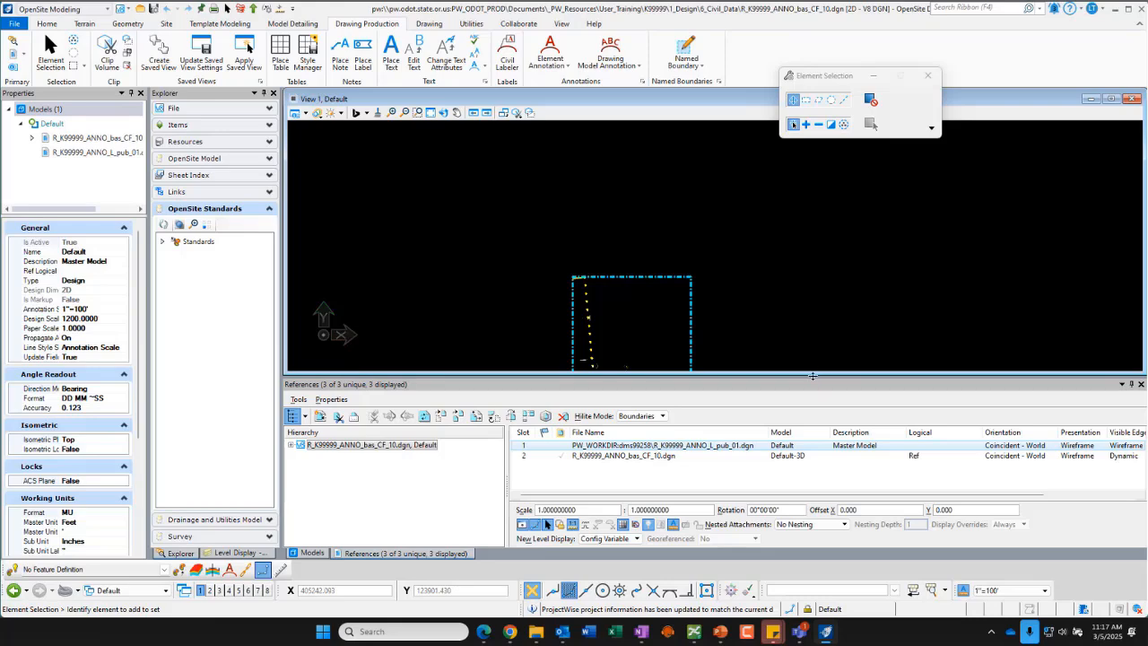
Step: Open the Elevation and Profile Information from Terrains PDF and the OPNP Creation PDF from the EAST PDF List
{"action": "left_click_drag", "start_coordinate": [812, 375], "coordinate": [813, 411]}
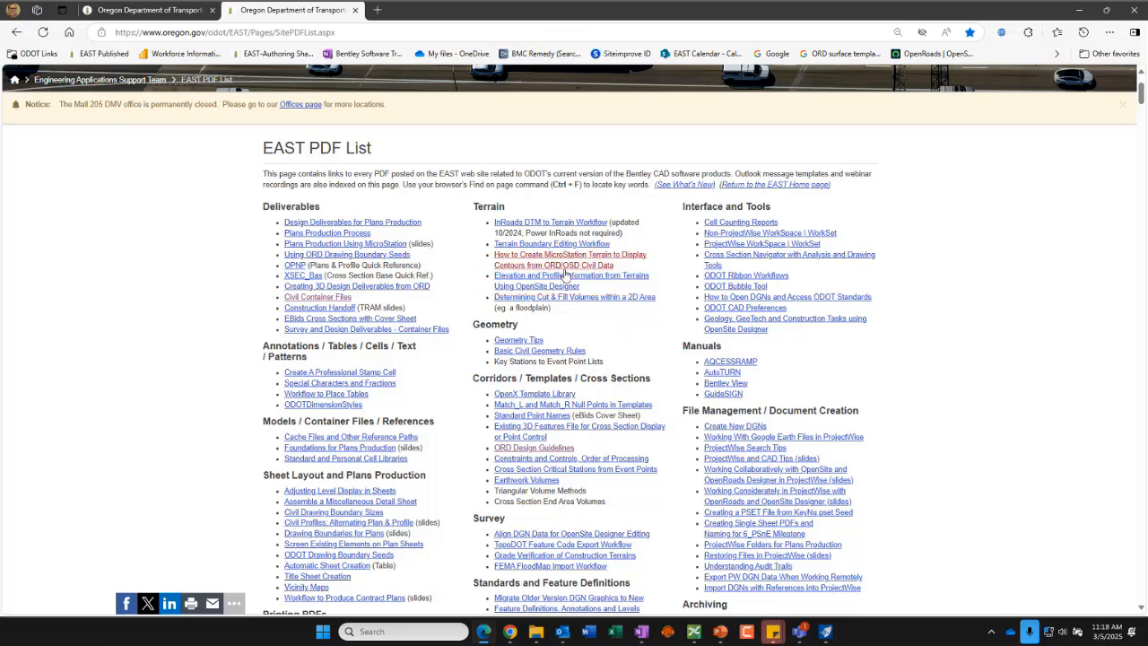
{"action": "left_click", "coordinate": [558, 280]}
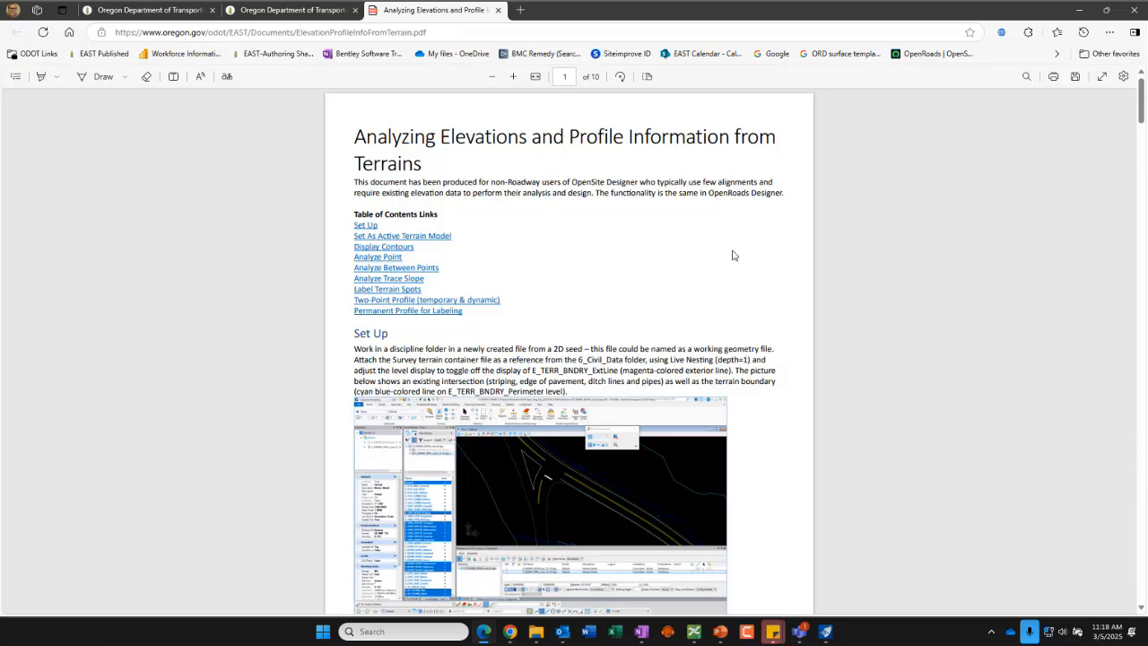
{"action": "left_click", "coordinate": [310, 11]}
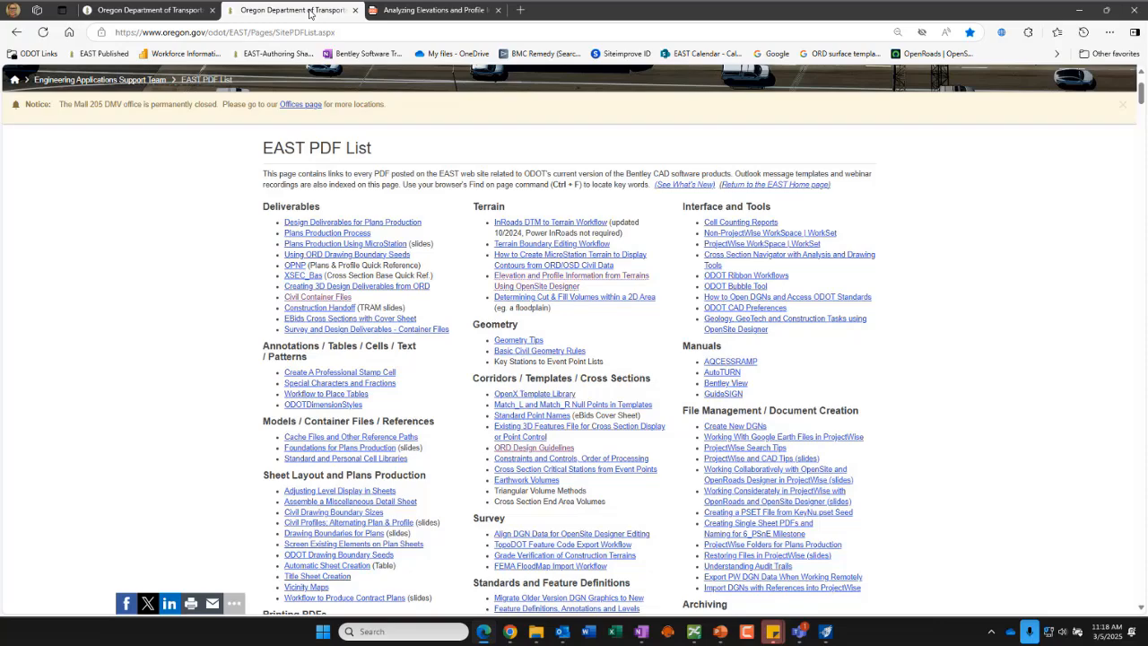
{"action": "left_click", "coordinate": [295, 266]}
Step: Read the OPNP creation steps, highlighting the instruction to create a new DGN file from Seed2D.dgn in 2_Plan_Sheets
{"action": "scroll", "coordinate": [297, 272], "scroll_direction": "down", "scroll_amount": 2}
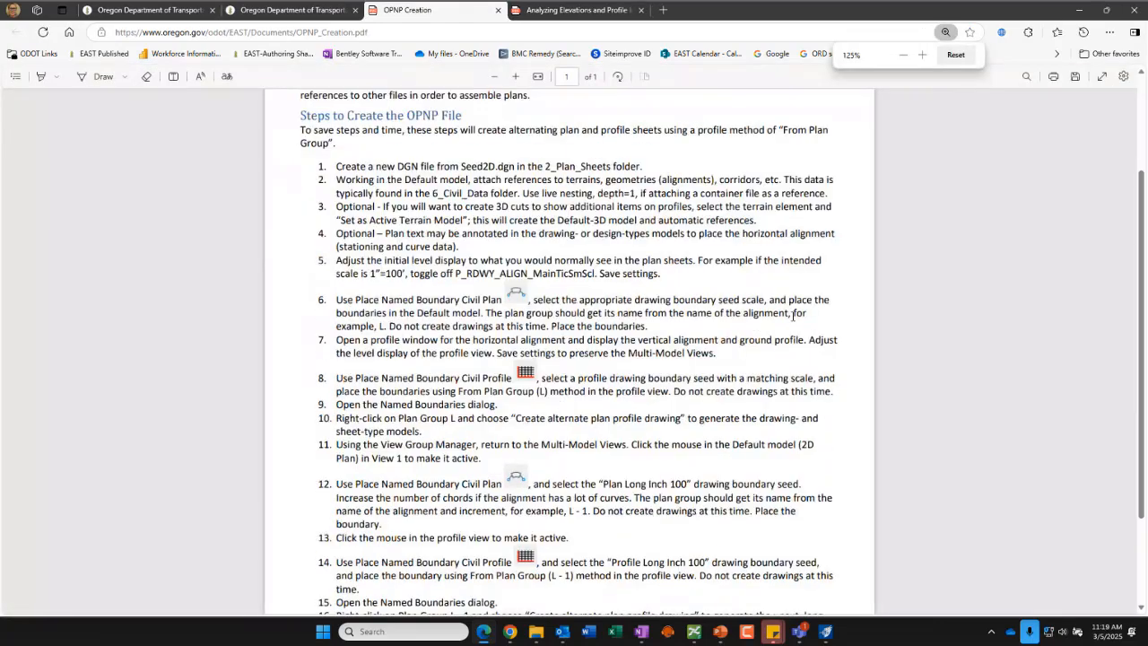
{"action": "scroll", "coordinate": [795, 317], "scroll_direction": "up", "scroll_amount": 2}
{"action": "scroll", "coordinate": [818, 318], "scroll_direction": "up", "scroll_amount": 1}
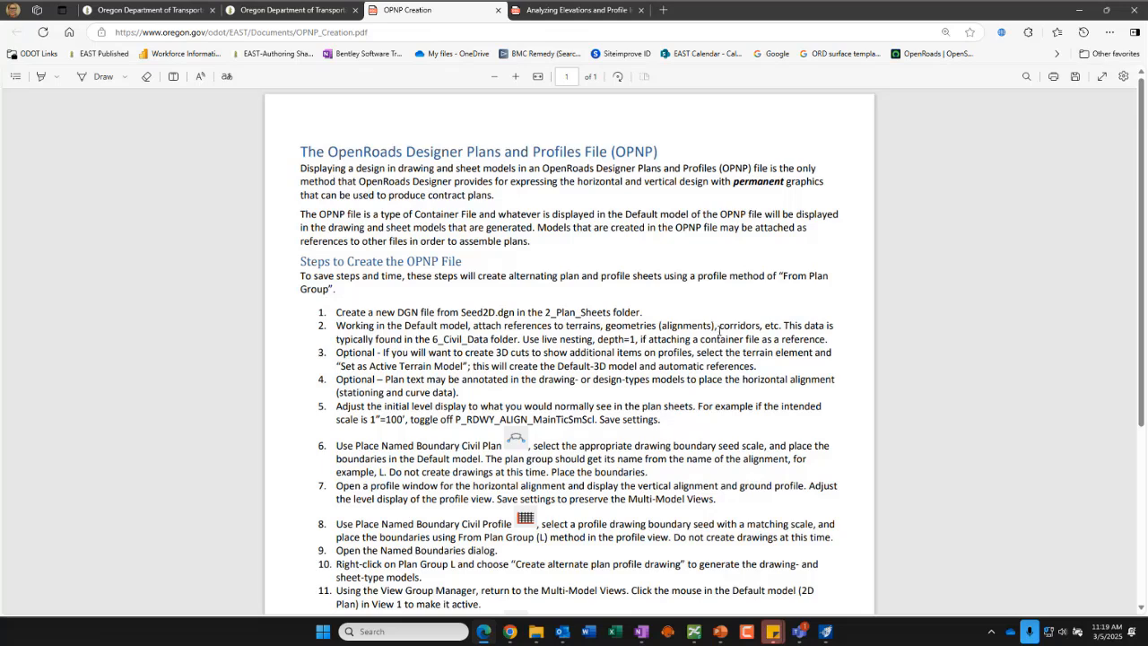
{"action": "left_click_drag", "start_coordinate": [387, 312], "coordinate": [652, 312]}
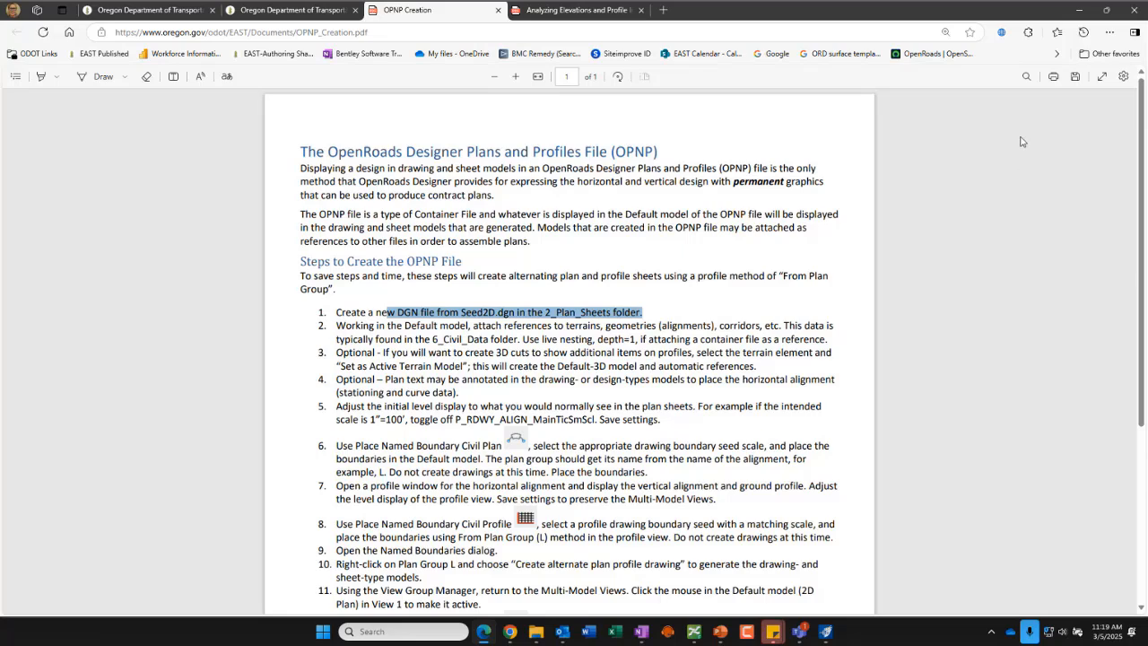
Step: Dismiss the mail alert and locate R_K99999_OPNP_02.dgn in the 2_Plan_Sheets folder in ProjectWise Explorer
{"action": "left_click", "coordinate": [1079, 10]}
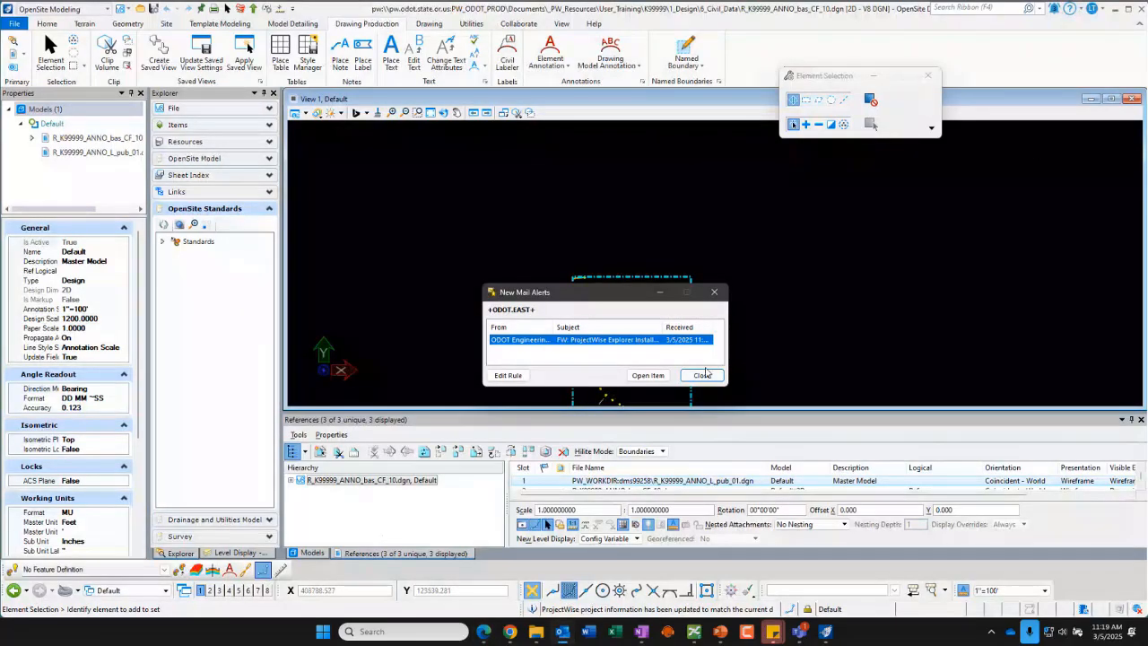
{"action": "left_click", "coordinate": [700, 374]}
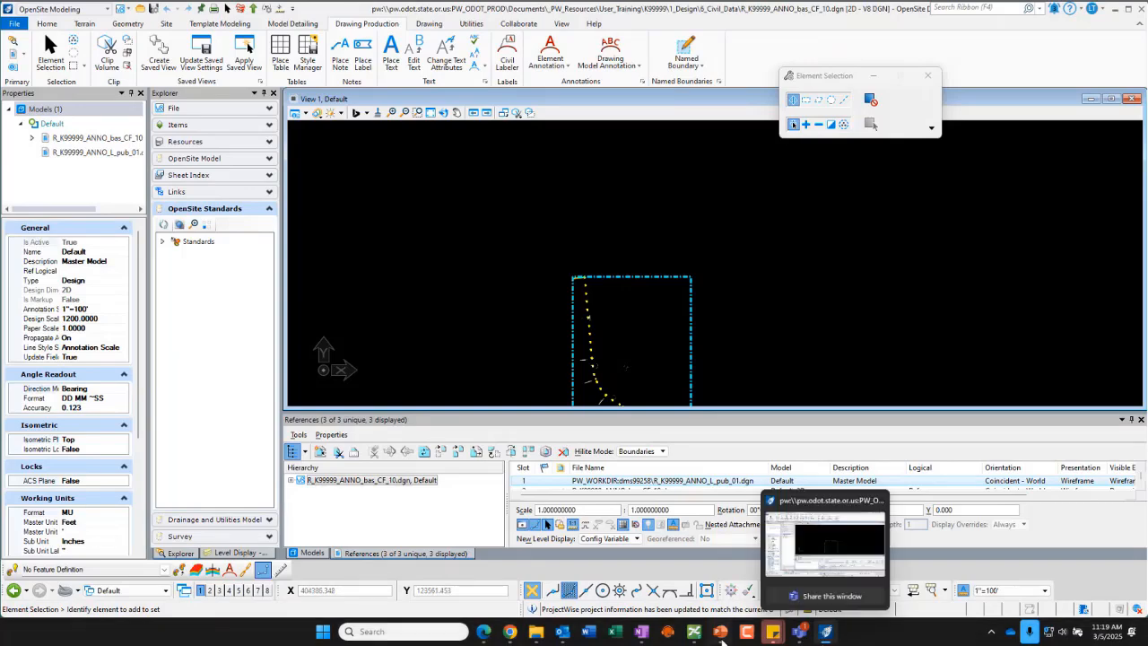
{"action": "left_click", "coordinate": [694, 632]}
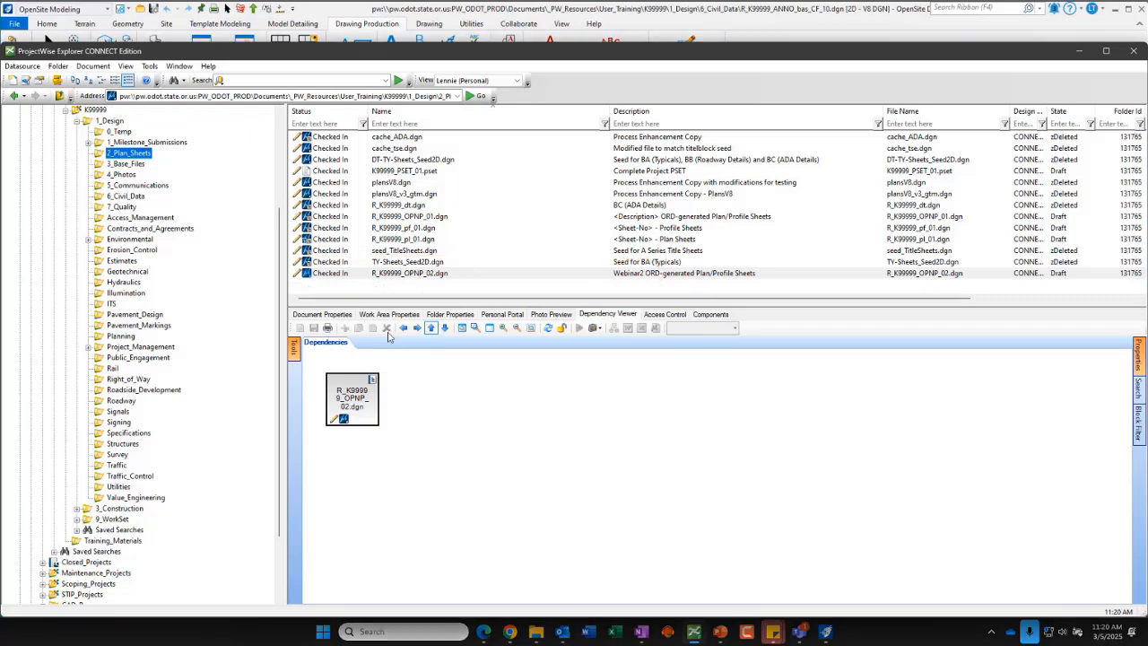
{"action": "left_click", "coordinate": [400, 273]}
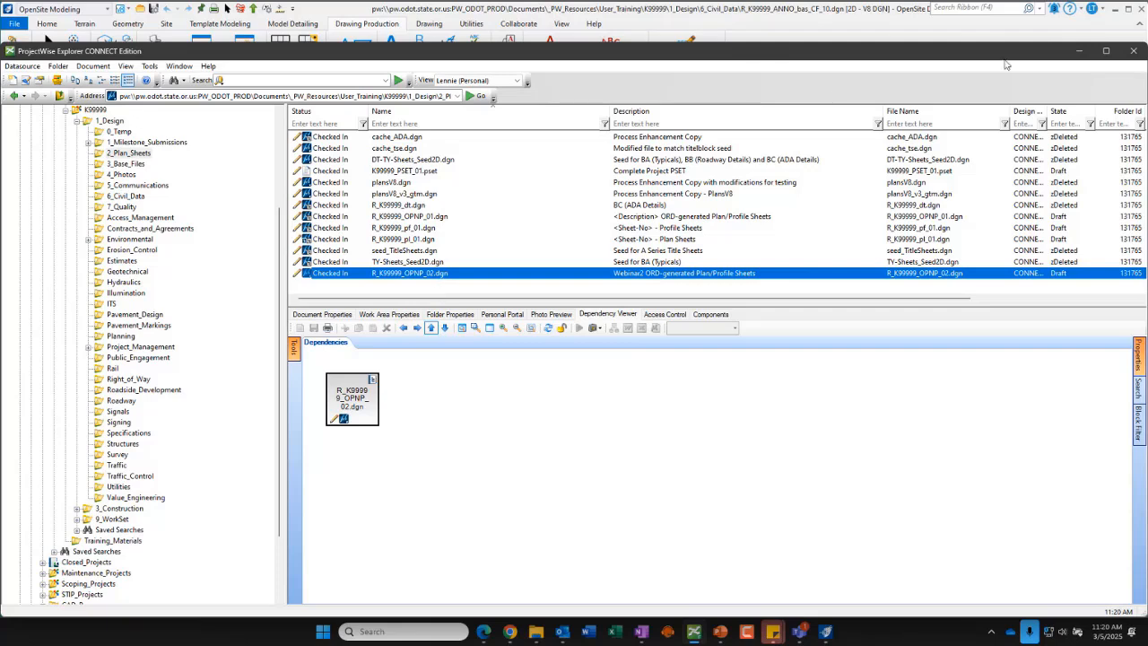
{"action": "left_click", "coordinate": [1080, 56]}
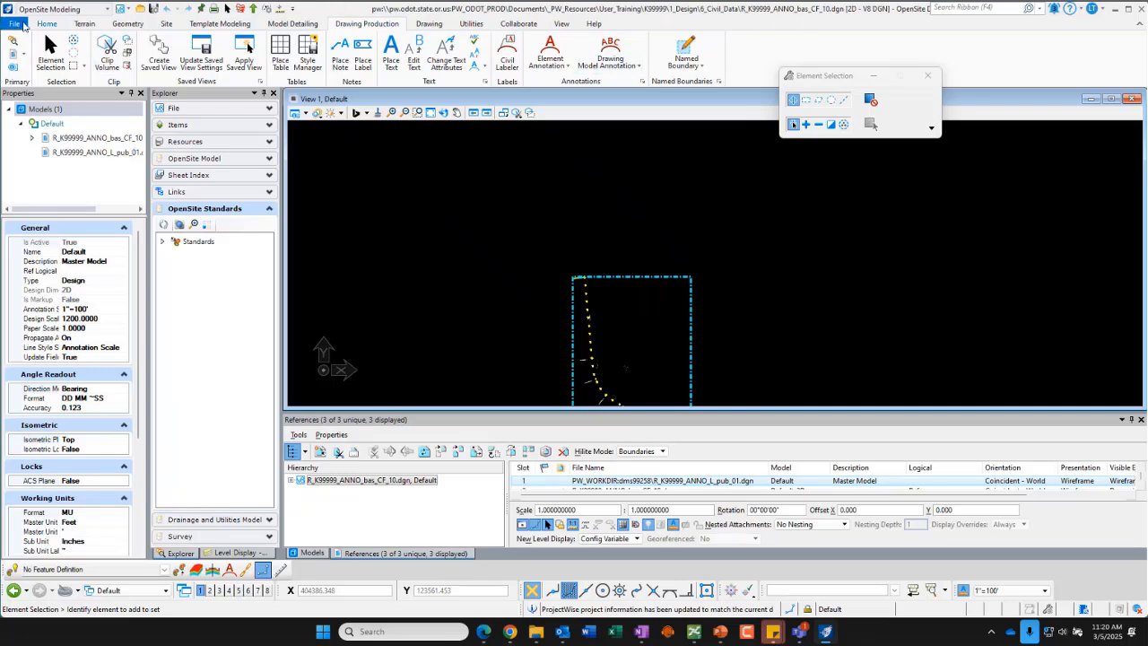
Step: Open R_K99999_OPNP_02.dgn from the 2_Plan_Sheets folder without restarting, checking in the previous file
{"action": "left_click", "coordinate": [16, 25]}
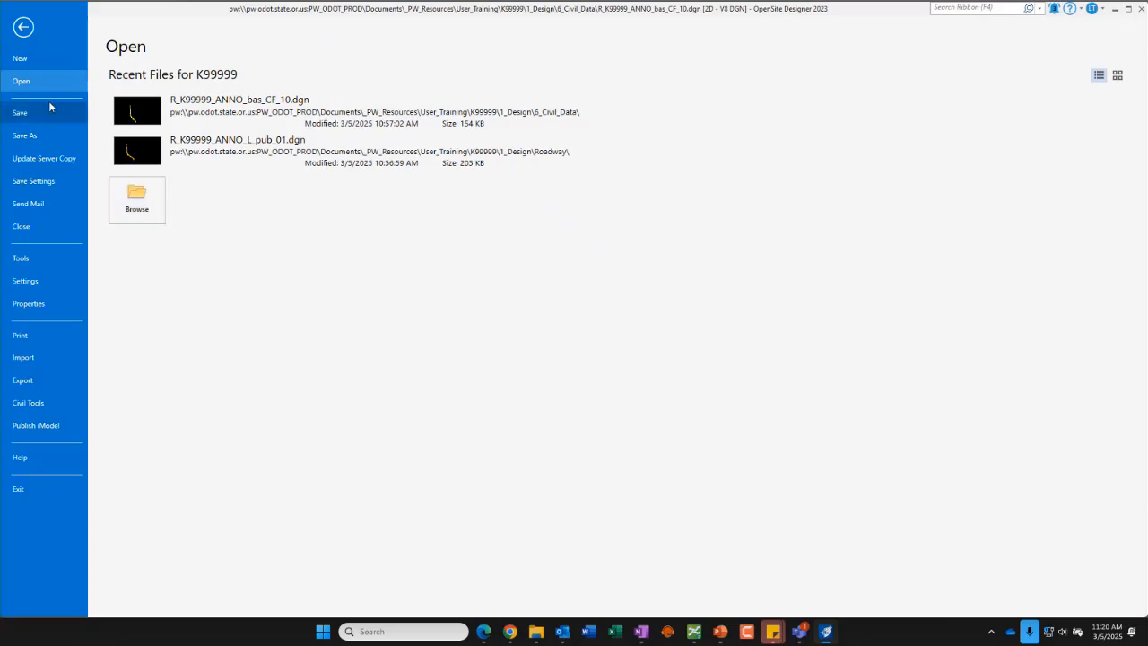
{"action": "left_click", "coordinate": [139, 202]}
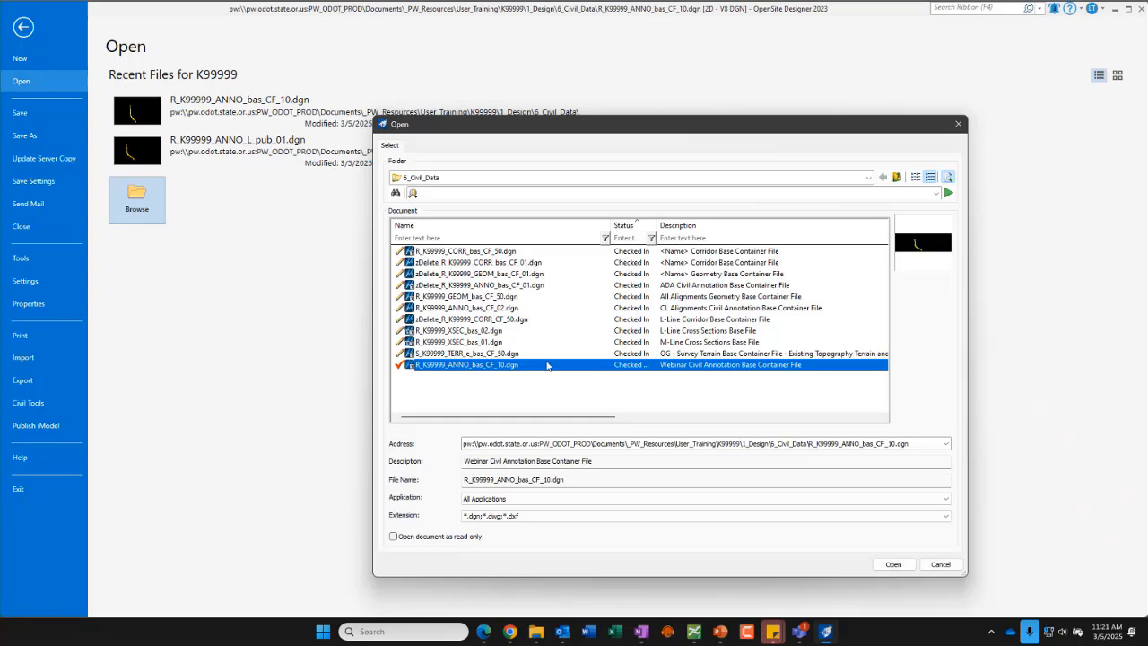
{"action": "left_click", "coordinate": [898, 177]}
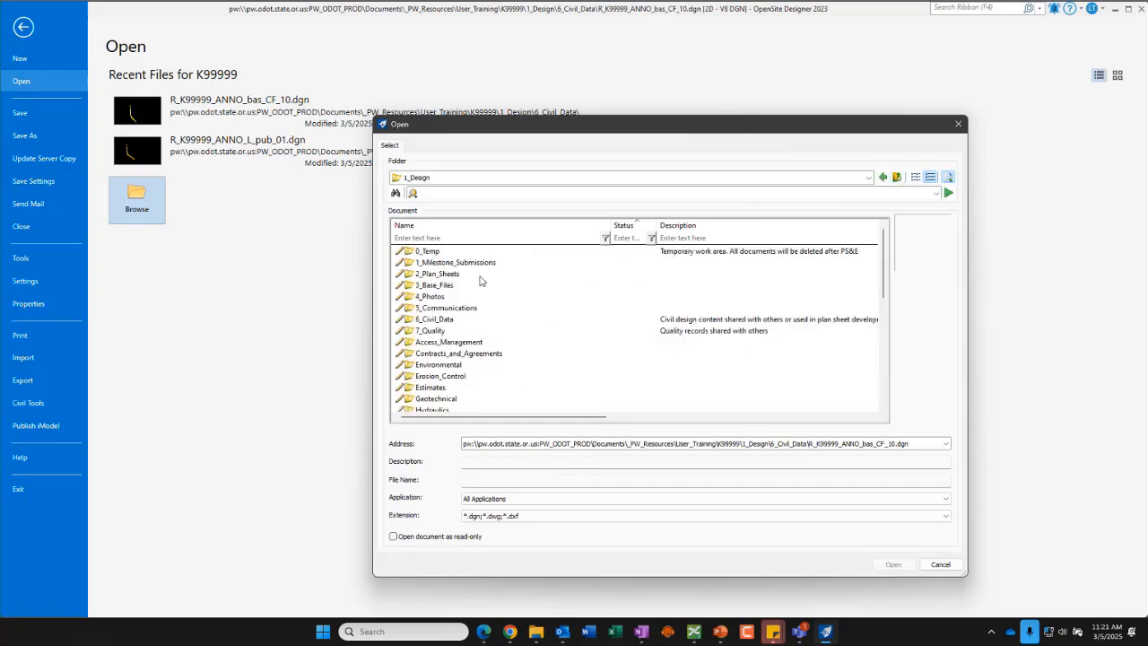
{"action": "double_click", "coordinate": [433, 275]}
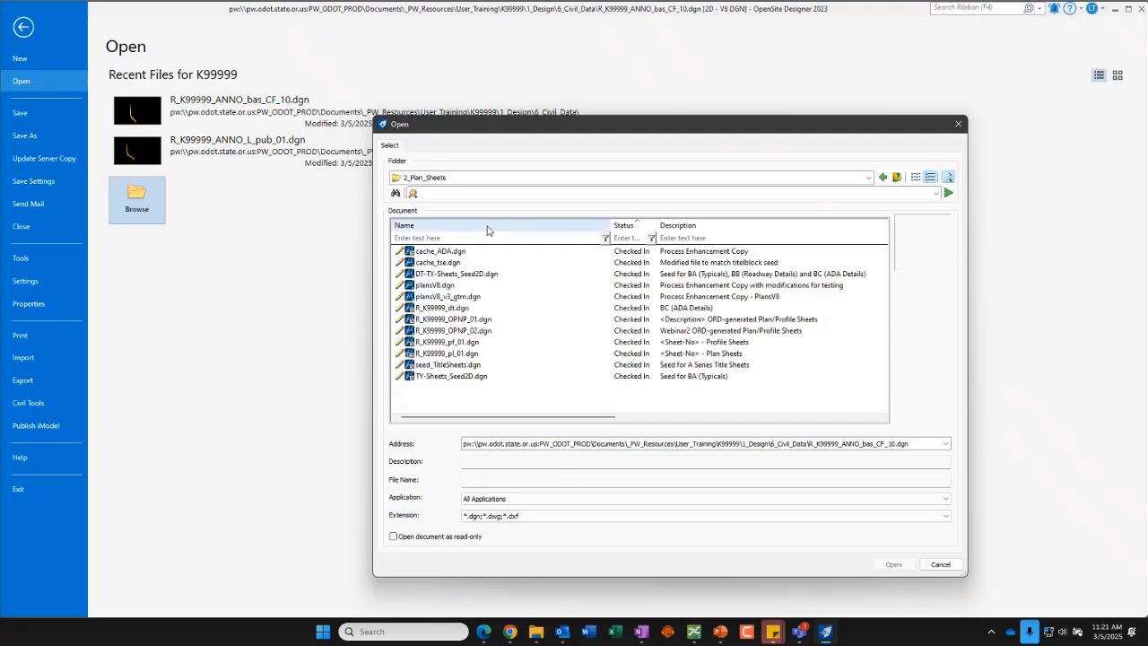
{"action": "left_click", "coordinate": [455, 331]}
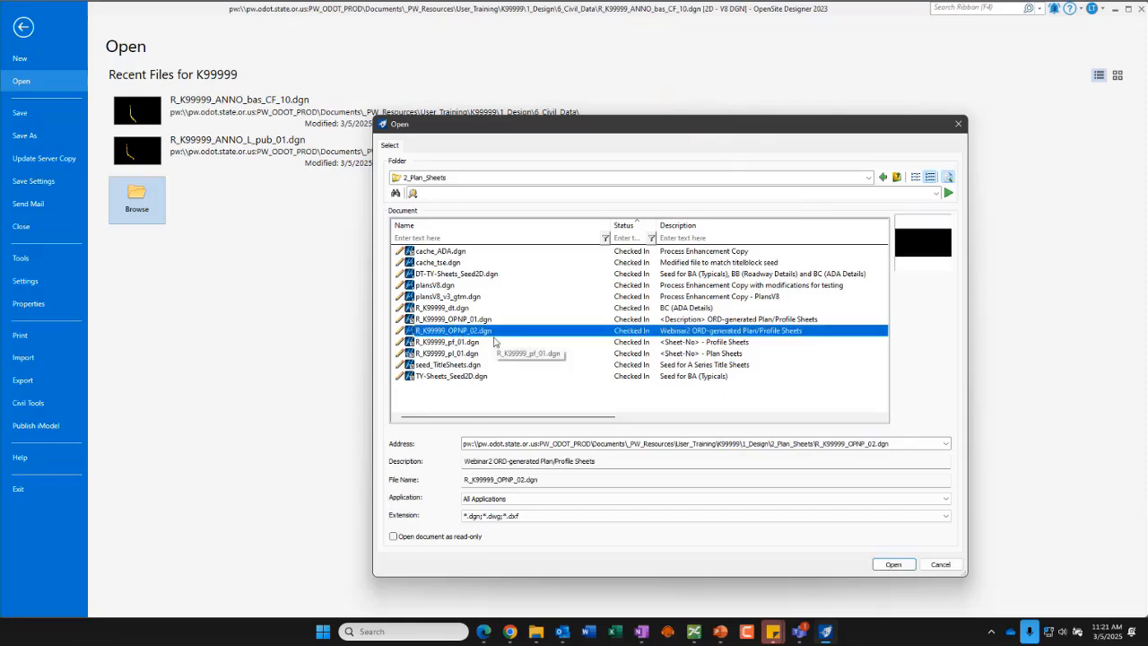
{"action": "left_click", "coordinate": [896, 565]}
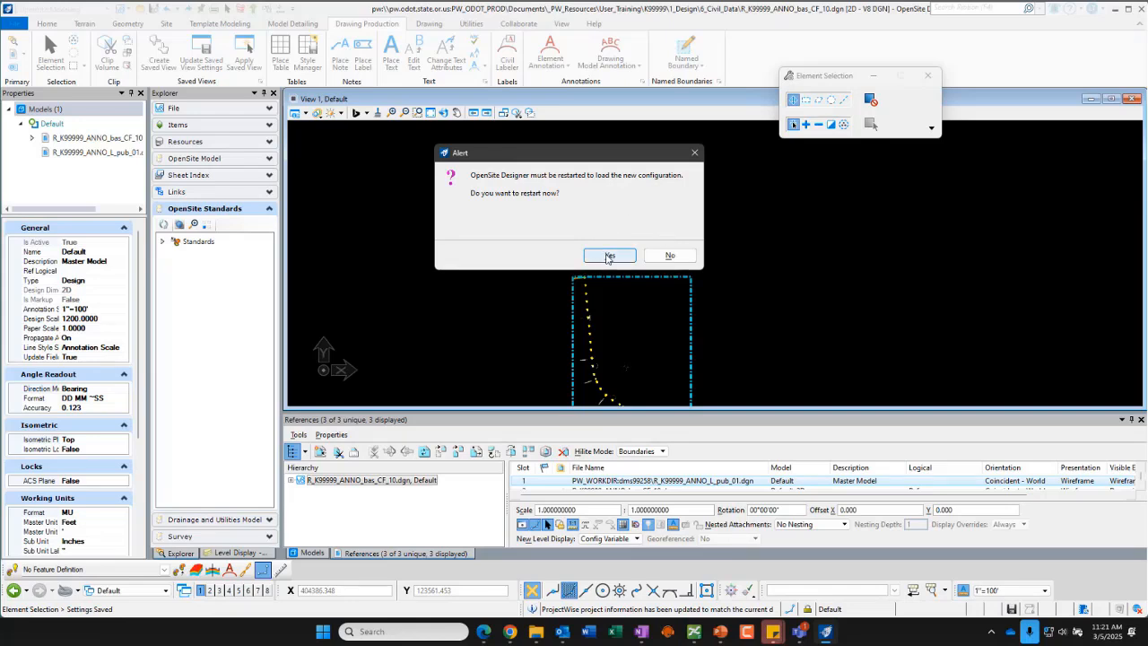
{"action": "left_click", "coordinate": [670, 256]}
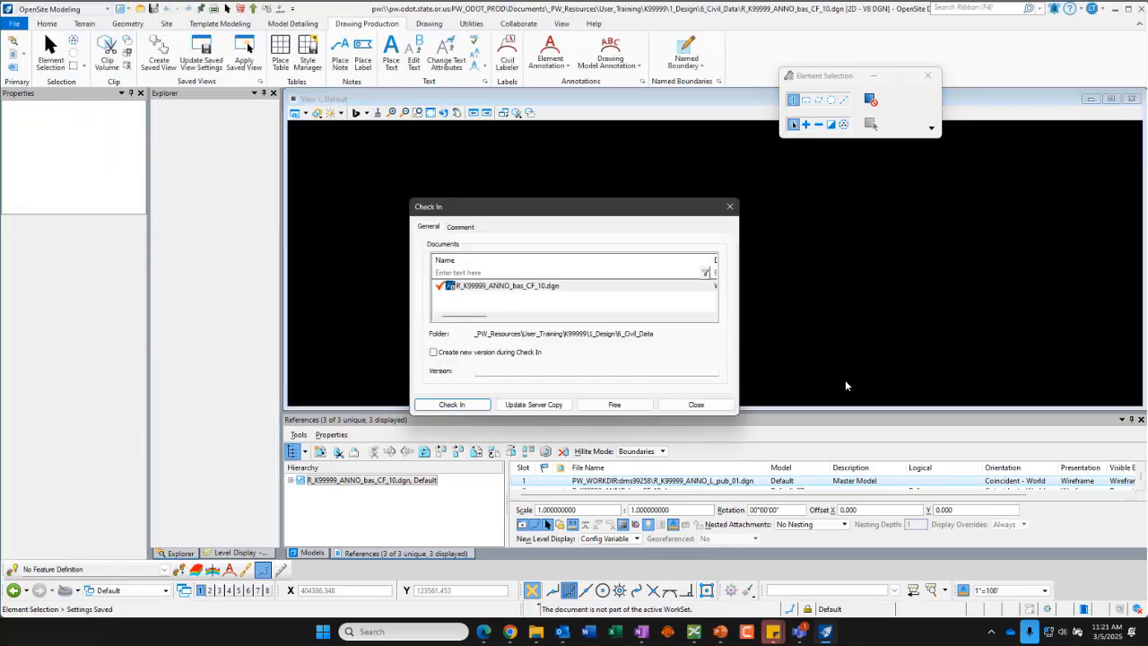
{"action": "left_click", "coordinate": [451, 405]}
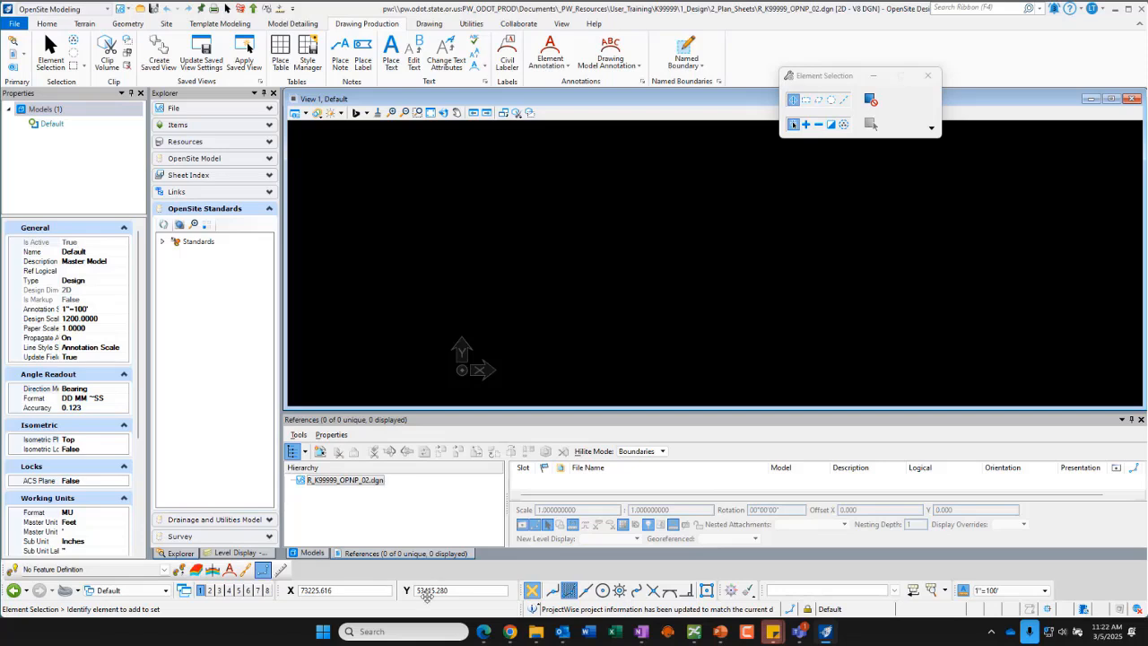
Step: Start attaching a reference and select S_K99999_TERR_e_bas_CF_50.dgn from the 6_Civil_Data folder
{"action": "left_click", "coordinate": [312, 553]}
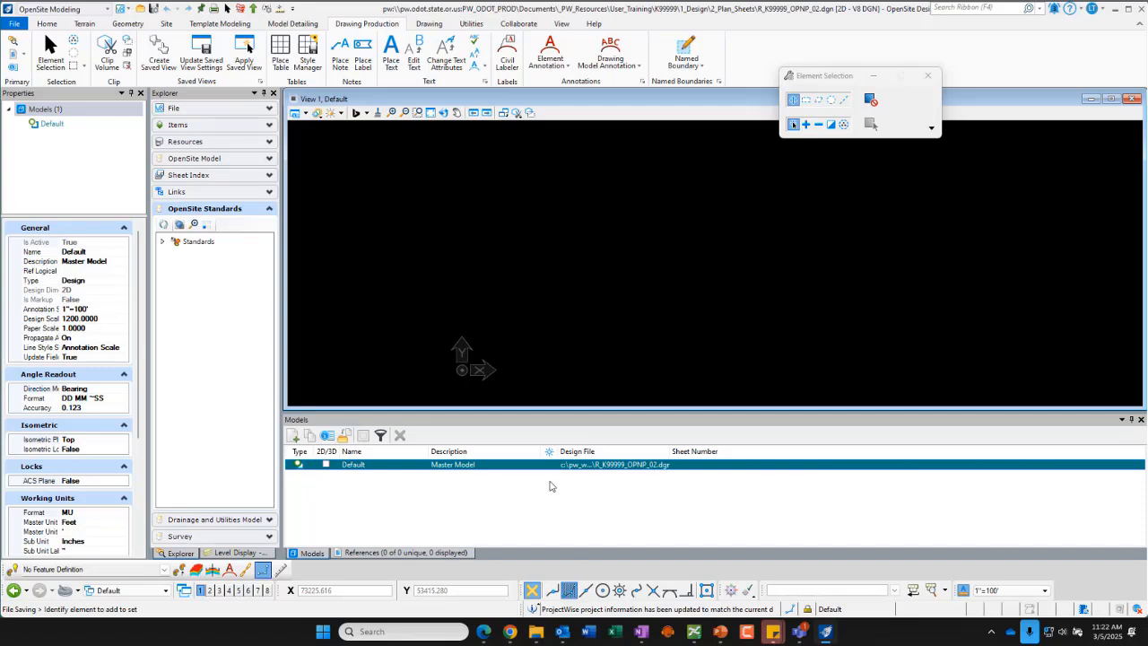
{"action": "left_click", "coordinate": [404, 553]}
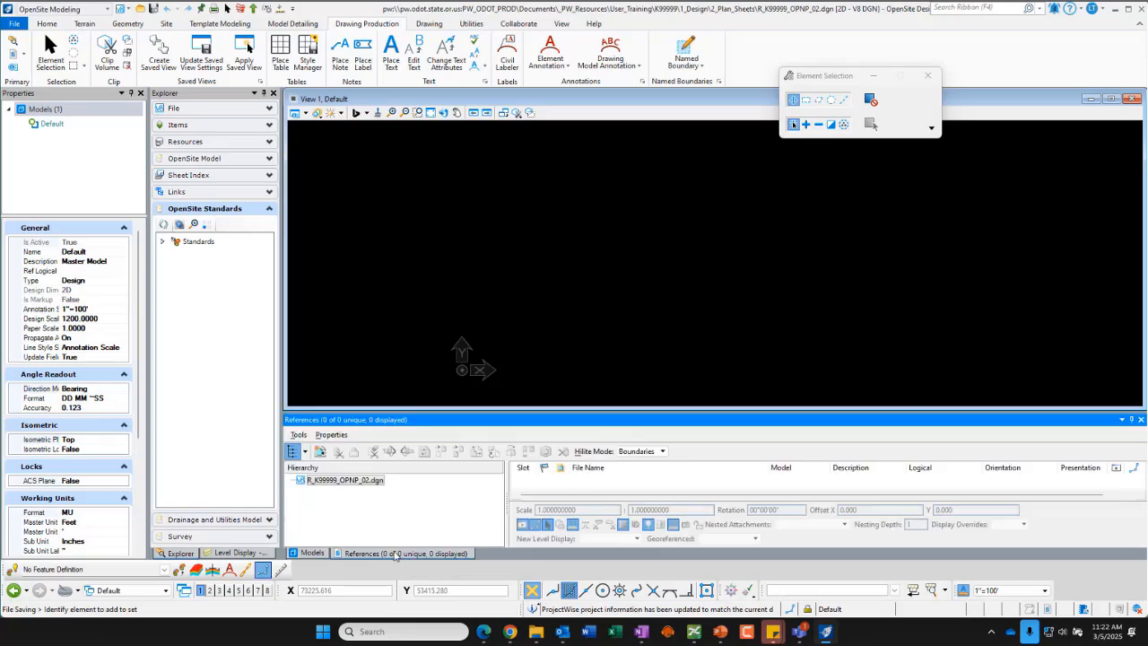
{"action": "left_click", "coordinate": [320, 450]}
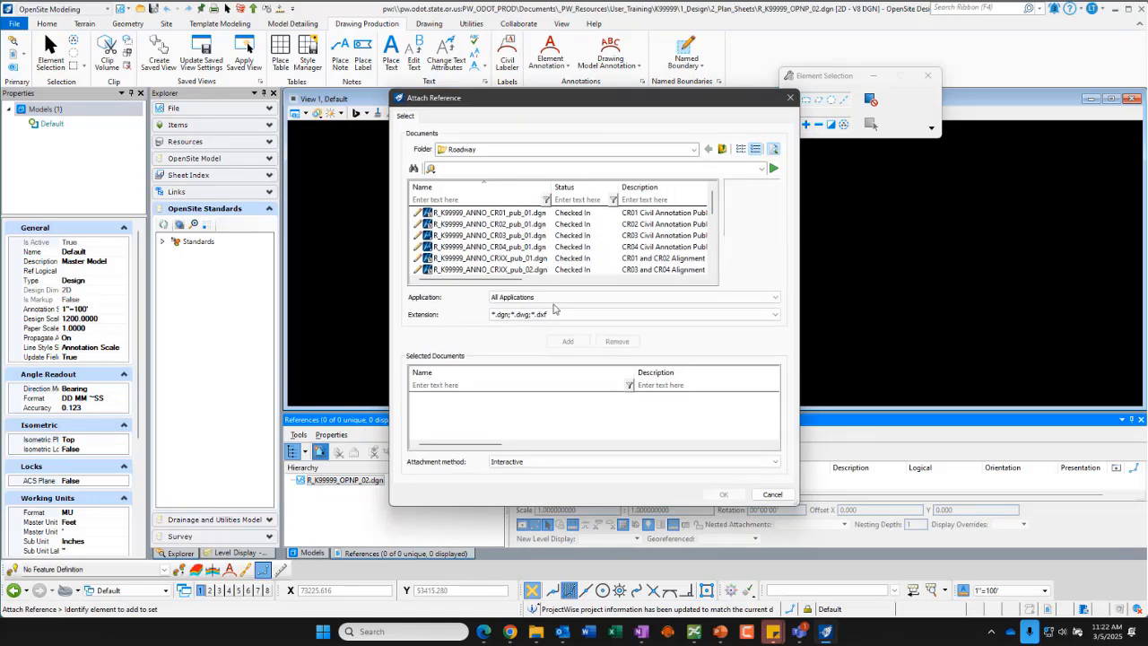
{"action": "left_click", "coordinate": [724, 150]}
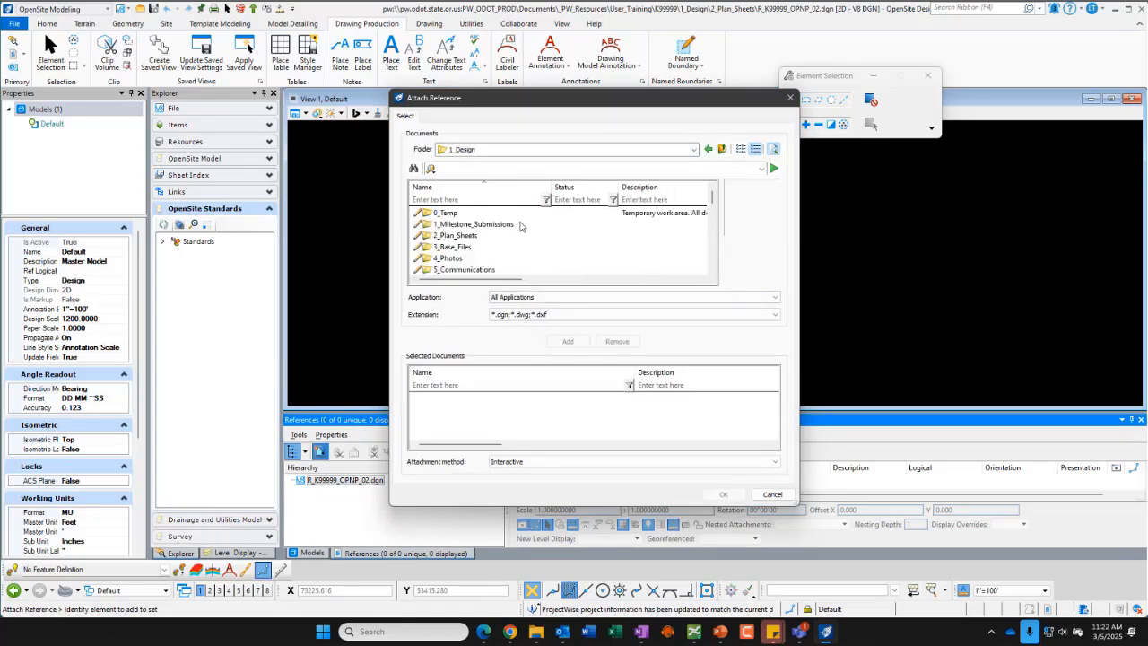
{"action": "scroll", "coordinate": [453, 260], "scroll_direction": "down", "scroll_amount": 1}
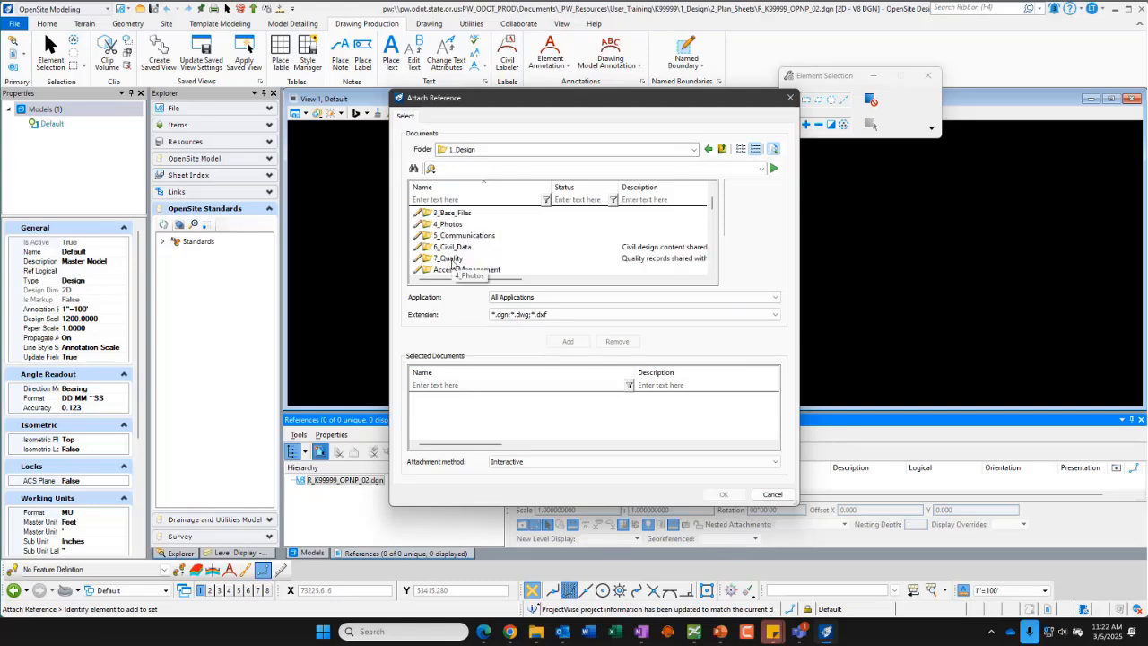
{"action": "double_click", "coordinate": [452, 248]}
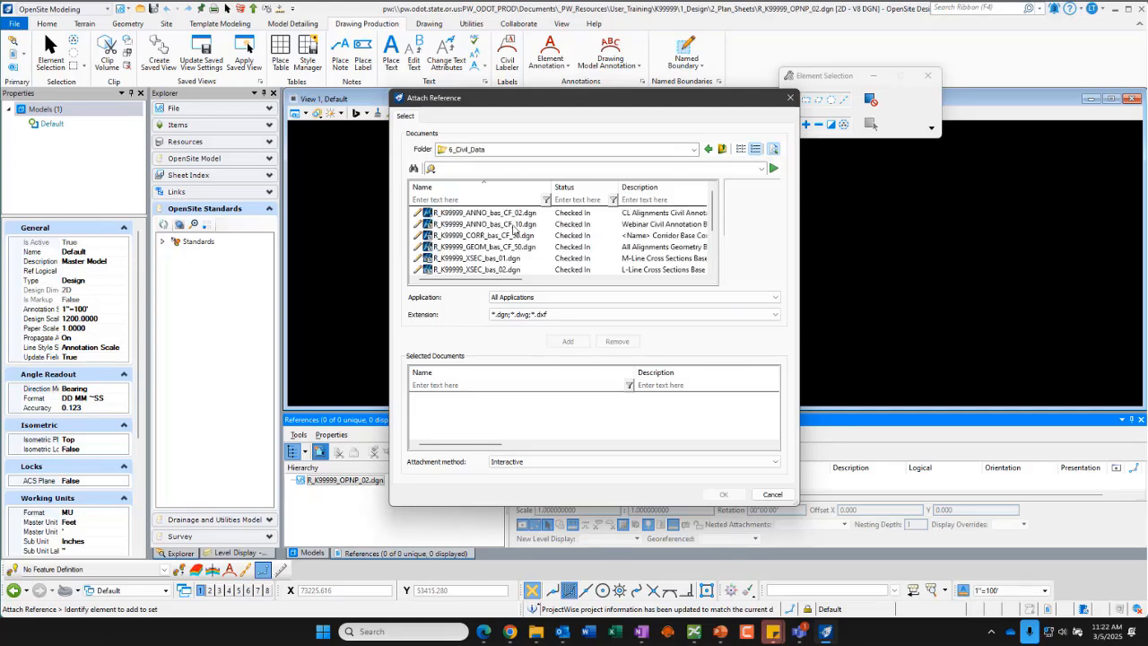
{"action": "scroll", "coordinate": [513, 230], "scroll_direction": "down", "scroll_amount": 2}
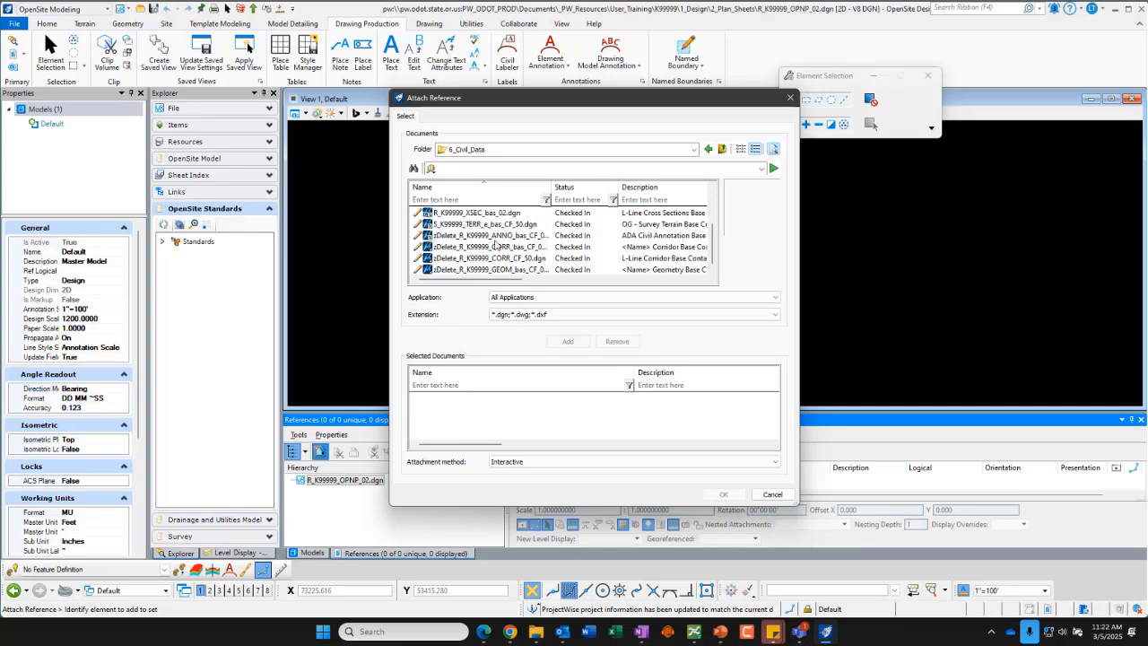
{"action": "left_click", "coordinate": [492, 225]}
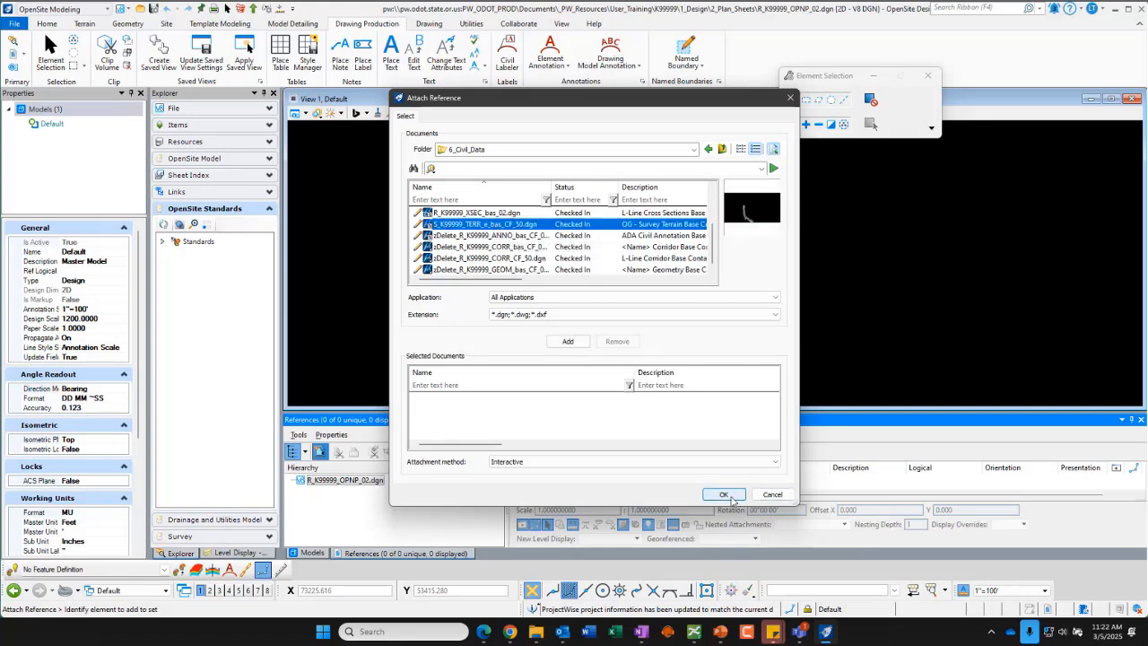
Step: Attach the terrain file as a reference with nested attachments set to Live Nesting
{"action": "key", "text": "ctrl+2"}
{"action": "mouse_move", "coordinate": [530, 442]}
{"action": "left_mouse_down"}
{"action": "mouse_move", "coordinate": [515, 436]}
{"action": "mouse_move", "coordinate": [533, 432]}
{"action": "left_mouse_up"}
{"action": "key", "text": "Escape"}
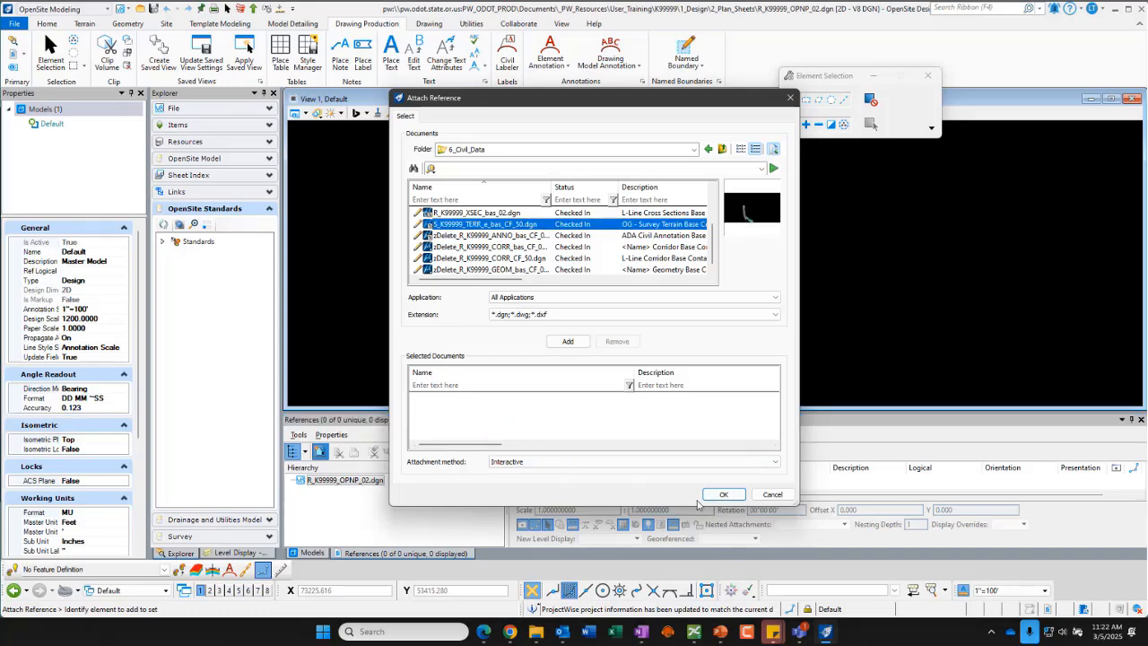
{"action": "left_click", "coordinate": [726, 499]}
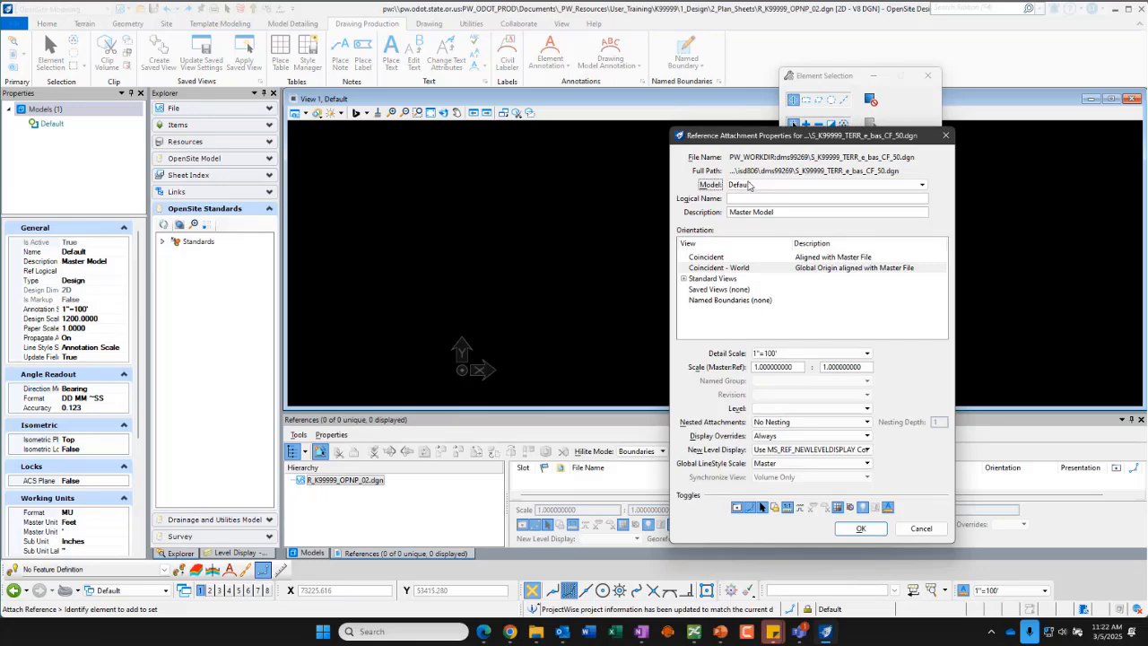
{"action": "left_click_drag", "start_coordinate": [999, 126], "coordinate": [538, 94]}
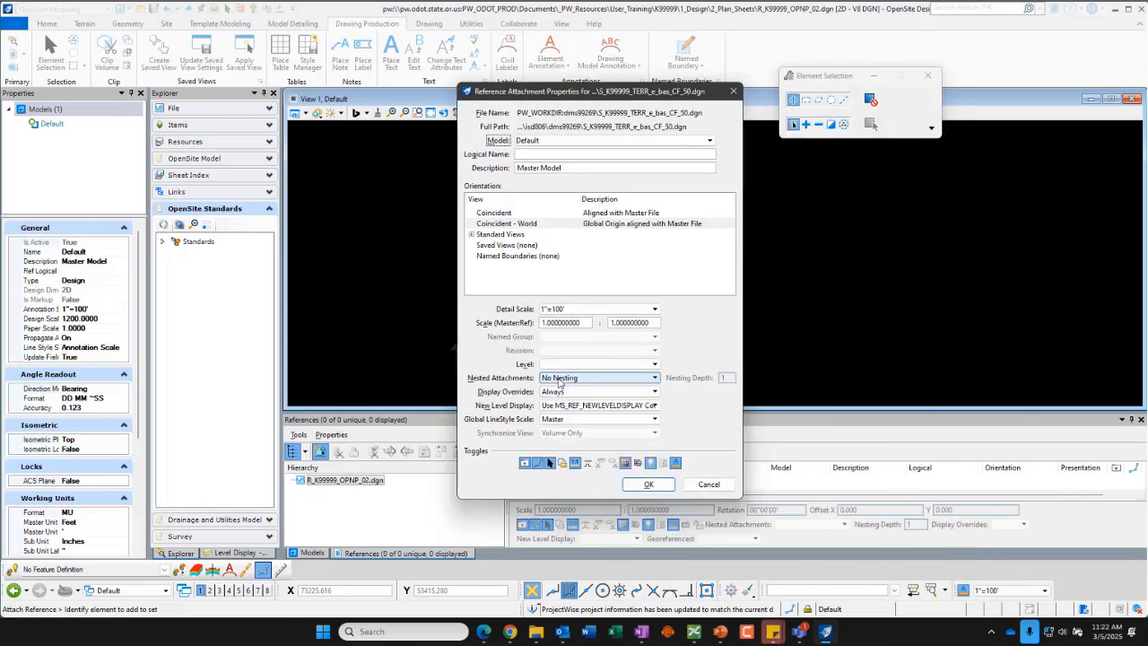
{"action": "left_click", "coordinate": [556, 381]}
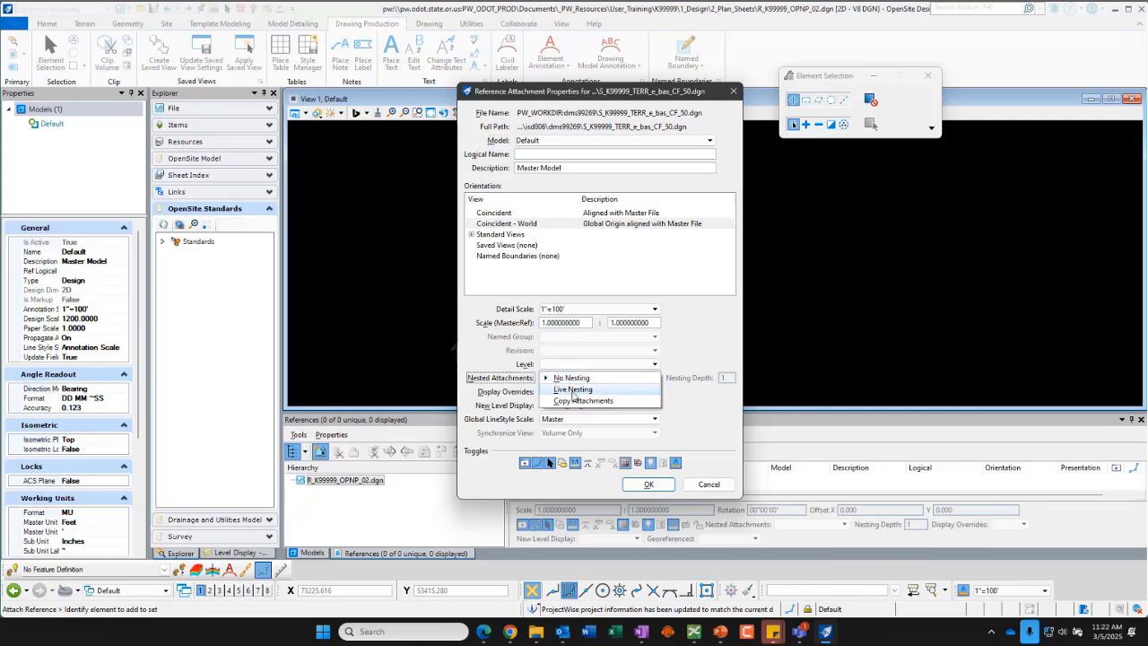
{"action": "left_click", "coordinate": [574, 393]}
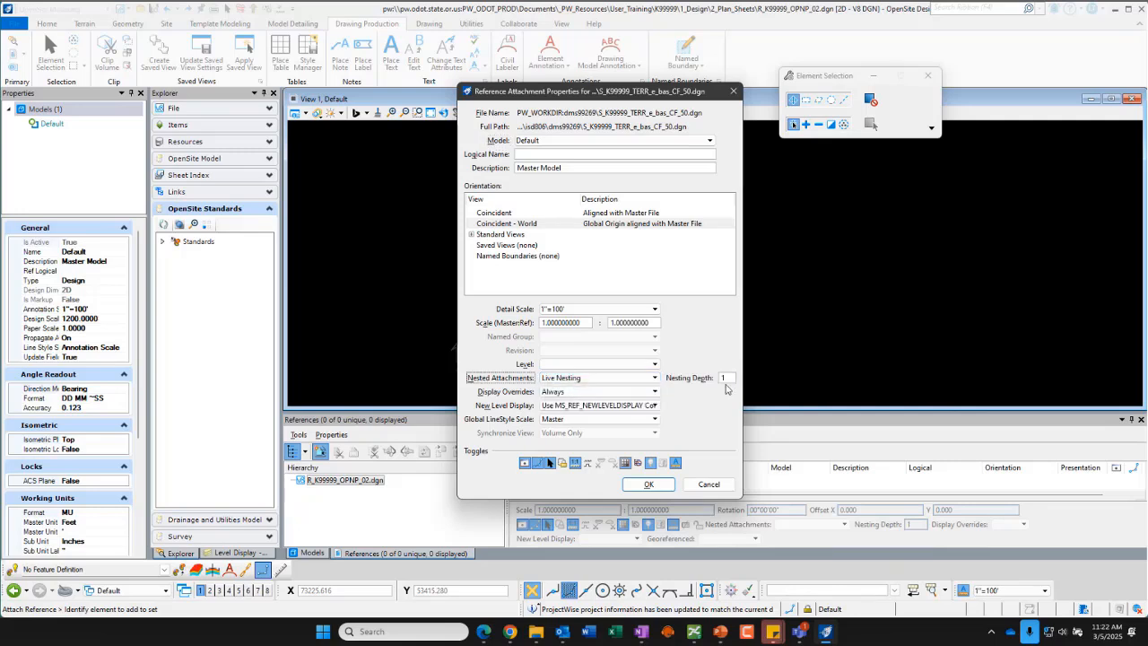
{"action": "left_click", "coordinate": [644, 485]}
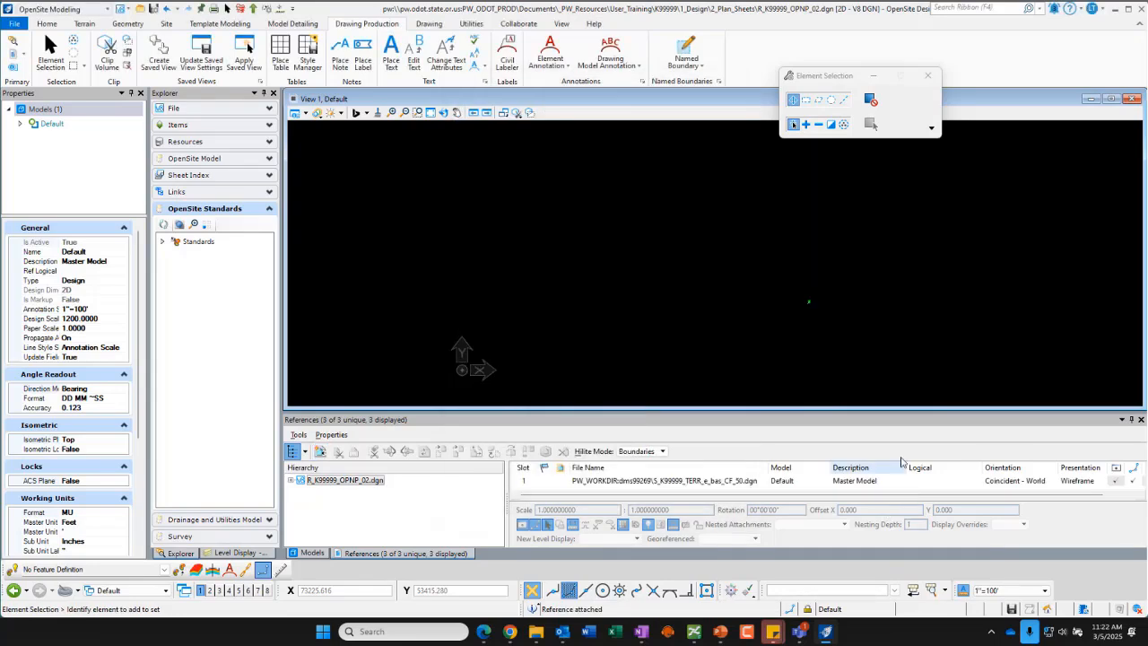
Step: Fit the view to show all the referenced terrain and design content
{"action": "left_click_drag", "start_coordinate": [814, 288], "coordinate": [803, 292]}
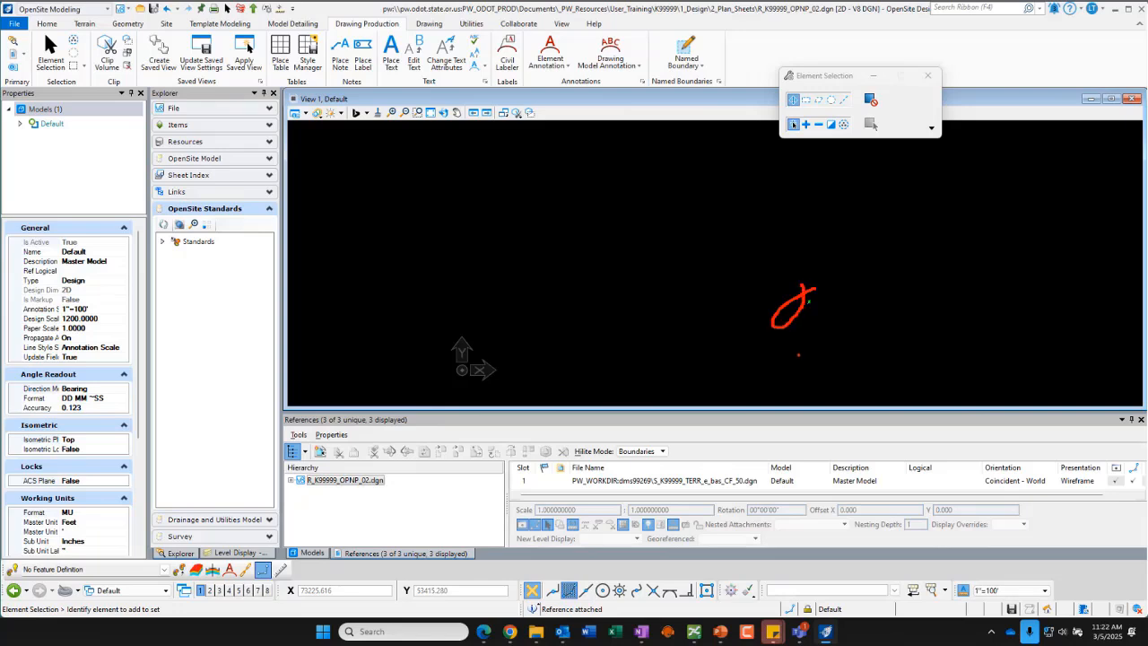
{"action": "left_click", "coordinate": [431, 113]}
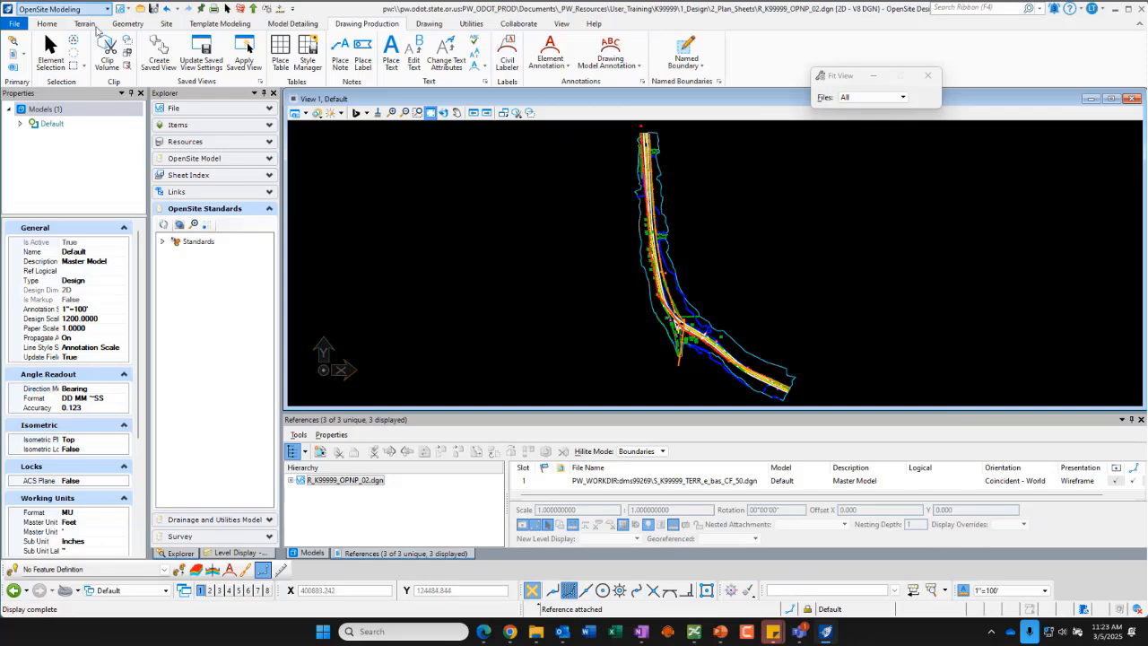
Step: Select the referenced terrain boundary and set it as the active terrain model
{"action": "left_click", "coordinate": [49, 49]}
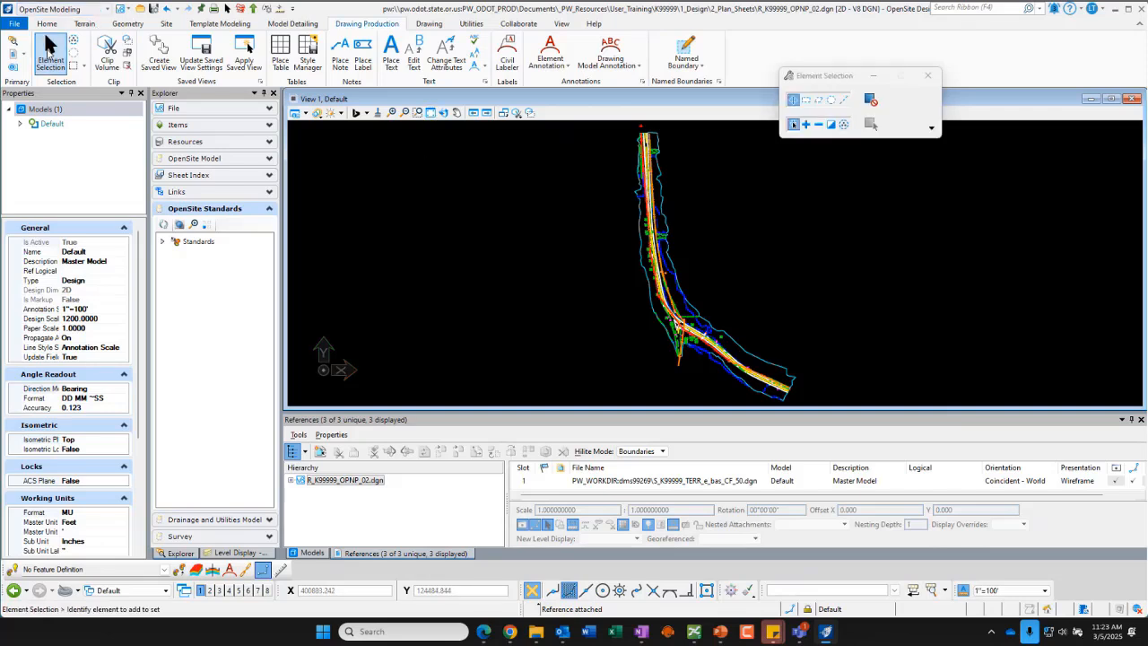
{"action": "left_click", "coordinate": [657, 171]}
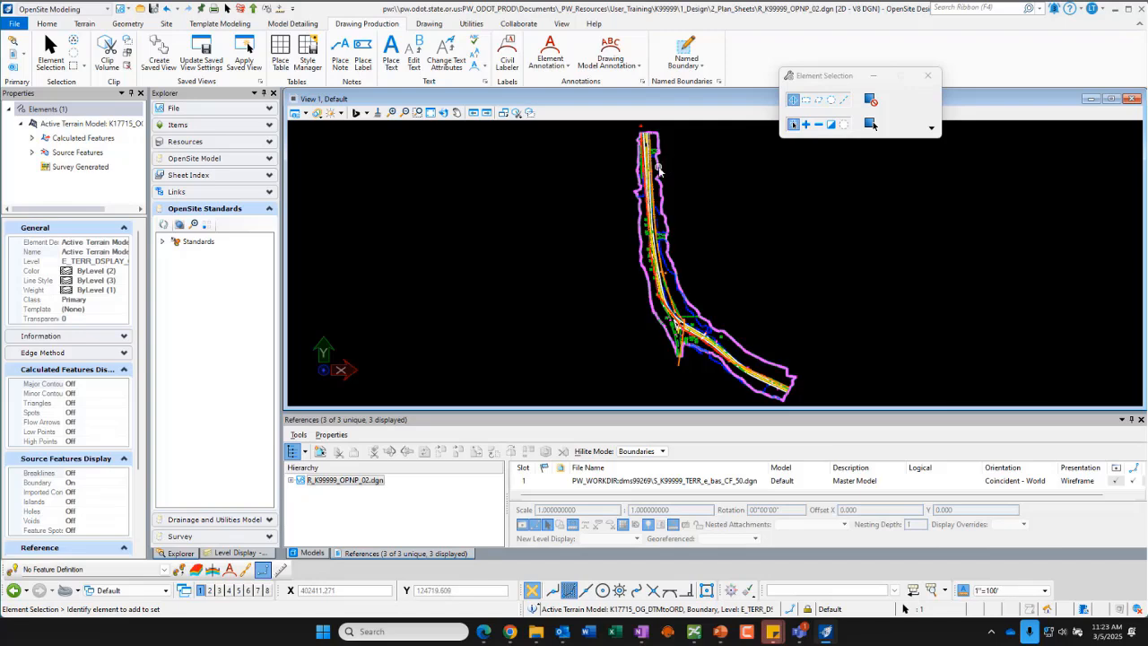
{"action": "mouse_move", "coordinate": [659, 171]}
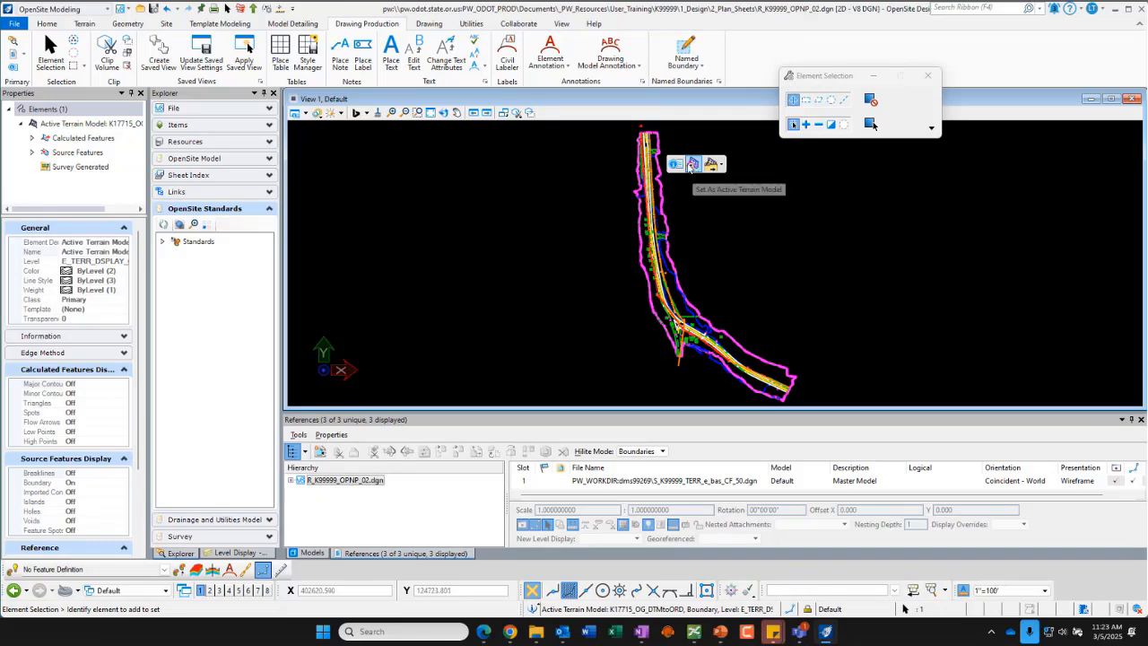
{"action": "left_click", "coordinate": [694, 165]}
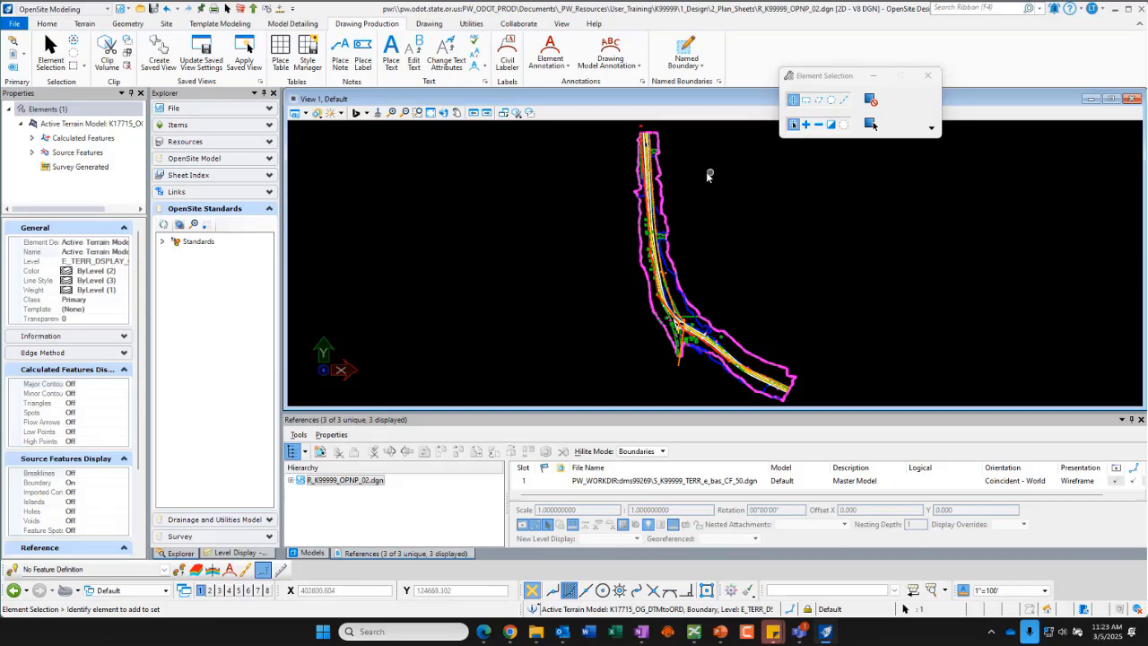
{"action": "right_click", "coordinate": [658, 170]}
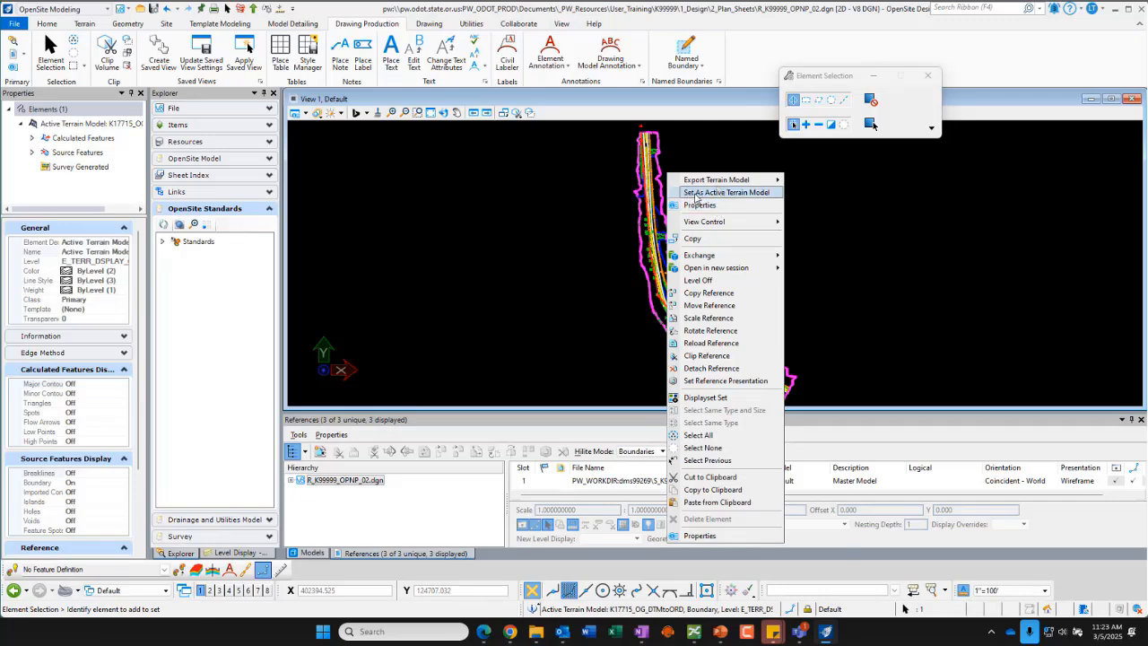
{"action": "left_click", "coordinate": [735, 194]}
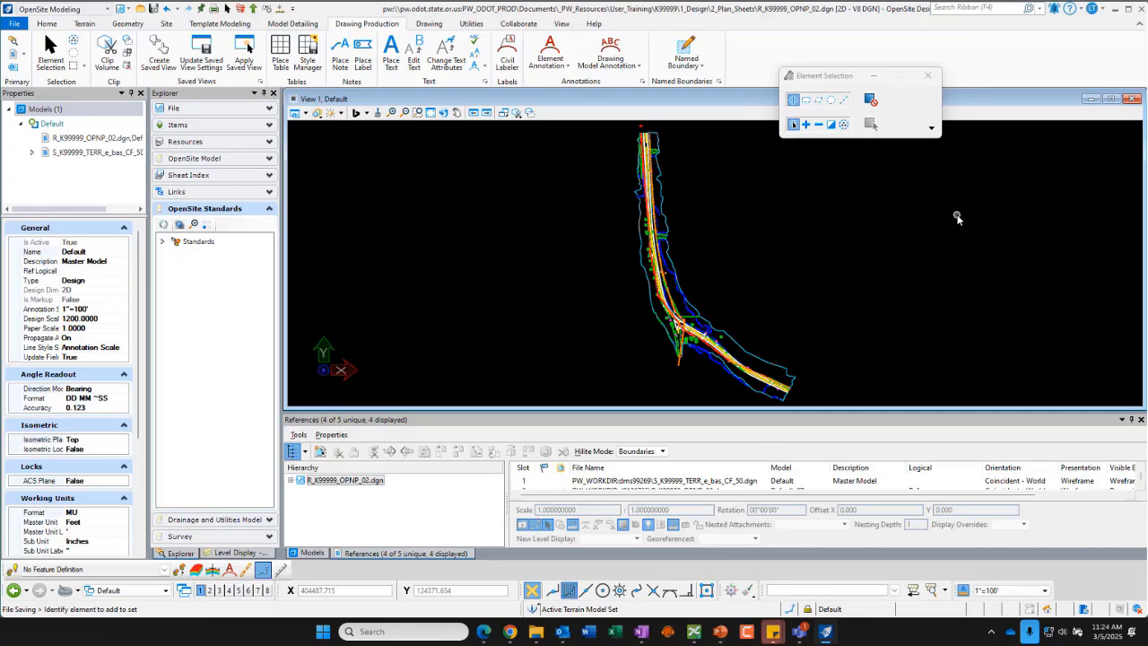
Step: Open the Default-3D model and fit its view to show all referenced content
{"action": "left_click", "coordinate": [308, 553]}
{"action": "left_click", "coordinate": [363, 476]}
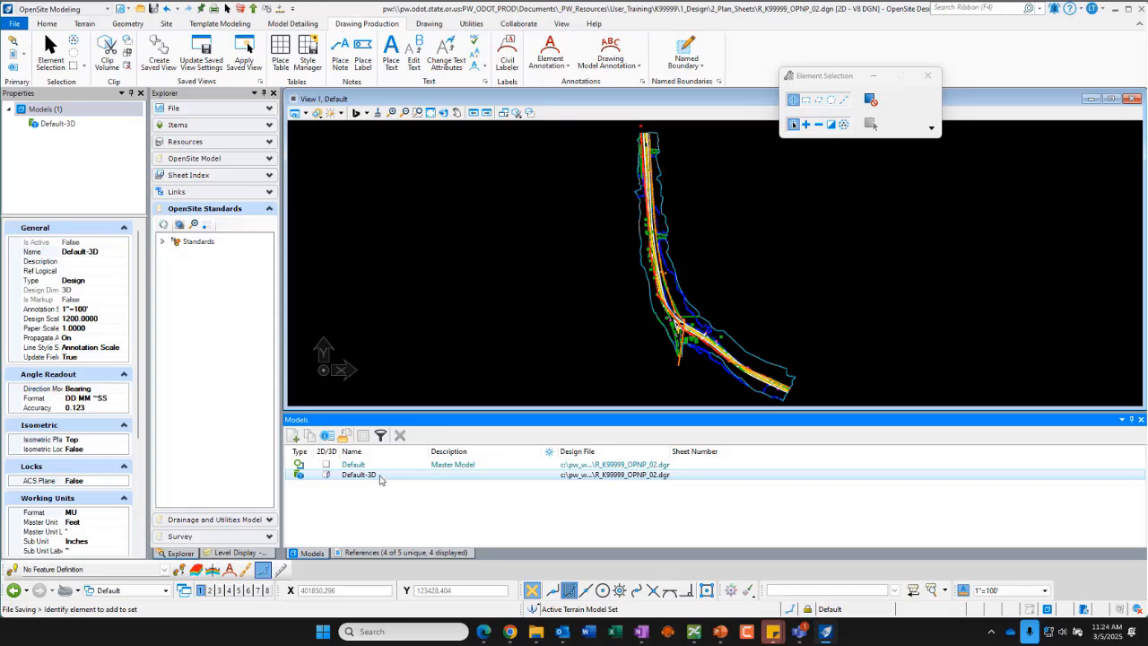
{"action": "double_click", "coordinate": [367, 474]}
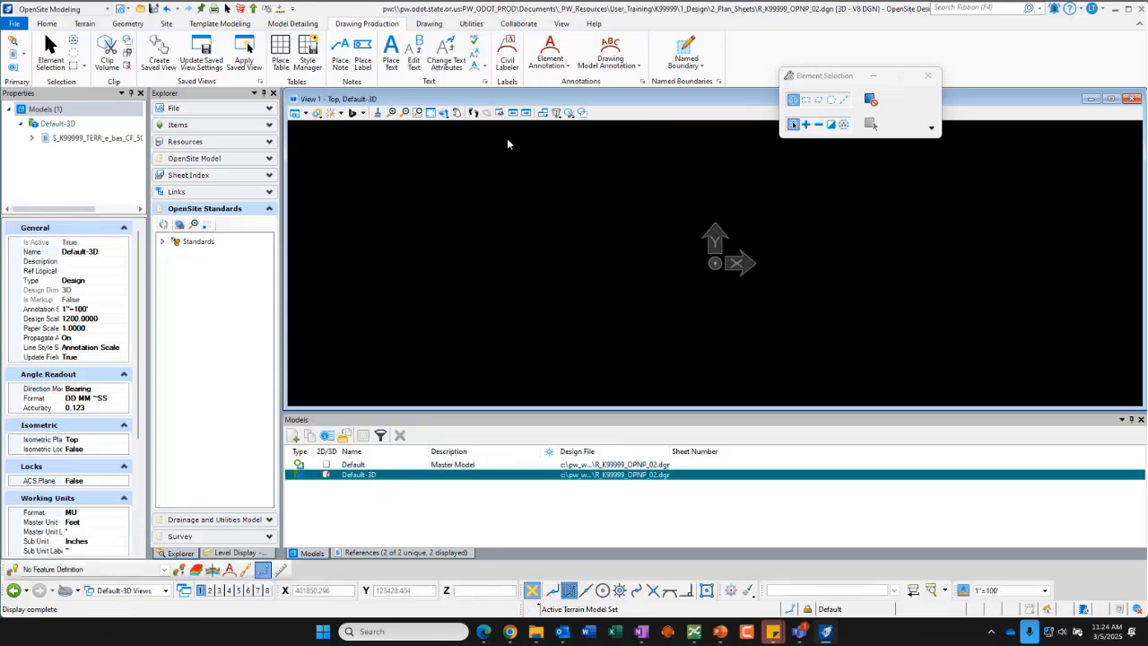
{"action": "mouse_move", "coordinate": [380, 95]}
{"action": "left_mouse_down"}
{"action": "mouse_move", "coordinate": [355, 82]}
{"action": "mouse_move", "coordinate": [317, 140]}
{"action": "mouse_move", "coordinate": [376, 89]}
{"action": "left_mouse_up"}
{"action": "left_click_drag", "start_coordinate": [361, 196], "coordinate": [361, 111]}
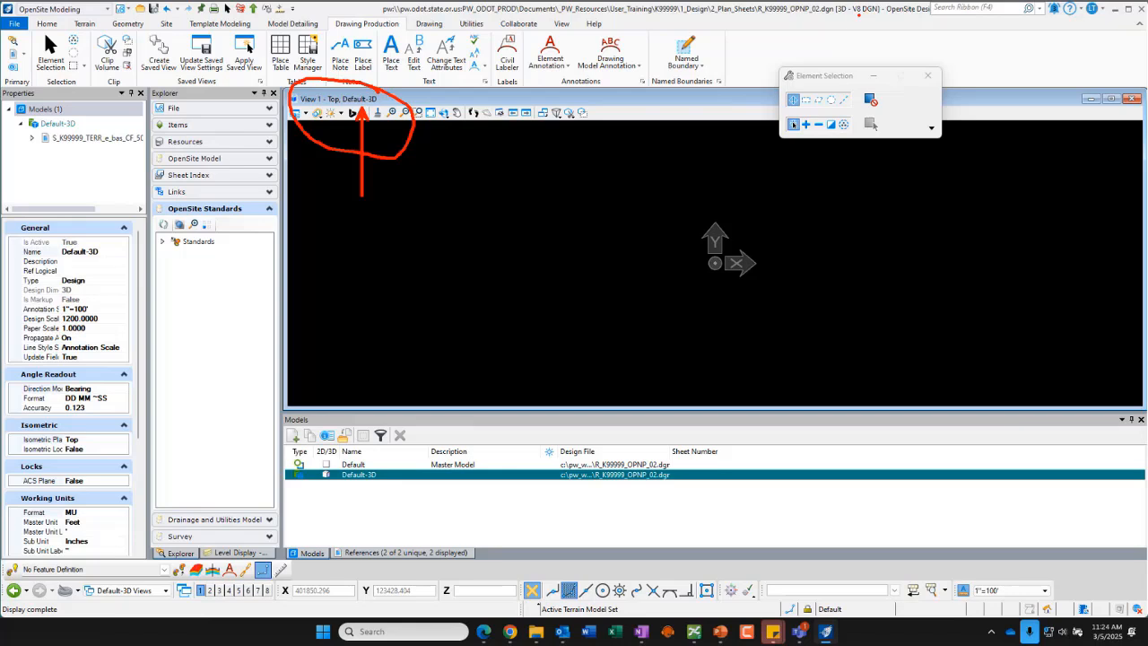
{"action": "left_click_drag", "start_coordinate": [862, 83], "coordinate": [850, 16]}
{"action": "key", "text": "Escape"}
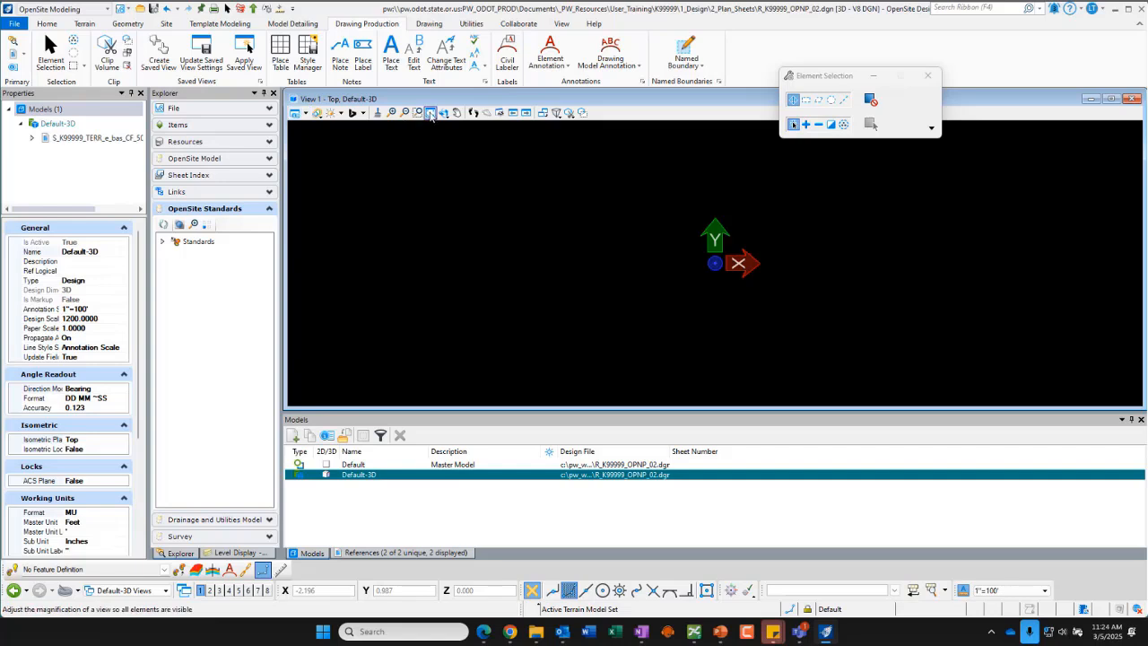
{"action": "left_click", "coordinate": [431, 114]}
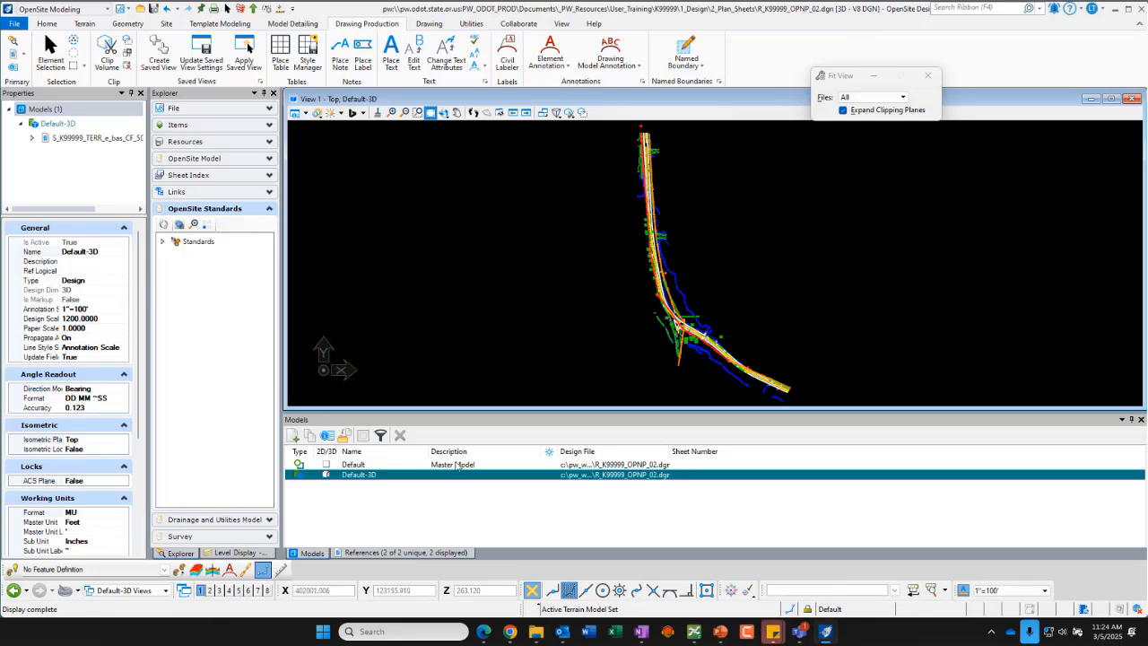
Step: Review the terrain reference attachment listed for the Default-3D model
{"action": "left_click", "coordinate": [405, 552]}
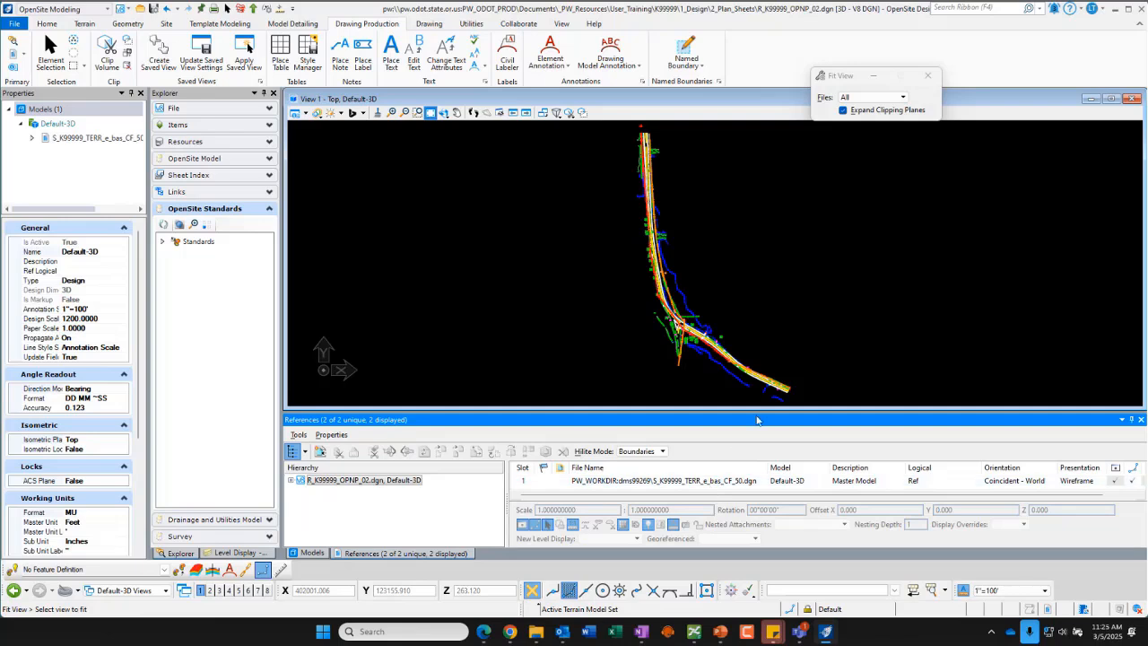
{"action": "left_click_drag", "start_coordinate": [760, 411], "coordinate": [759, 362]}
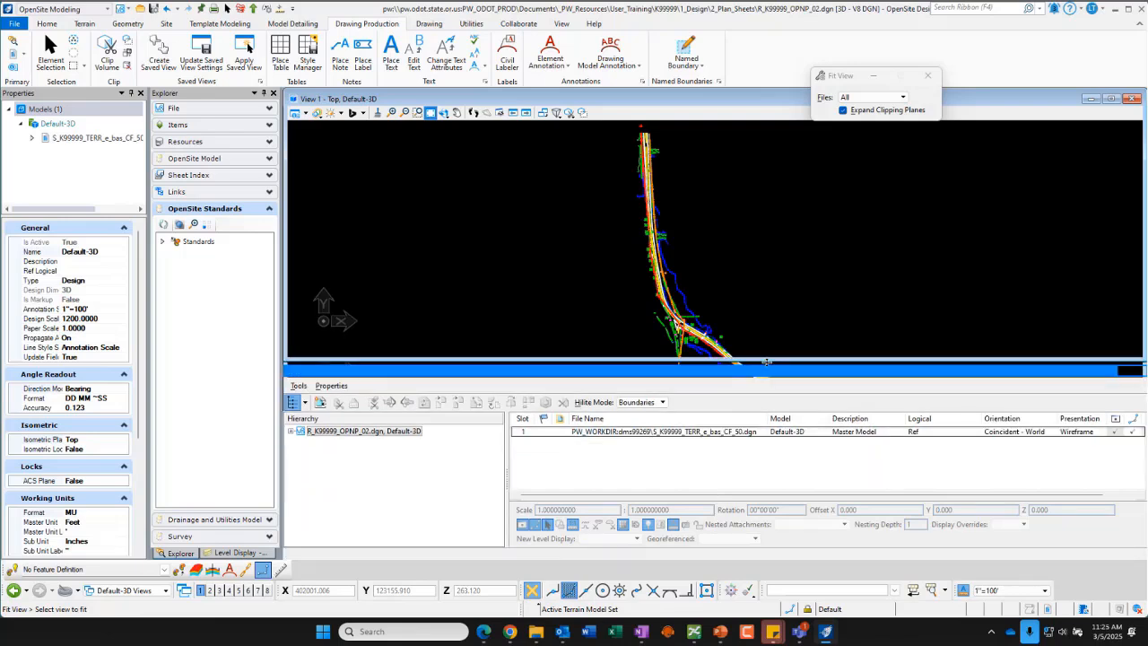
{"action": "left_click", "coordinate": [748, 434]}
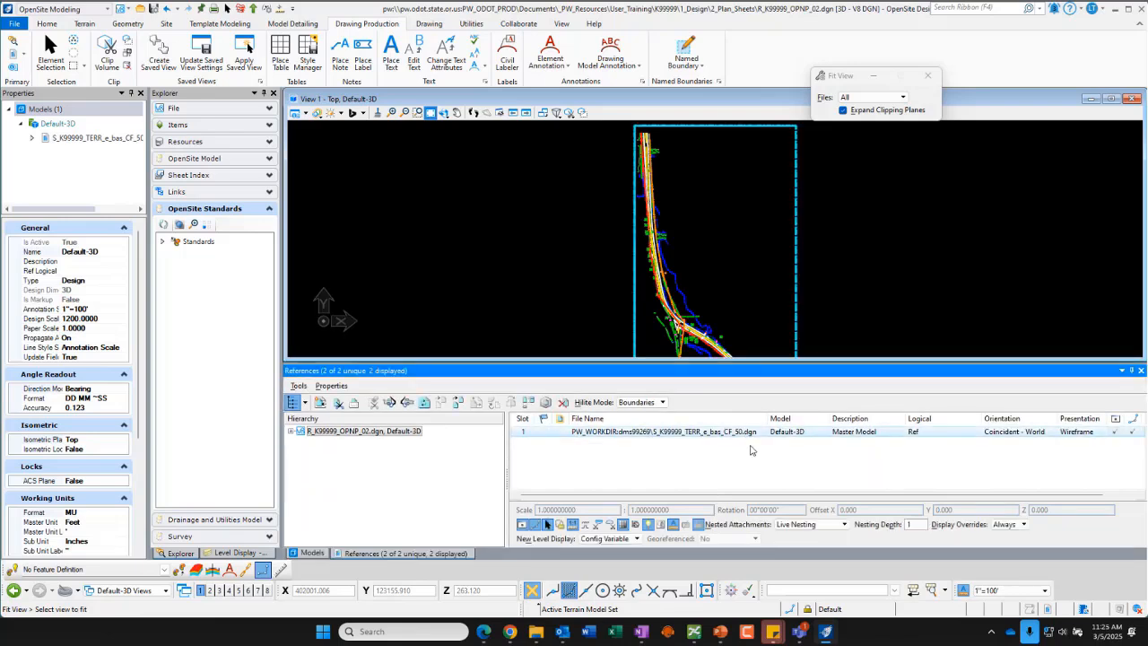
Step: Return to the Default model and review its references, including the Default-3D attachment
{"action": "left_click", "coordinate": [312, 553]}
{"action": "double_click", "coordinate": [368, 417]}
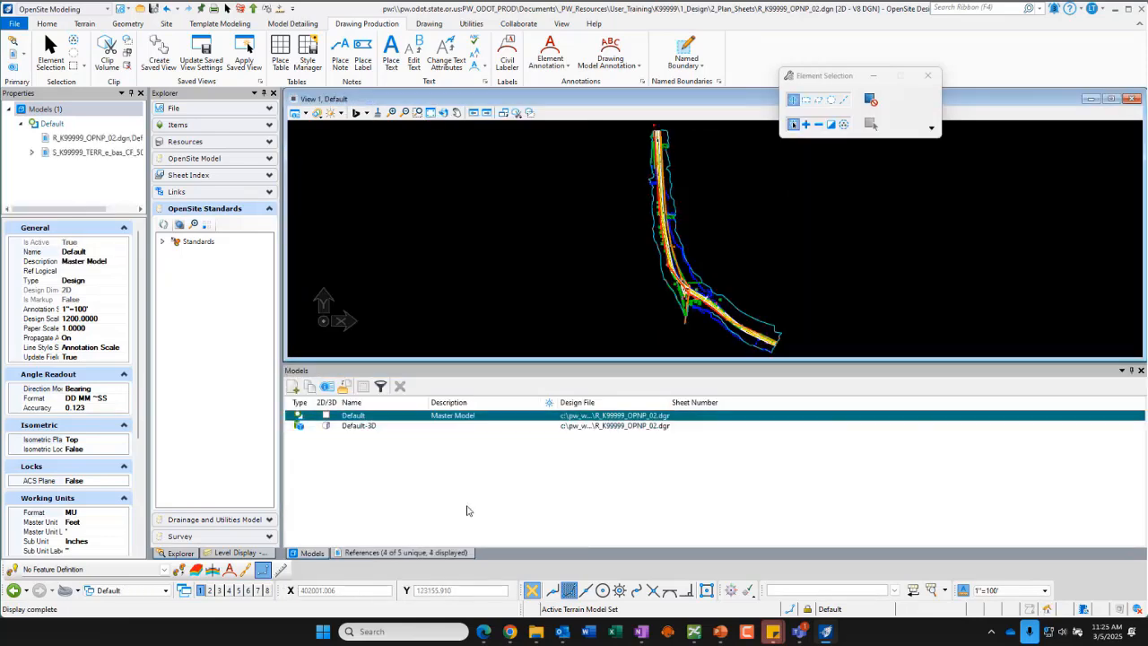
{"action": "left_click", "coordinate": [408, 554]}
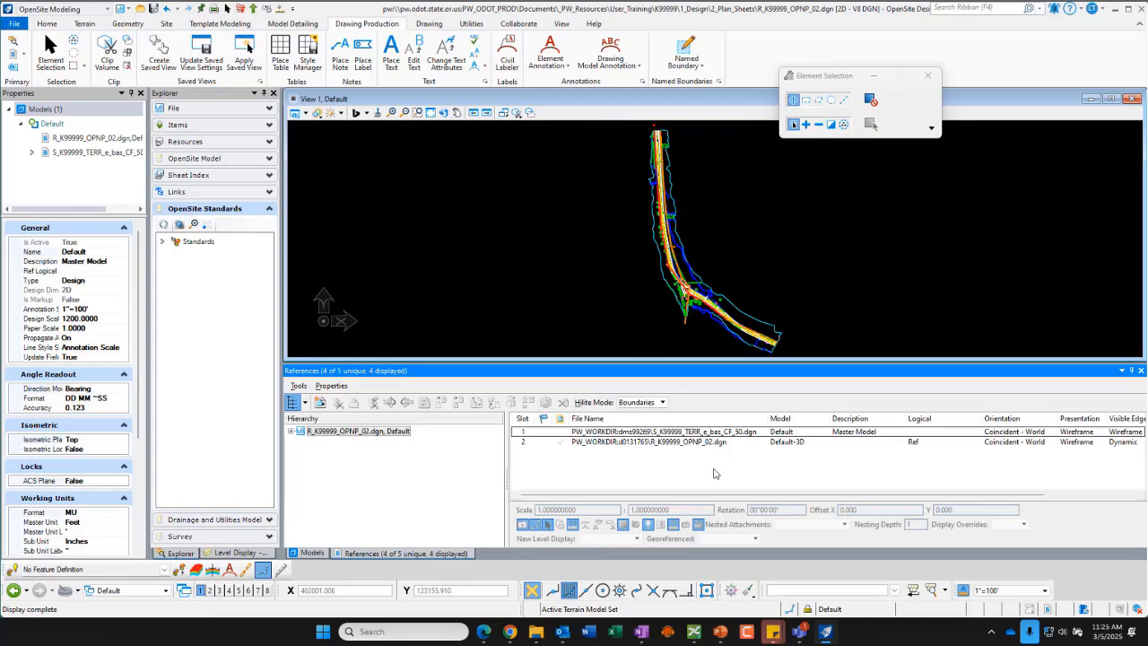
{"action": "left_click", "coordinate": [741, 445]}
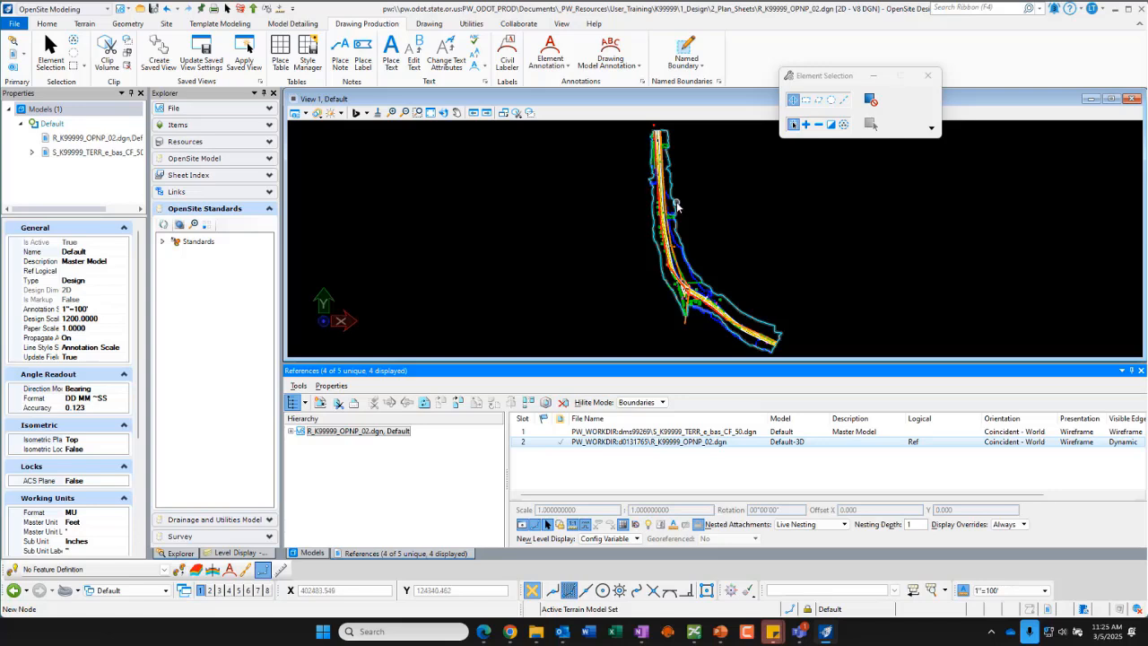
{"action": "mouse_move", "coordinate": [677, 206]}
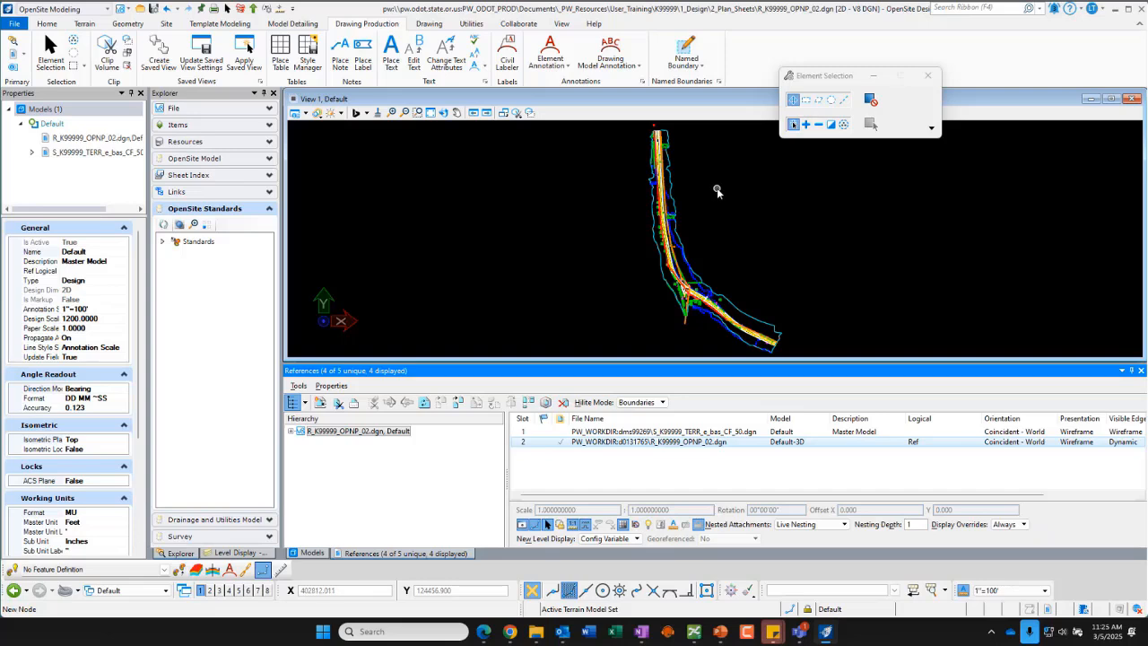
{"action": "left_click_drag", "start_coordinate": [717, 363], "coordinate": [717, 402]}
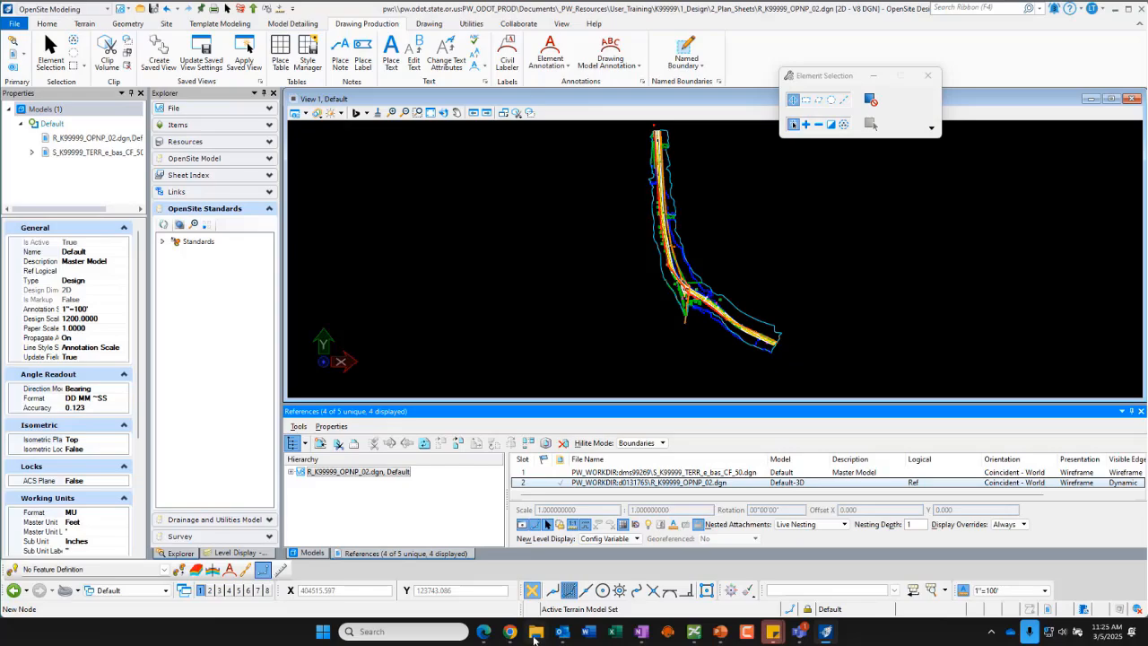
Step: Switch to the OPNP Creation PDF guide in the browser and read the steps on references and level display
{"action": "left_click", "coordinate": [481, 637]}
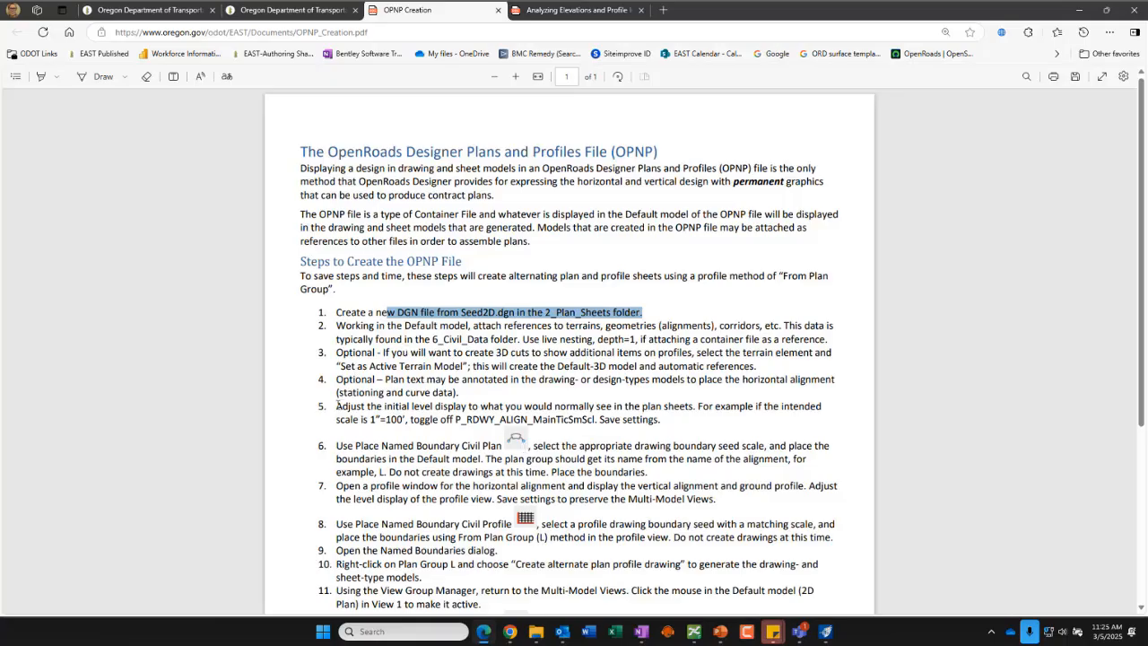
{"action": "left_click_drag", "start_coordinate": [335, 405], "coordinate": [717, 407]}
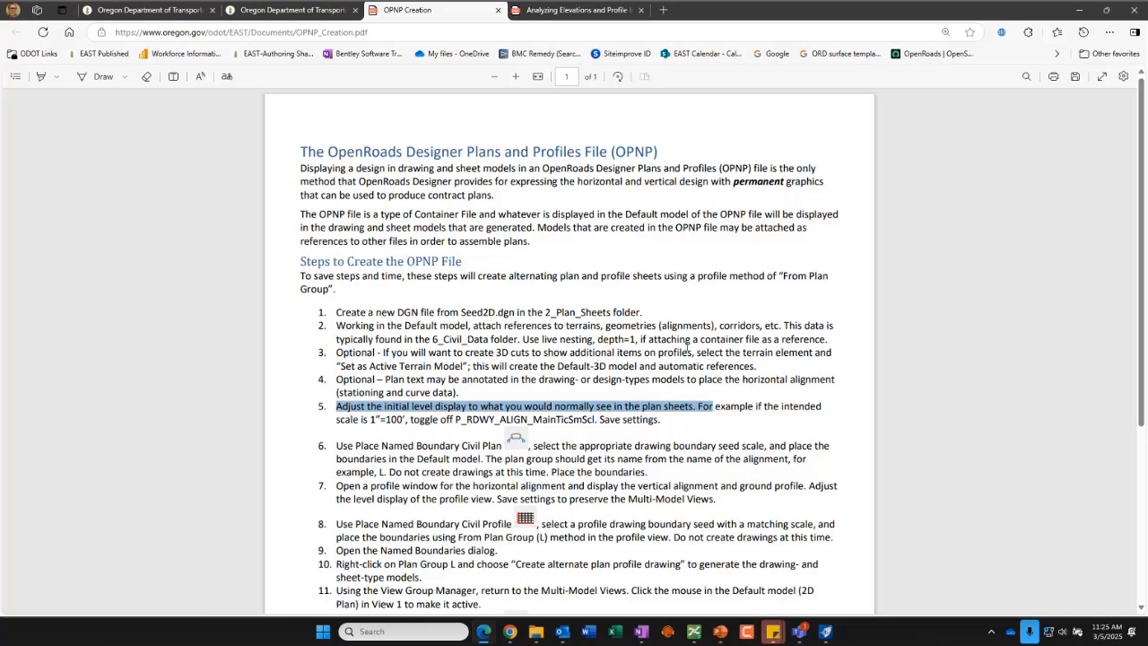
{"action": "left_click_drag", "start_coordinate": [606, 325], "coordinate": [753, 326]}
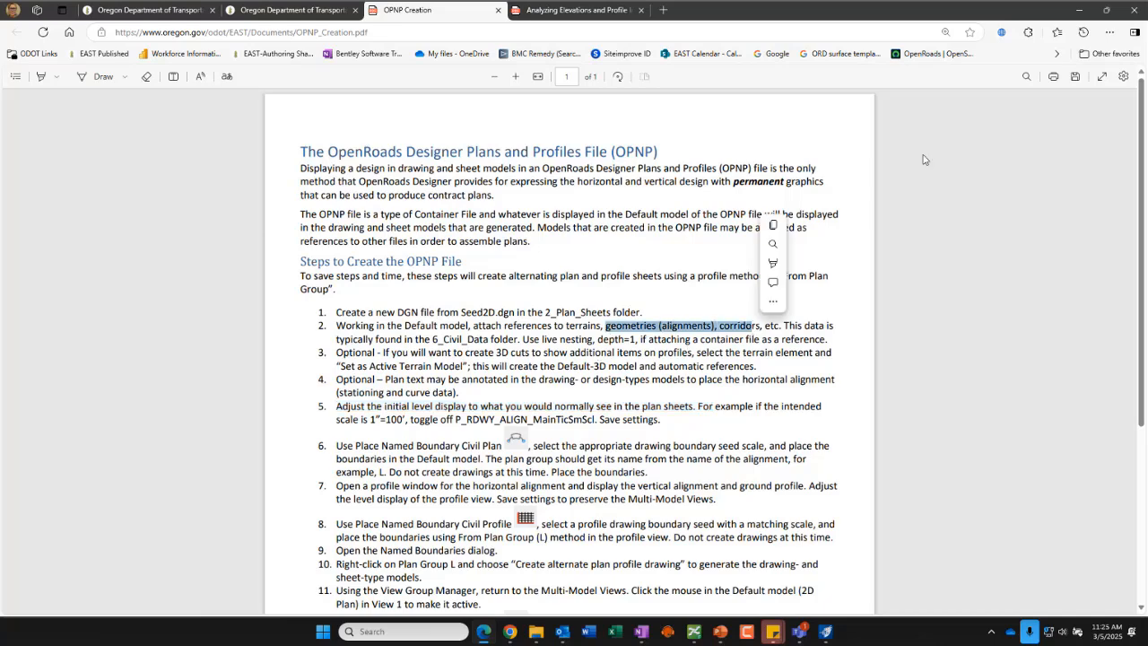
{"action": "left_click", "coordinate": [1077, 10]}
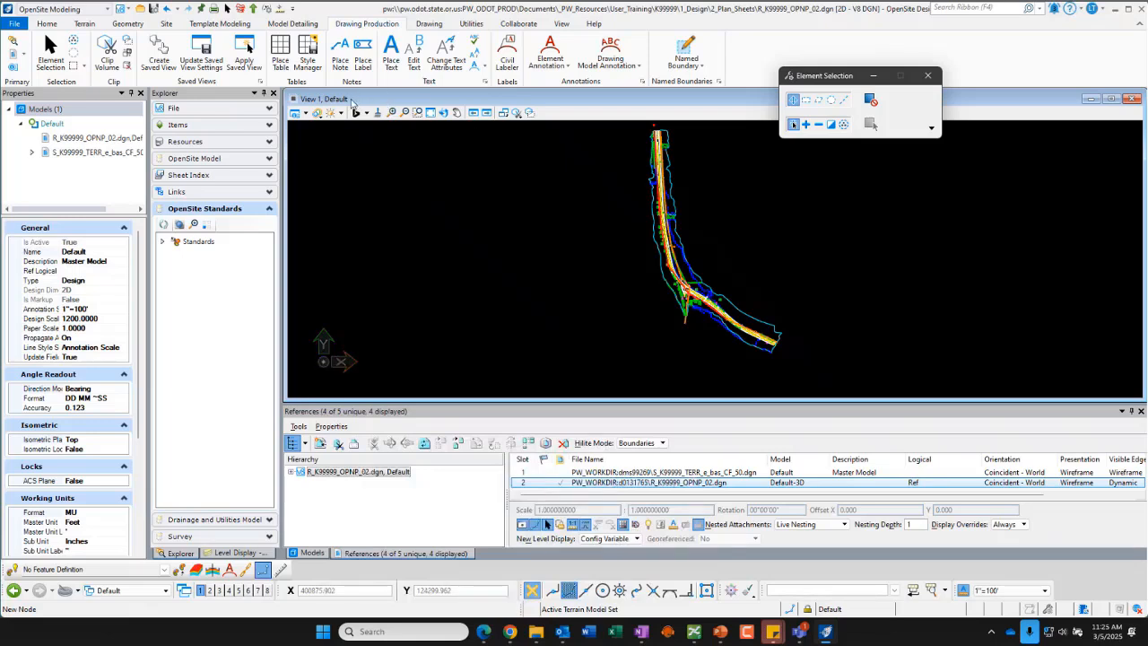
Step: Start attaching a reference and browse to the 6_Civil_Data folder
{"action": "left_click", "coordinate": [507, 413]}
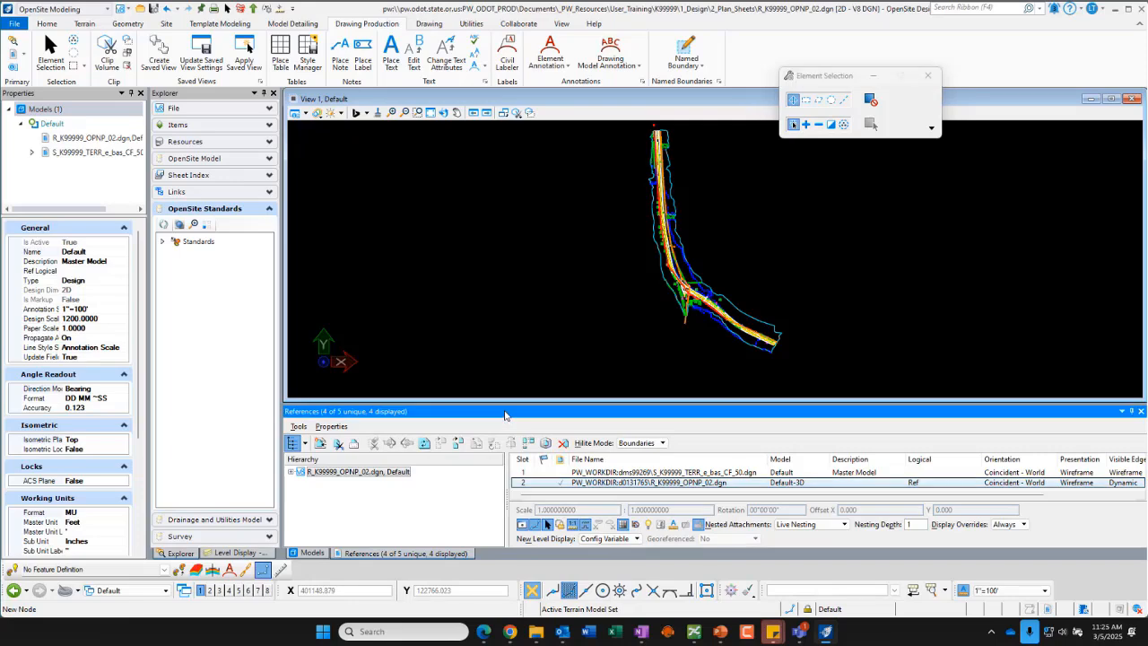
{"action": "left_click", "coordinate": [320, 443]}
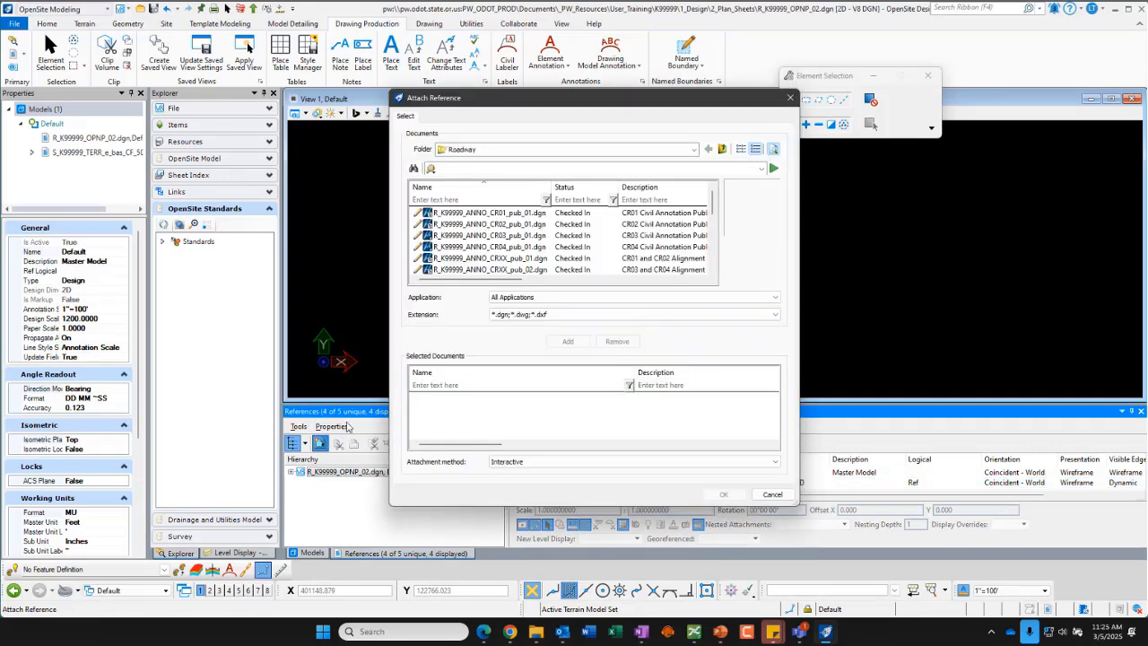
{"action": "left_click", "coordinate": [723, 148]}
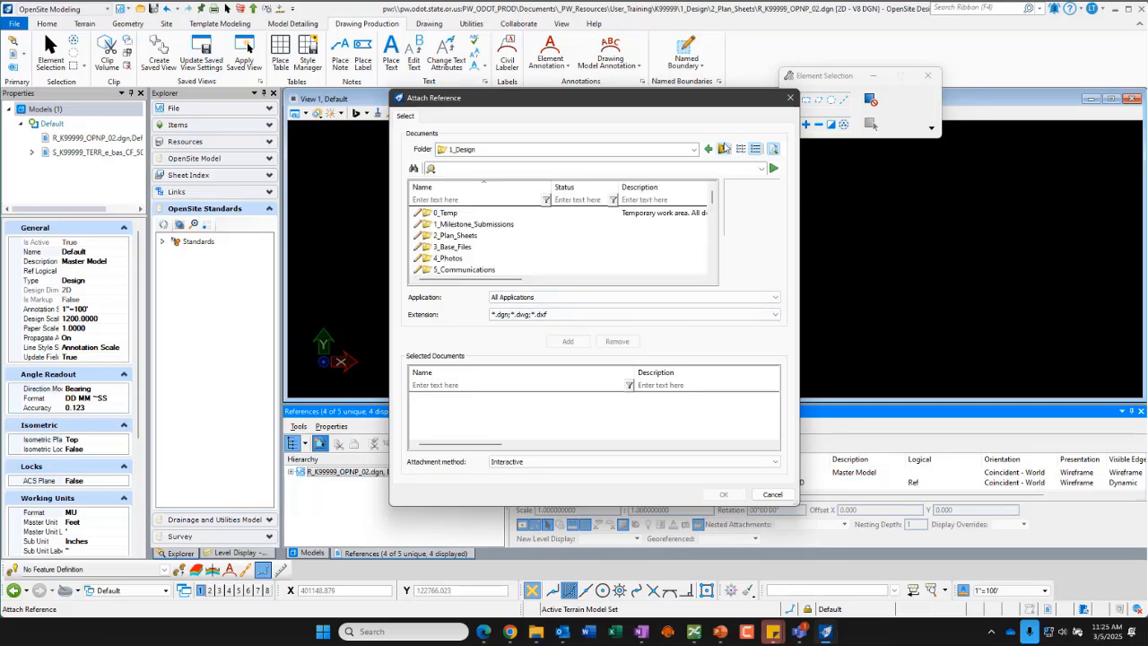
{"action": "scroll", "coordinate": [470, 261], "scroll_direction": "down", "scroll_amount": 1}
{"action": "left_click", "coordinate": [466, 247]}
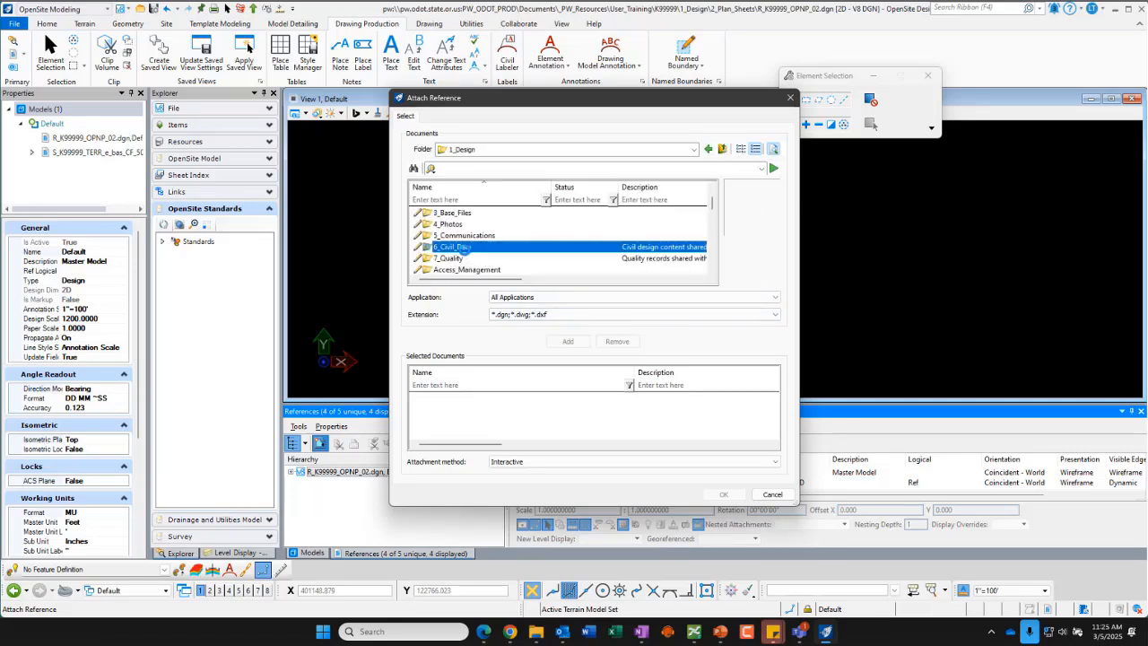
{"action": "double_click", "coordinate": [465, 247]}
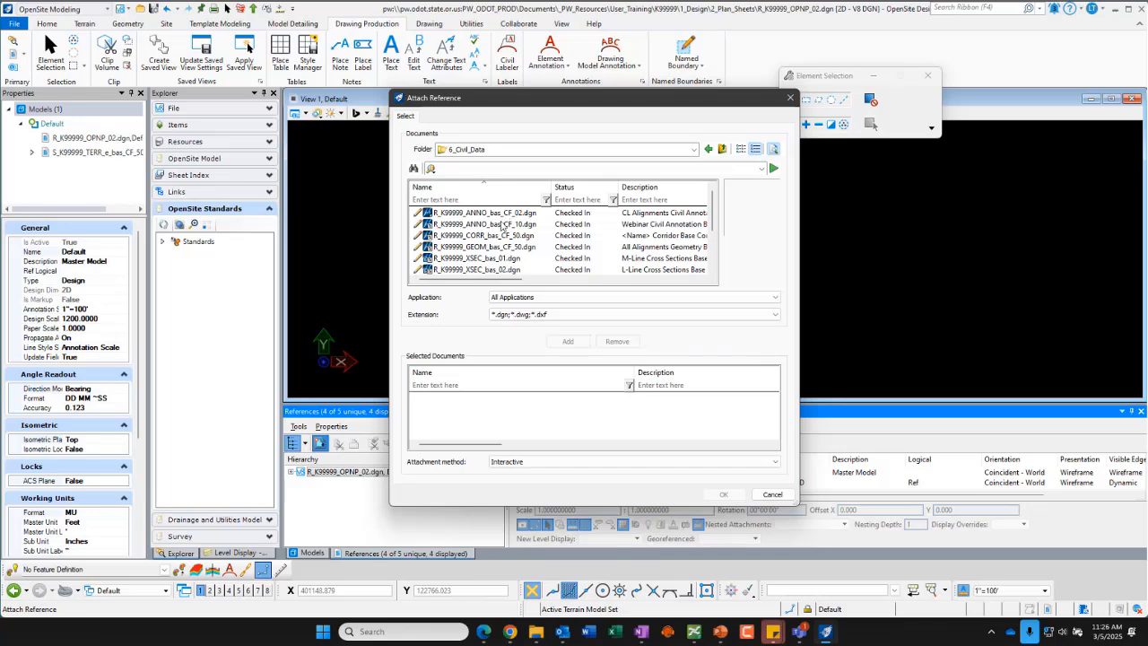
Step: Select R_K99999_ANNO_bas_CF_10.dgn, R_K99999_CORR_bas_CF_50.dgn and R_K99999_GEOM_bas_CF_50.dgn, and set the attachment method to Coincident World
{"action": "left_click", "coordinate": [484, 225]}
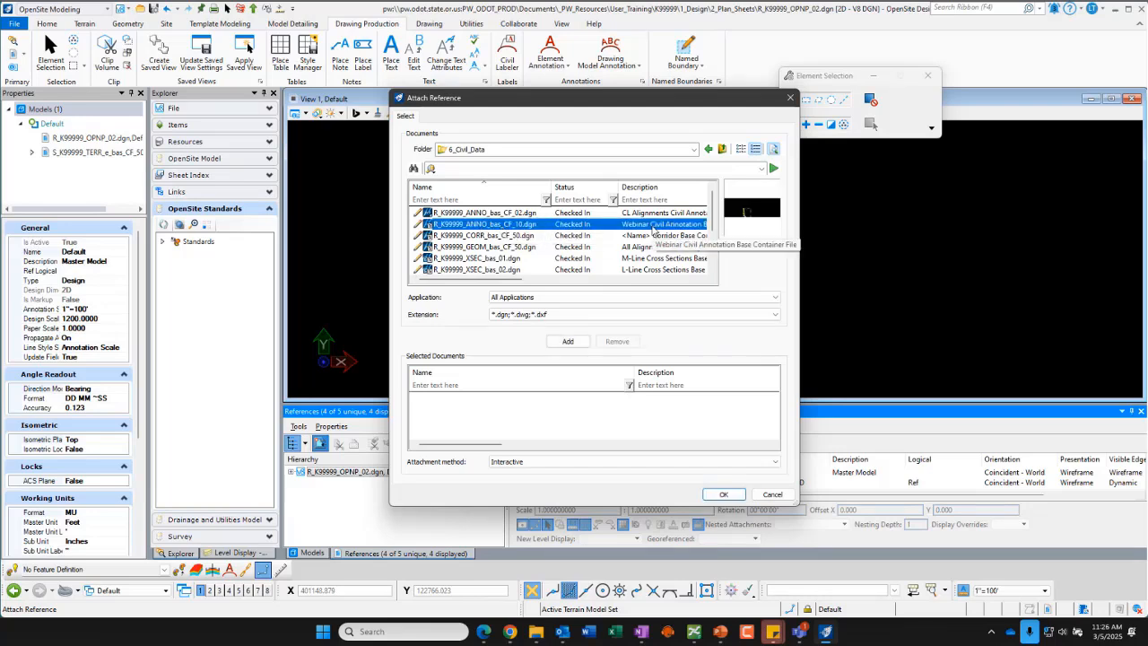
{"action": "left_click", "coordinate": [496, 236], "text": "ctrl"}
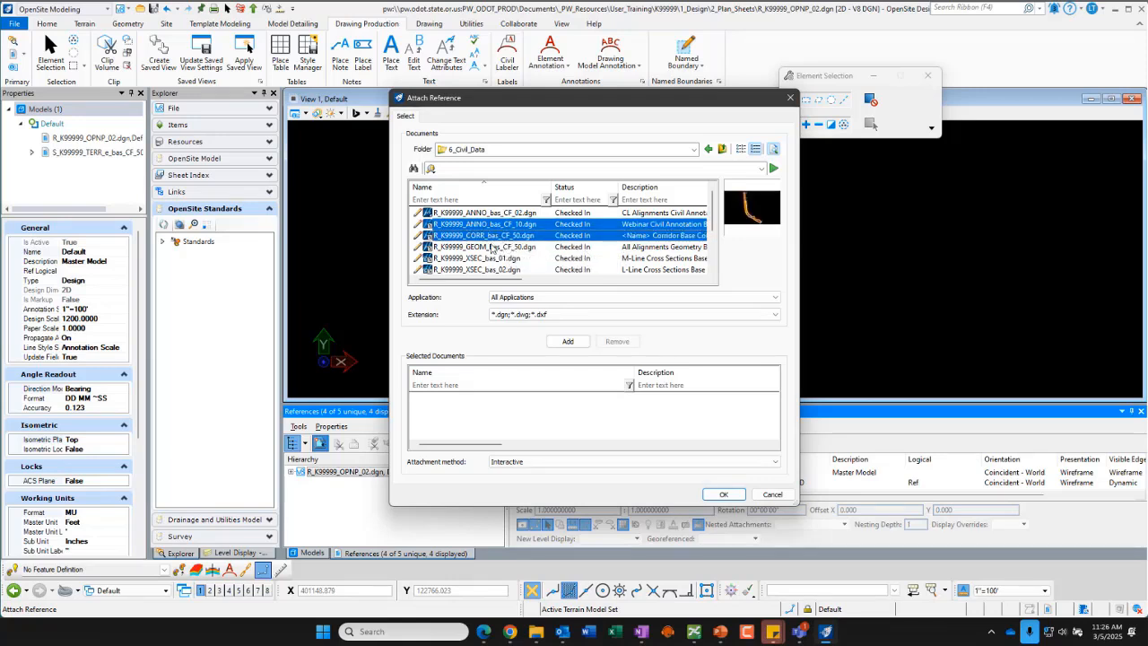
{"action": "left_click", "coordinate": [492, 248], "text": "ctrl"}
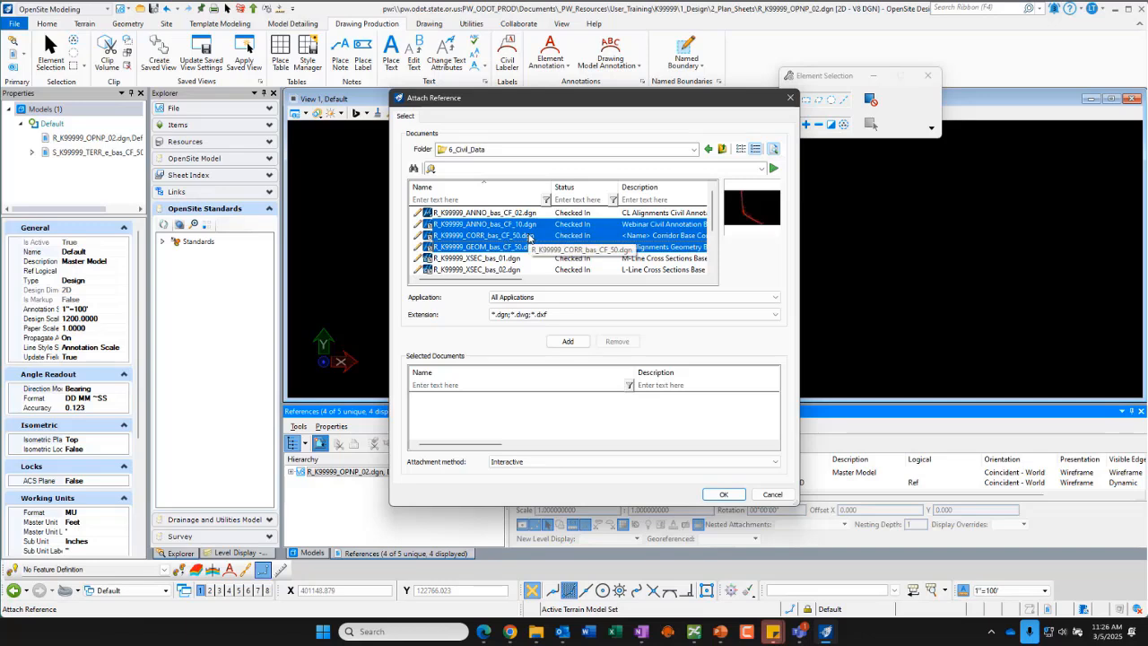
{"action": "scroll", "coordinate": [529, 238], "scroll_direction": "down", "scroll_amount": 1}
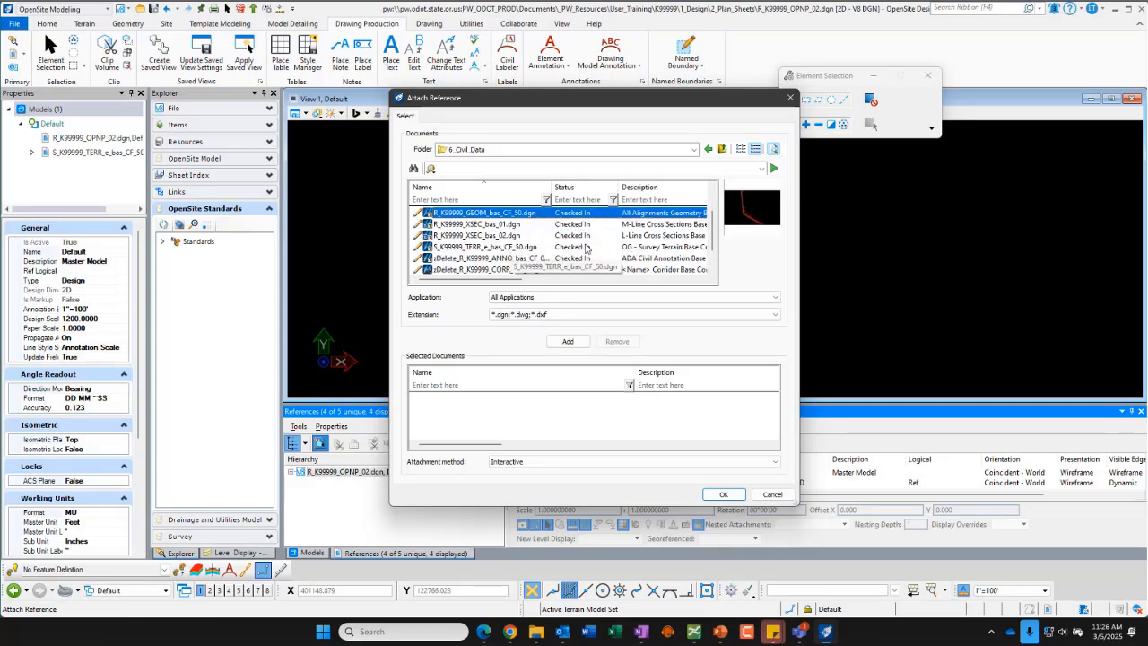
{"action": "scroll", "coordinate": [588, 247], "scroll_direction": "up", "scroll_amount": 1}
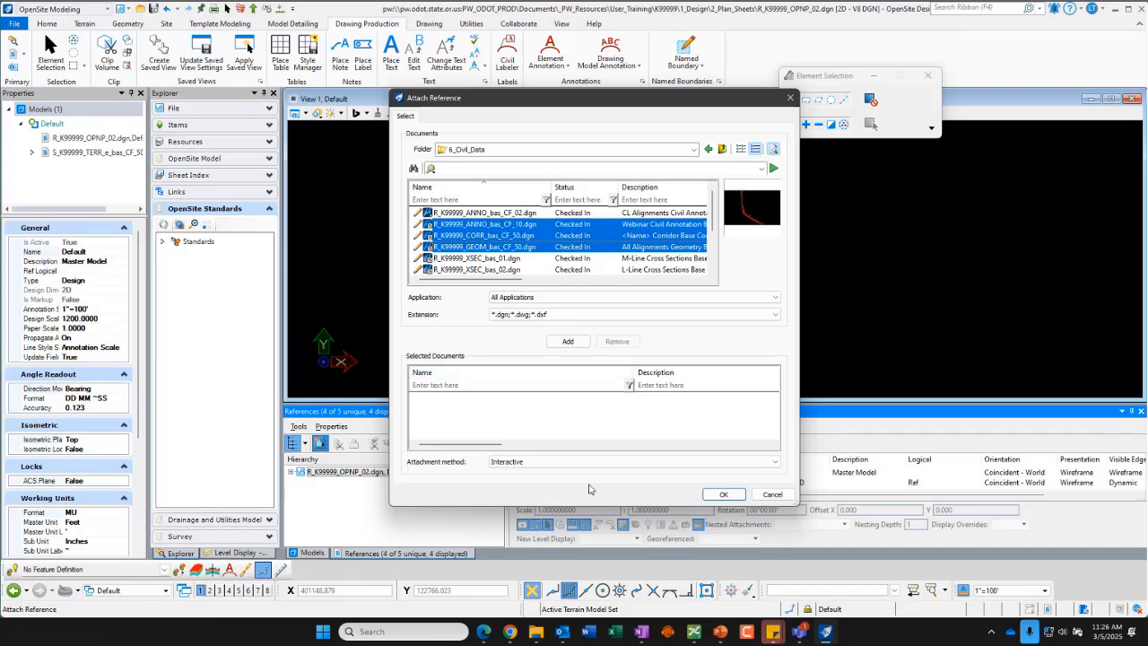
{"action": "left_click", "coordinate": [528, 463]}
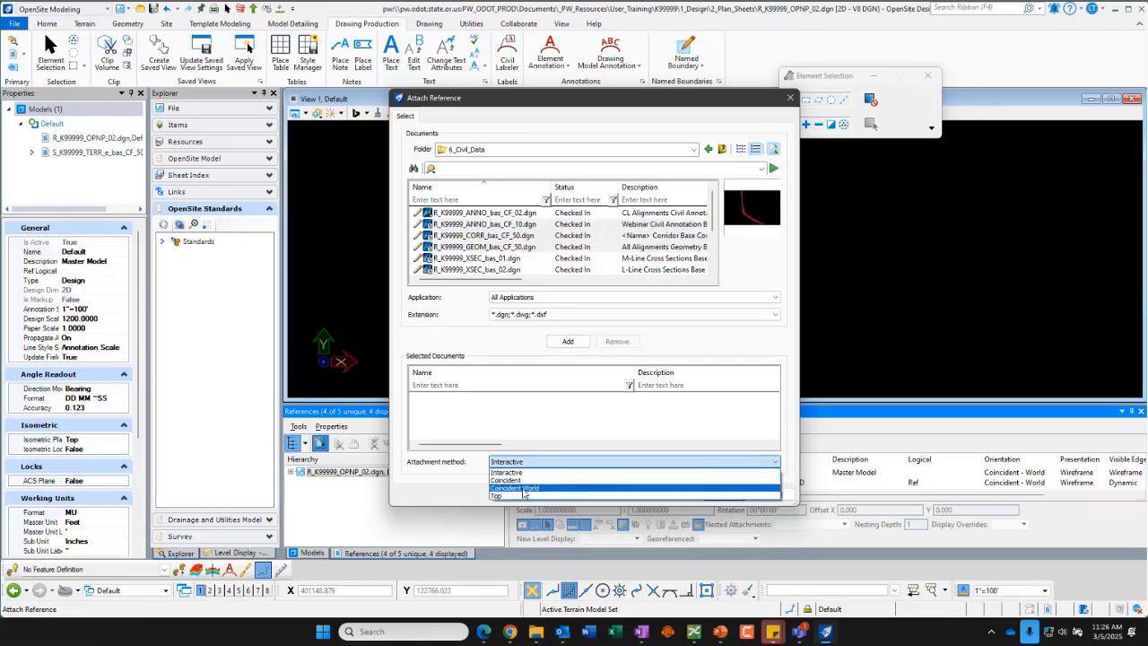
{"action": "left_click", "coordinate": [524, 489]}
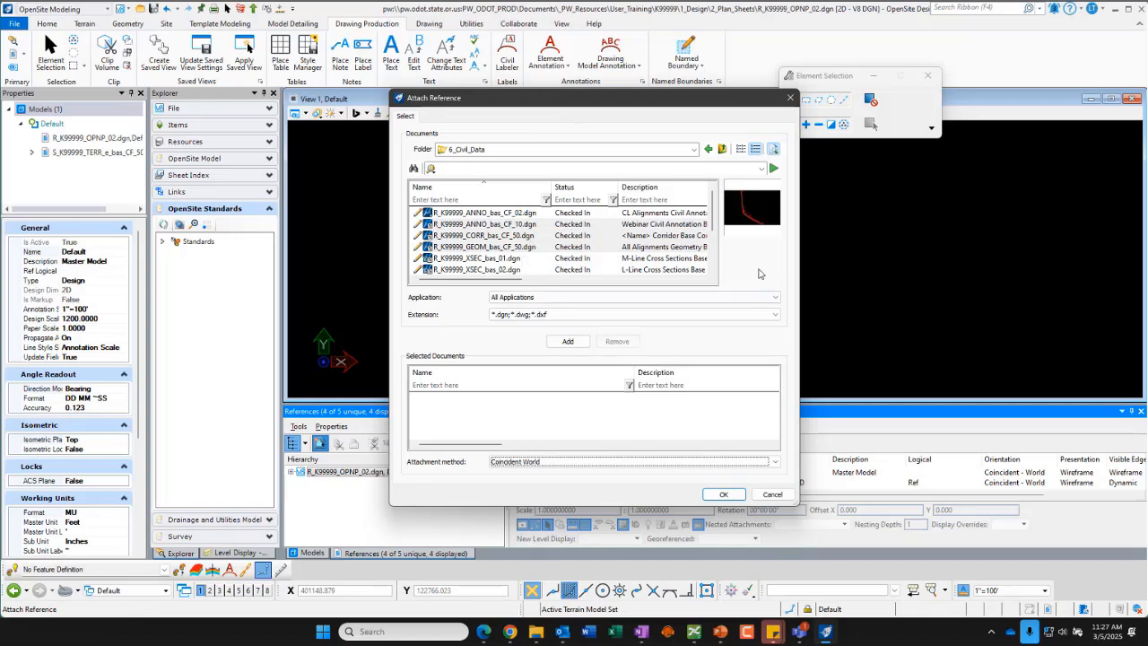
Step: Attach the selected annotation, corridor and geometry references, accepting the WorkSet alert, and review the new entries
{"action": "left_click", "coordinate": [723, 495]}
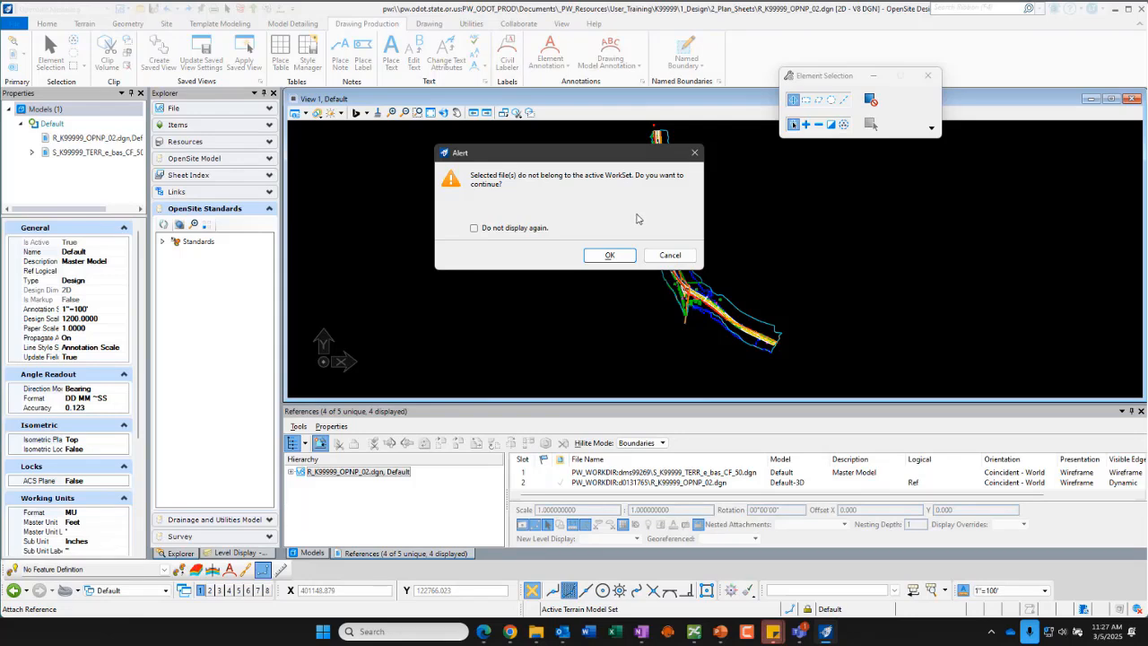
{"action": "left_click", "coordinate": [610, 255]}
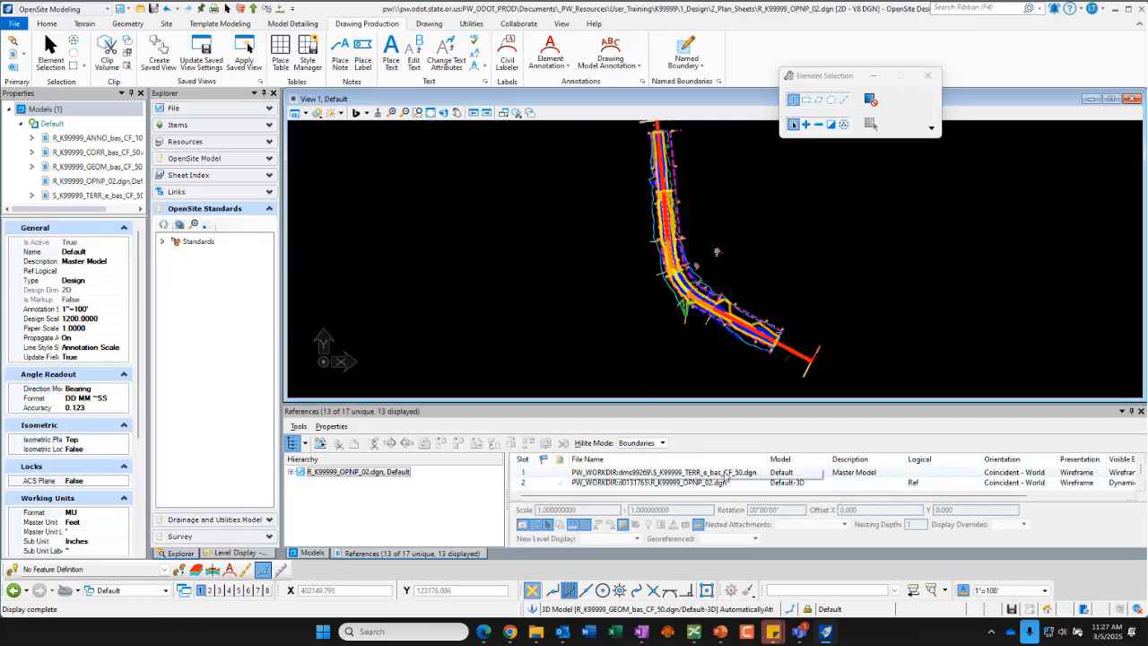
{"action": "scroll", "coordinate": [728, 483], "scroll_direction": "down", "scroll_amount": 3}
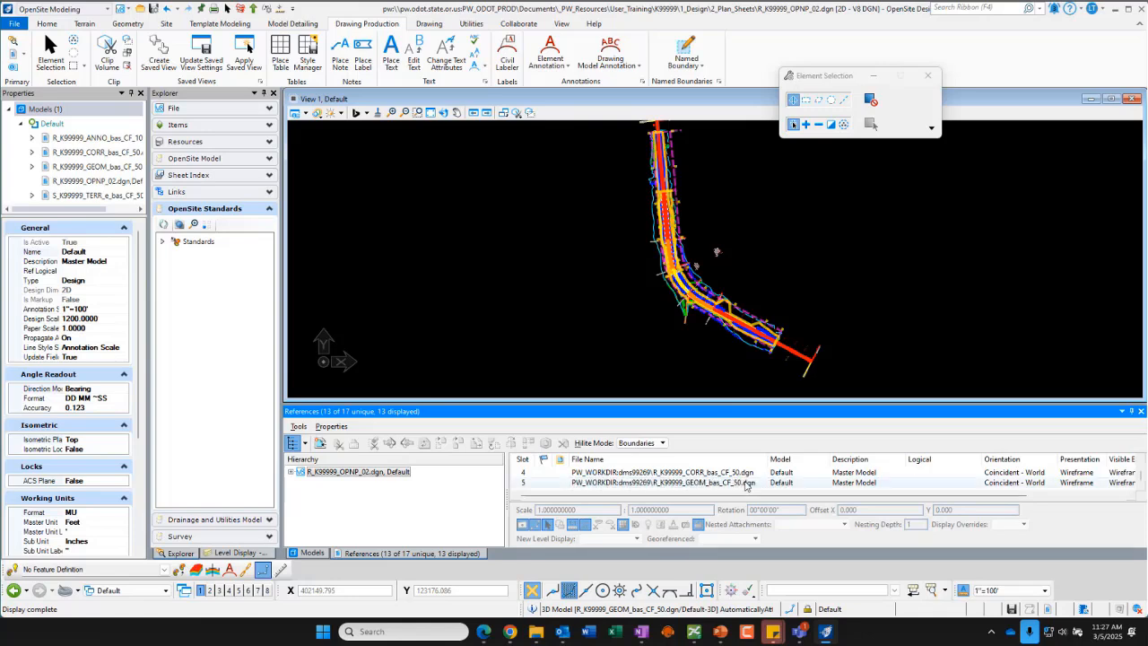
Step: Open the Default-3D model and review its list of attached references
{"action": "left_click", "coordinate": [312, 553]}
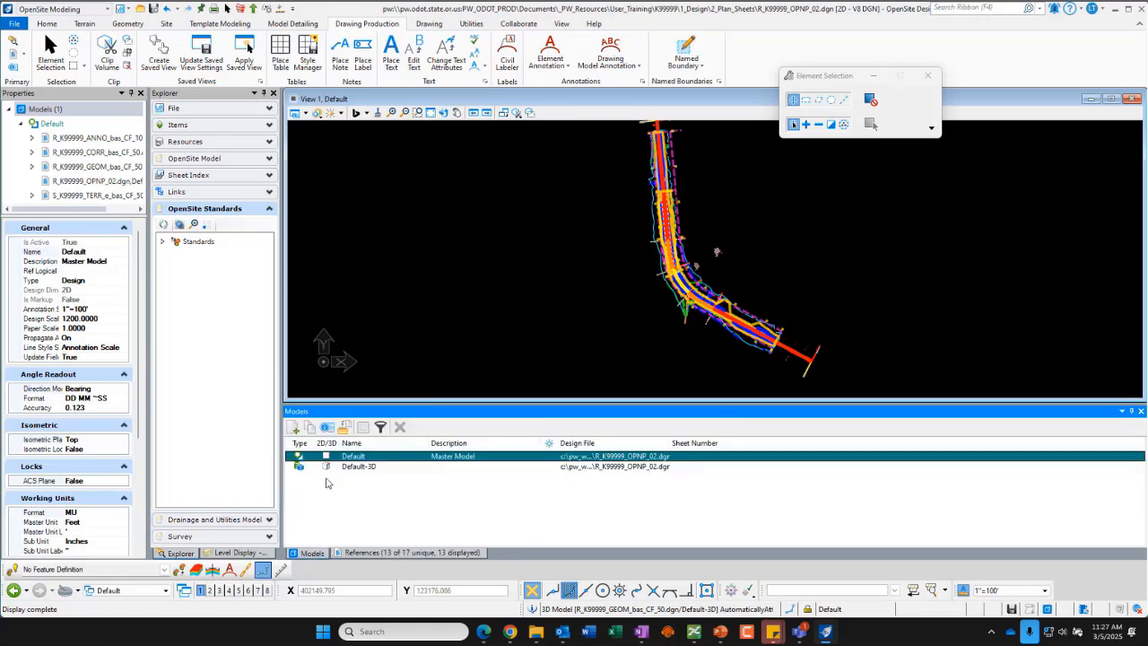
{"action": "double_click", "coordinate": [358, 467]}
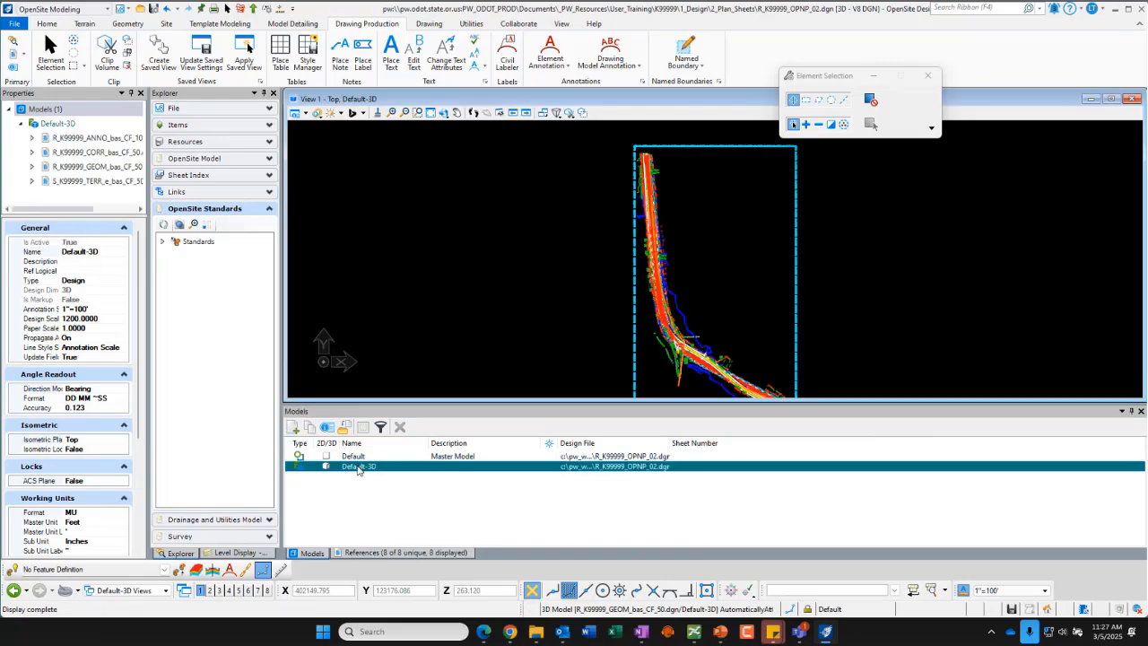
{"action": "left_click", "coordinate": [404, 552]}
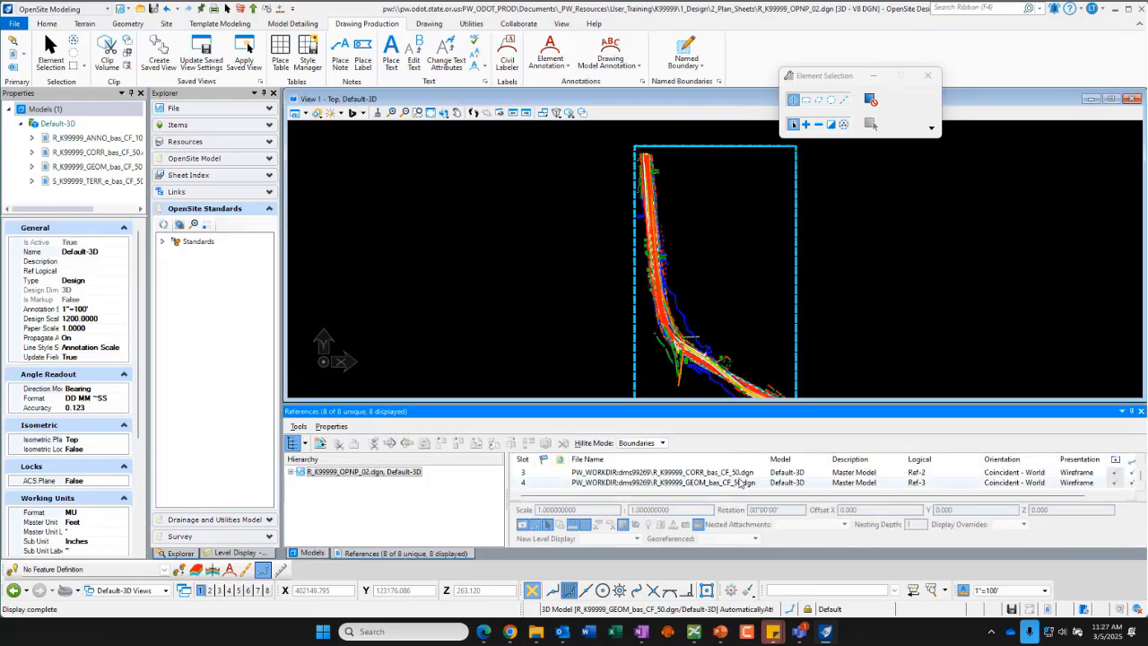
{"action": "left_click_drag", "start_coordinate": [737, 398], "coordinate": [737, 355]}
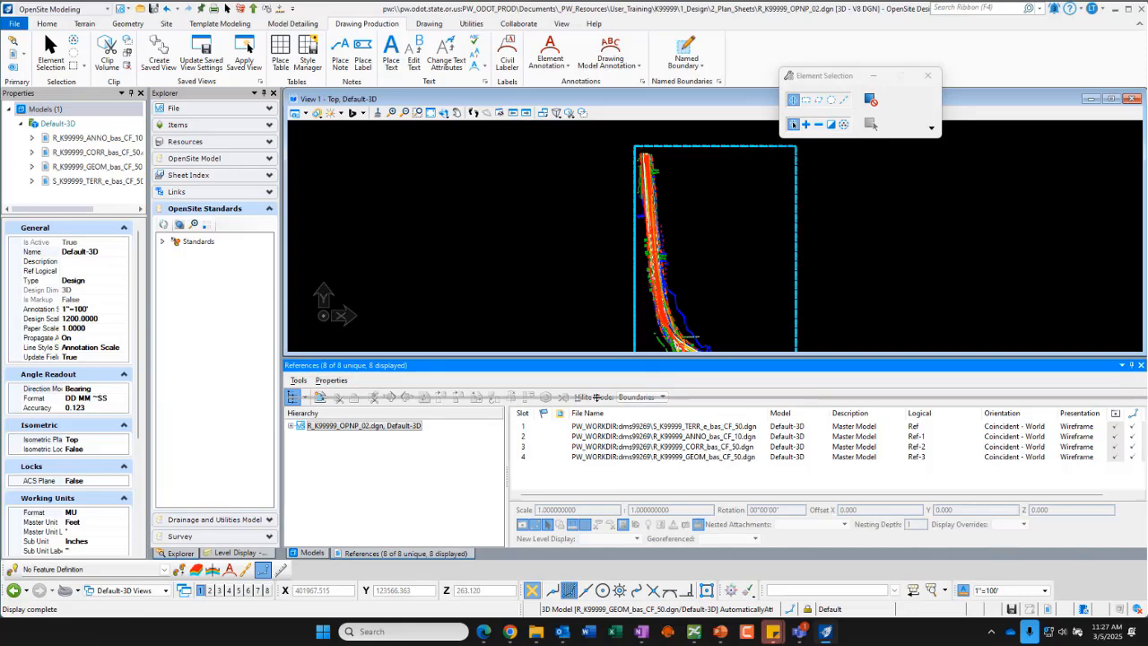
{"action": "left_click_drag", "start_coordinate": [596, 396], "coordinate": [599, 394]}
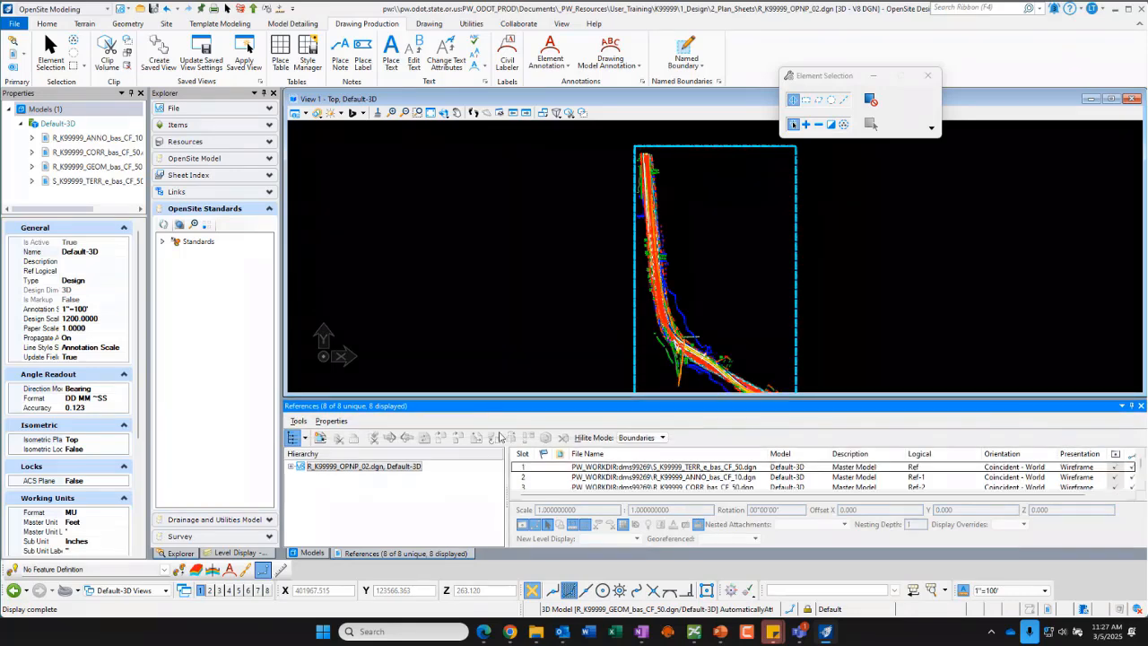
Step: Return to the Default model and view the full extent of the referenced design
{"action": "left_click", "coordinate": [313, 552]}
{"action": "double_click", "coordinate": [353, 450]}
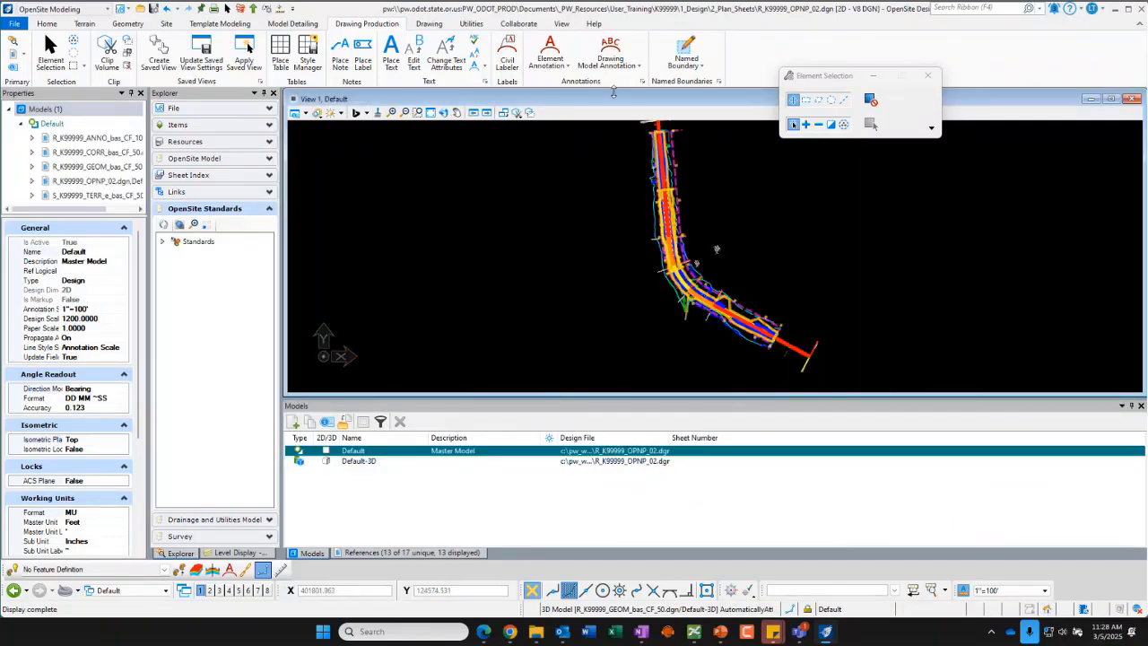
{"action": "scroll", "coordinate": [574, 269], "scroll_direction": "down", "scroll_amount": 2}
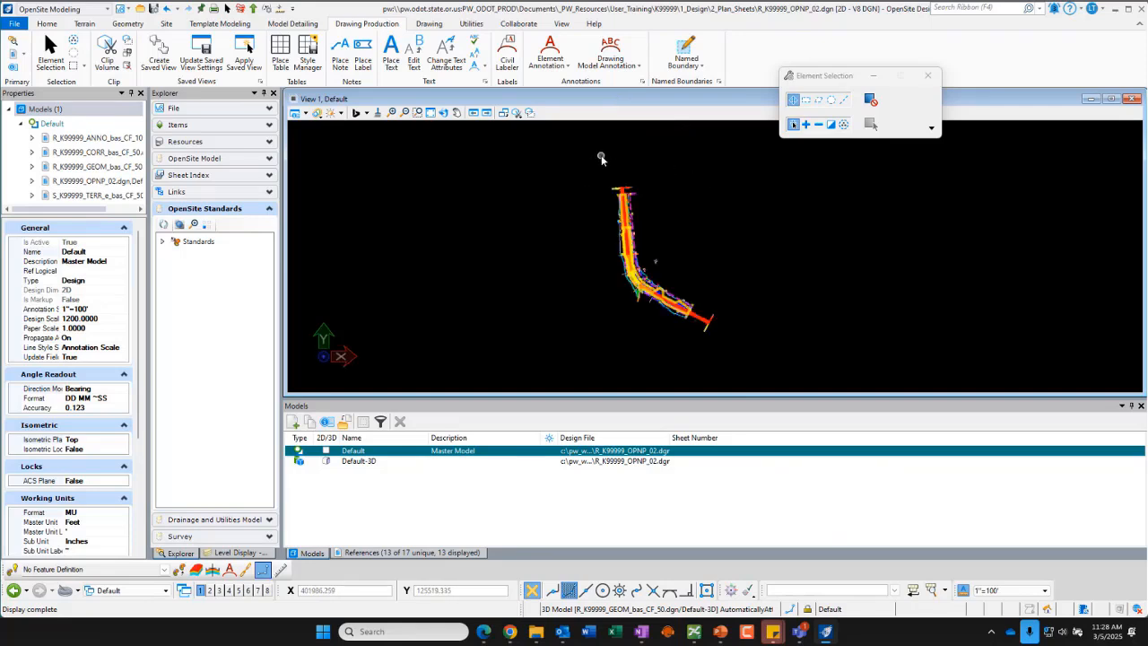
{"action": "right_click", "coordinate": [652, 144]}
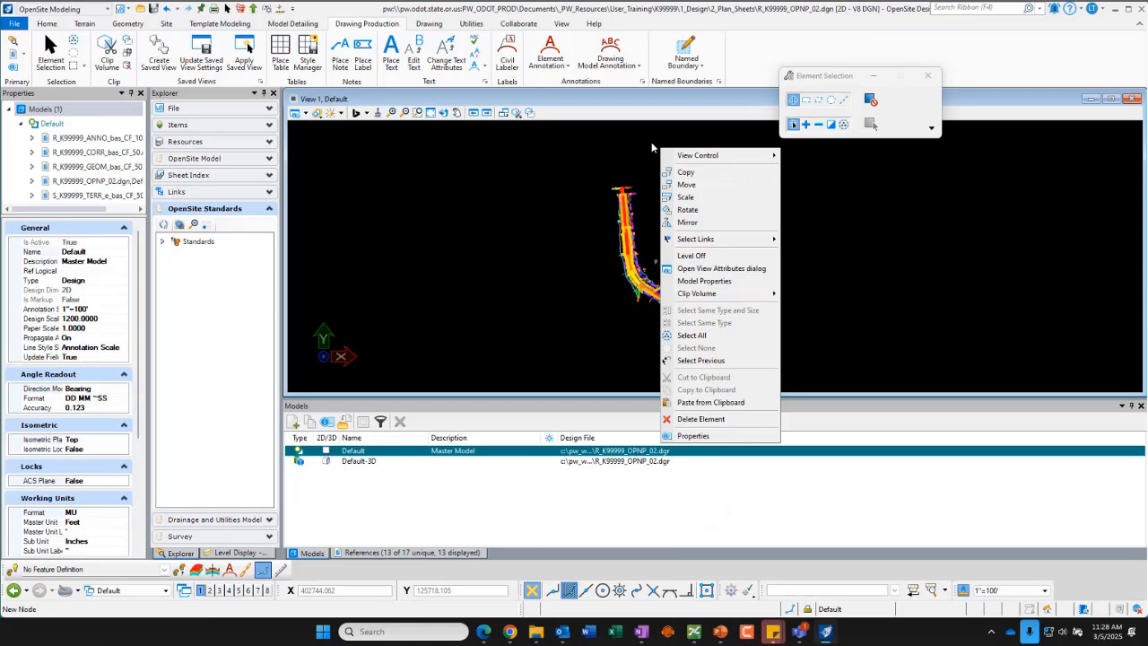
{"action": "mouse_move", "coordinate": [698, 161]}
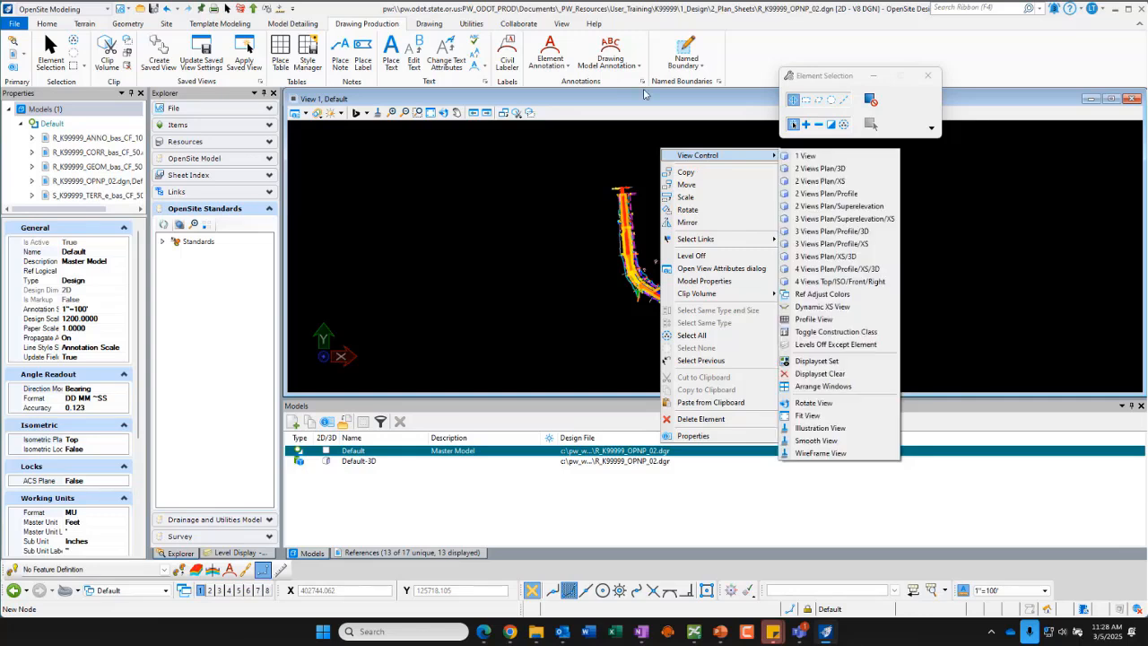
{"action": "left_click", "coordinate": [643, 135]}
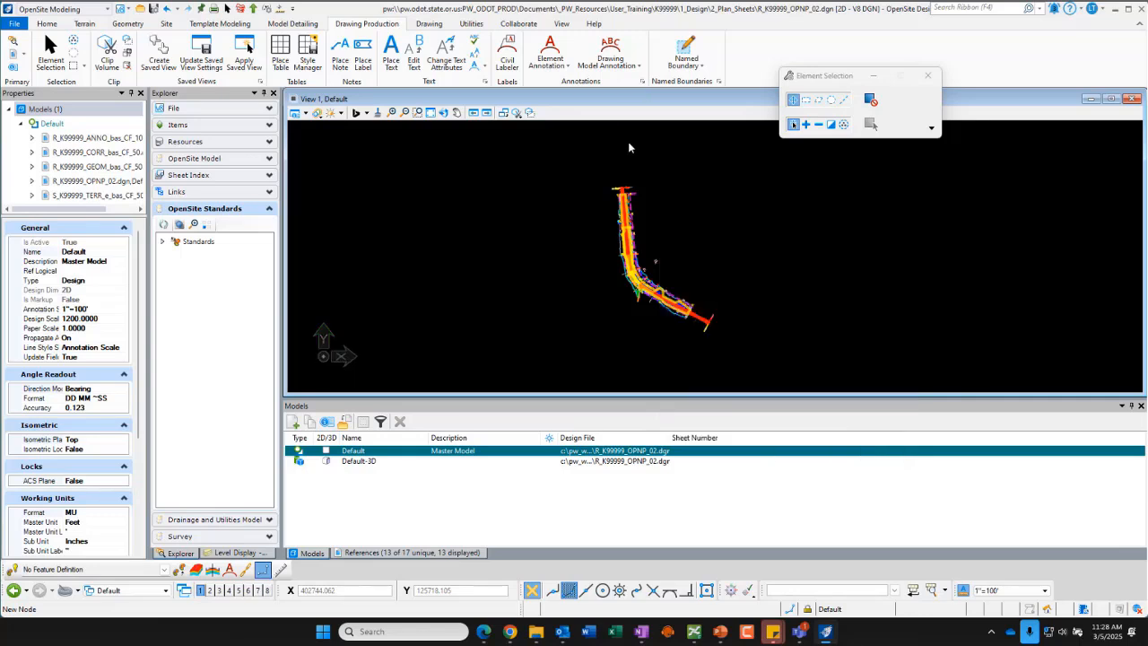
Step: Switch to the 2 Views Plan/3D view layout and move the Element Selection dialog out of the way
{"action": "right_click", "coordinate": [555, 155]}
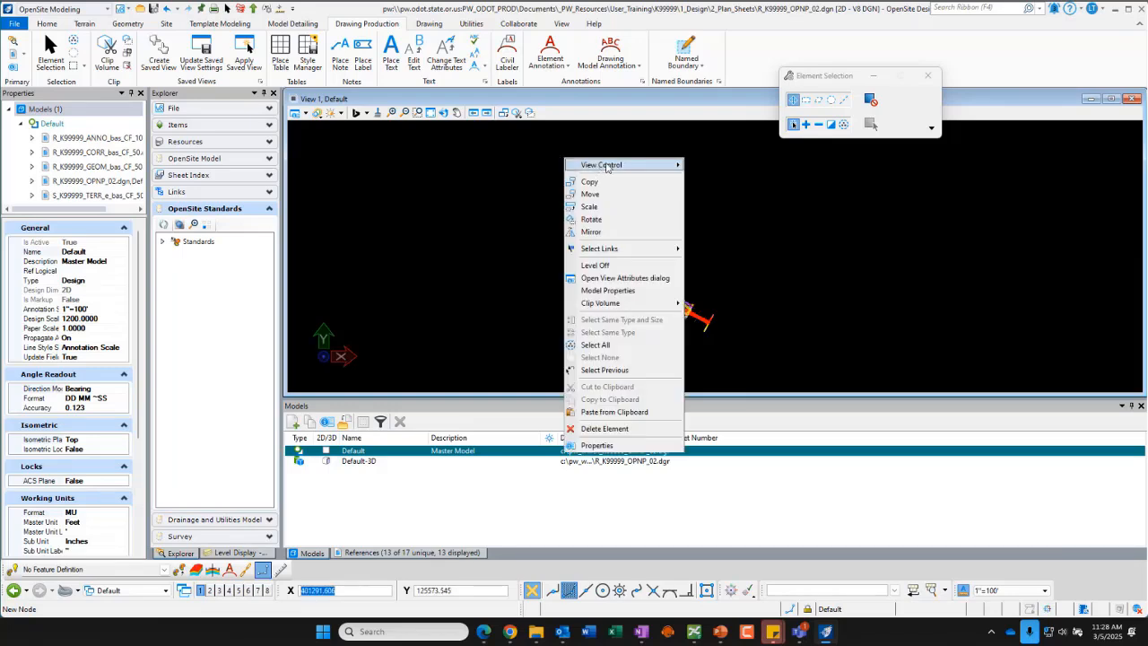
{"action": "mouse_move", "coordinate": [607, 166]}
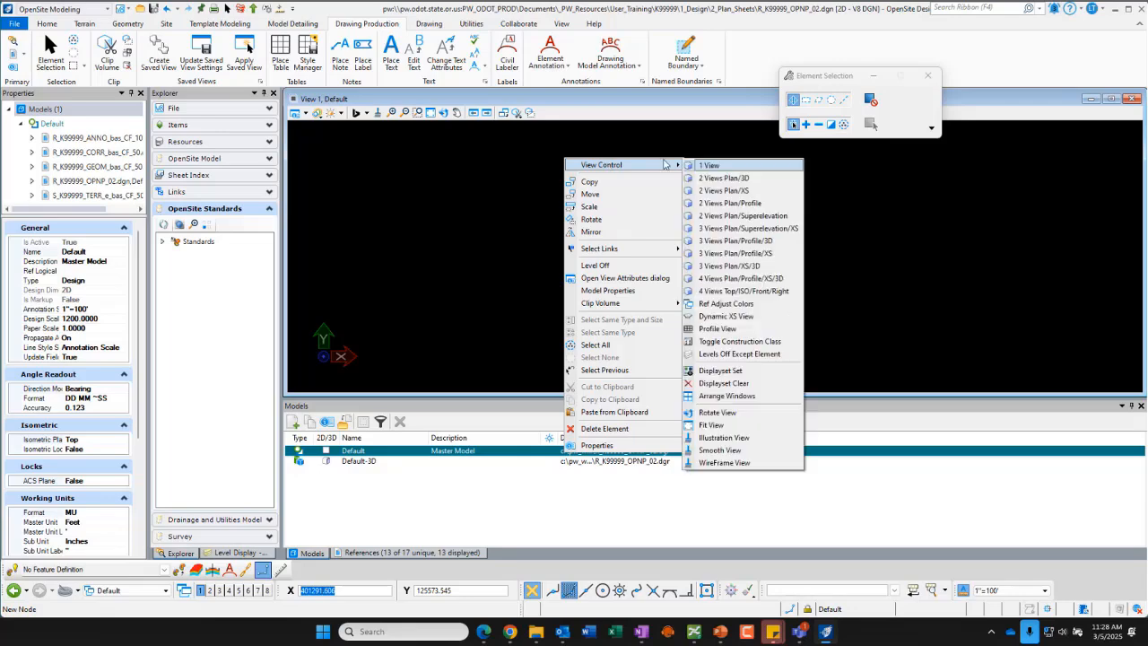
{"action": "left_click", "coordinate": [750, 182]}
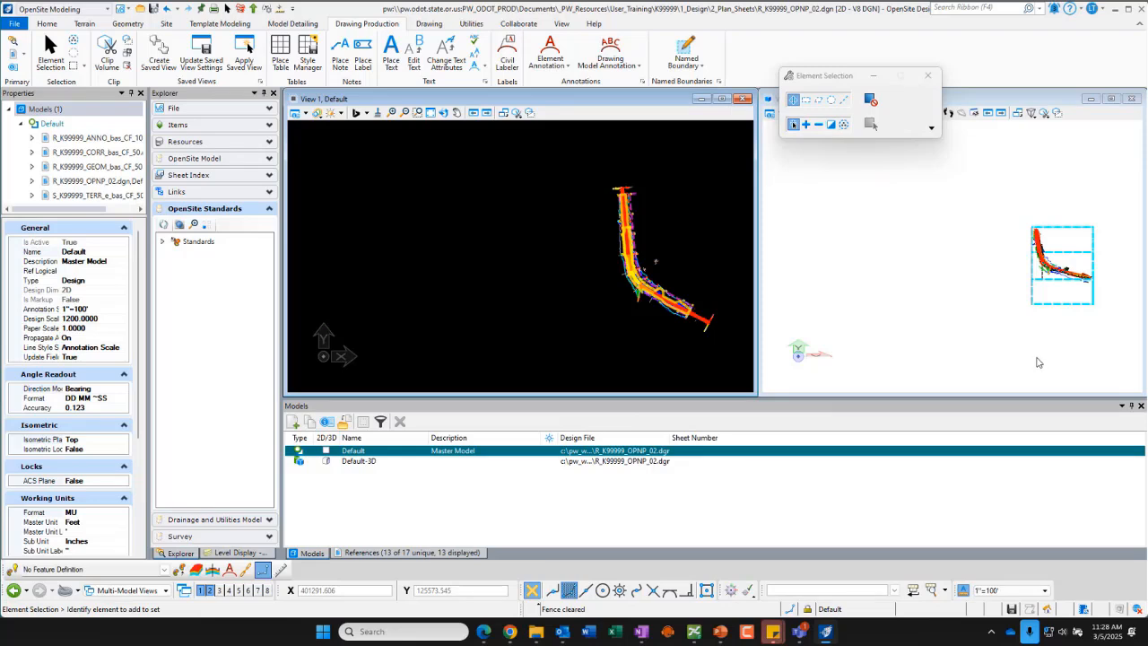
{"action": "left_click_drag", "start_coordinate": [825, 77], "coordinate": [979, 41]}
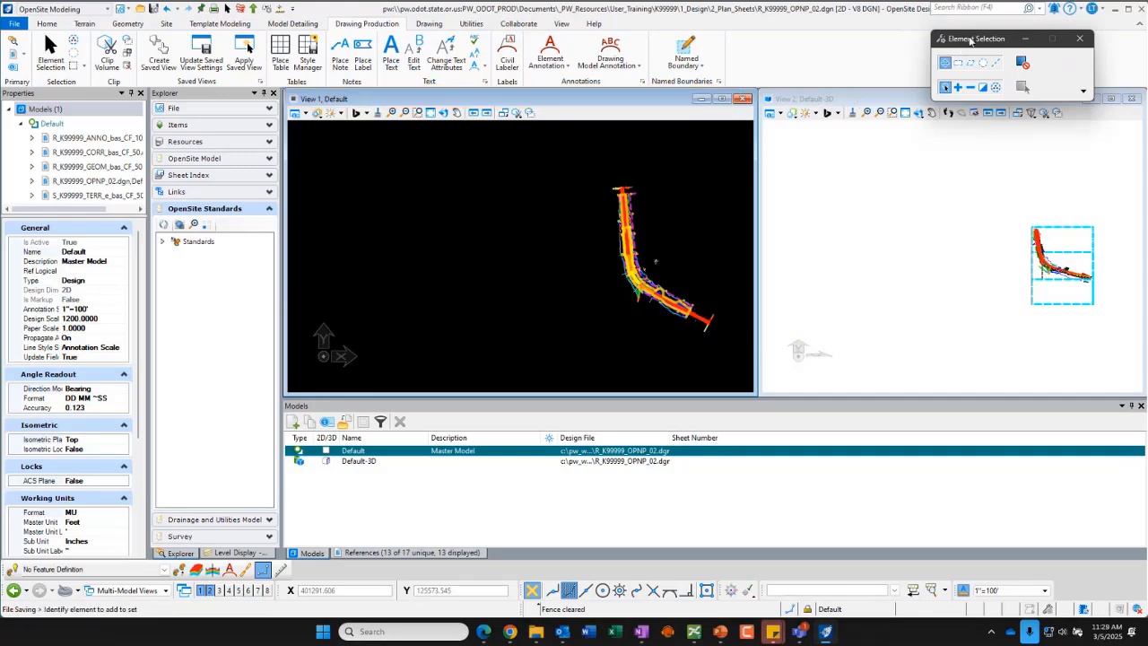
{"action": "left_click_drag", "start_coordinate": [968, 40], "coordinate": [959, 29]}
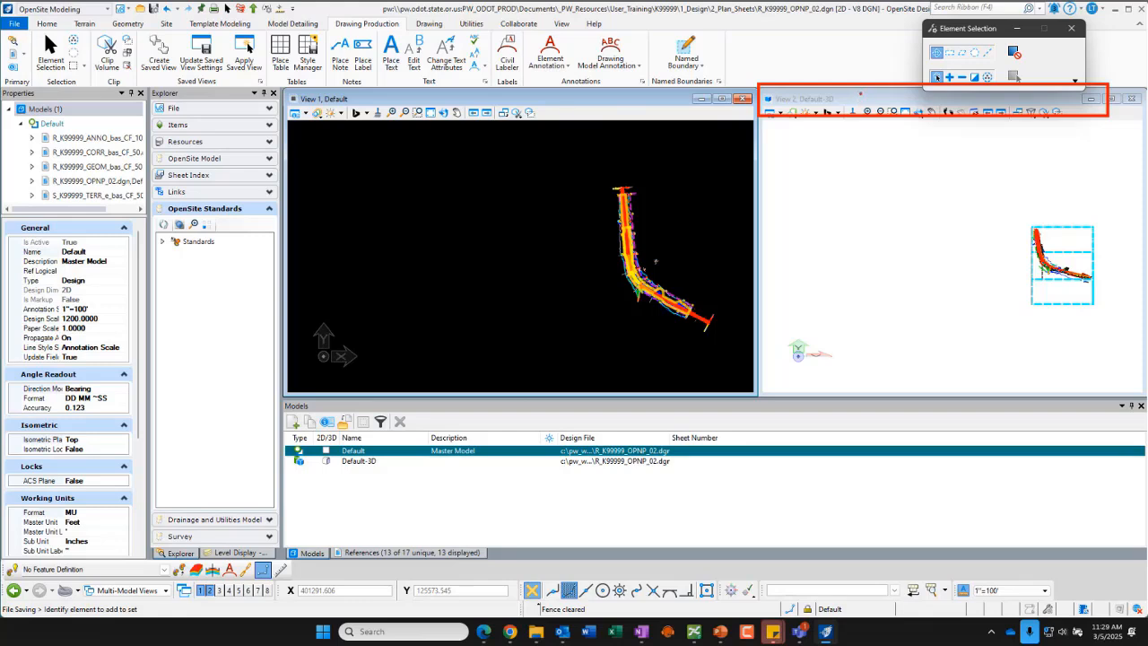
Step: Activate the plan and 3D views in turn to compare their active models and reference lists
{"action": "left_click", "coordinate": [866, 100]}
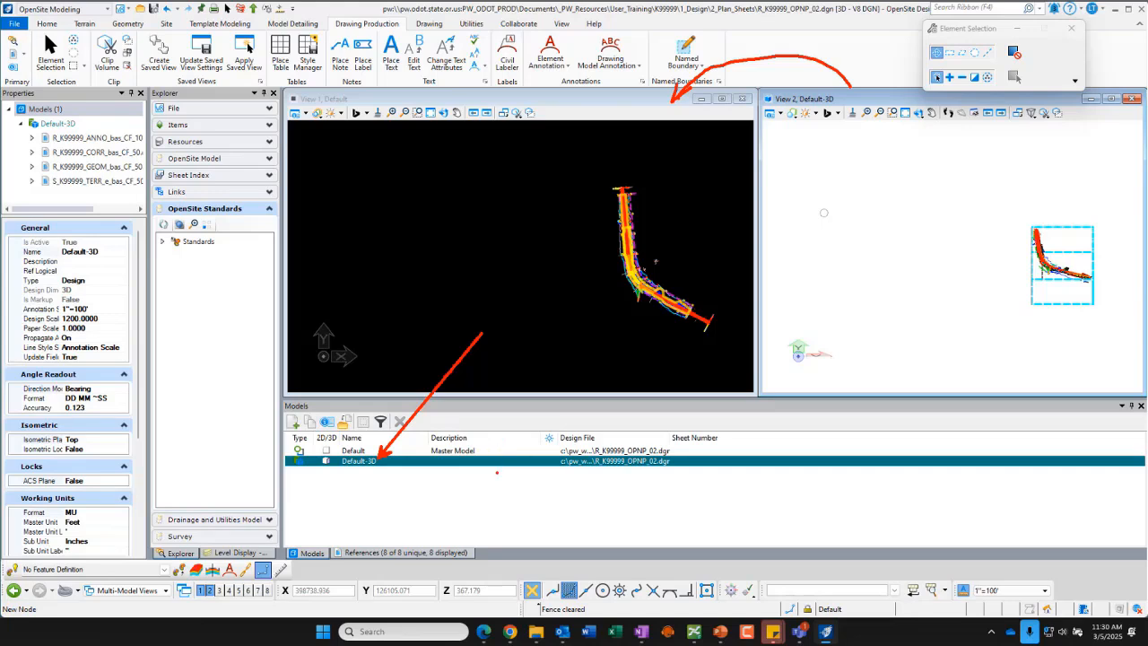
{"action": "key", "text": "Escape"}
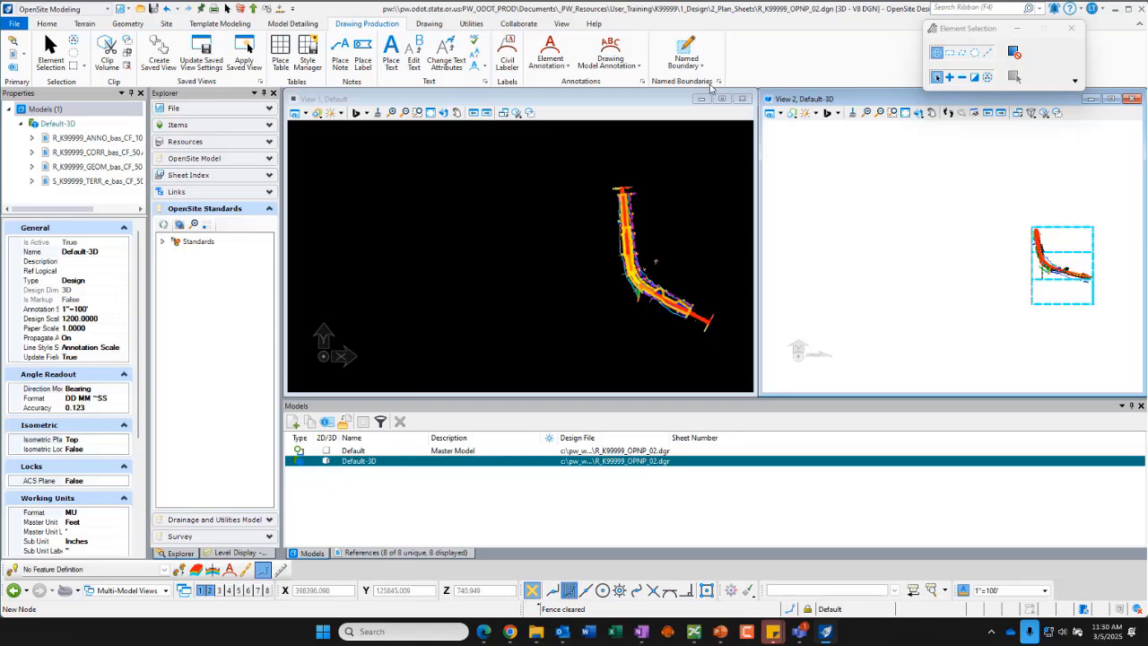
{"action": "left_click", "coordinate": [610, 100]}
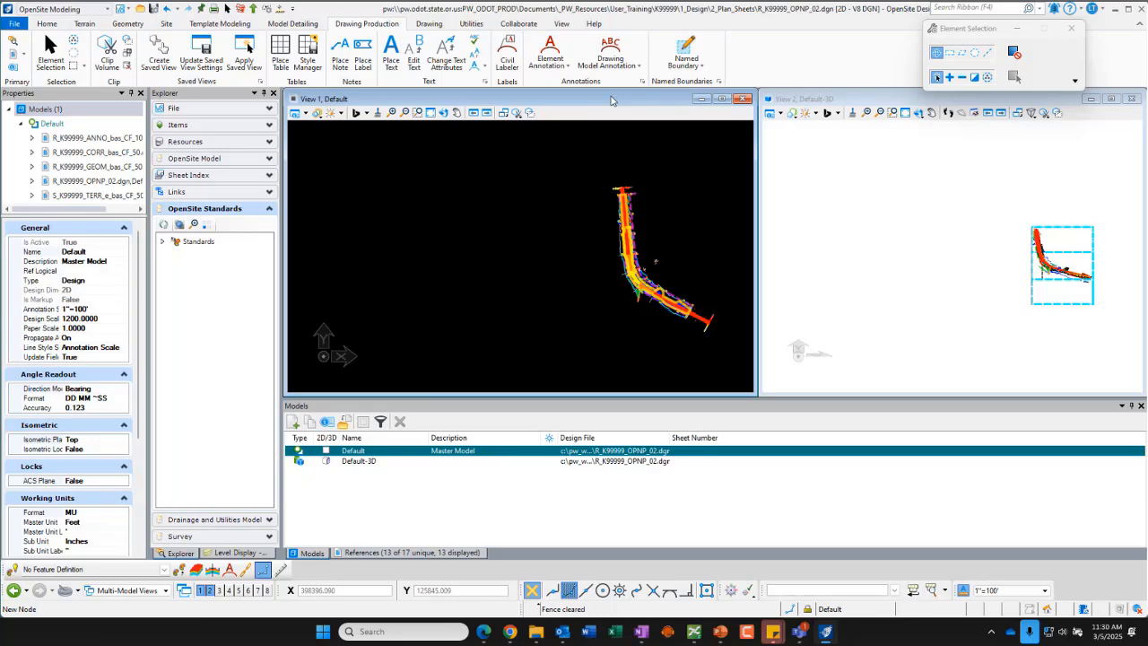
{"action": "left_click", "coordinate": [863, 102]}
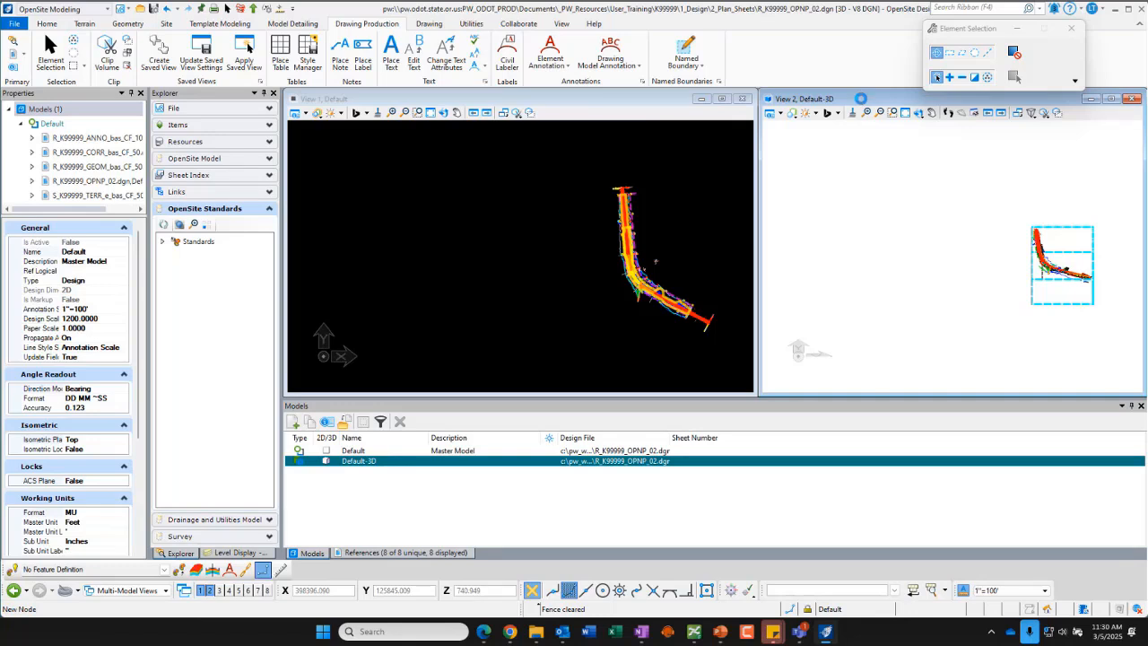
{"action": "left_click", "coordinate": [413, 553]}
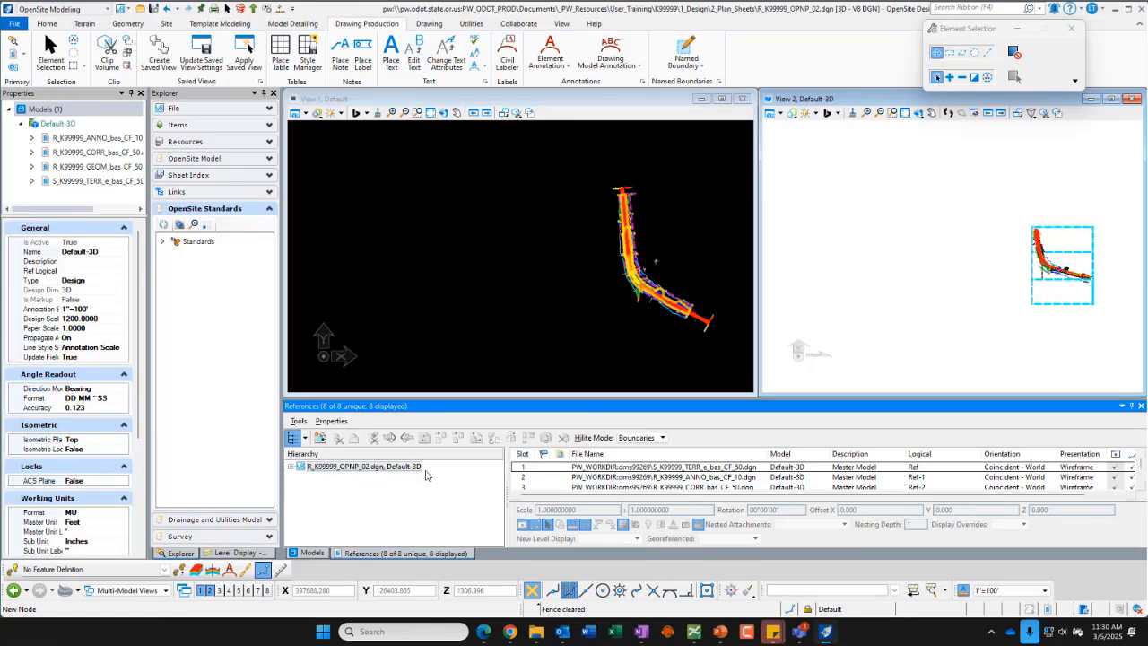
{"action": "left_click", "coordinate": [581, 101]}
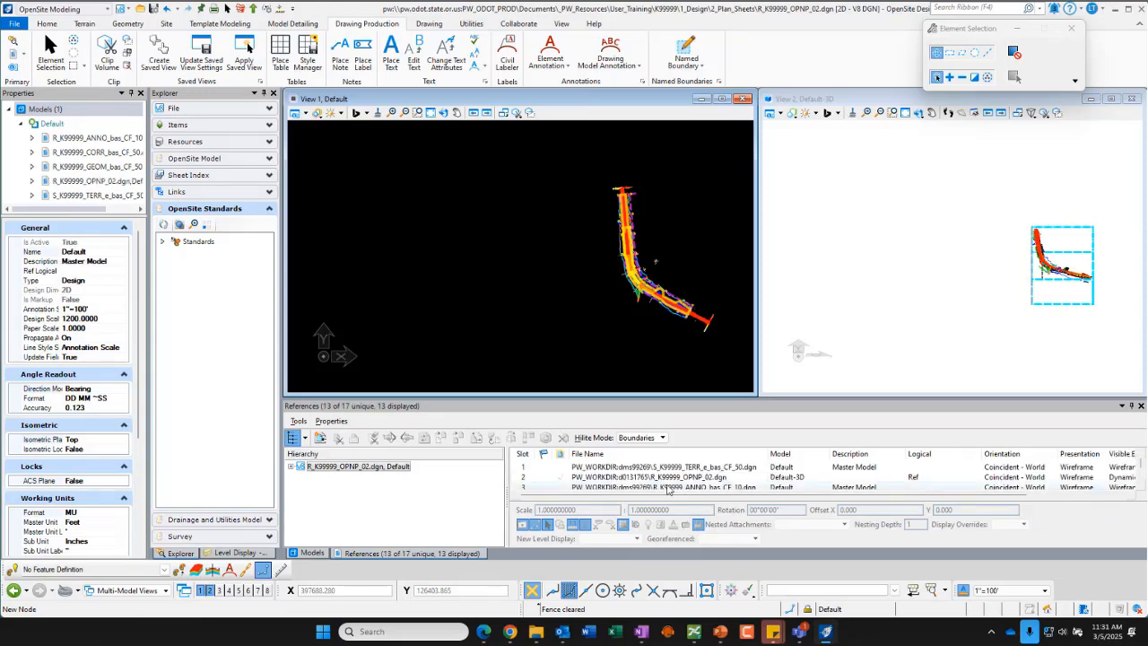
{"action": "left_click", "coordinate": [963, 316]}
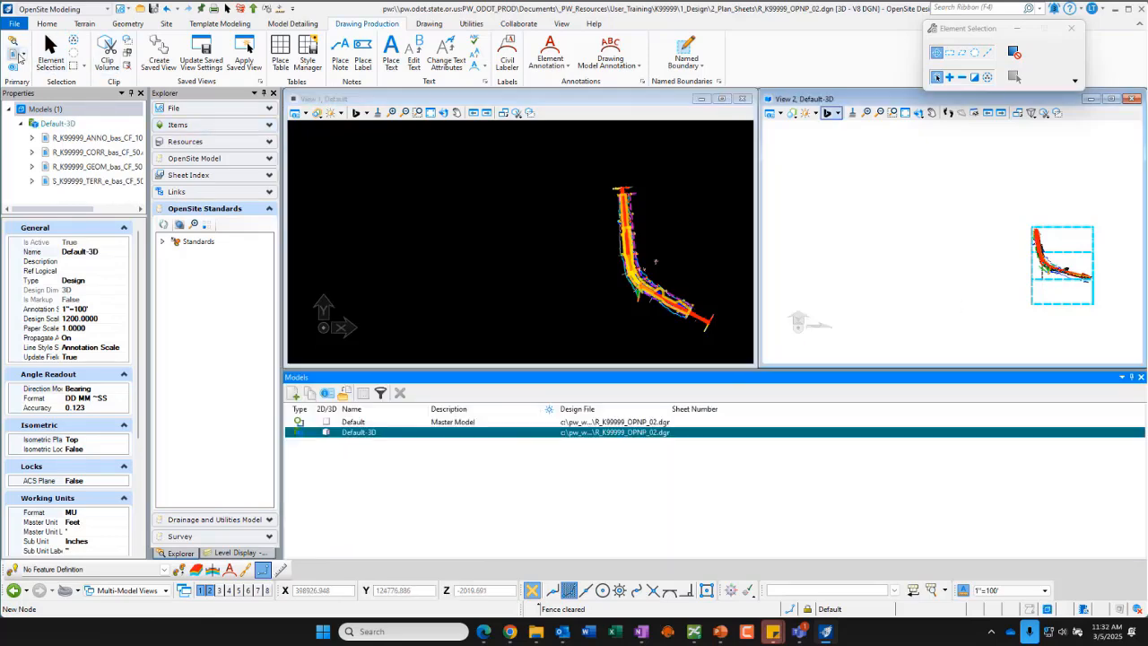
{"action": "left_click", "coordinate": [13, 53]}
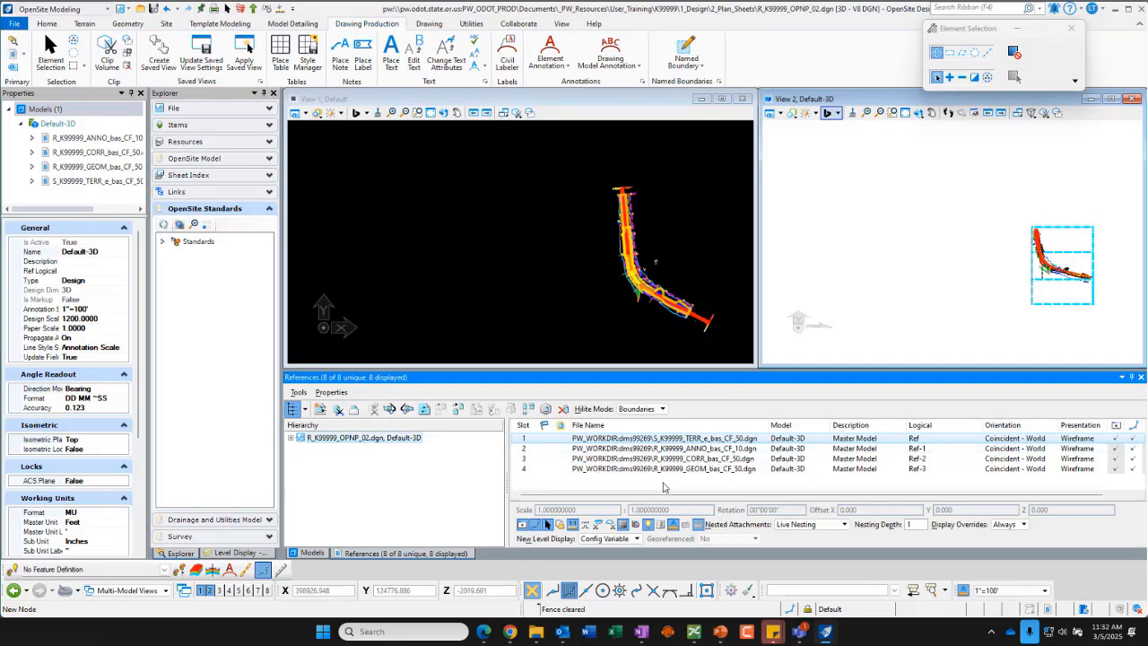
{"action": "left_click", "coordinate": [663, 487]}
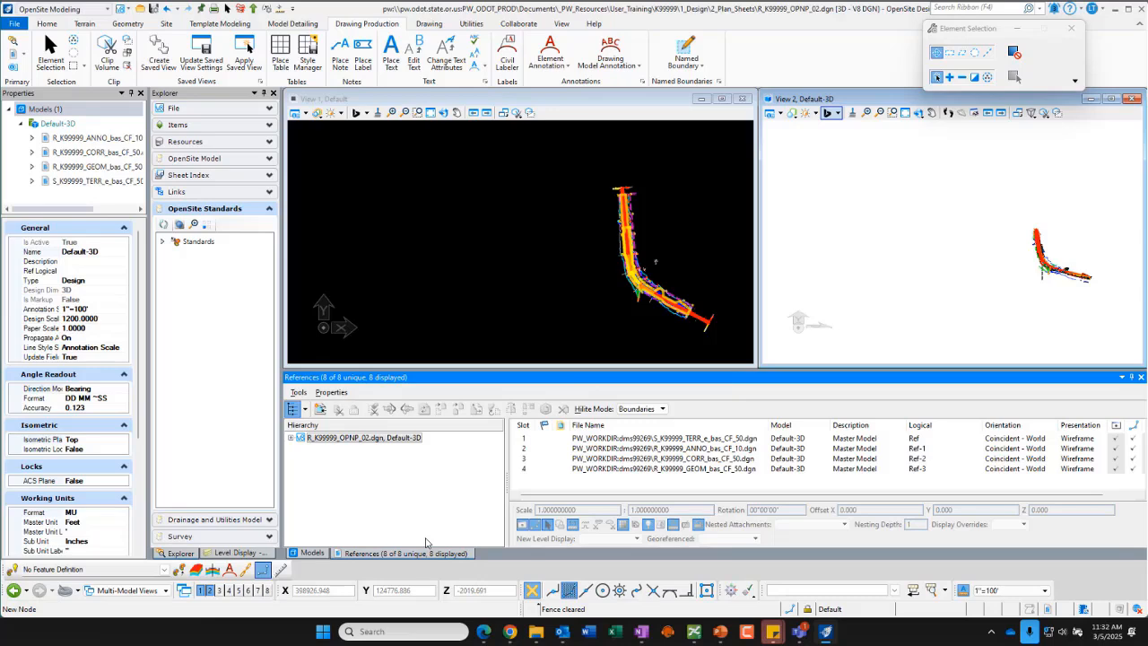
{"action": "left_click", "coordinate": [567, 100]}
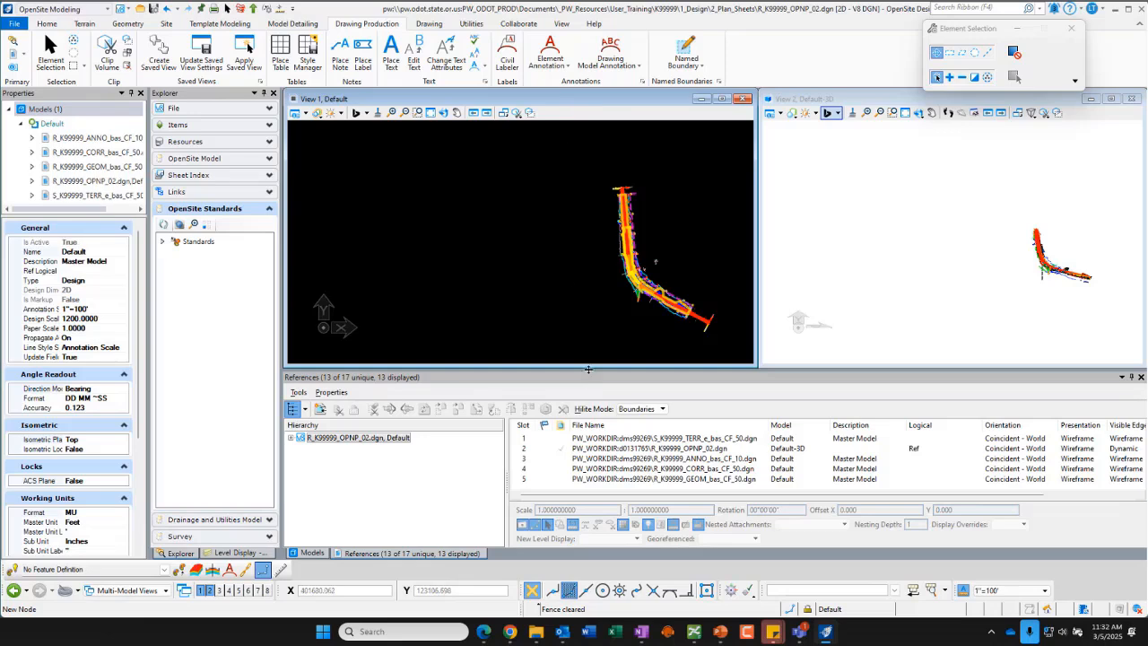
Step: Enlarge the plan view and zoom in to inspect the referenced corridor and geometry
{"action": "left_click_drag", "start_coordinate": [589, 368], "coordinate": [584, 423]}
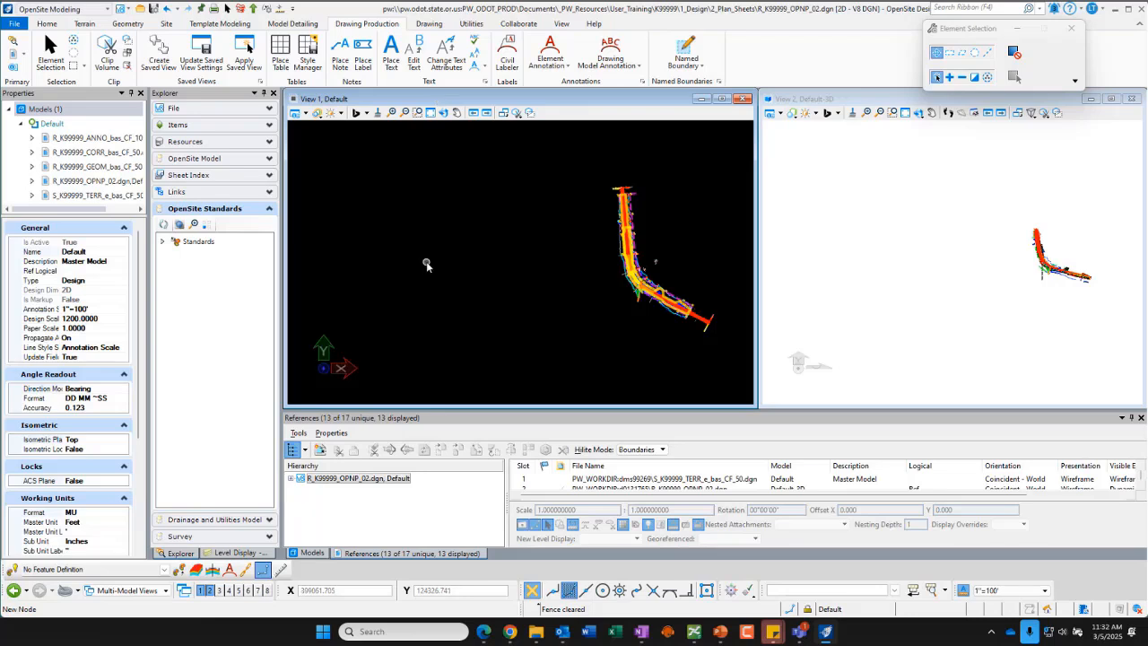
{"action": "scroll", "coordinate": [354, 269], "scroll_direction": "down", "scroll_amount": 1}
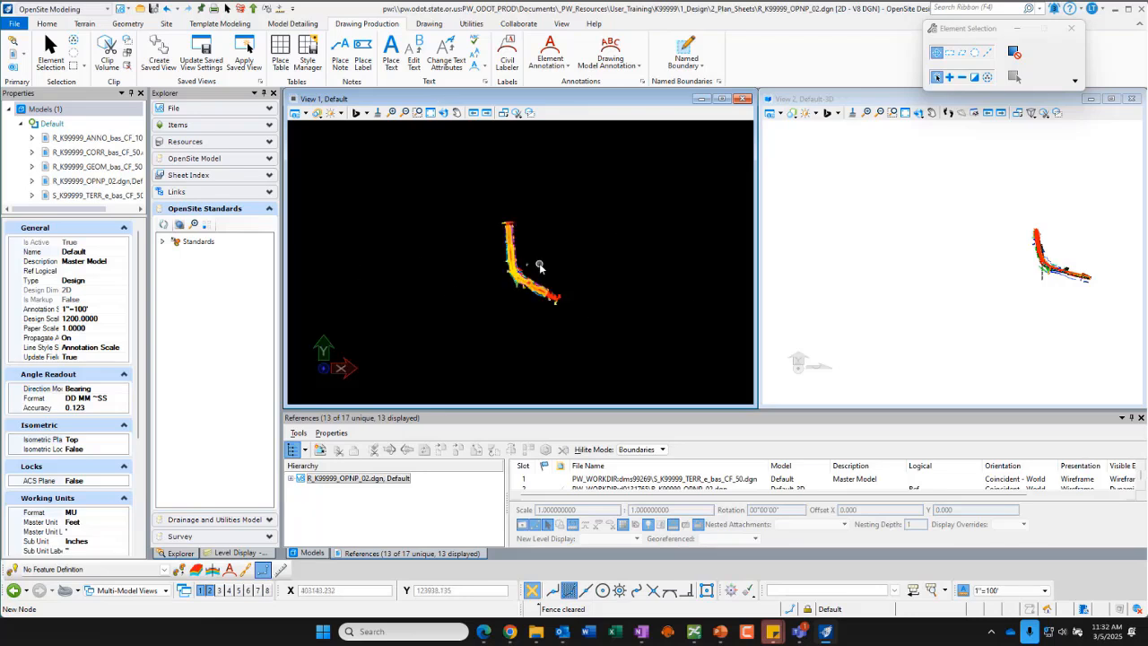
{"action": "scroll", "coordinate": [540, 267], "scroll_direction": "up", "scroll_amount": 3}
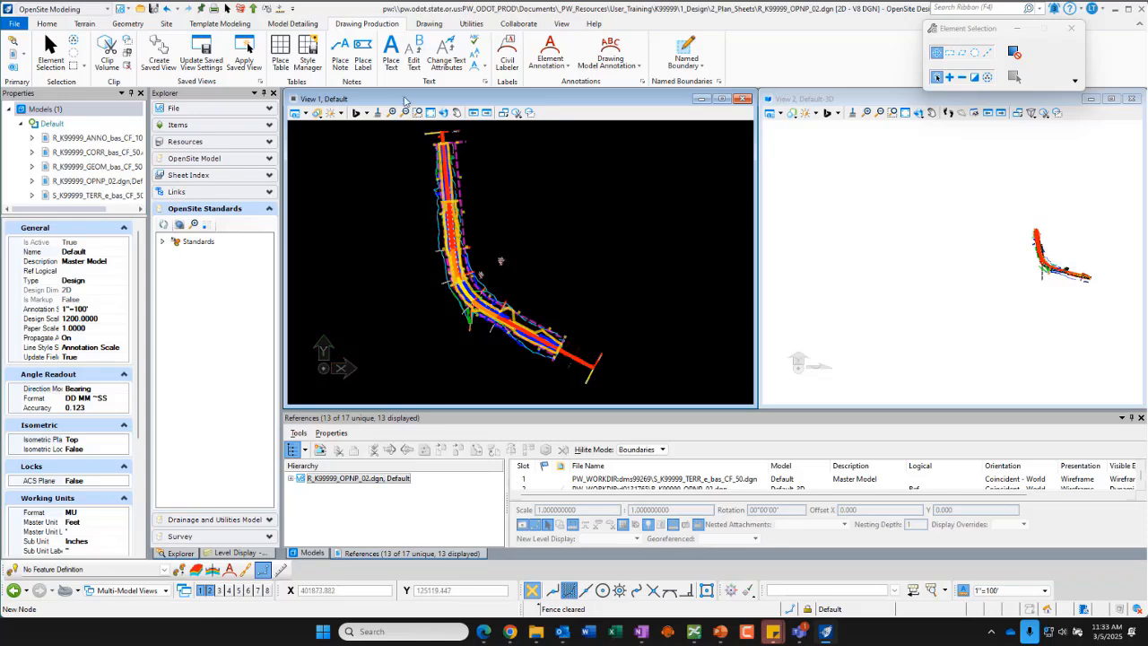
{"action": "left_click", "coordinate": [443, 112]}
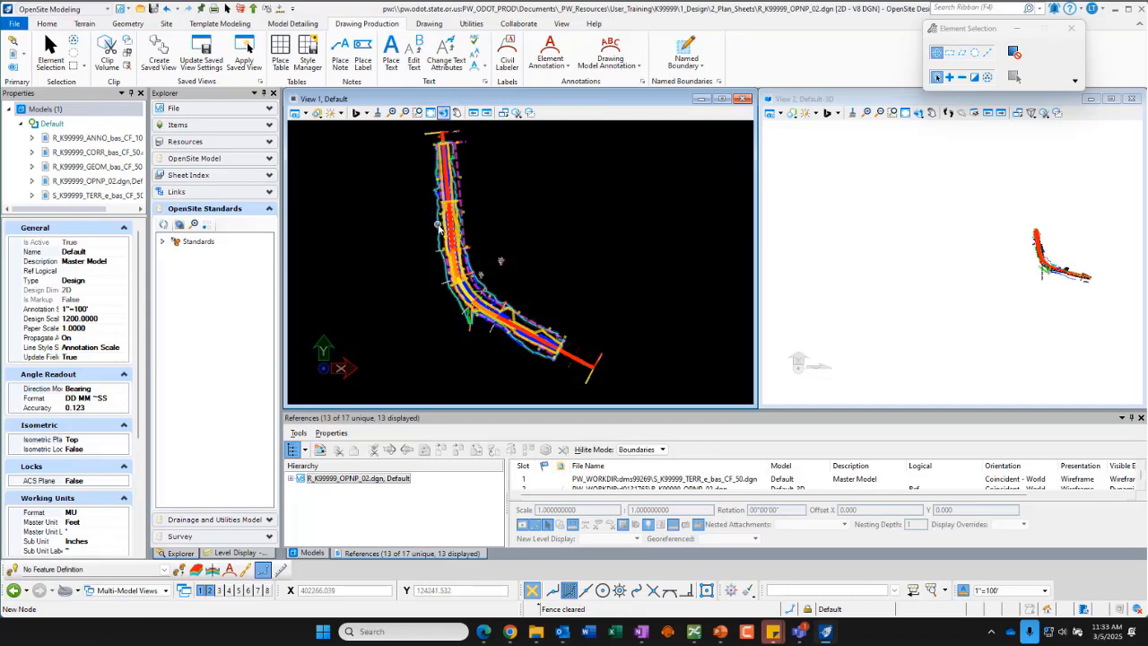
{"action": "scroll", "coordinate": [414, 215], "scroll_direction": "up", "scroll_amount": 5}
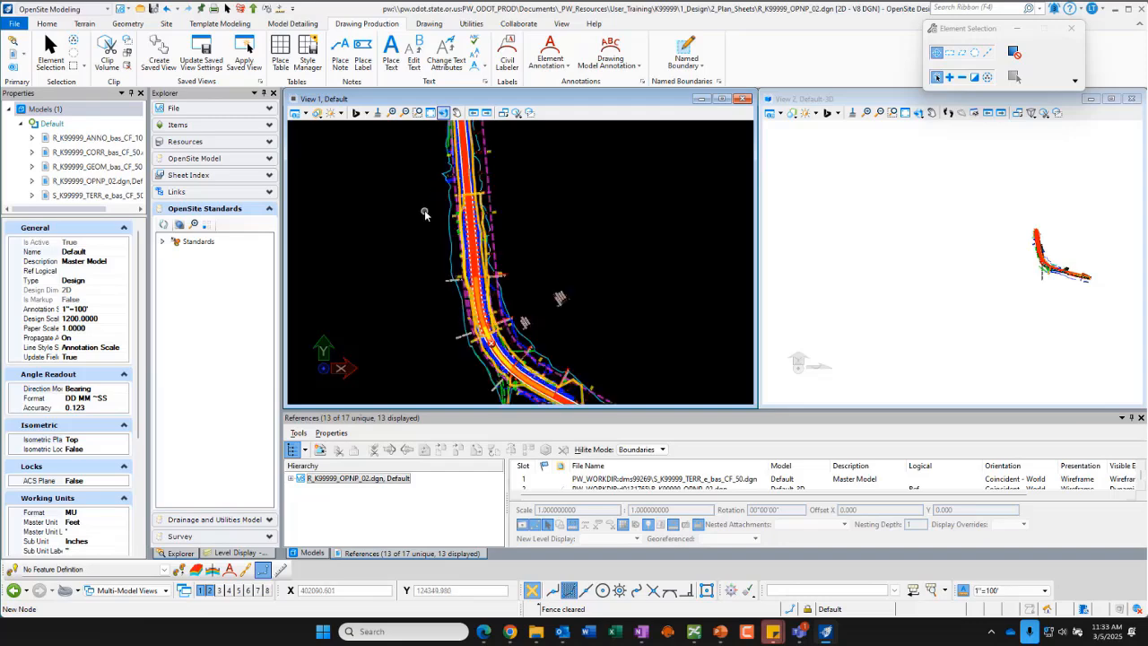
{"action": "scroll", "coordinate": [393, 212], "scroll_direction": "down", "scroll_amount": 1}
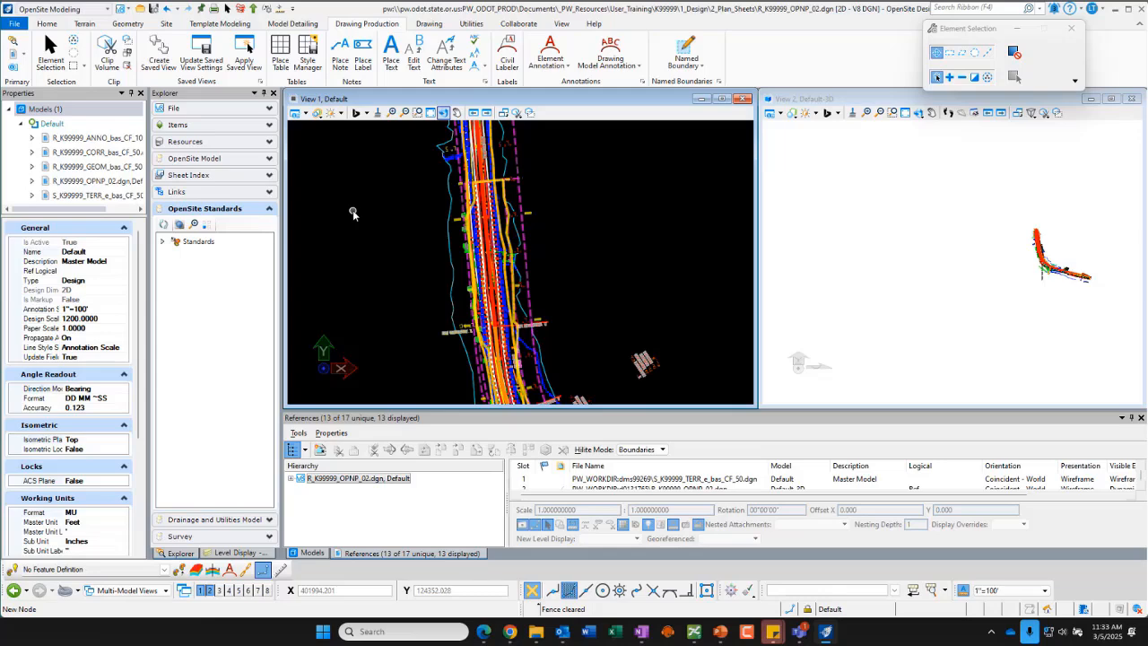
Step: Open Level Display for View 1, collapse the reference tree, widen the panel and sort the combined level list by usage
{"action": "left_click", "coordinate": [234, 553]}
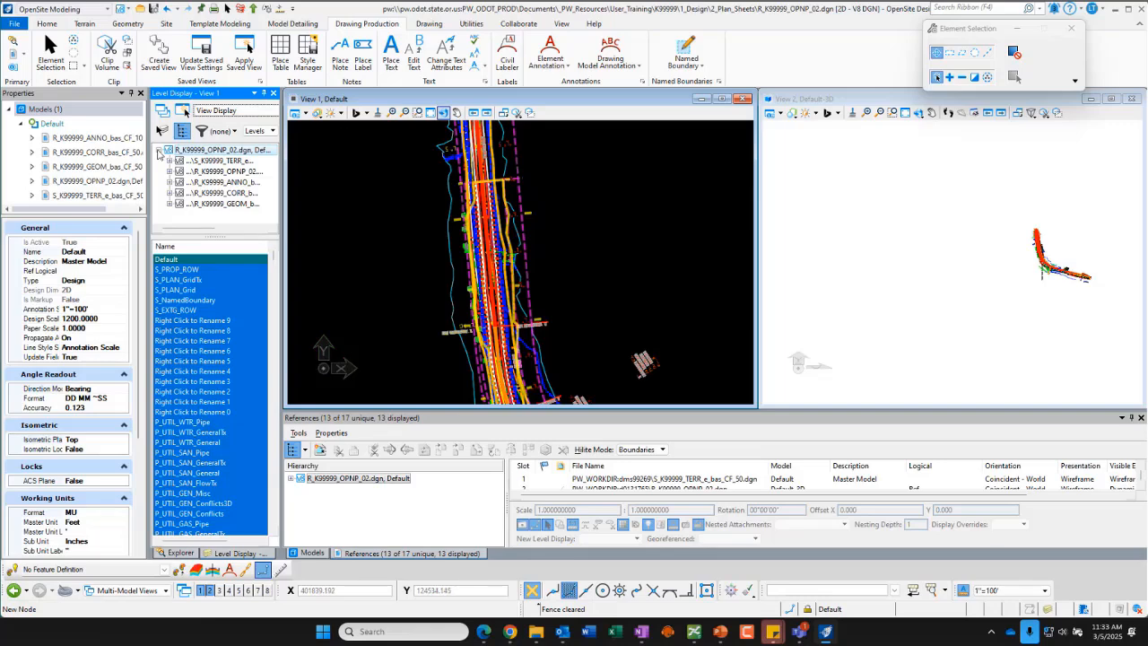
{"action": "left_click", "coordinate": [159, 152]}
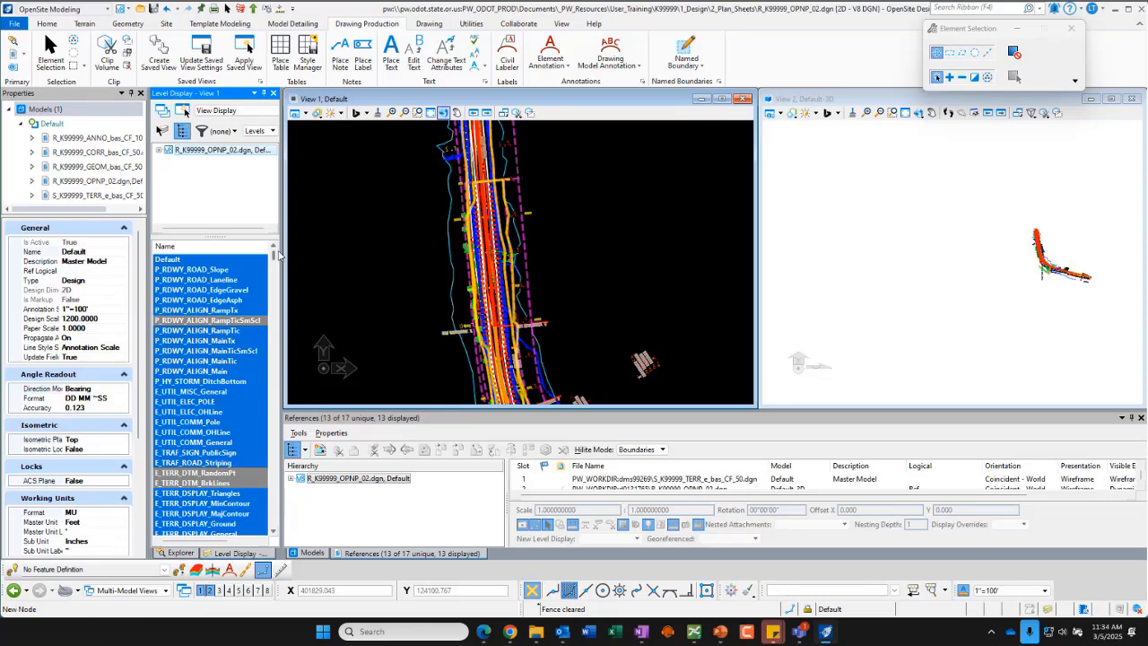
{"action": "left_click_drag", "start_coordinate": [284, 251], "coordinate": [306, 249]}
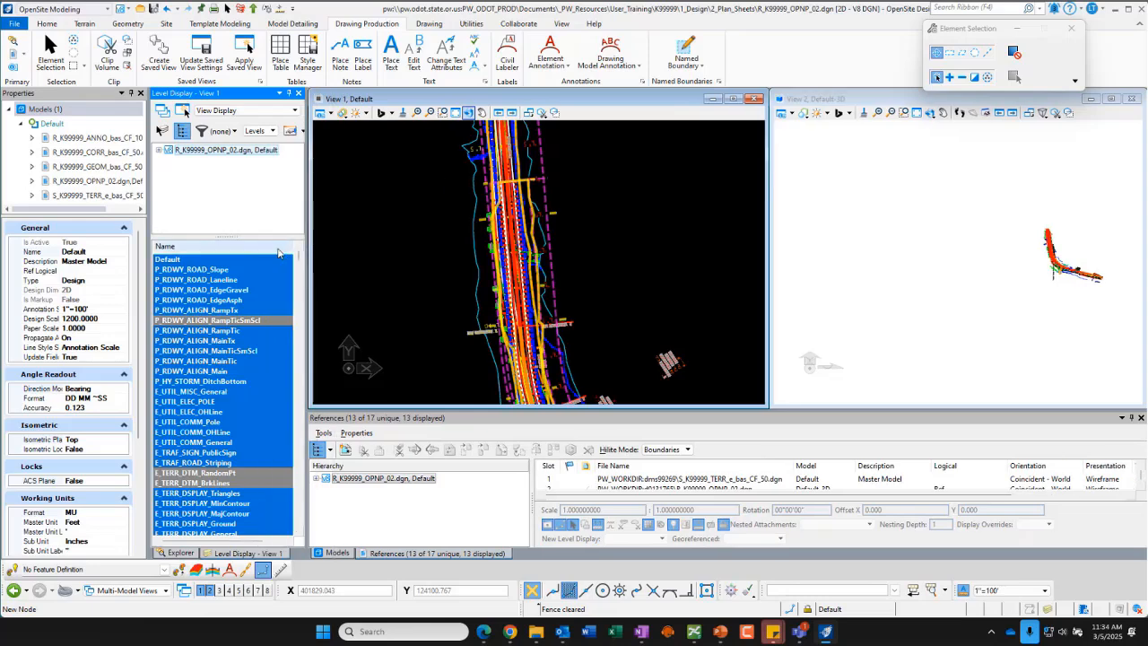
{"action": "scroll", "coordinate": [251, 313], "scroll_direction": "right", "scroll_amount": 1}
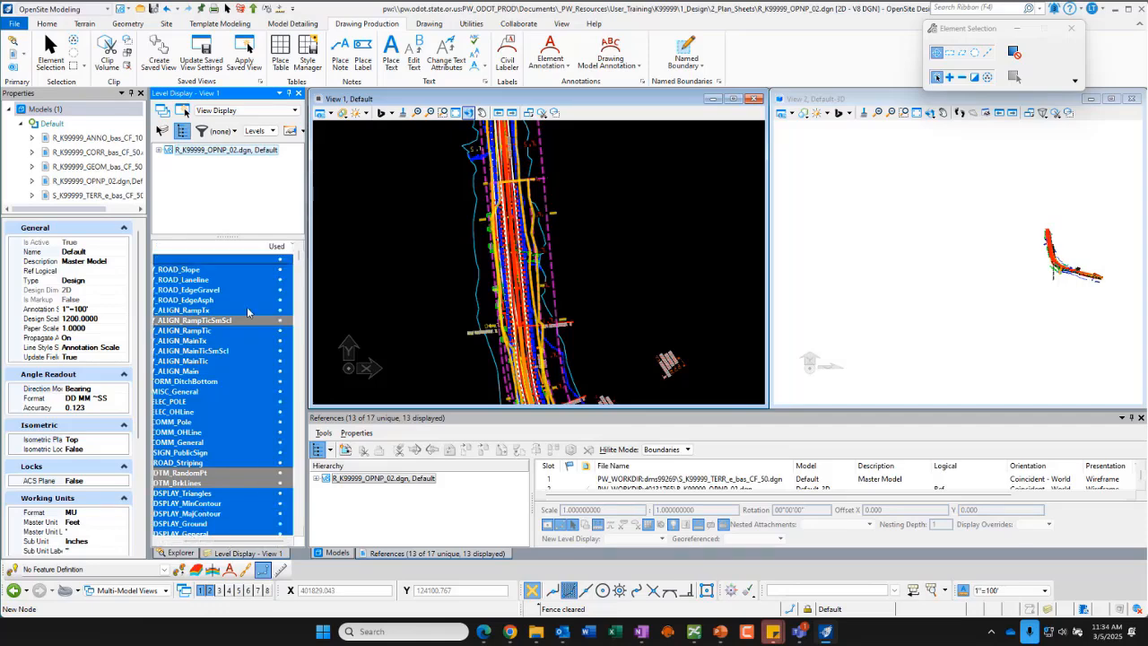
{"action": "mouse_move", "coordinate": [267, 245]}
{"action": "left_mouse_down"}
{"action": "mouse_move", "coordinate": [240, 247]}
{"action": "mouse_move", "coordinate": [268, 247]}
{"action": "left_mouse_up"}
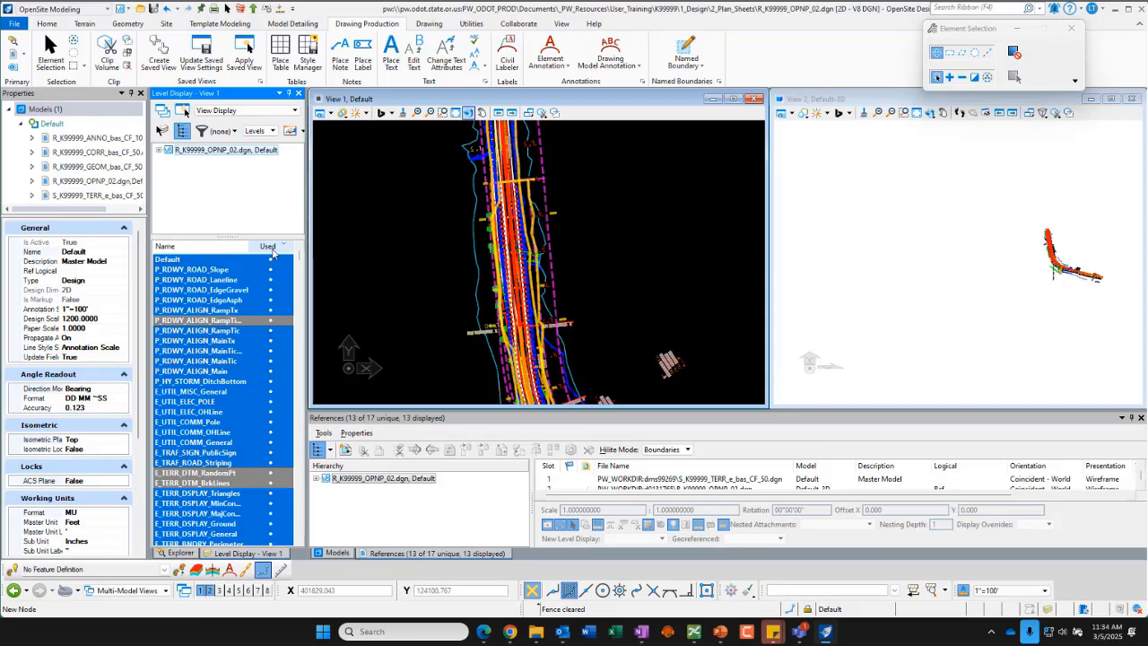
{"action": "left_click", "coordinate": [271, 246]}
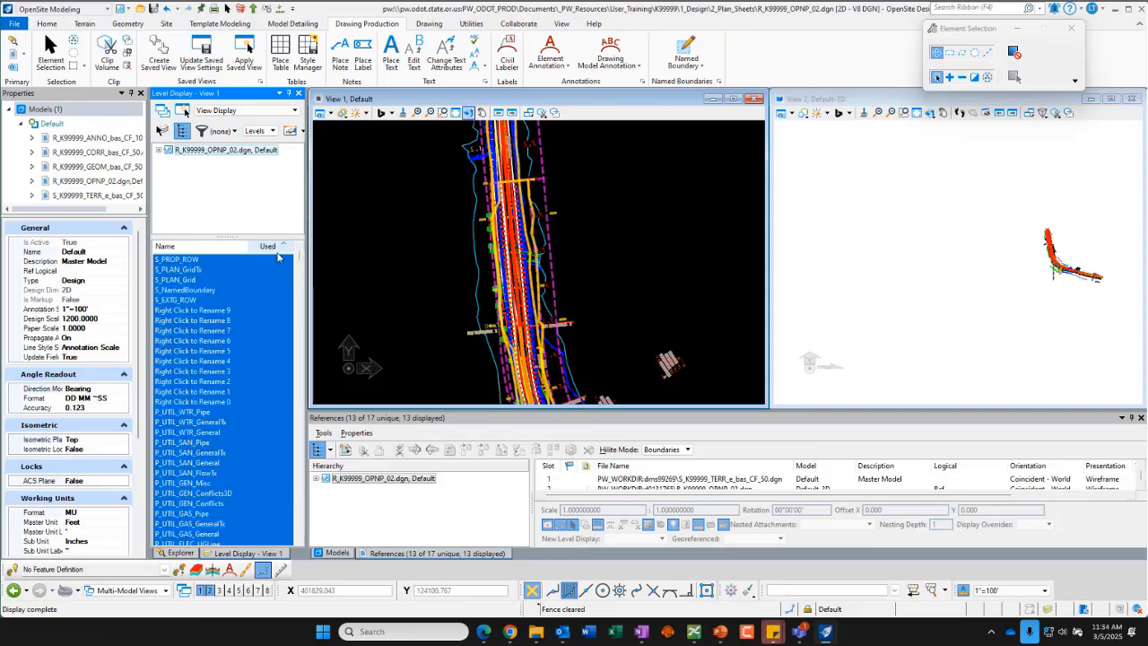
{"action": "left_click", "coordinate": [282, 246]}
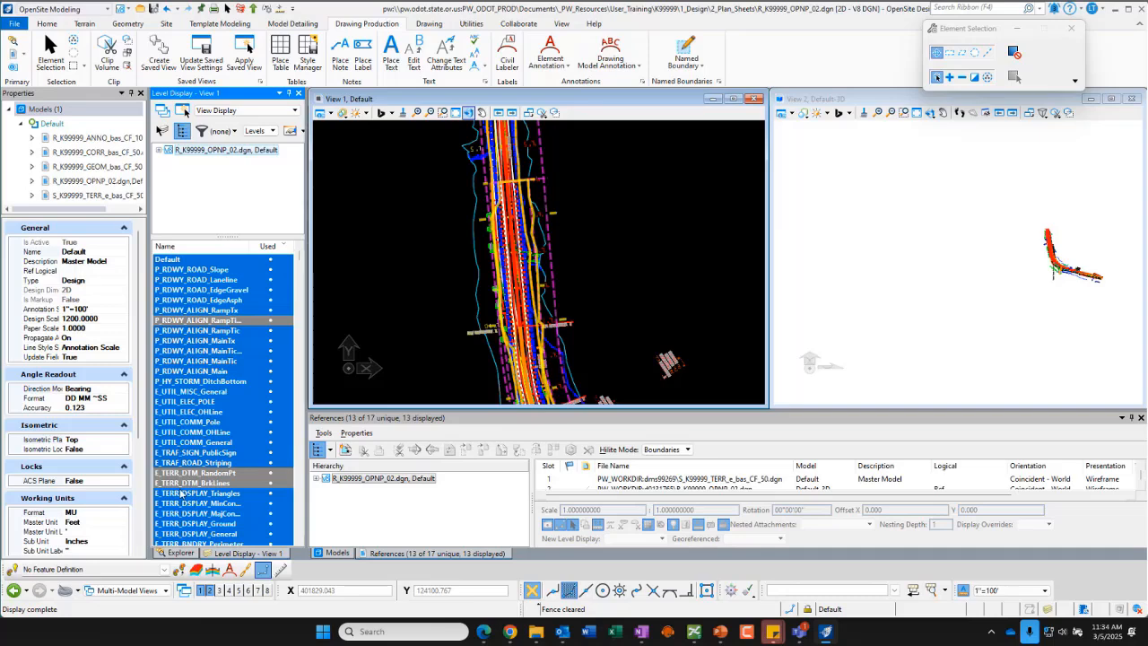
{"action": "left_click_drag", "start_coordinate": [248, 246], "coordinate": [253, 246]}
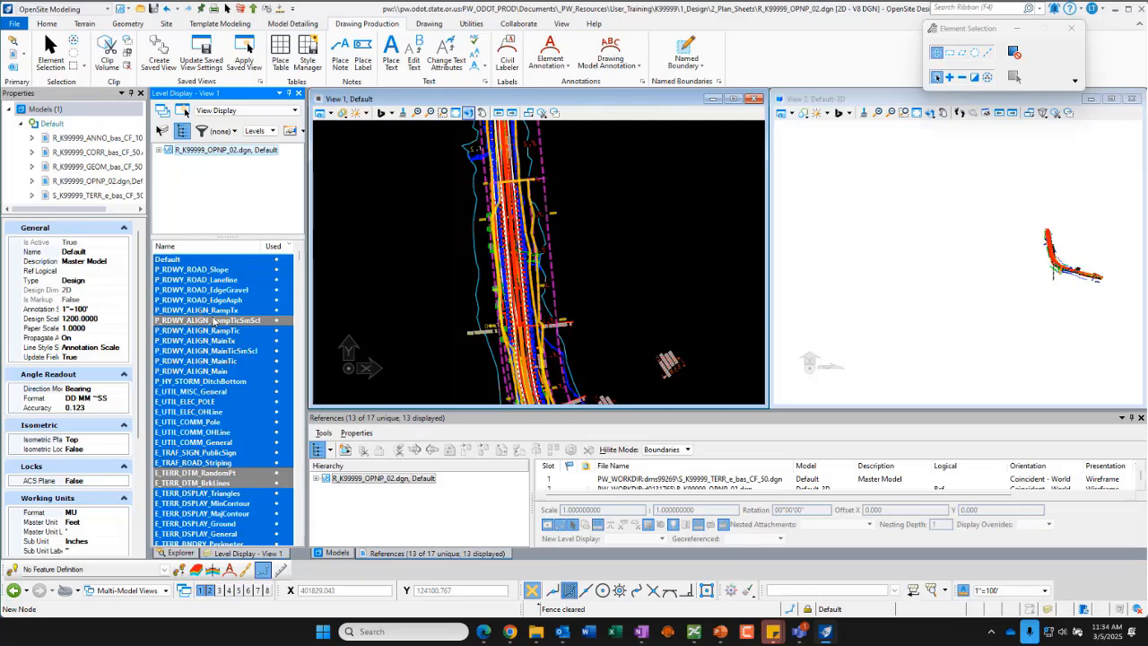
Step: Turn off the D_CORR_TemplateRange and D_CORR_Boundary levels in View 1
{"action": "scroll", "coordinate": [212, 366], "scroll_direction": "down", "scroll_amount": 2}
{"action": "scroll", "coordinate": [206, 376], "scroll_direction": "down", "scroll_amount": 9}
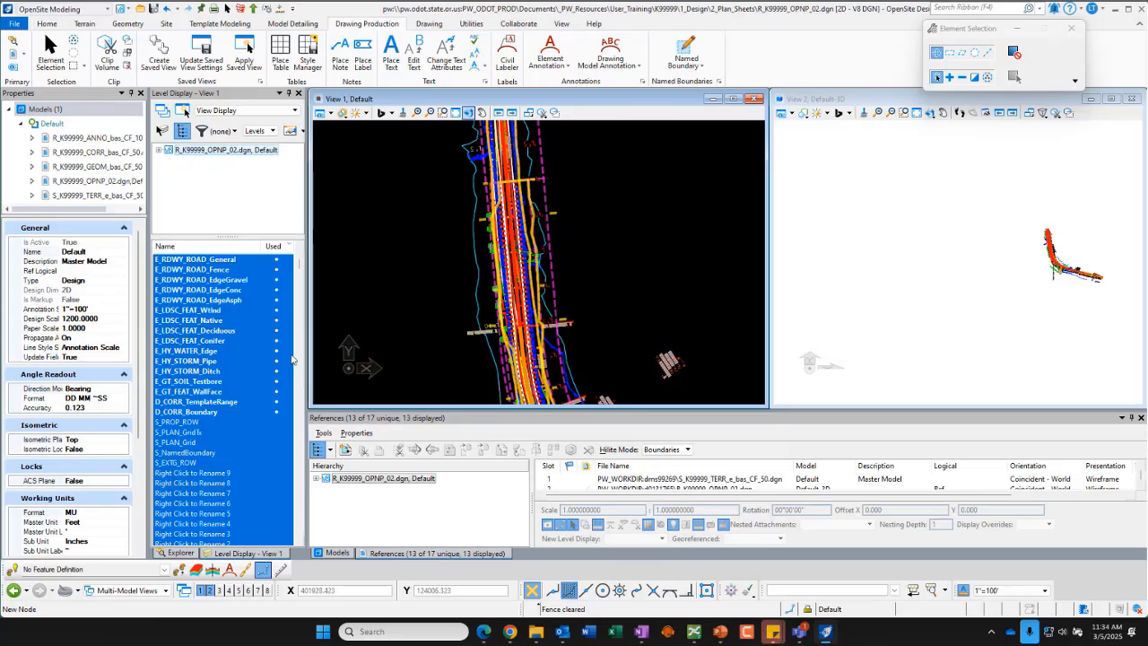
{"action": "left_click", "coordinate": [212, 402]}
{"action": "left_click", "coordinate": [206, 412]}
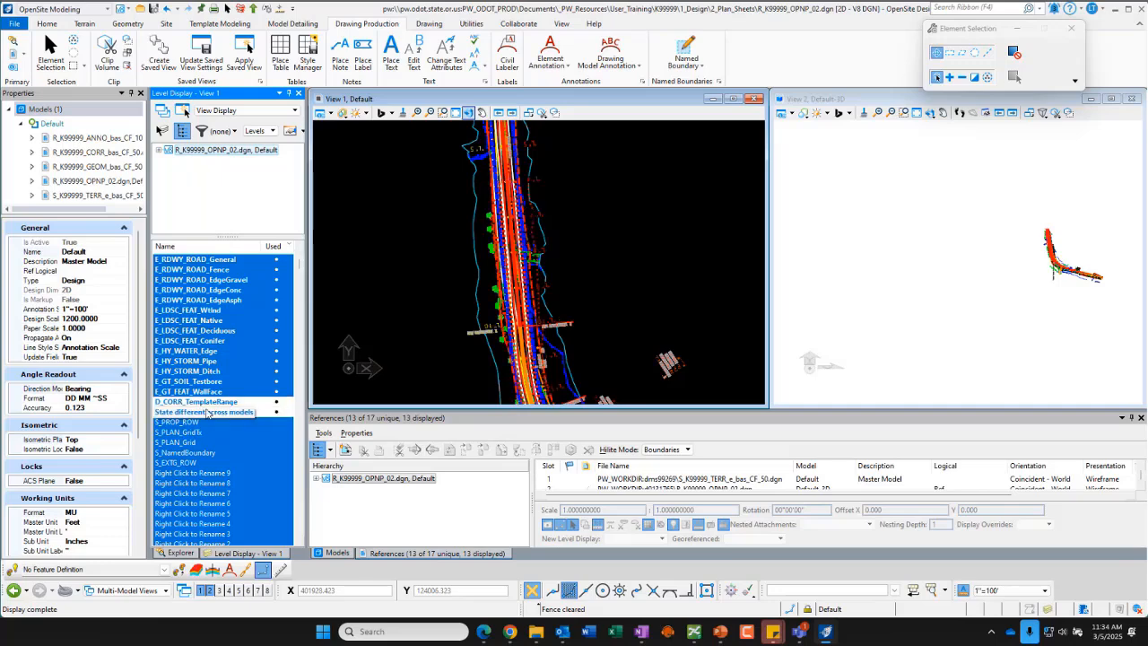
Step: Turn off the P_RDWY_ALIGN_MainTx and P_RDWY_ALIGN_Main levels in View 1 while checking the alignment labels up close
{"action": "left_click", "coordinate": [159, 150]}
{"action": "left_click", "coordinate": [159, 150]}
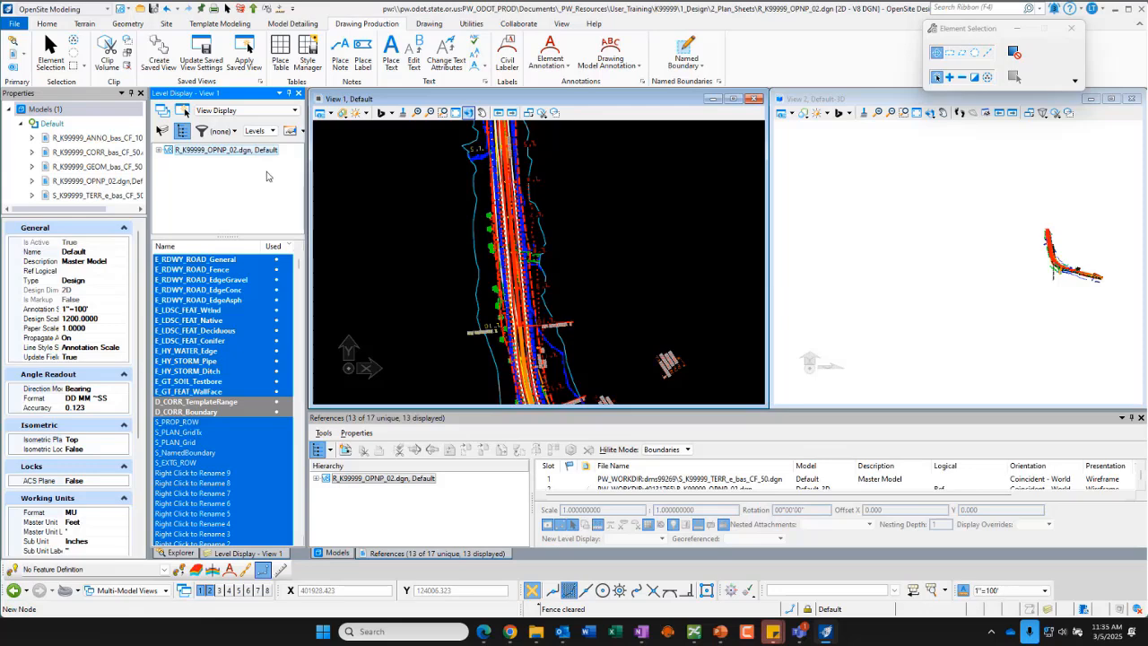
{"action": "mouse_move", "coordinate": [208, 409]}
{"action": "left_click", "coordinate": [300, 247]}
{"action": "left_click", "coordinate": [300, 247]}
{"action": "left_click", "coordinate": [300, 247]}
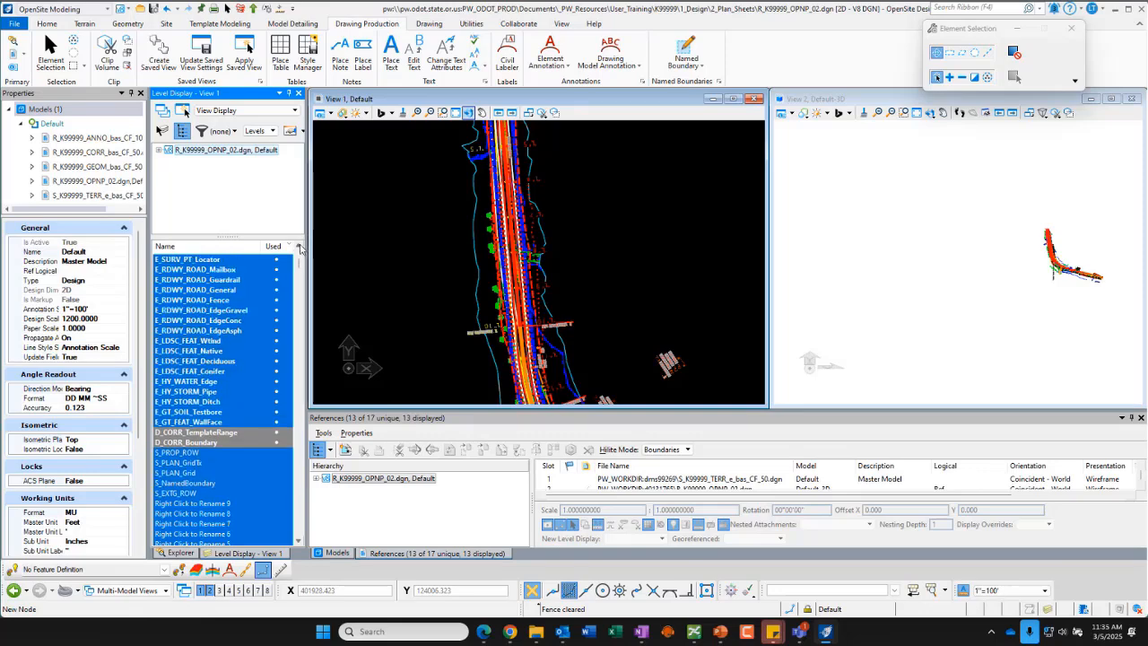
{"action": "left_click", "coordinate": [300, 247]}
{"action": "left_click", "coordinate": [300, 247]}
{"action": "scroll", "coordinate": [299, 249], "scroll_direction": "up", "scroll_amount": 3}
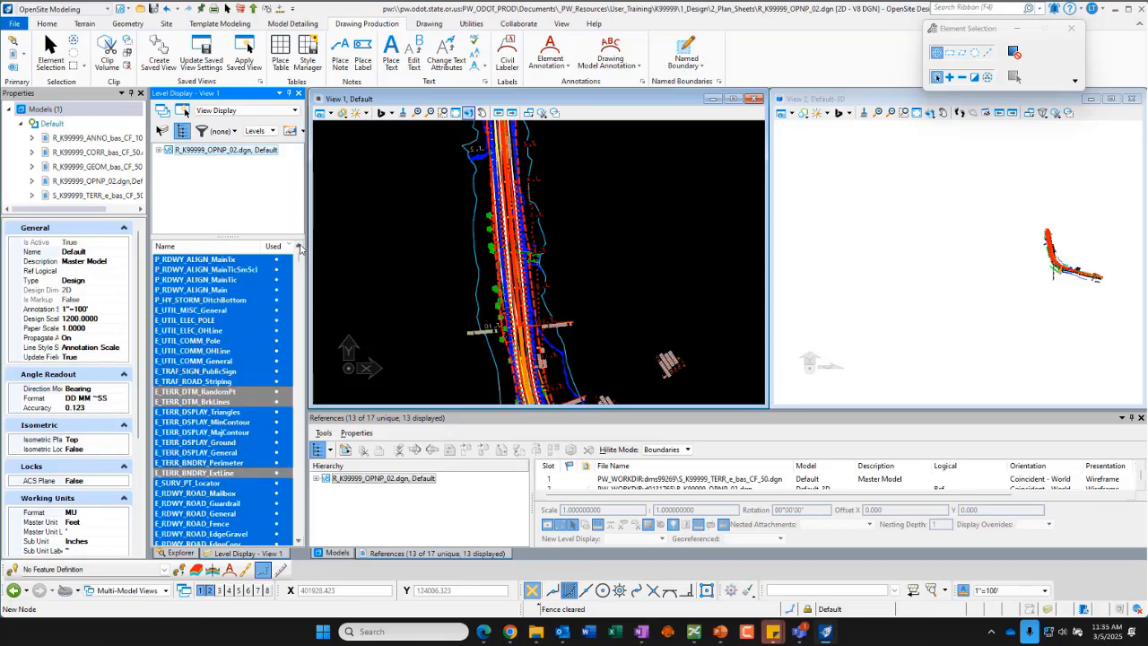
{"action": "scroll", "coordinate": [300, 249], "scroll_direction": "up", "scroll_amount": 2}
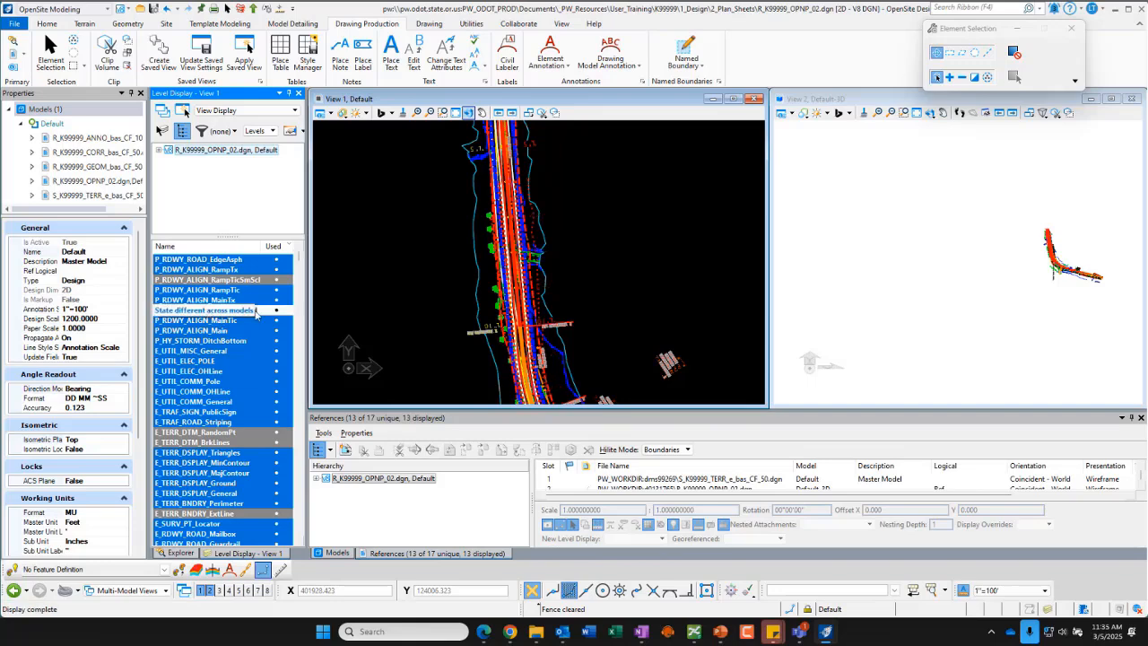
{"action": "scroll", "coordinate": [249, 363], "scroll_direction": "up", "scroll_amount": 1}
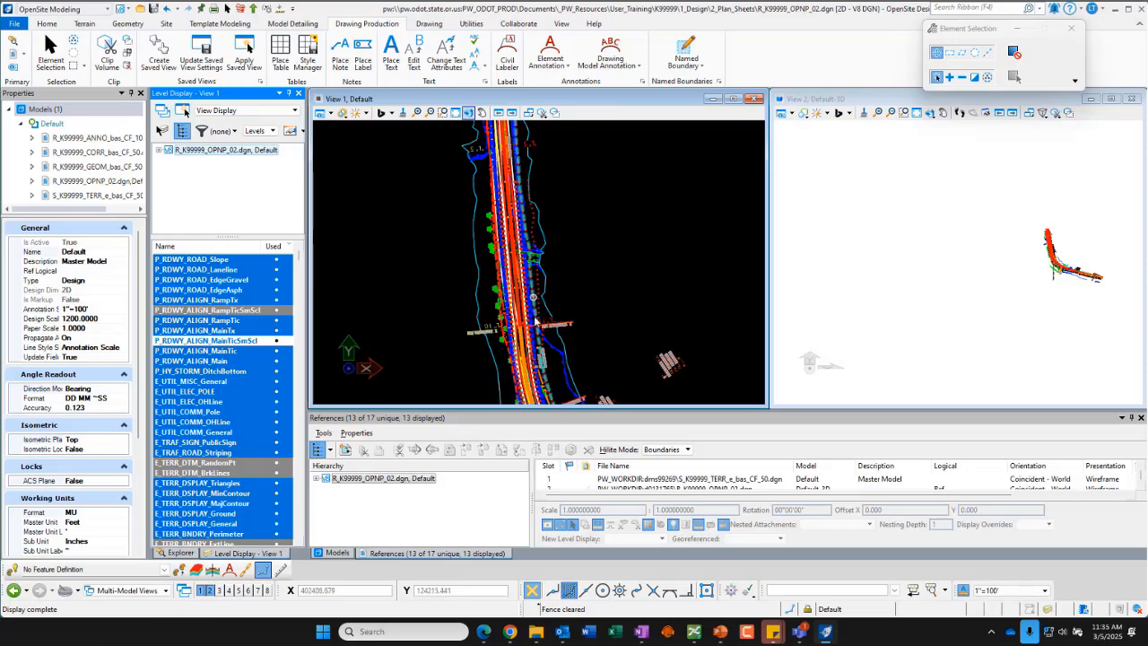
{"action": "mouse_move", "coordinate": [492, 328]}
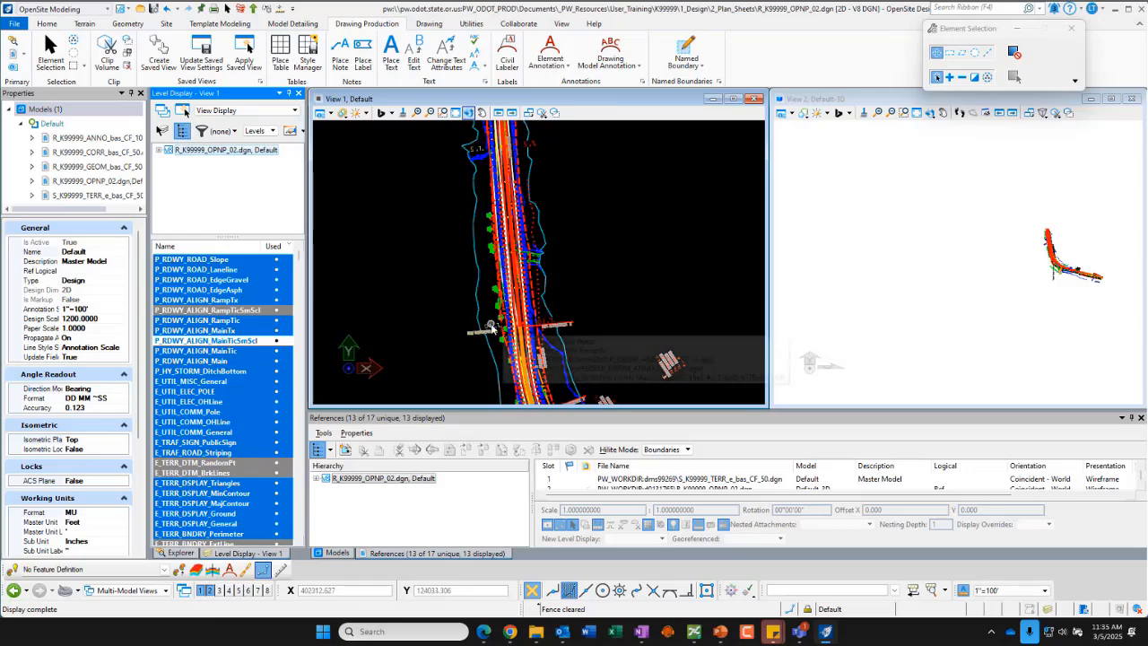
{"action": "scroll", "coordinate": [491, 328], "scroll_direction": "up", "scroll_amount": 3}
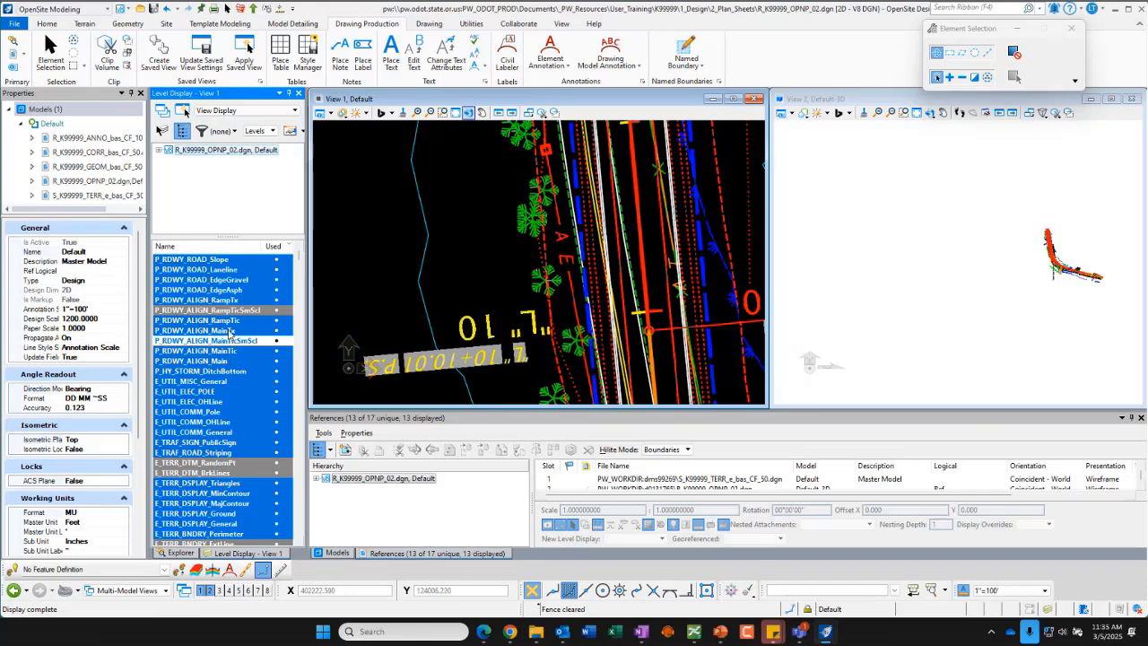
{"action": "left_click", "coordinate": [231, 331]}
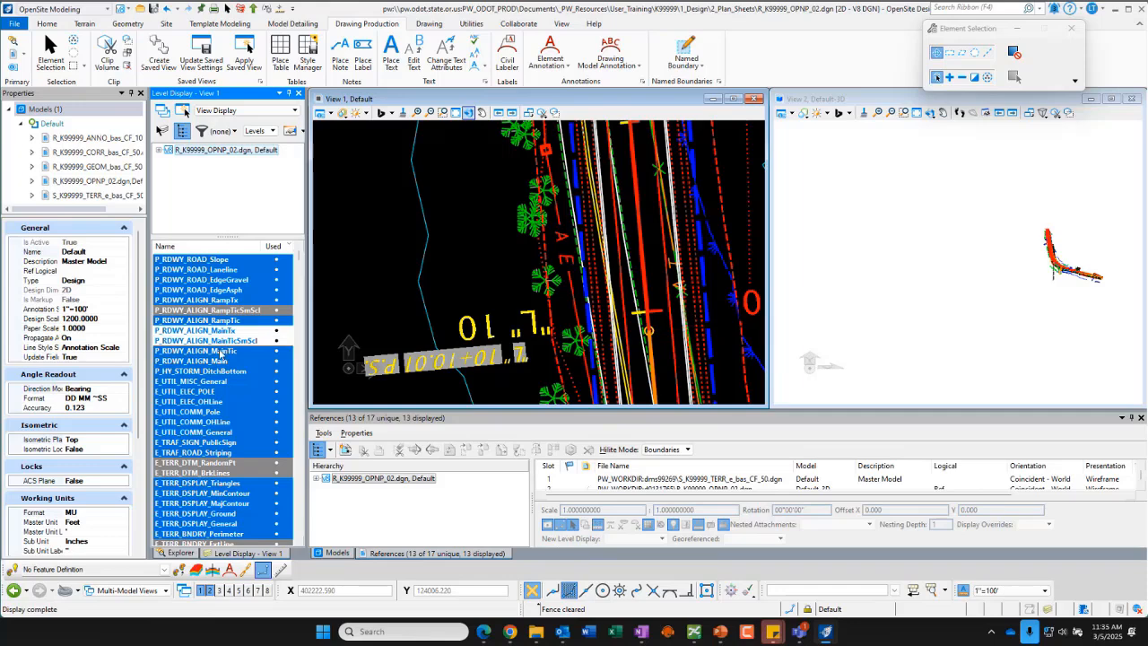
{"action": "left_click", "coordinate": [215, 361]}
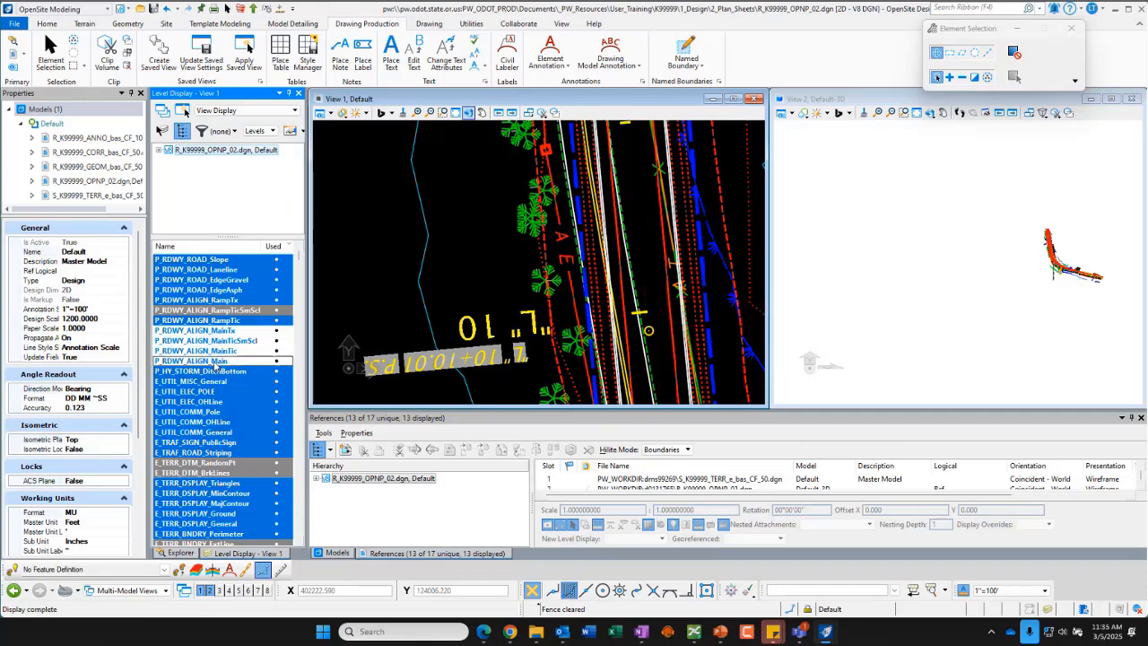
{"action": "left_click", "coordinate": [220, 361]}
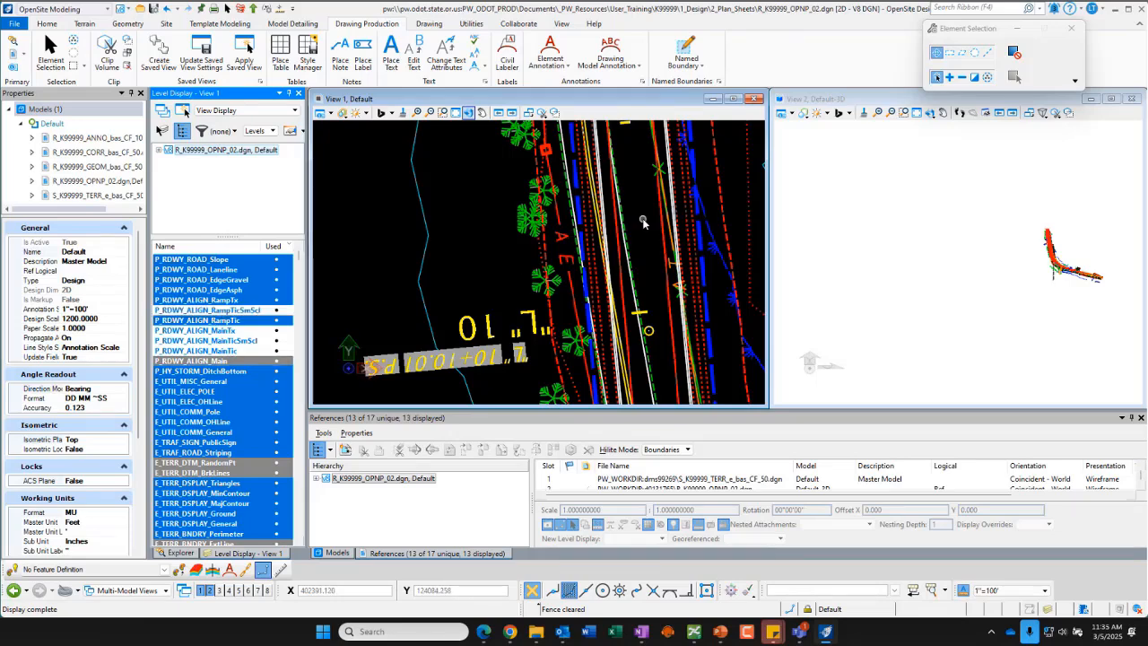
Step: Expand the reference tree, select the GEOM reference and toggle its P_RDWY_ALIGN_Main level
{"action": "left_click", "coordinate": [158, 151]}
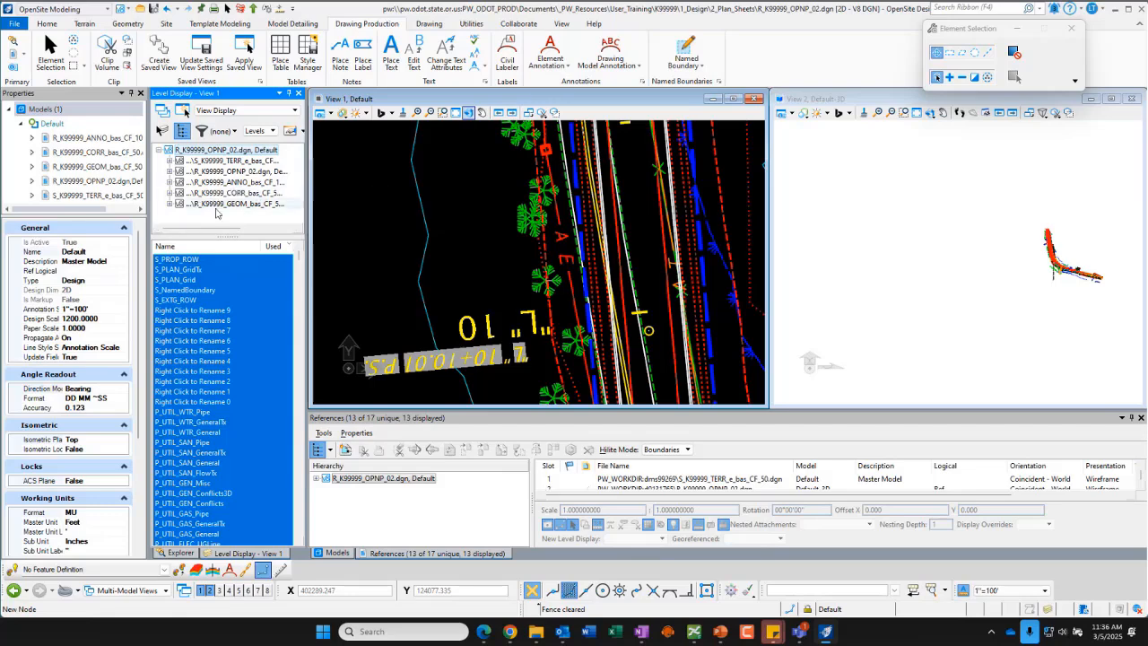
{"action": "left_click", "coordinate": [213, 204]}
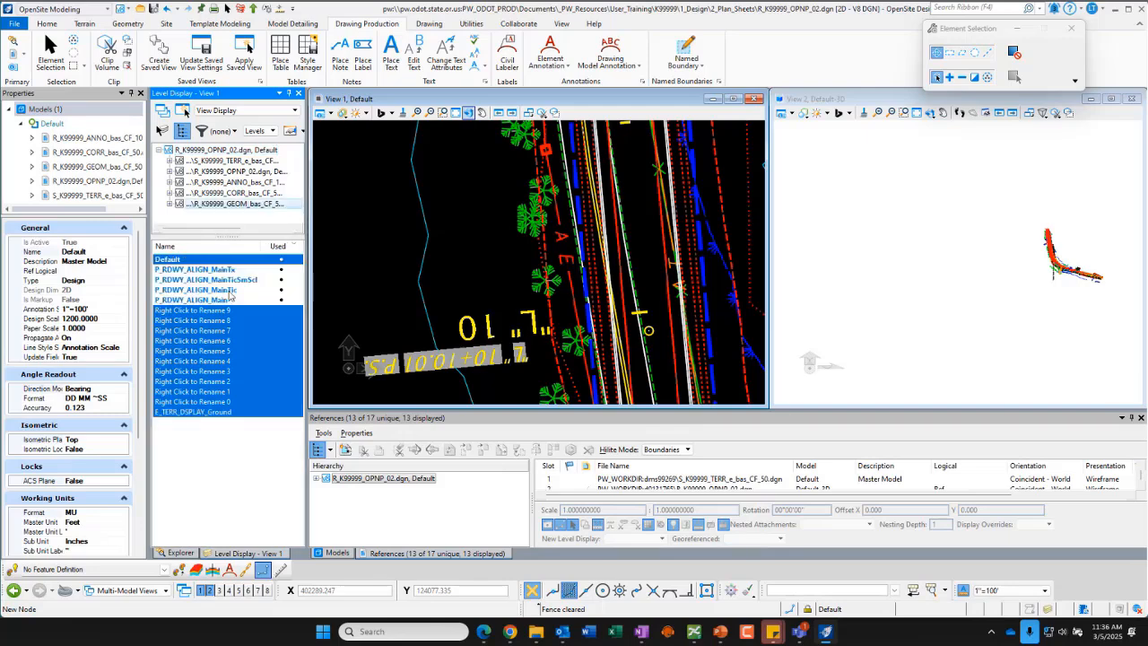
{"action": "left_click", "coordinate": [203, 301]}
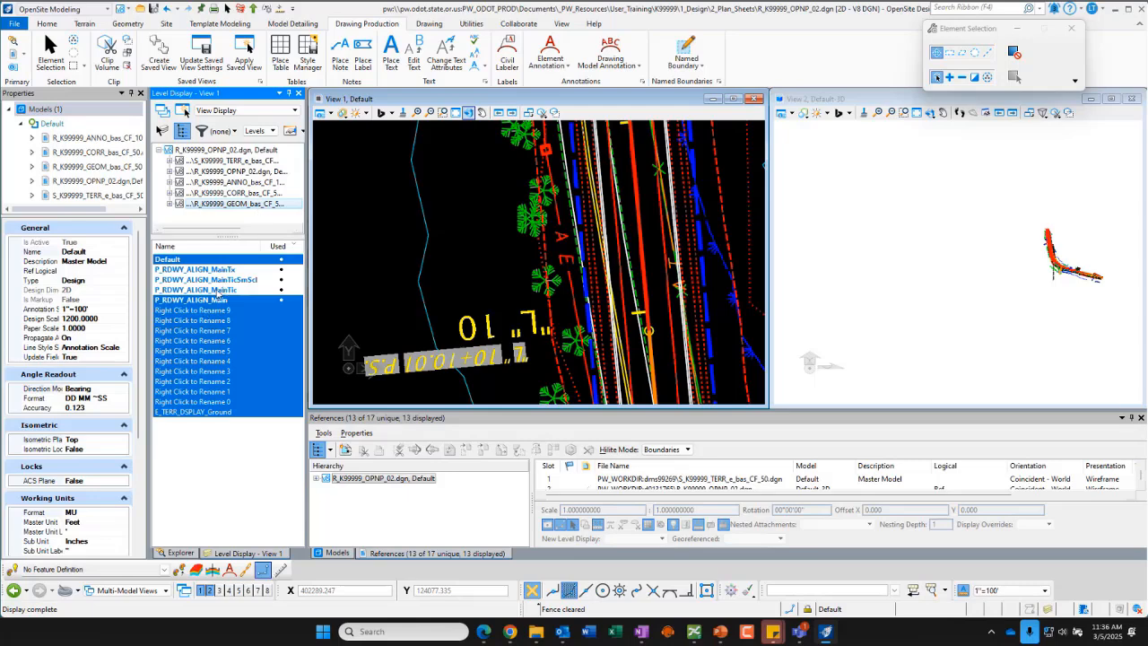
Step: Select the TERR reference and turn off its levels from E_UTIL_MISC_General through E_UTIL_COMM_General
{"action": "mouse_move", "coordinate": [637, 241]}
{"action": "scroll", "coordinate": [389, 275], "scroll_direction": "down", "scroll_amount": 4}
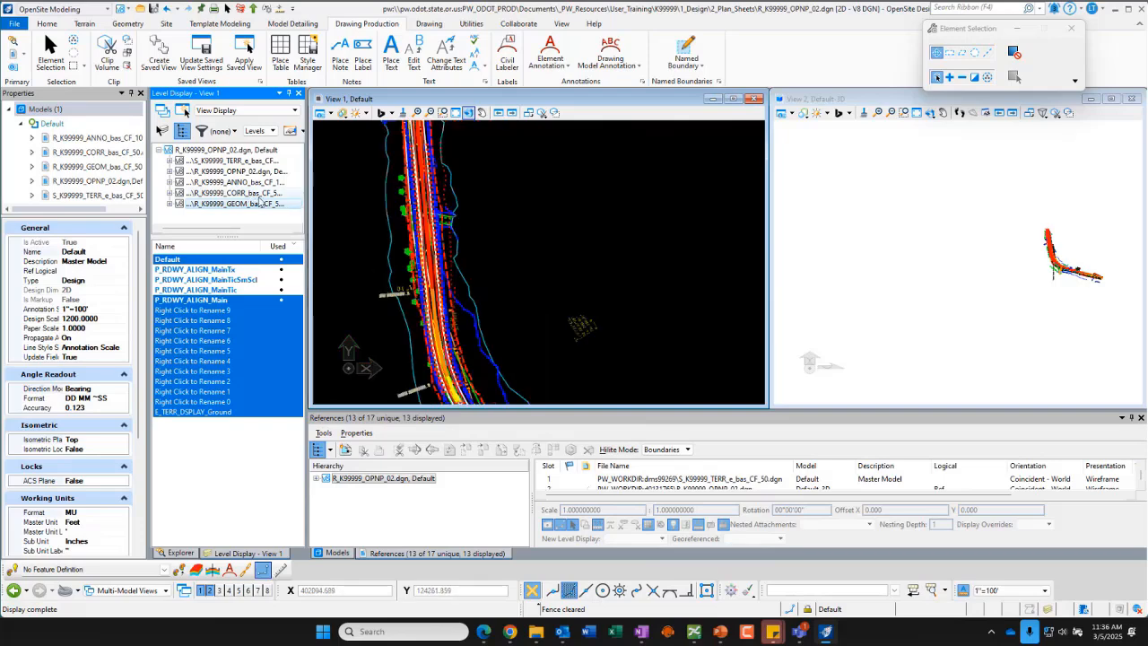
{"action": "left_click", "coordinate": [243, 161]}
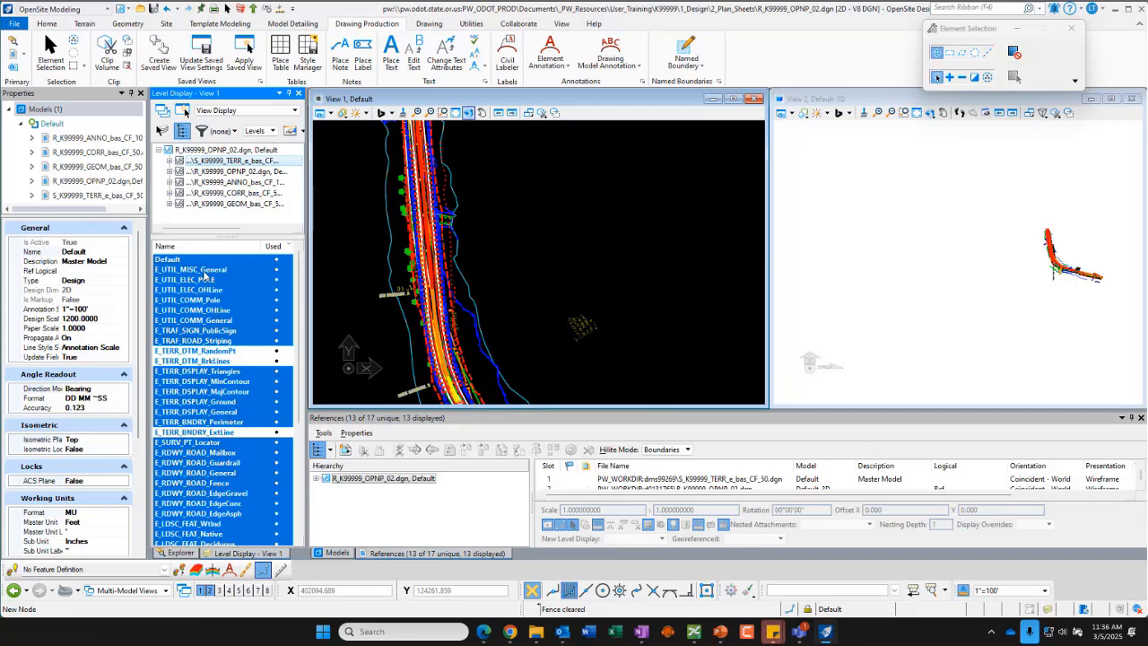
{"action": "left_click_drag", "start_coordinate": [205, 272], "coordinate": [197, 328]}
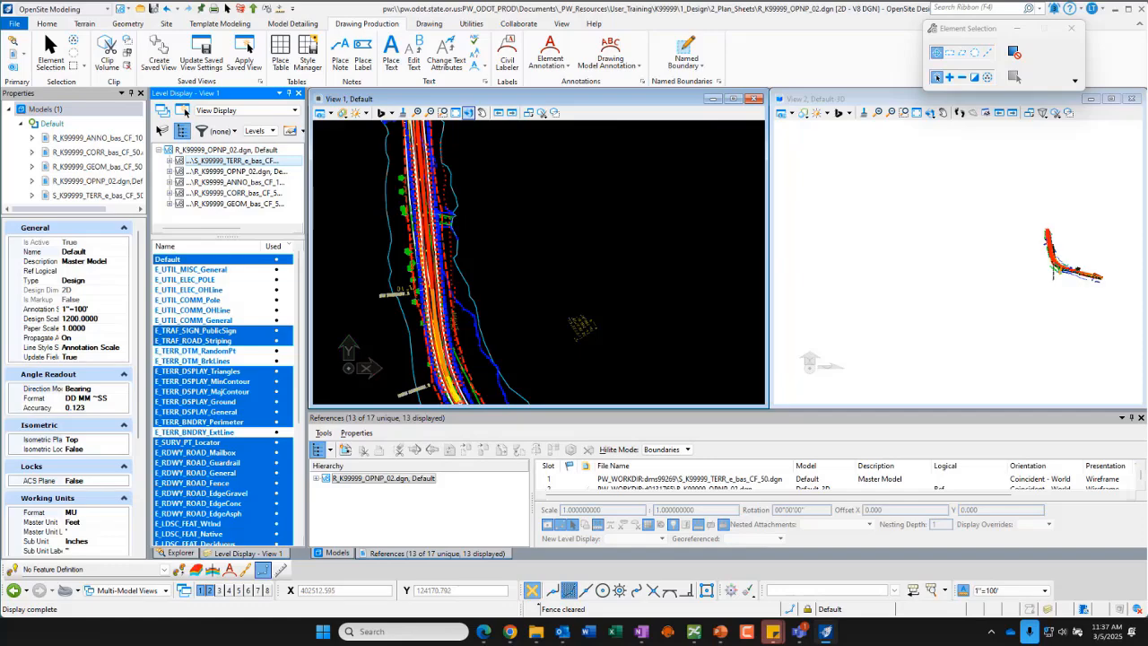
Step: Switch to the browser and open the Label Terrain Spots section of the Analyzing Elevations PDF, then minimize it
{"action": "mouse_move", "coordinate": [509, 634]}
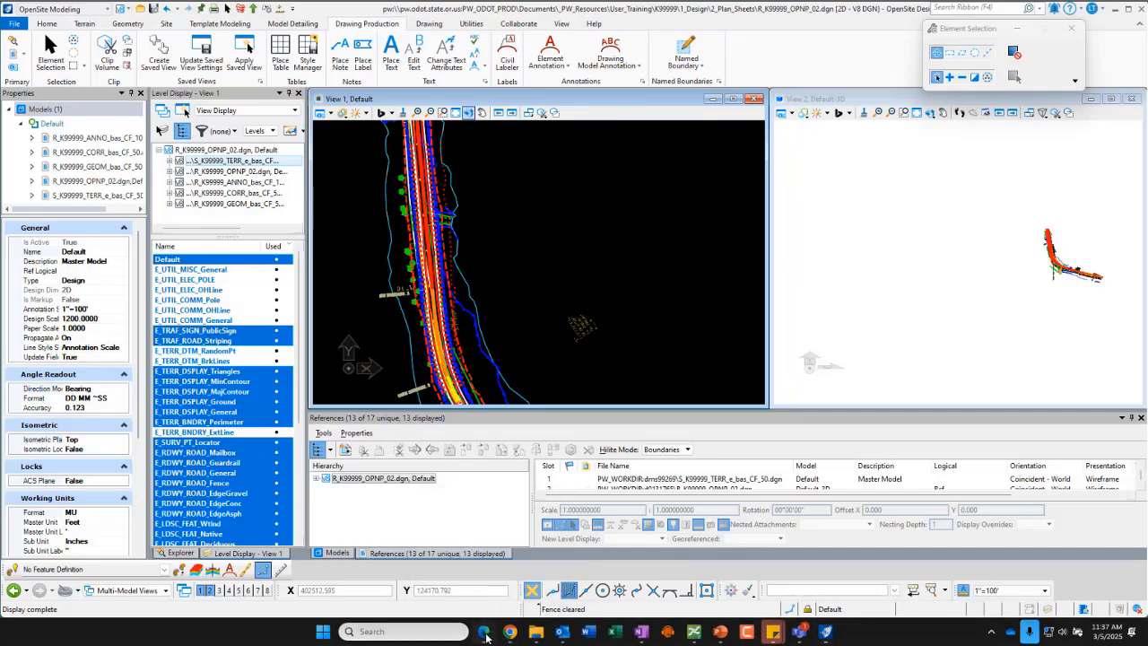
{"action": "left_click", "coordinate": [484, 632]}
{"action": "left_click", "coordinate": [565, 13]}
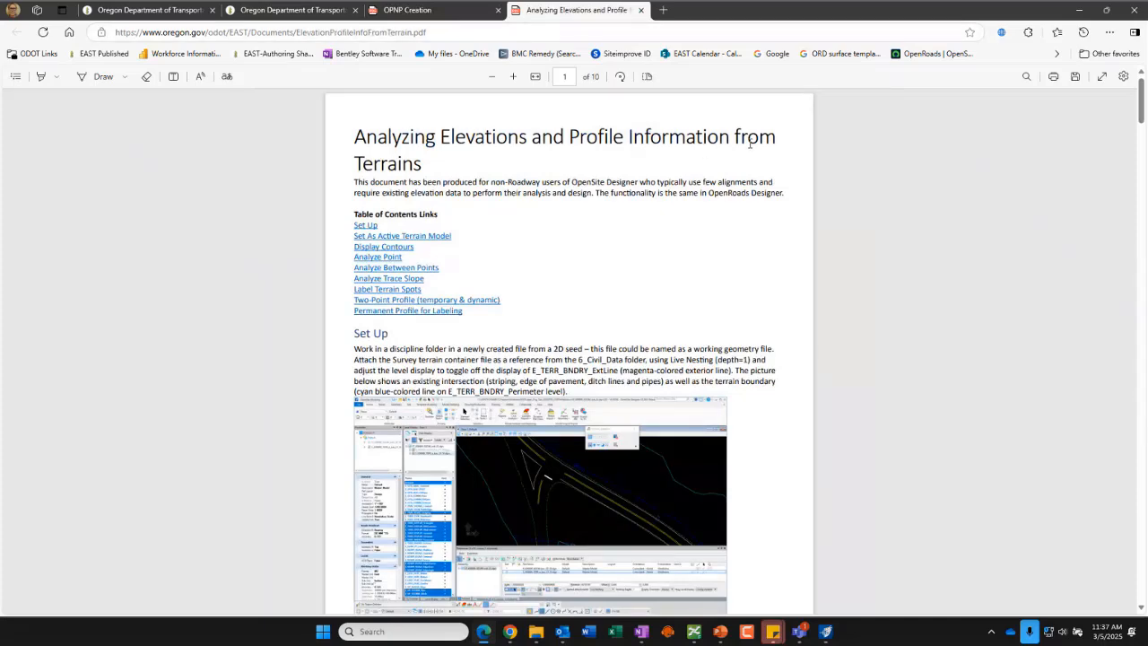
{"action": "left_click", "coordinate": [387, 290]}
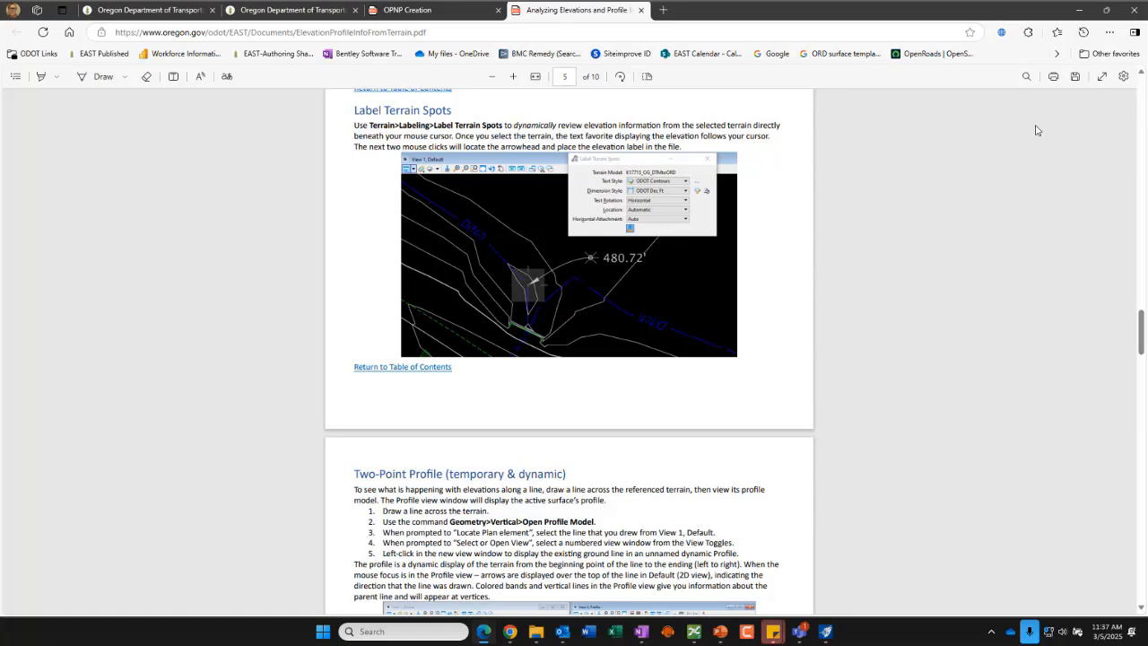
{"action": "left_click", "coordinate": [1080, 12]}
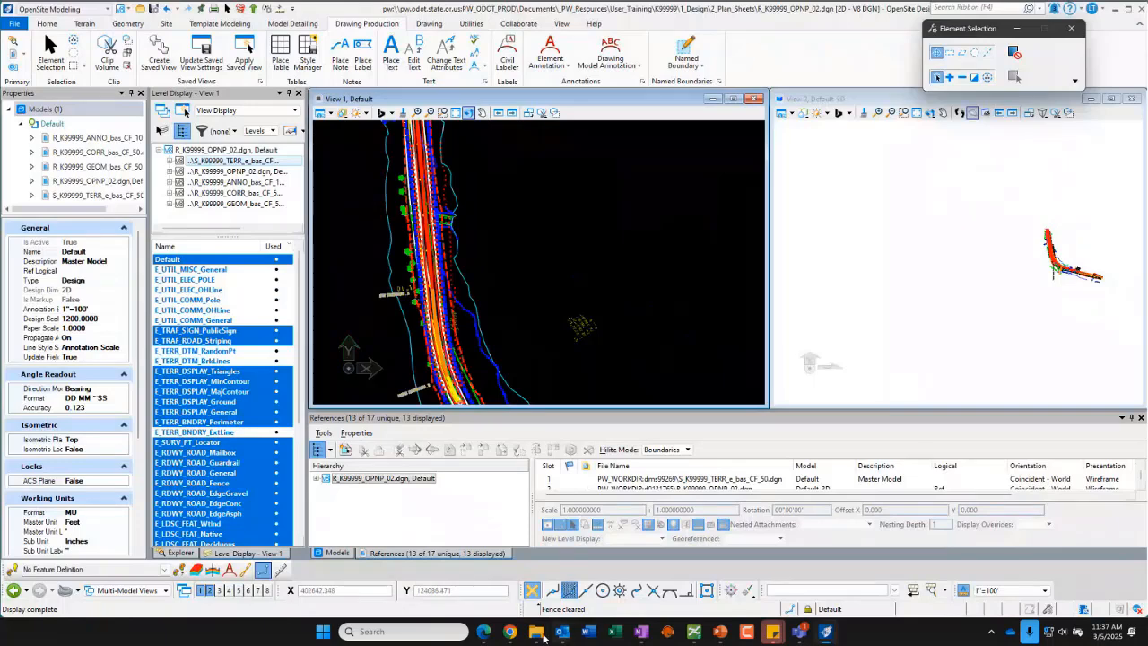
Step: Return to the browser and open the EAST QuickStart for OpenSite Designer page
{"action": "mouse_move", "coordinate": [484, 632]}
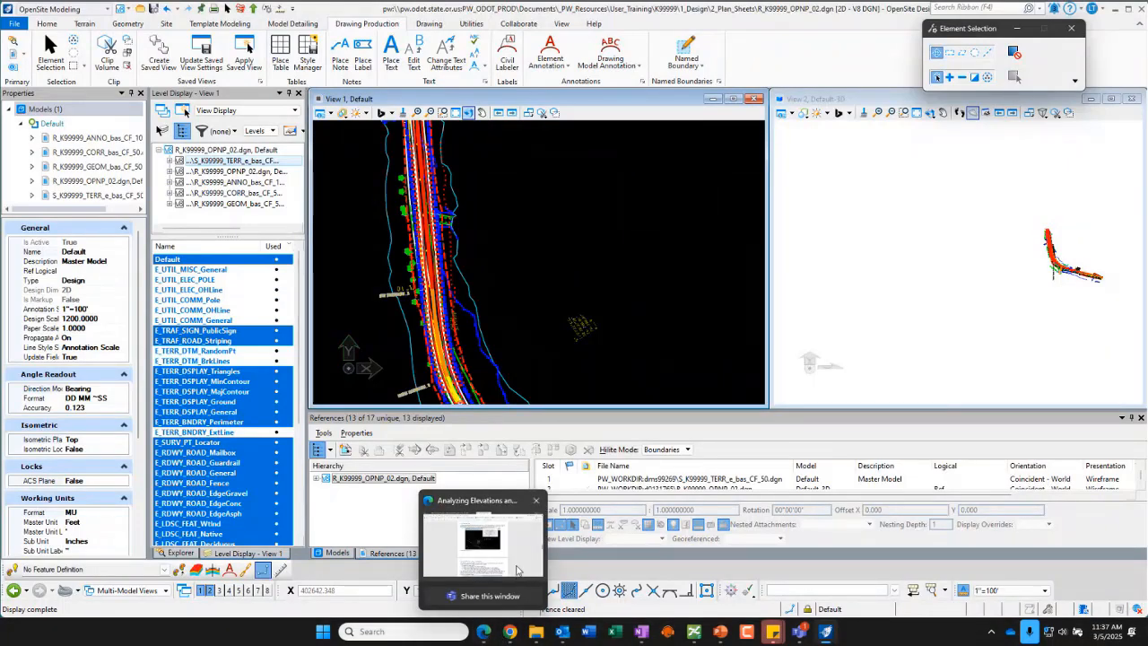
{"action": "left_click", "coordinate": [515, 573]}
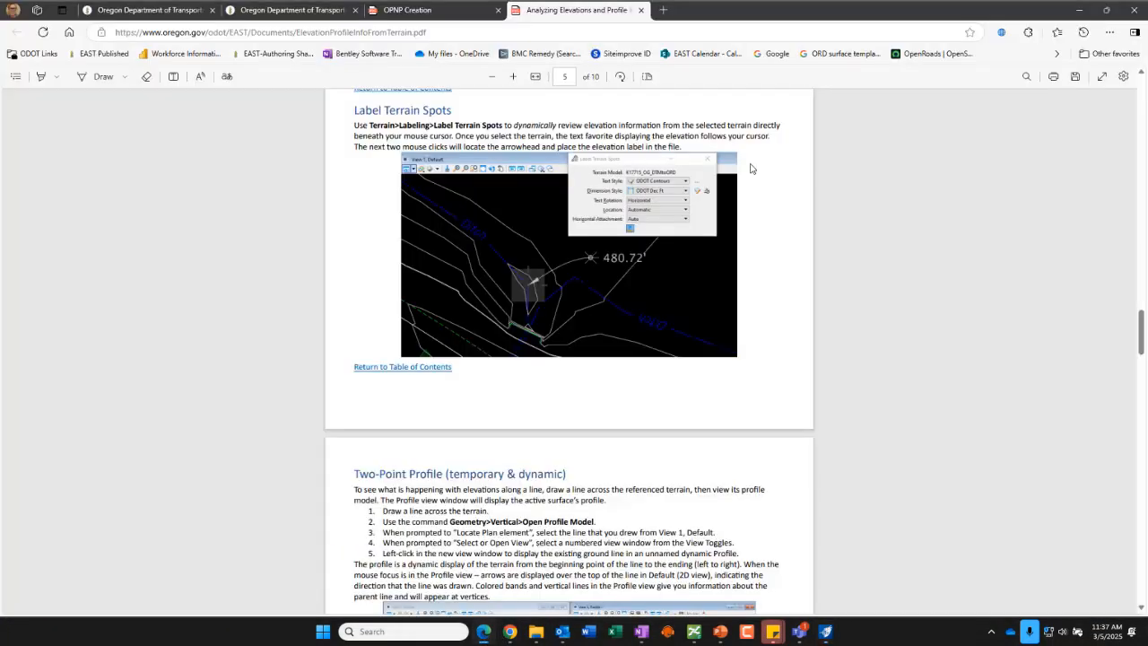
{"action": "left_click", "coordinate": [185, 18]}
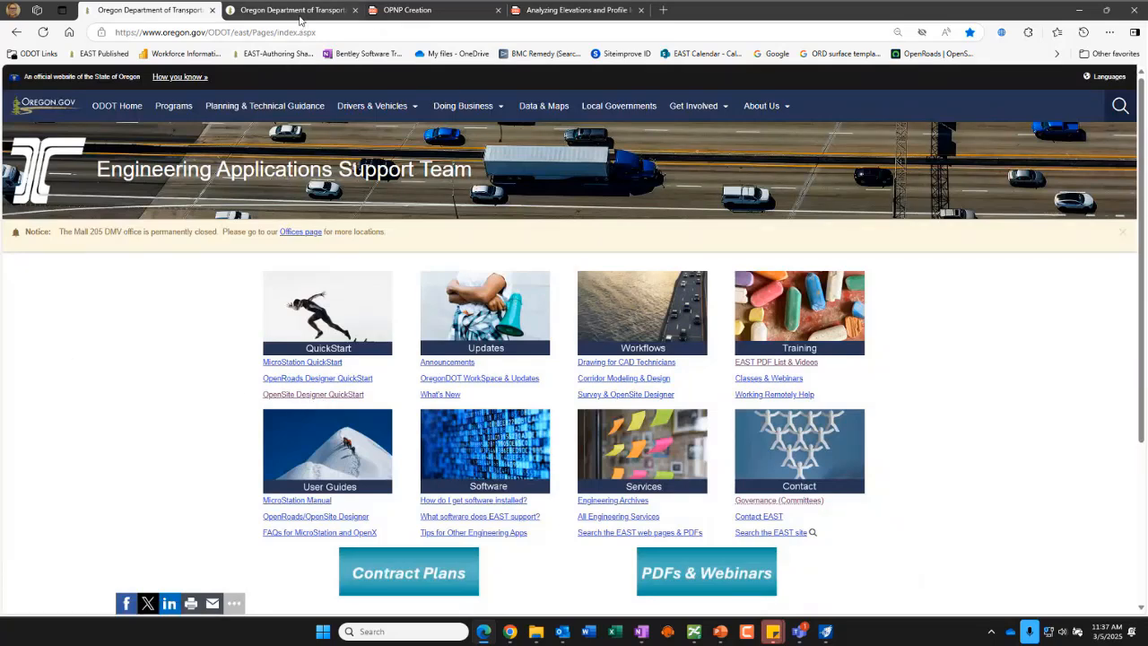
{"action": "left_click", "coordinate": [347, 395]}
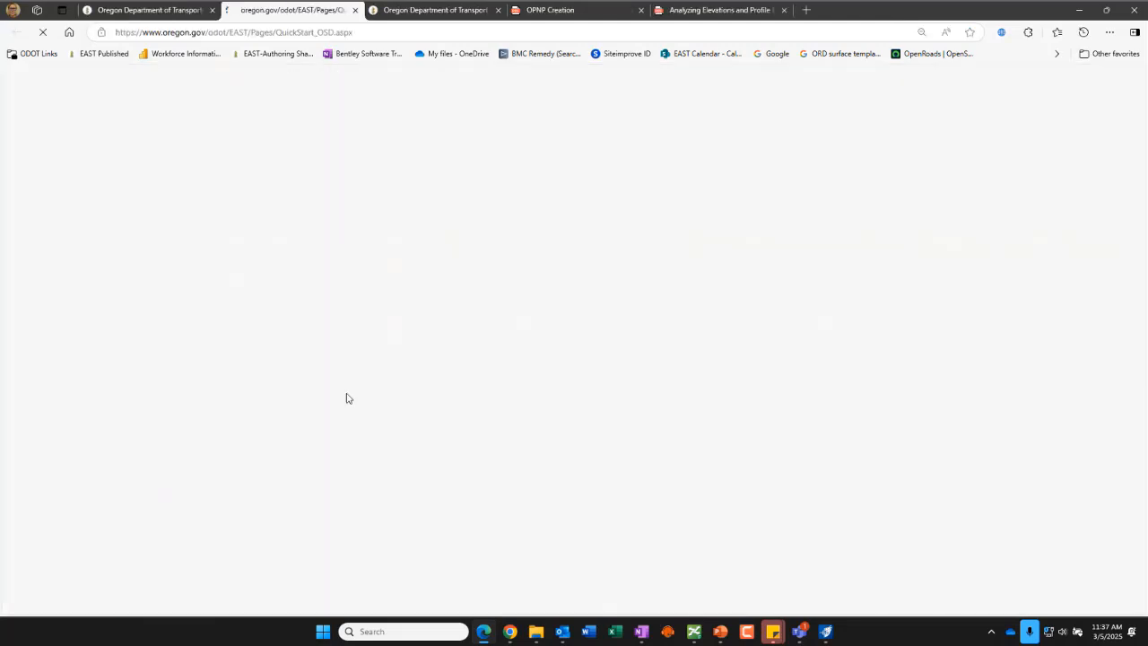
{"action": "scroll", "coordinate": [1024, 303], "scroll_direction": "down", "scroll_amount": 1}
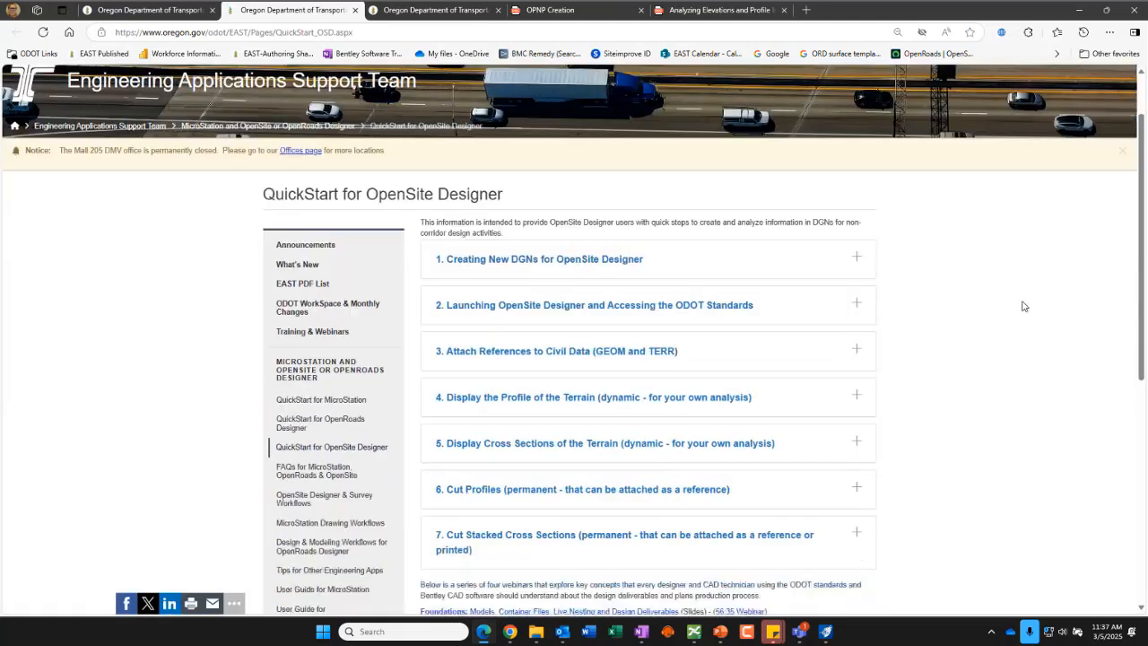
Step: Expand the 'Display the Profile of the Terrain' section on the QuickStart for OpenSite Designer page and review its links
{"action": "scroll", "coordinate": [1023, 306], "scroll_direction": "down", "scroll_amount": 1}
{"action": "scroll", "coordinate": [1024, 307], "scroll_direction": "down", "scroll_amount": 1}
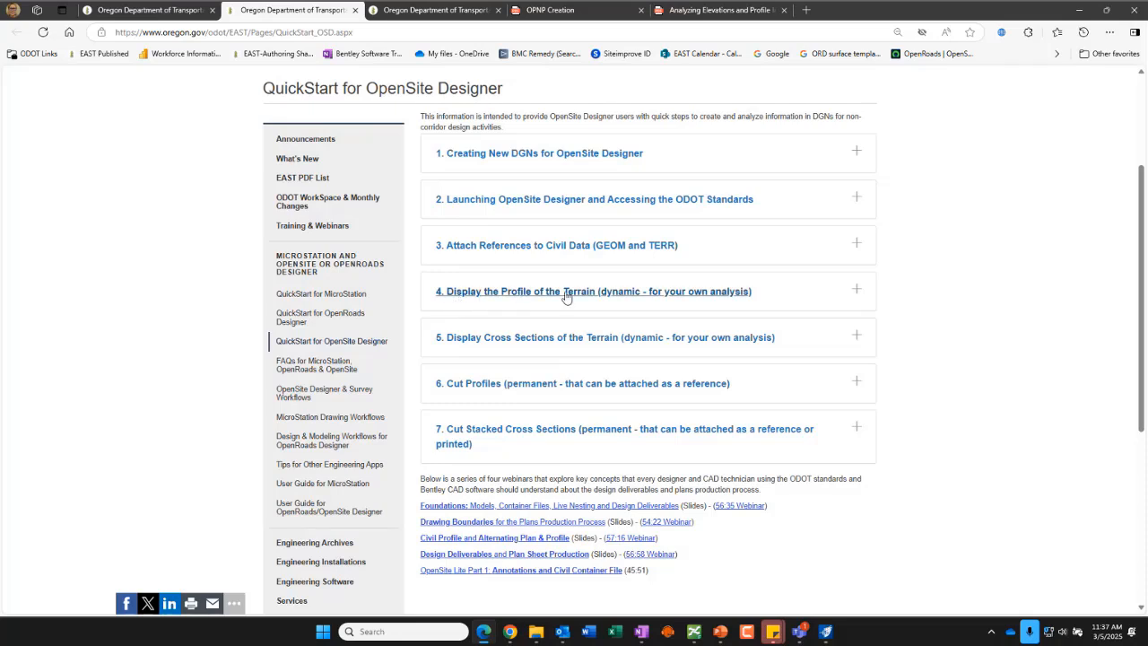
{"action": "left_click", "coordinate": [856, 292]}
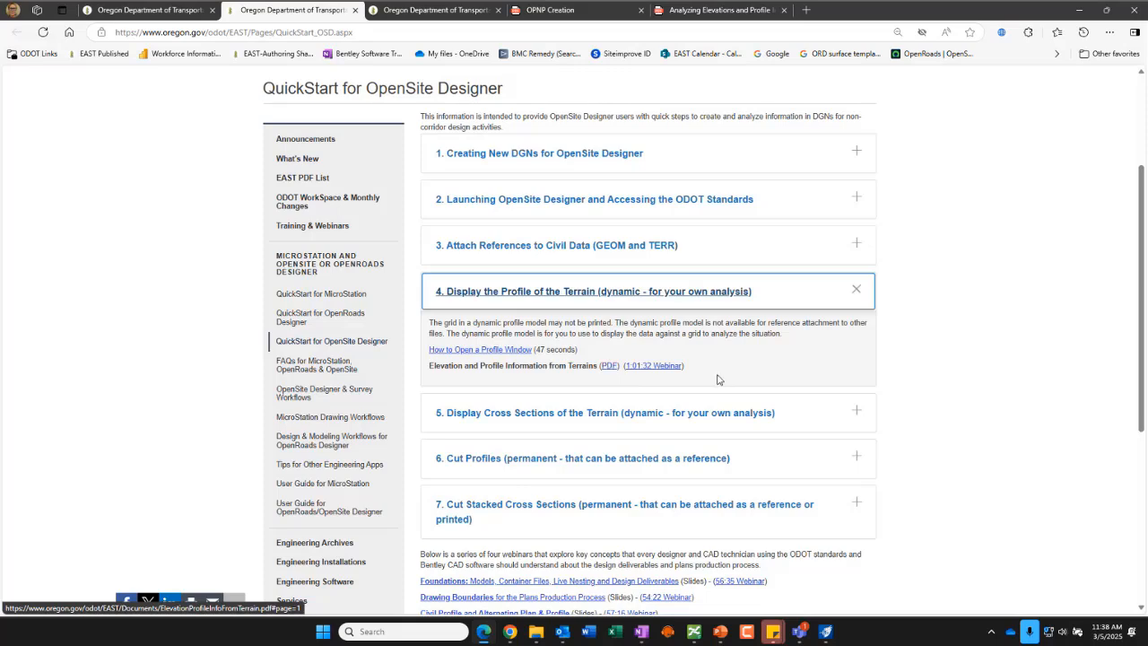
{"action": "scroll", "coordinate": [1030, 265], "scroll_direction": "down", "scroll_amount": 1}
{"action": "scroll", "coordinate": [1030, 265], "scroll_direction": "down", "scroll_amount": 1}
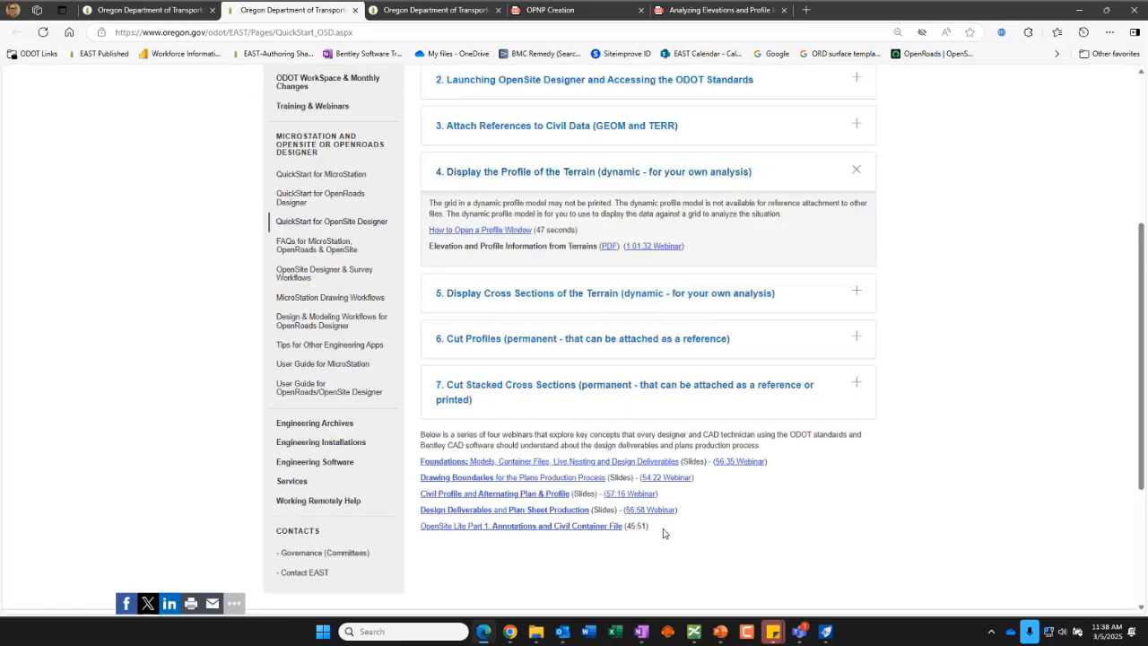
{"action": "left_click_drag", "start_coordinate": [662, 528], "coordinate": [410, 610]}
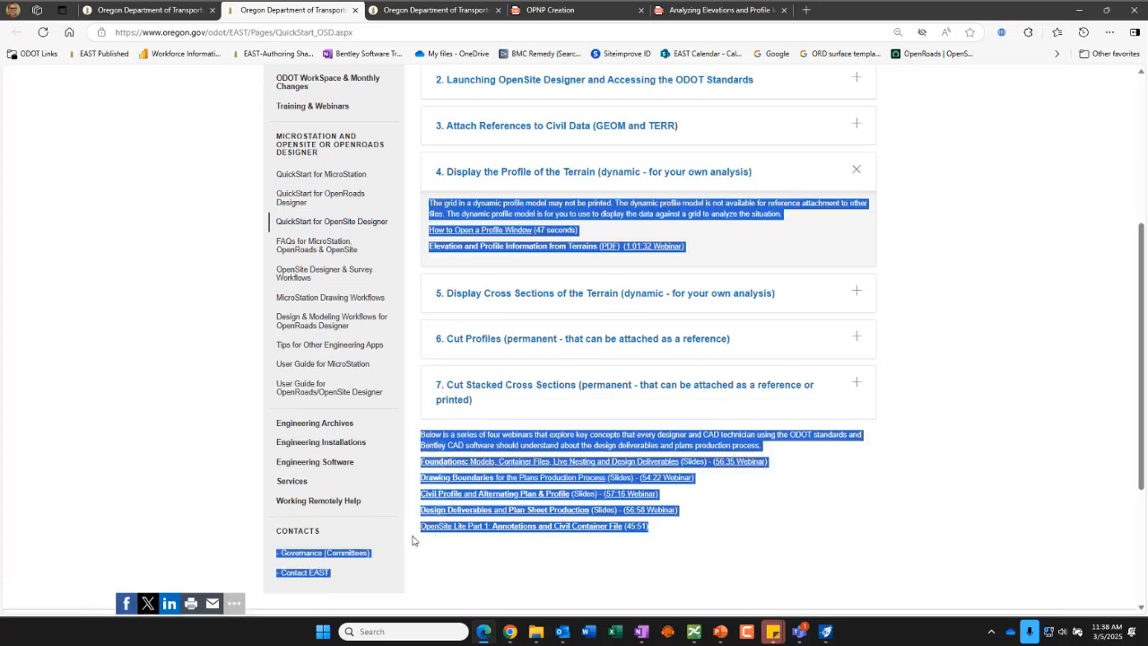
{"action": "left_click", "coordinate": [677, 568]}
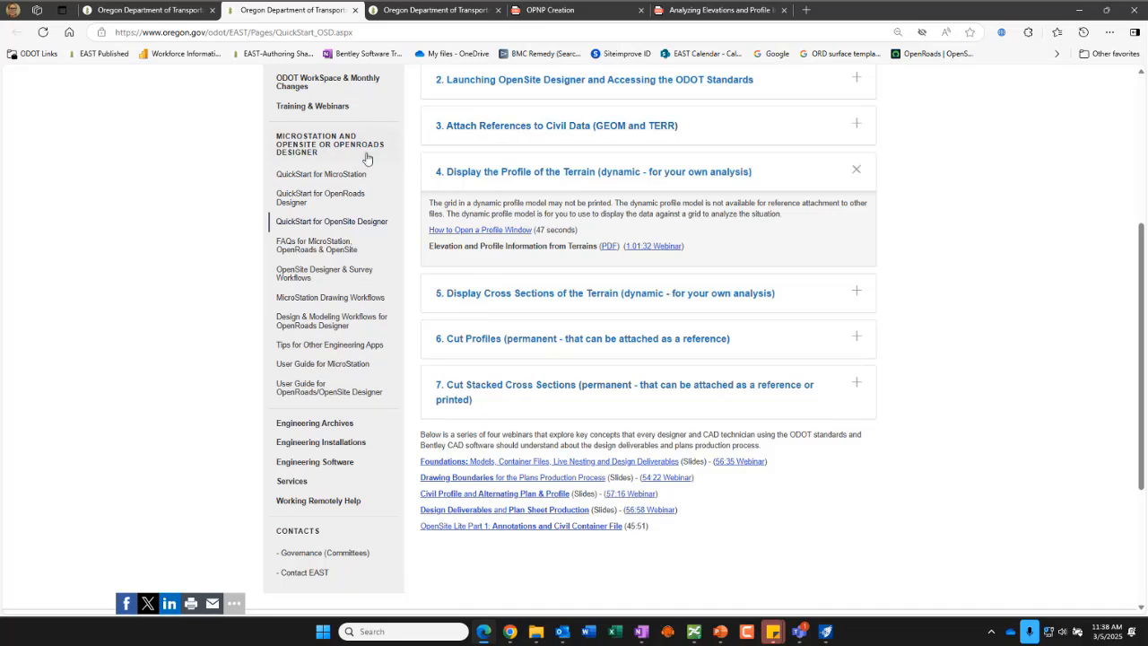
Step: Open the User Guide for OpenRoads/OpenSite Designer page and read the 'How to Update Your DGN File After a Change to Standards' section
{"action": "left_click", "coordinate": [320, 395]}
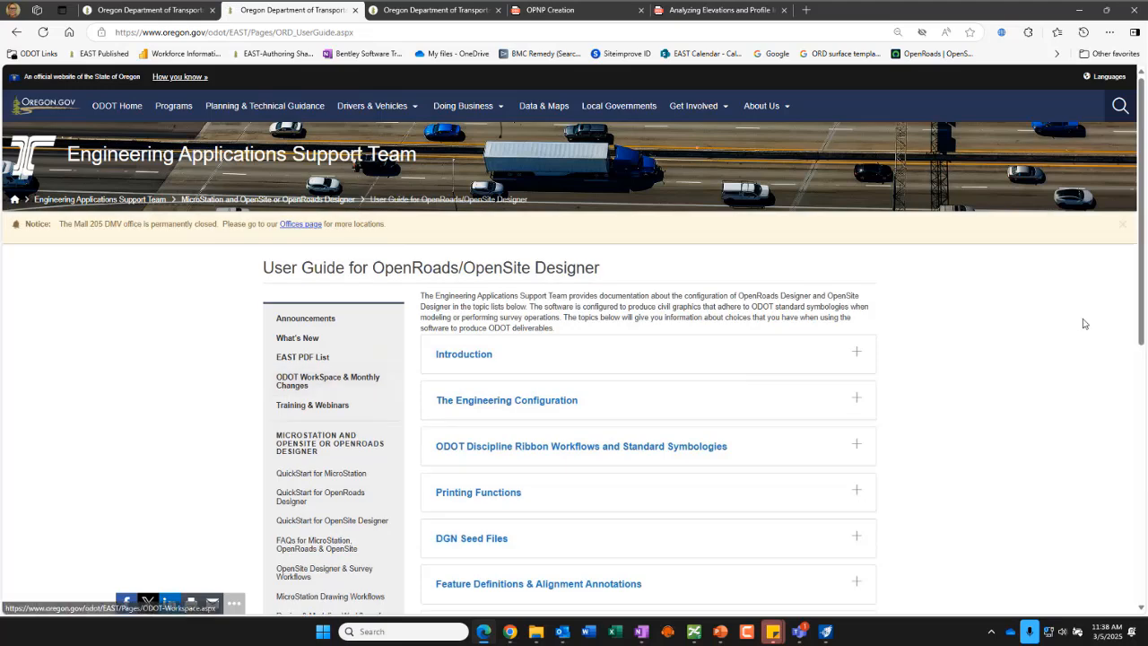
{"action": "scroll", "coordinate": [1053, 326], "scroll_direction": "down", "scroll_amount": 2}
{"action": "scroll", "coordinate": [1055, 326], "scroll_direction": "down", "scroll_amount": 1}
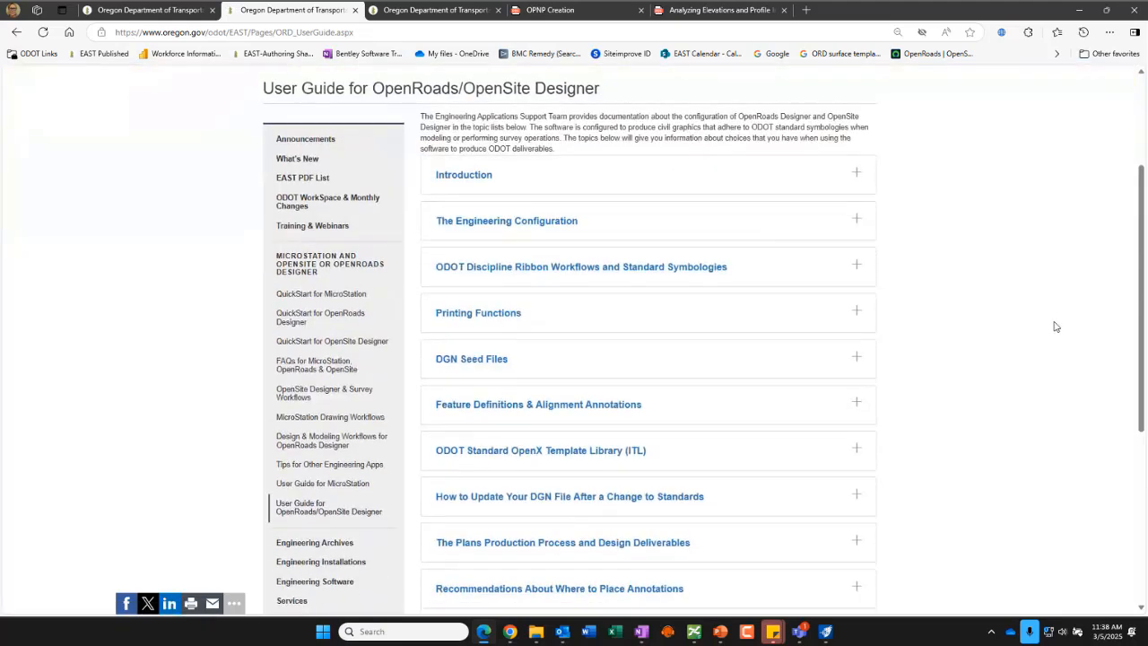
{"action": "scroll", "coordinate": [1054, 326], "scroll_direction": "down", "scroll_amount": 1}
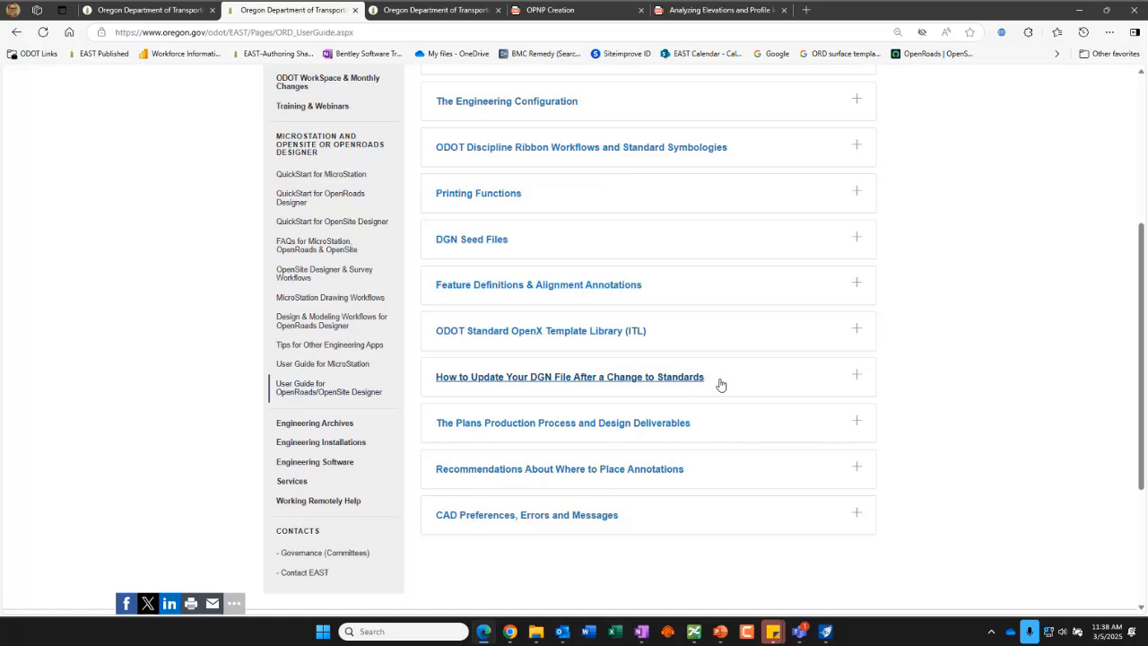
{"action": "left_click", "coordinate": [857, 379]}
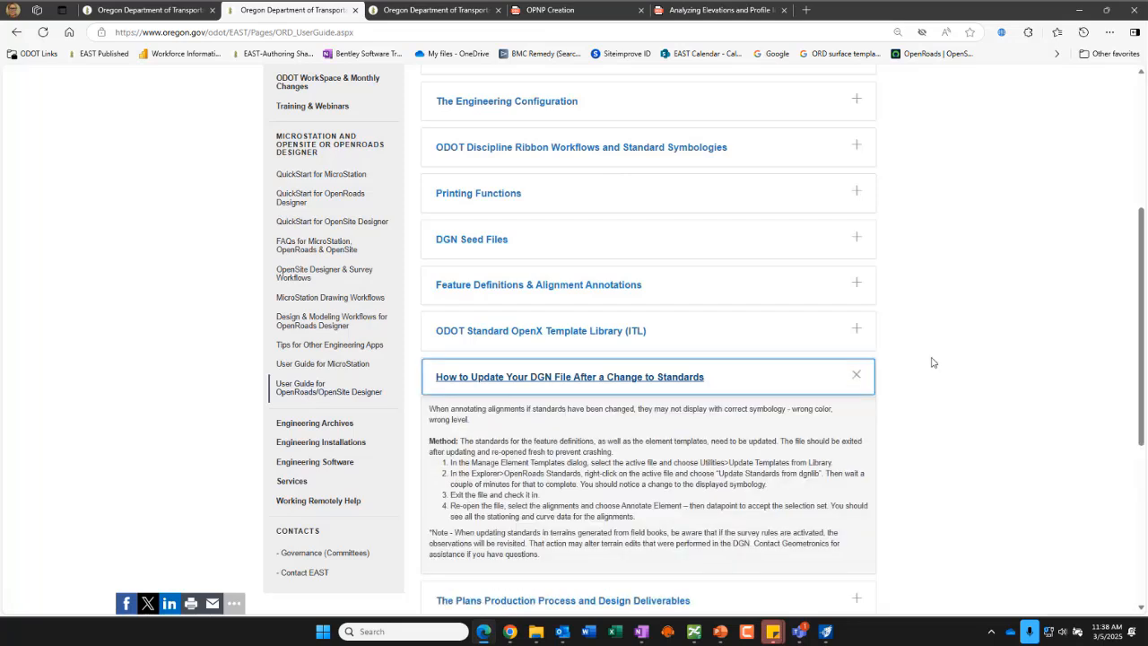
{"action": "left_click", "coordinate": [855, 375]}
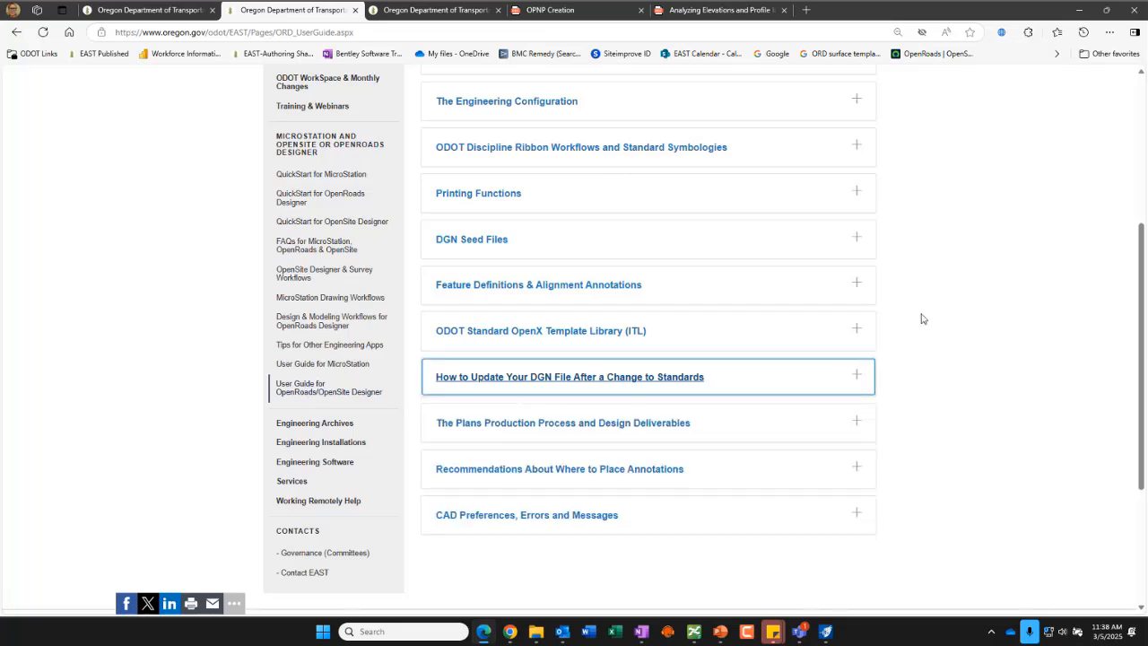
{"action": "scroll", "coordinate": [924, 448], "scroll_direction": "down", "scroll_amount": 2}
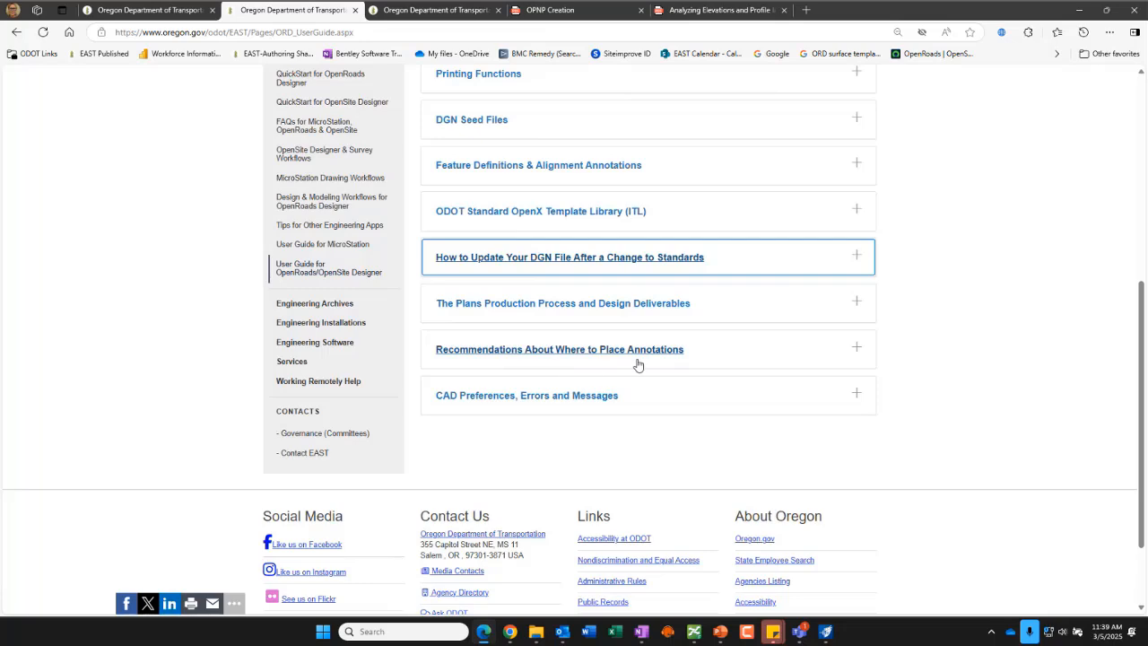
Step: Expand 'Recommendations About Where to Place Annotations' and highlight its guidance on non-orthogonal and plan text placement
{"action": "left_click", "coordinate": [857, 349]}
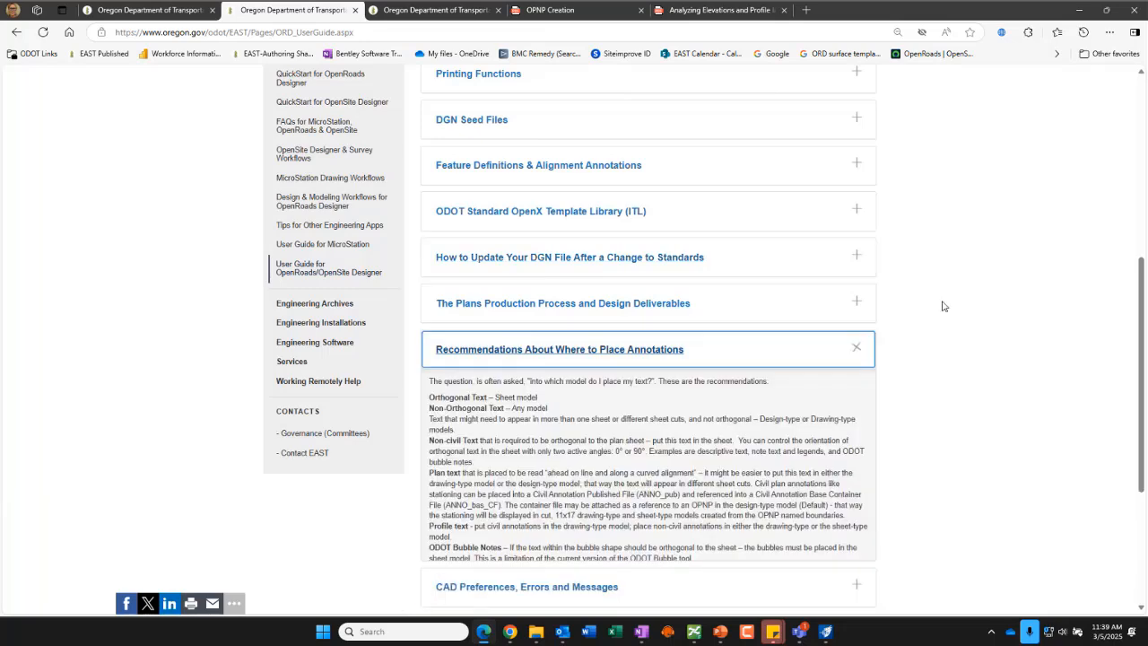
{"action": "scroll", "coordinate": [950, 287], "scroll_direction": "down", "scroll_amount": 1}
{"action": "scroll", "coordinate": [970, 271], "scroll_direction": "down", "scroll_amount": 1}
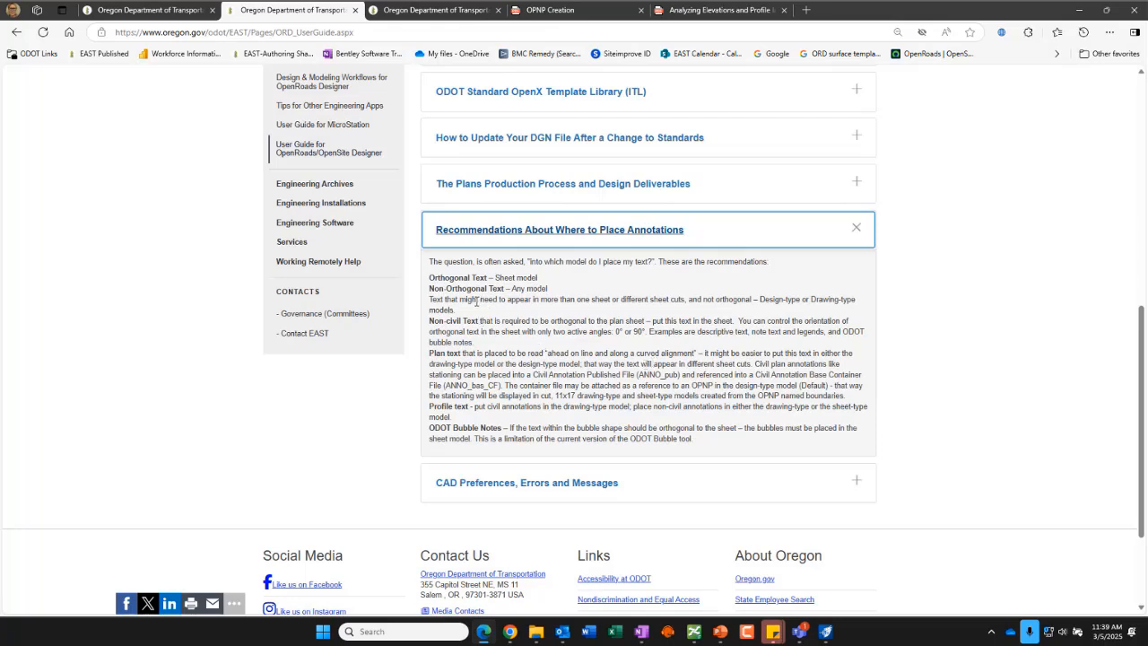
{"action": "left_click_drag", "start_coordinate": [472, 300], "coordinate": [742, 304]}
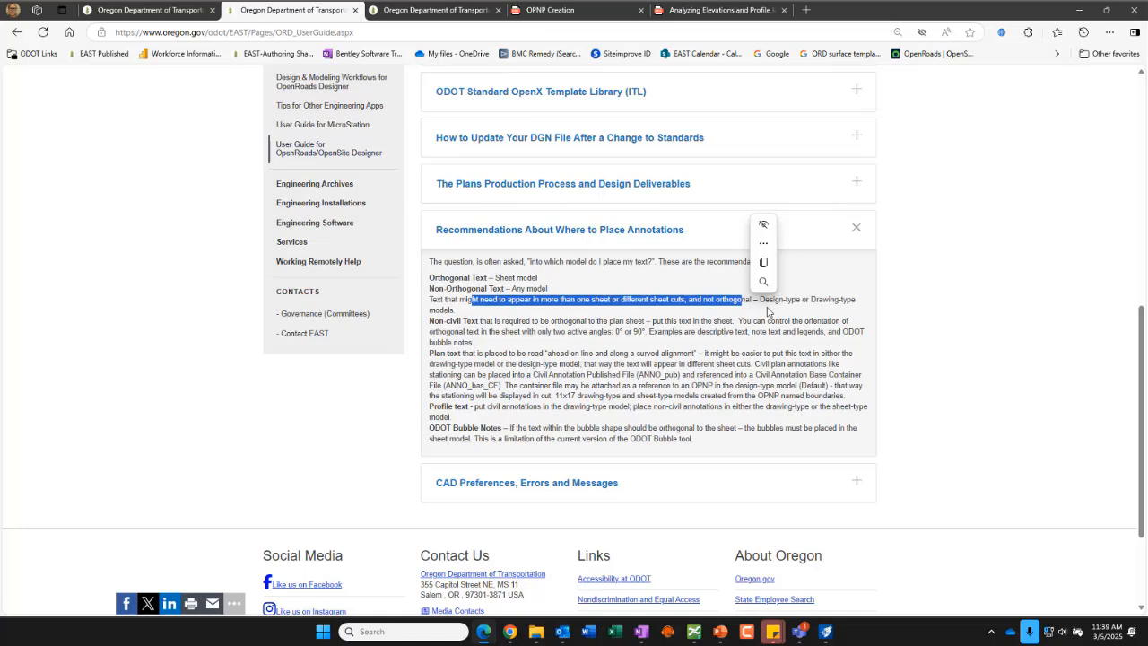
{"action": "left_click", "coordinate": [811, 316]}
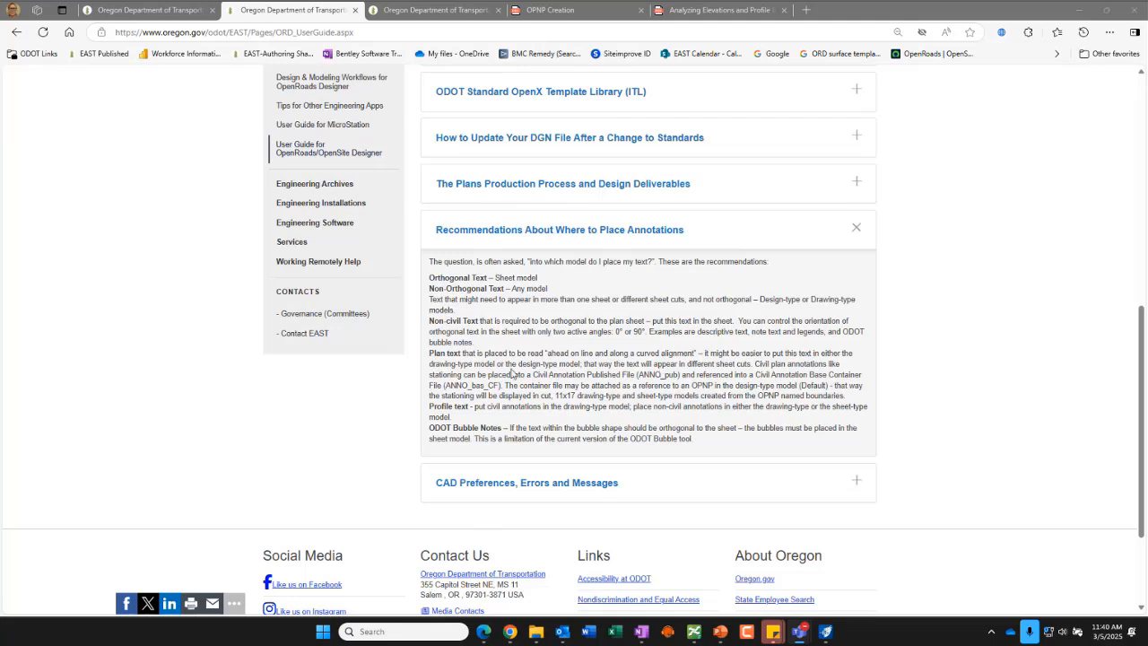
{"action": "left_click_drag", "start_coordinate": [463, 353], "coordinate": [753, 364]}
{"action": "left_click", "coordinate": [679, 379]}
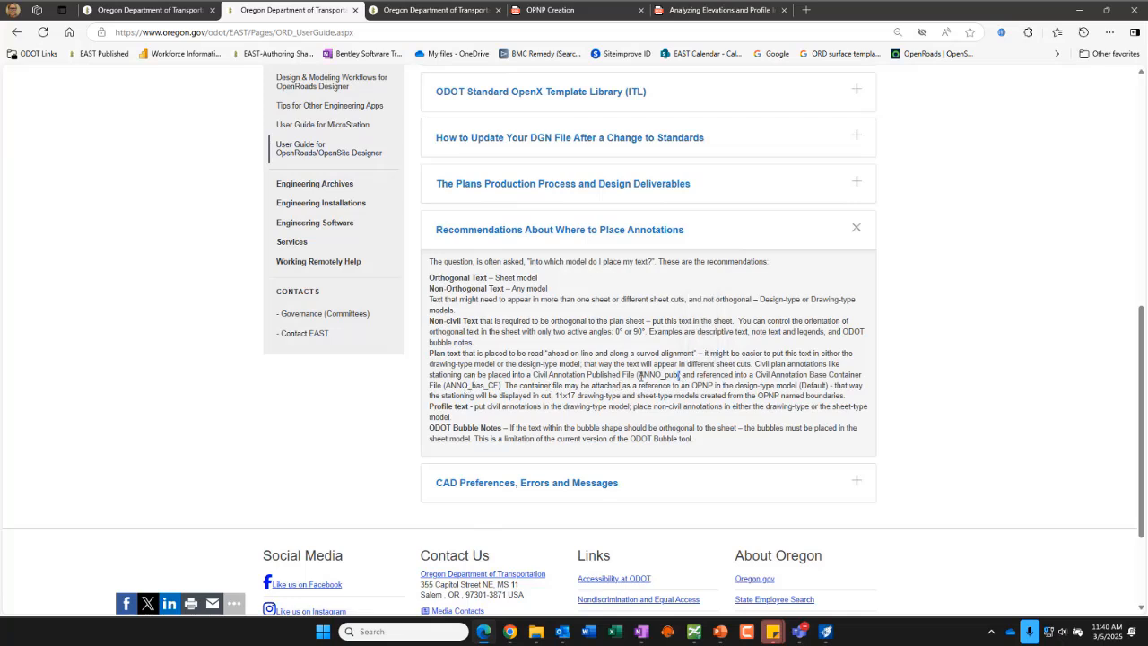
{"action": "left_click_drag", "start_coordinate": [639, 376], "coordinate": [680, 377]}
{"action": "left_click_drag", "start_coordinate": [588, 397], "coordinate": [847, 401]}
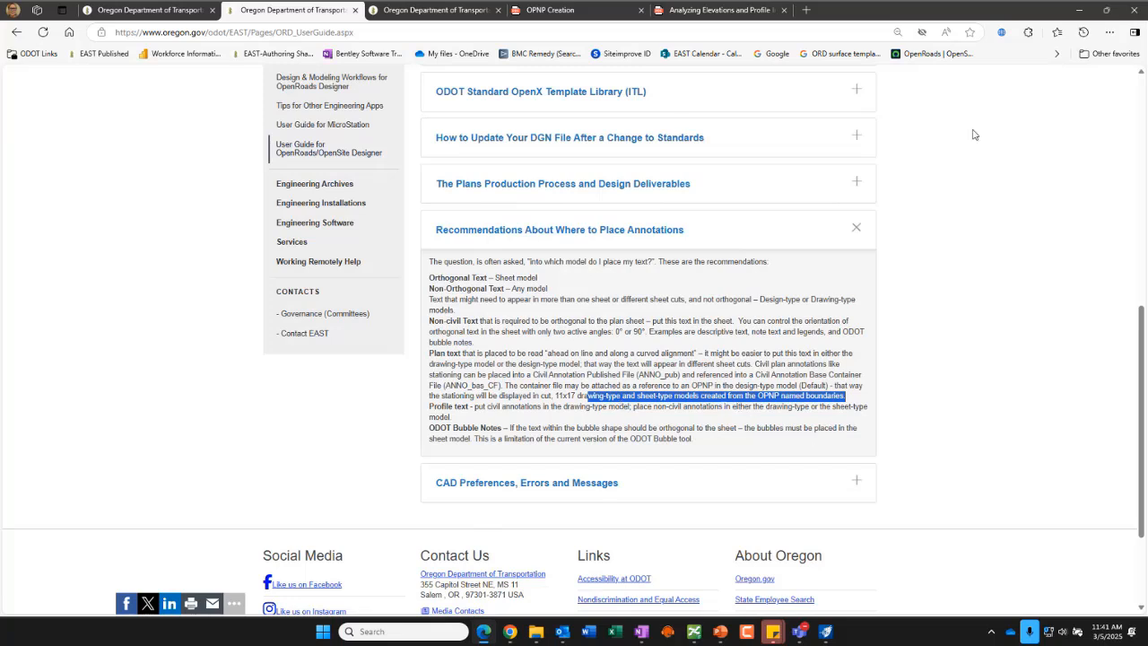
Step: Switch back to OpenSite Designer and dismiss the new mail alert
{"action": "left_click", "coordinate": [1082, 15]}
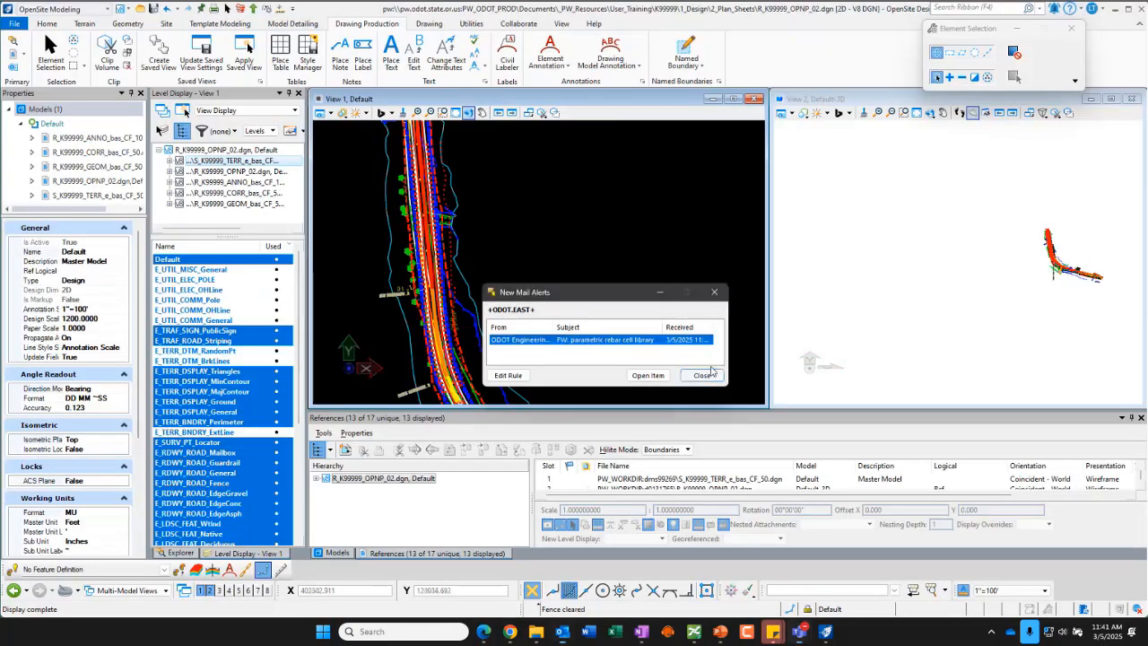
{"action": "left_click", "coordinate": [703, 374]}
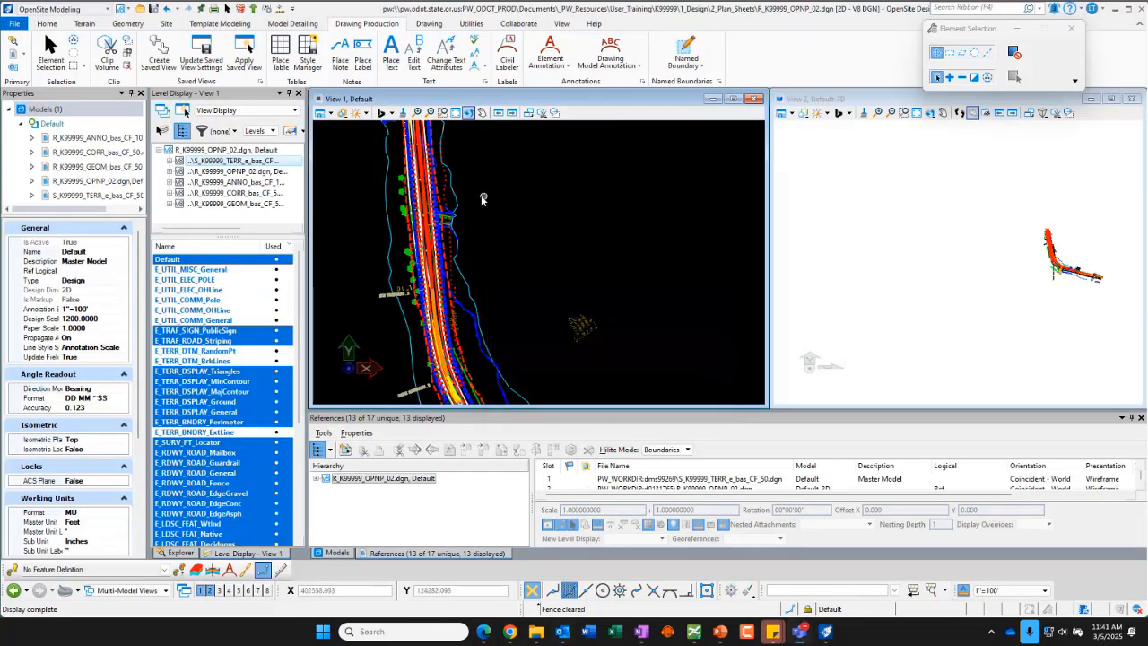
{"action": "scroll", "coordinate": [500, 195], "scroll_direction": "down", "scroll_amount": 2}
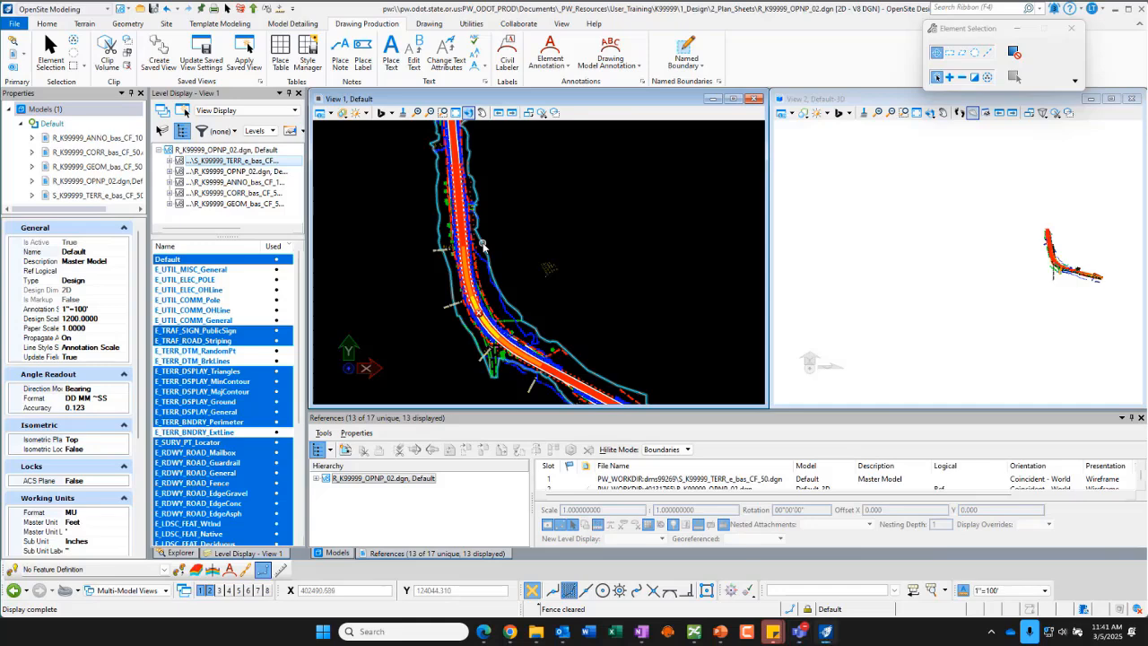
Step: Select the terrain model boundary and set its Override Symbology to Yes and Override Template to Terrain > Existing_Contours
{"action": "left_click", "coordinate": [484, 245]}
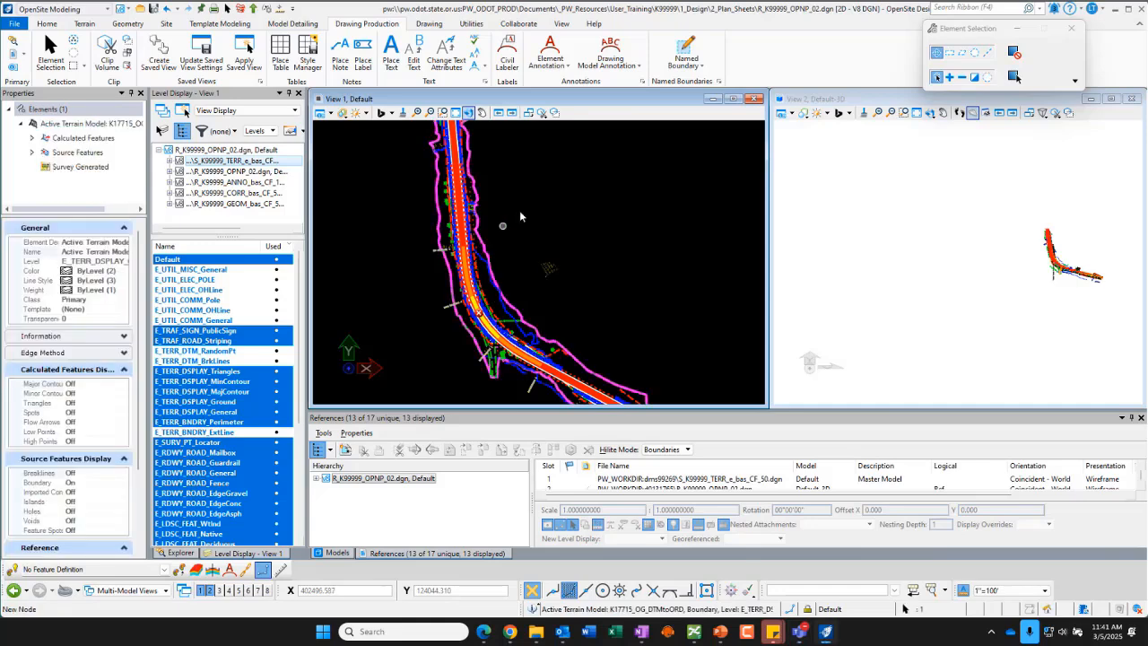
{"action": "mouse_move", "coordinate": [480, 240]}
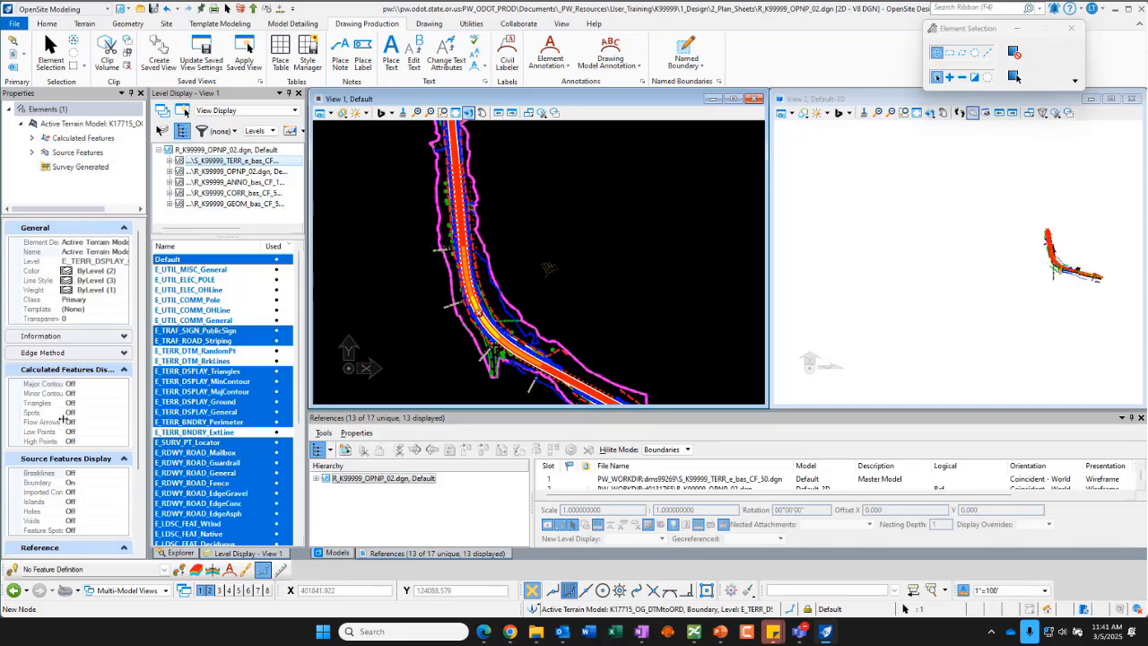
{"action": "left_click", "coordinate": [124, 370]}
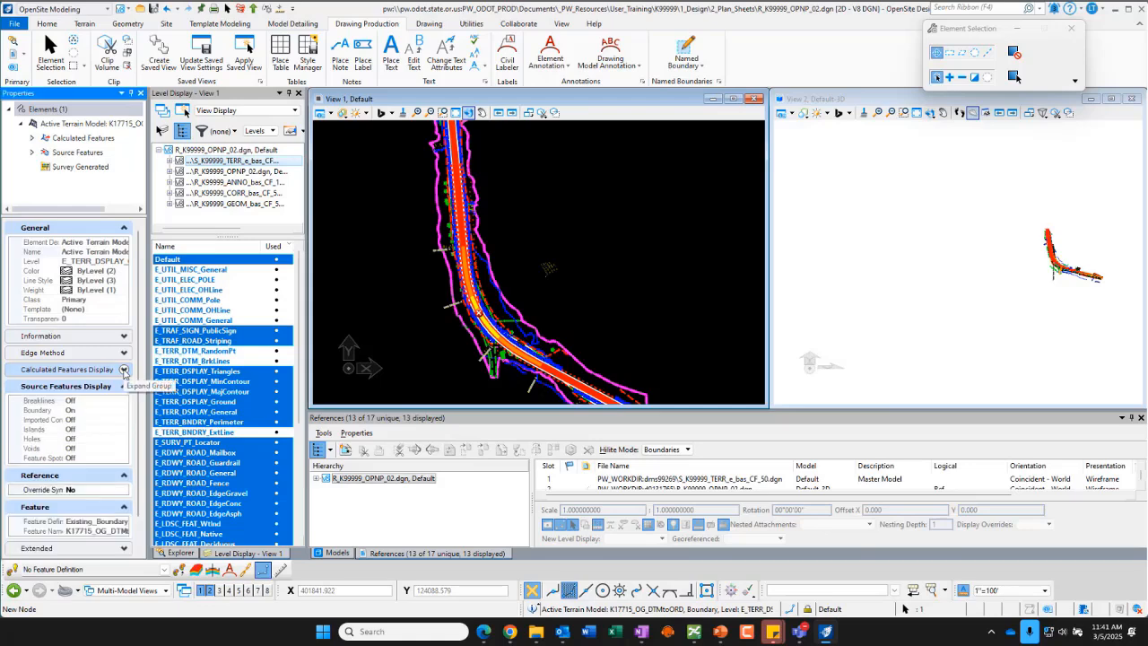
{"action": "left_click", "coordinate": [125, 387]}
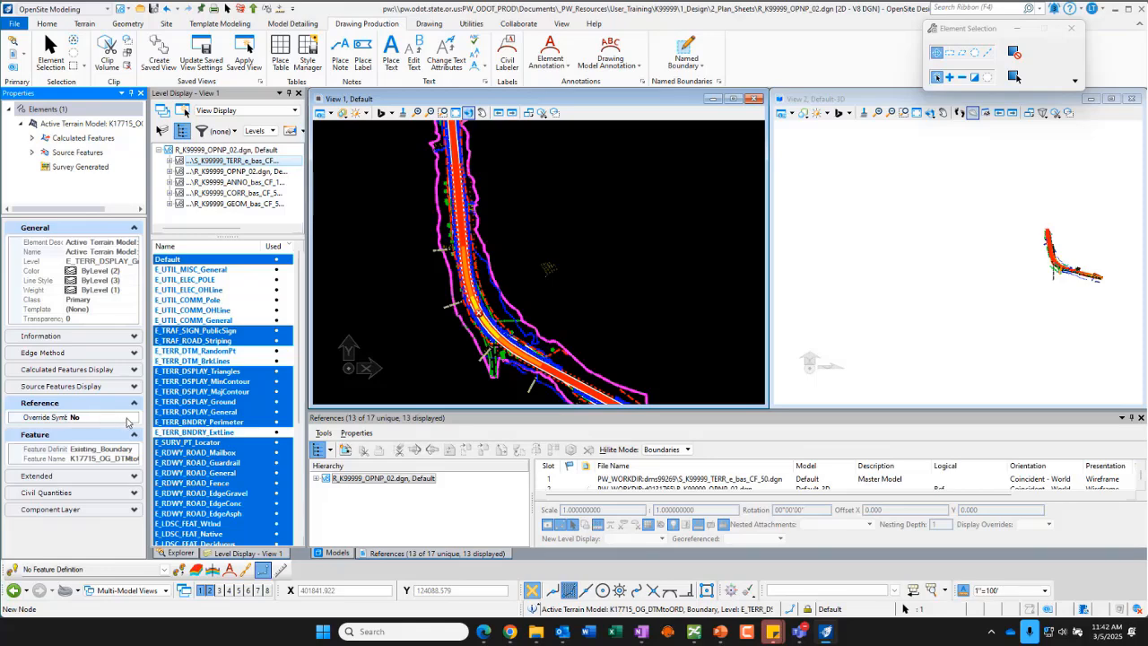
{"action": "left_click", "coordinate": [87, 418]}
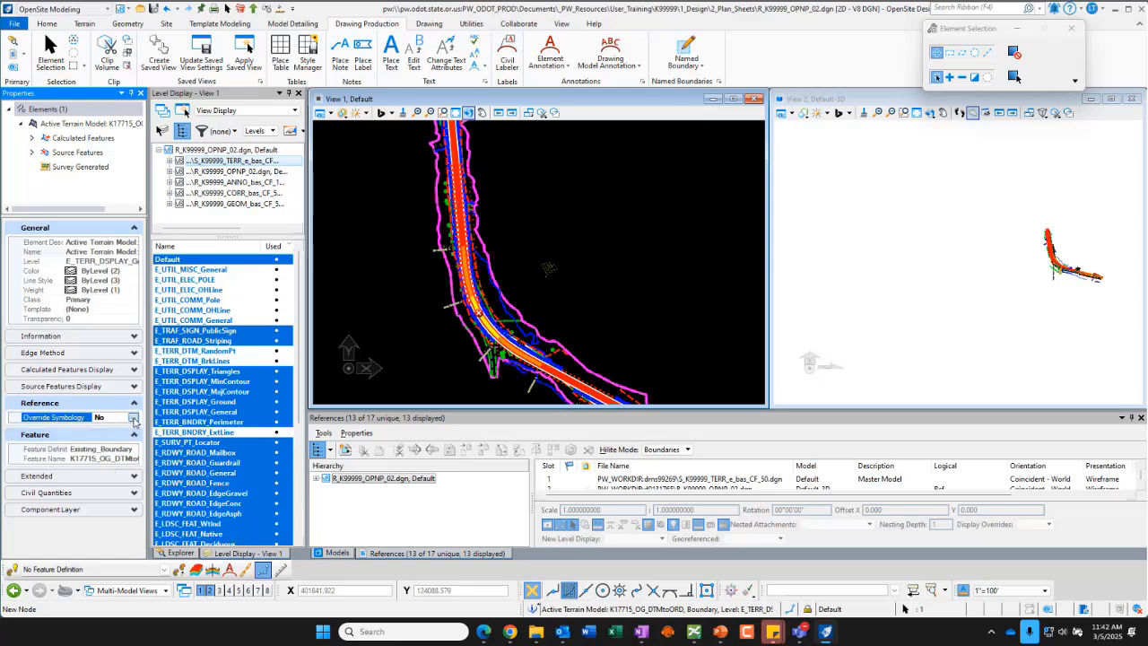
{"action": "left_click", "coordinate": [132, 419]}
{"action": "left_click", "coordinate": [98, 435]}
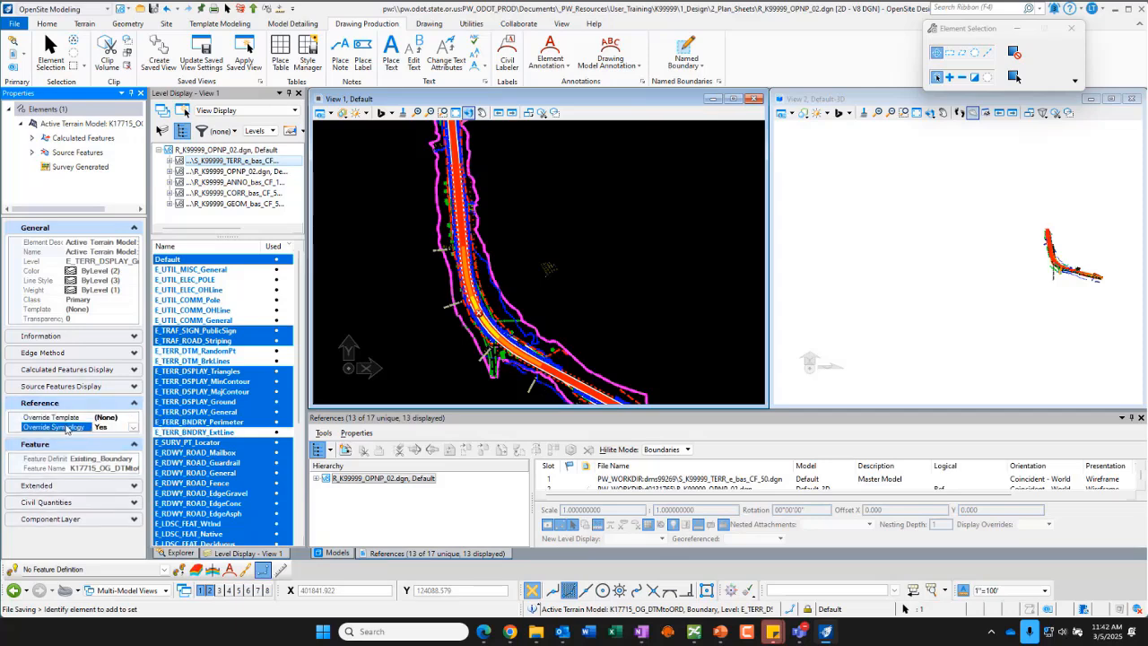
{"action": "left_click", "coordinate": [130, 418]}
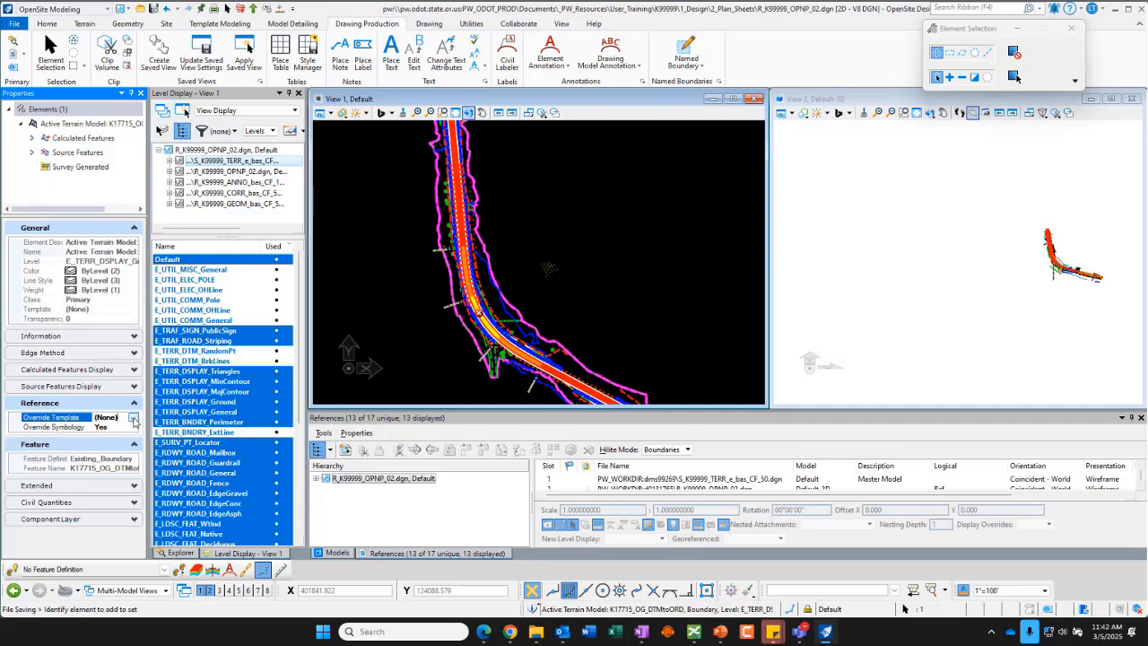
{"action": "left_click", "coordinate": [132, 418]}
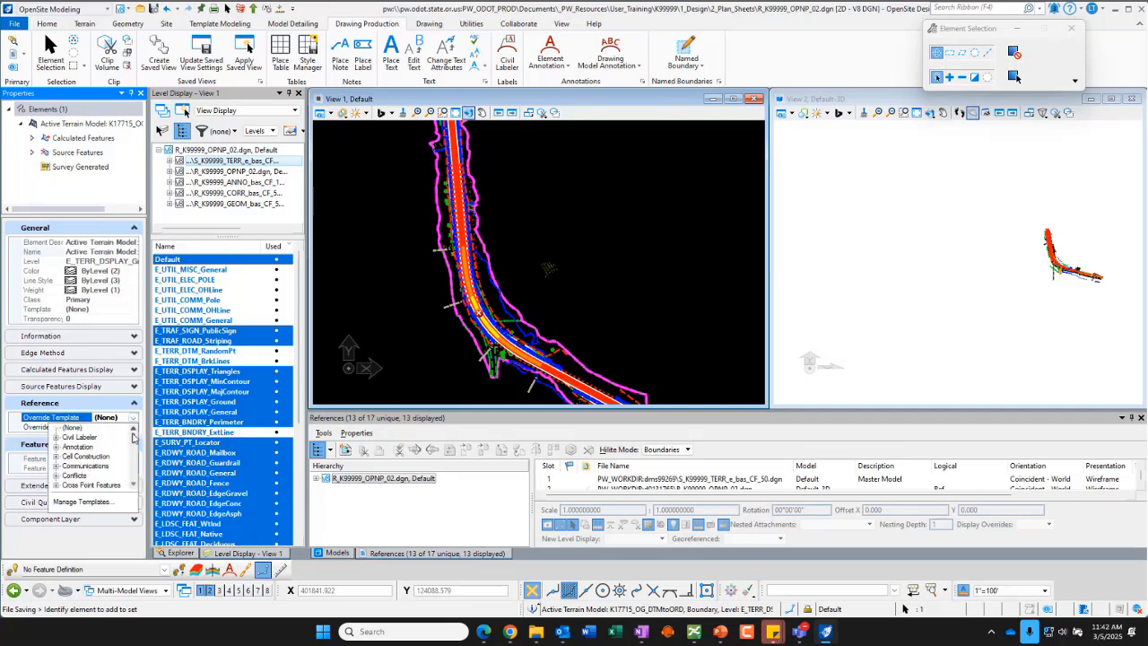
{"action": "left_click_drag", "start_coordinate": [134, 439], "coordinate": [136, 472]}
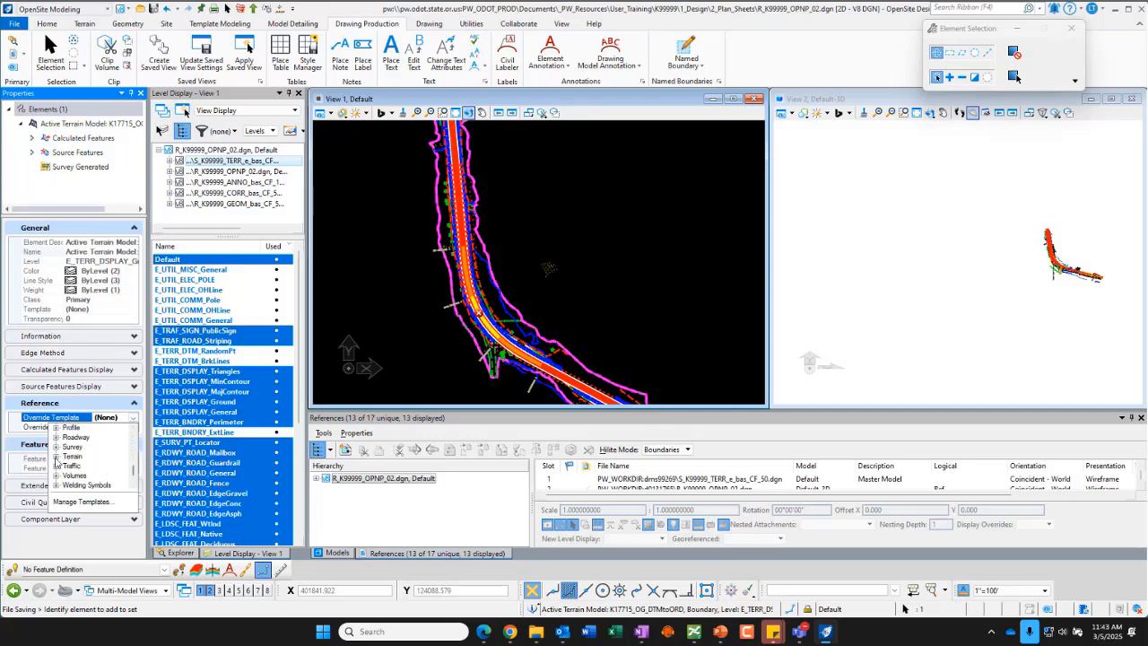
{"action": "left_click", "coordinate": [55, 458]}
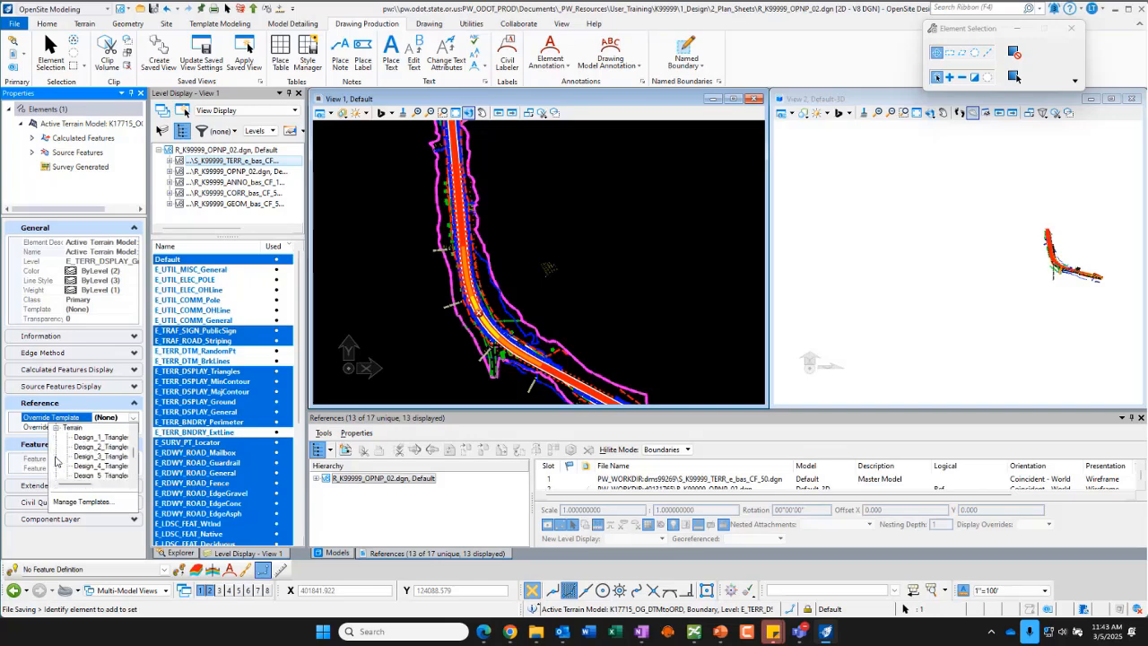
{"action": "left_click_drag", "start_coordinate": [133, 453], "coordinate": [92, 486]}
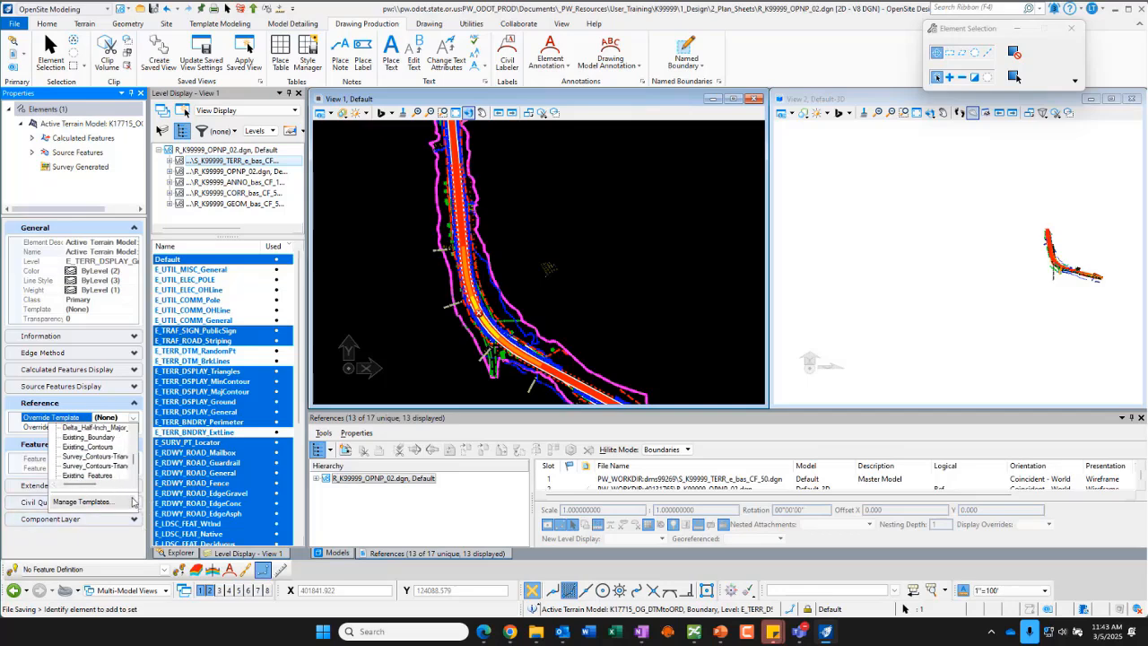
{"action": "left_click", "coordinate": [98, 447]}
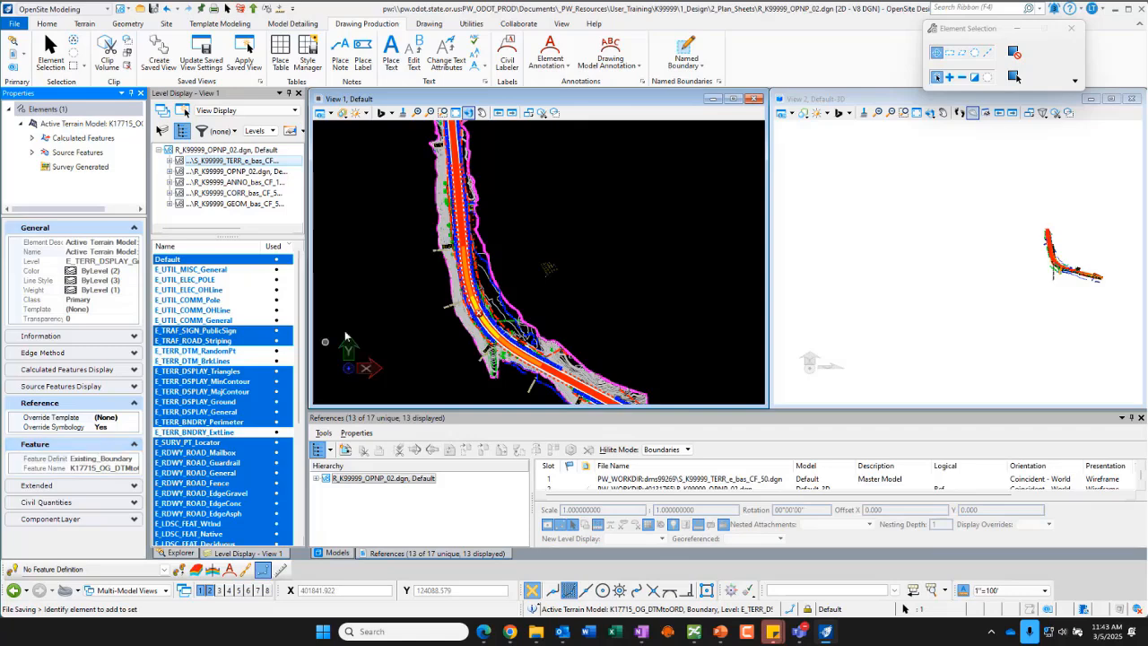
Step: Zoom in View 1 to inspect the terrain contours displayed with the override template
{"action": "scroll", "coordinate": [538, 351], "scroll_direction": "up", "scroll_amount": 5}
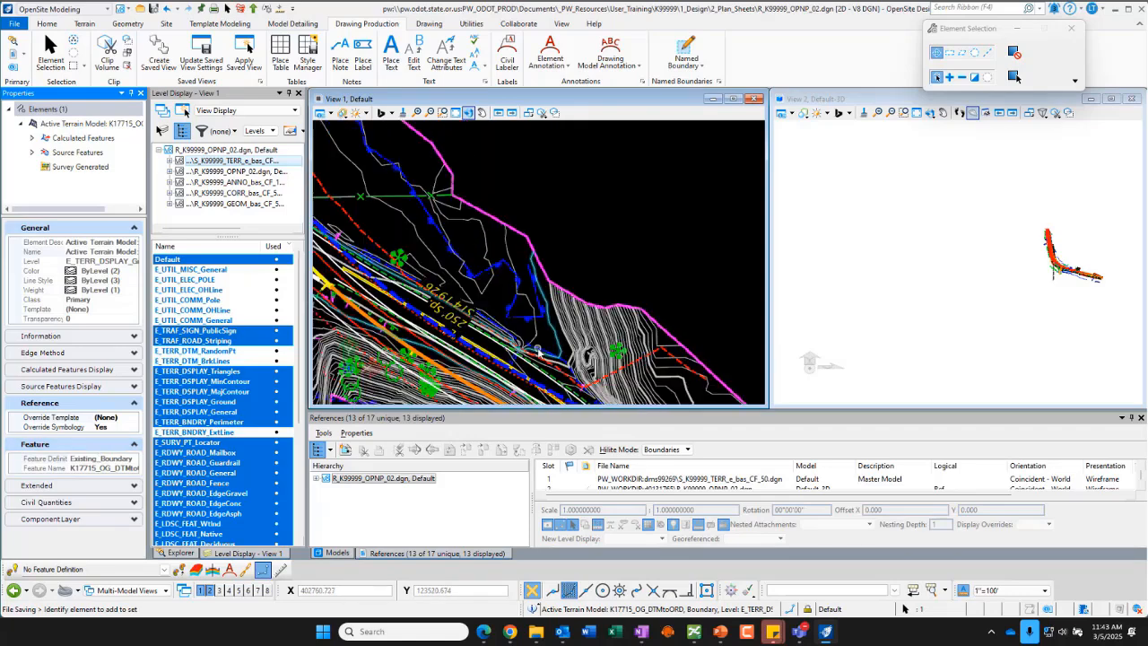
{"action": "scroll", "coordinate": [588, 303], "scroll_direction": "up", "scroll_amount": 3}
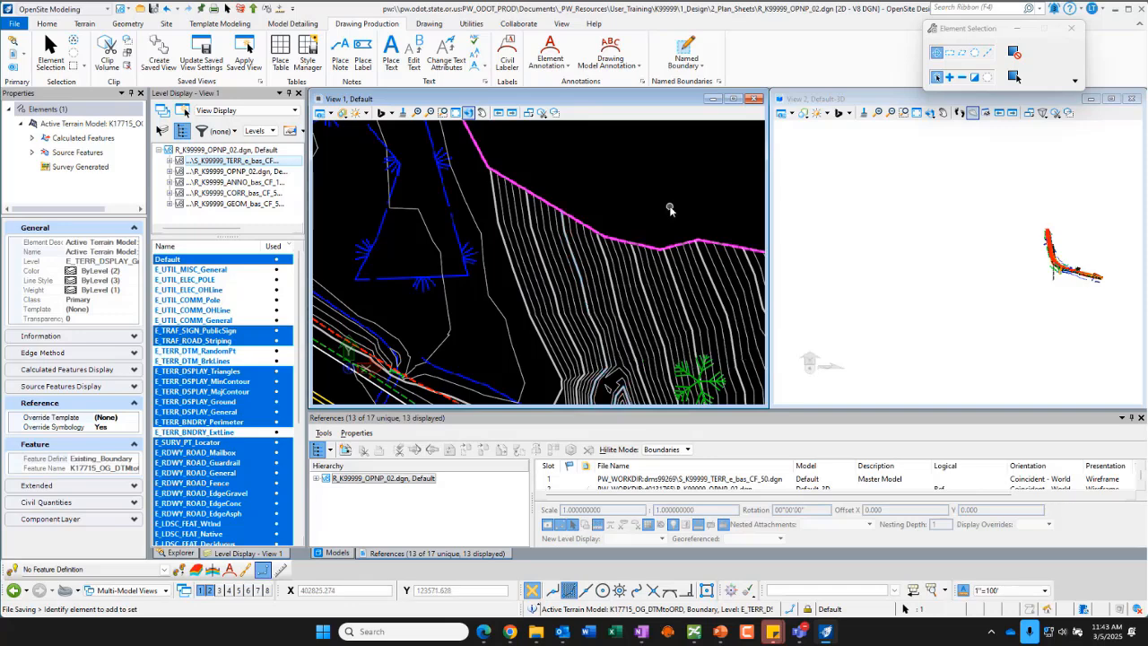
{"action": "scroll", "coordinate": [670, 208], "scroll_direction": "down", "scroll_amount": 5}
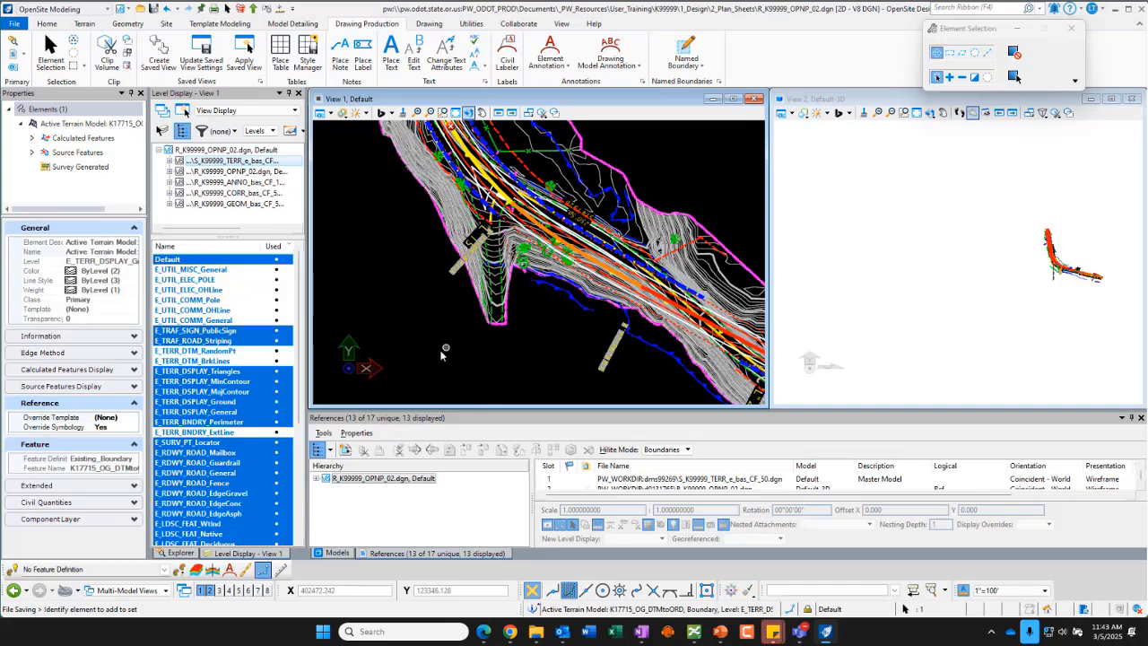
Step: Start Label Terrain Spots with ODOT Notes text style and select the existing ground terrain model K17715_OG_DTMtoORD
{"action": "scroll", "coordinate": [418, 363], "scroll_direction": "down", "scroll_amount": 2}
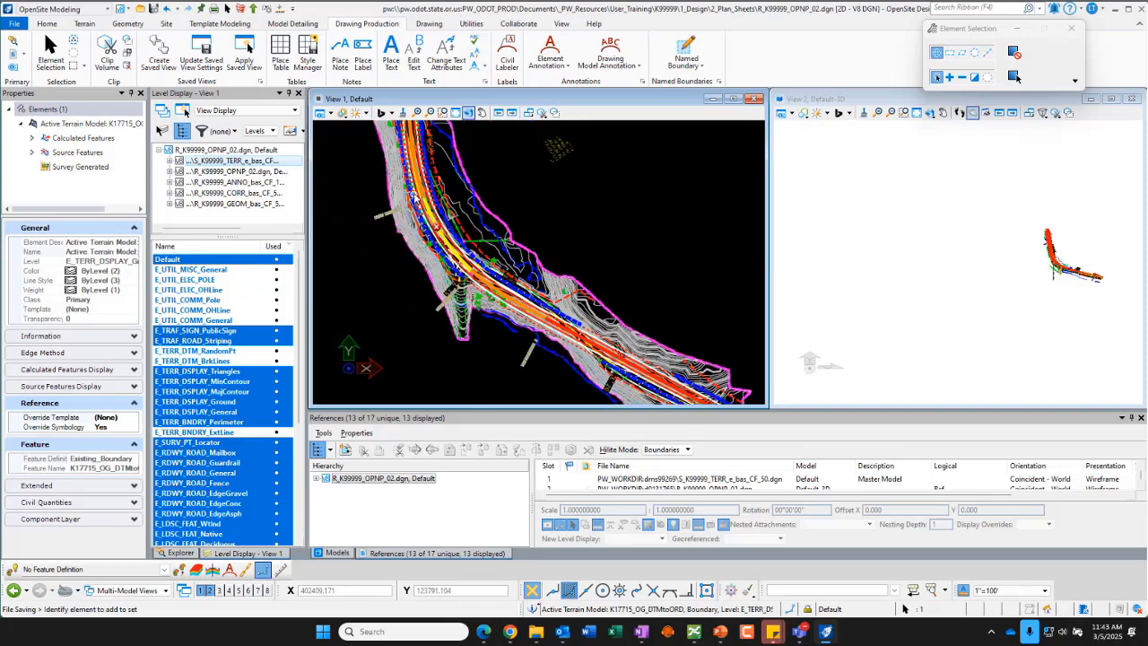
{"action": "mouse_move", "coordinate": [448, 190]}
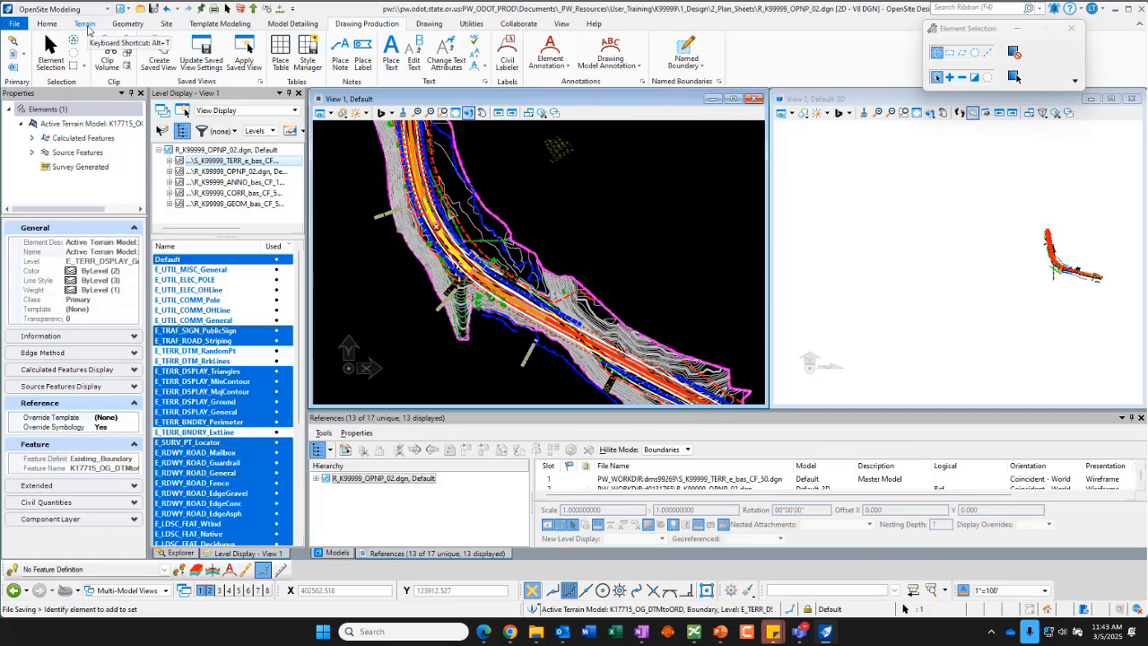
{"action": "left_click", "coordinate": [85, 24]}
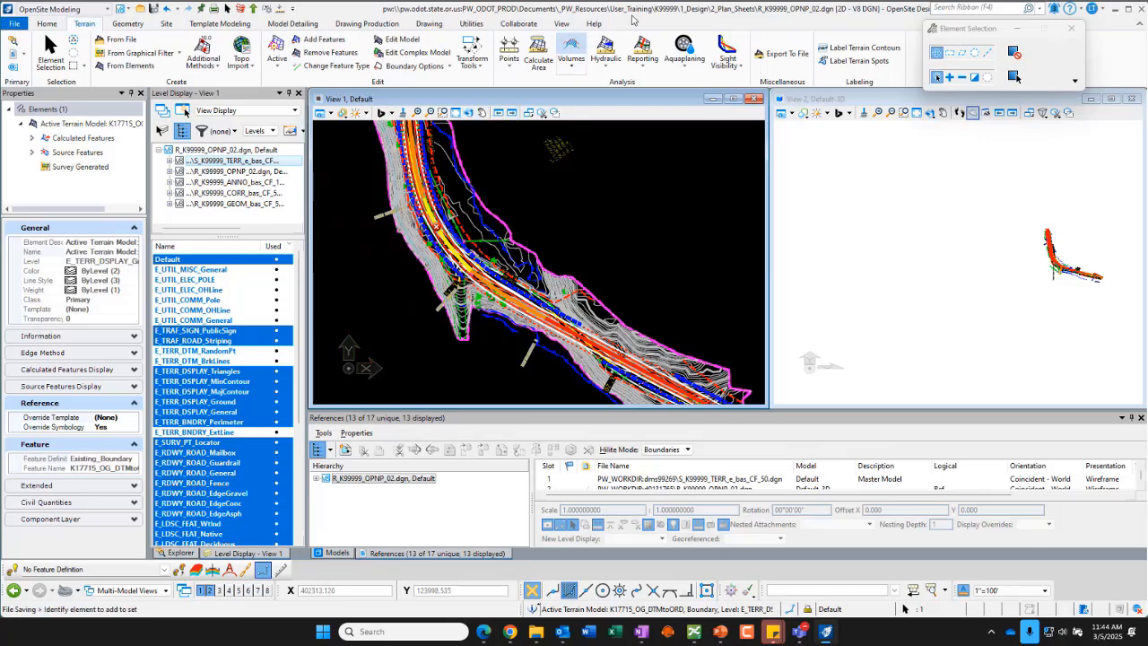
{"action": "left_click", "coordinate": [856, 61]}
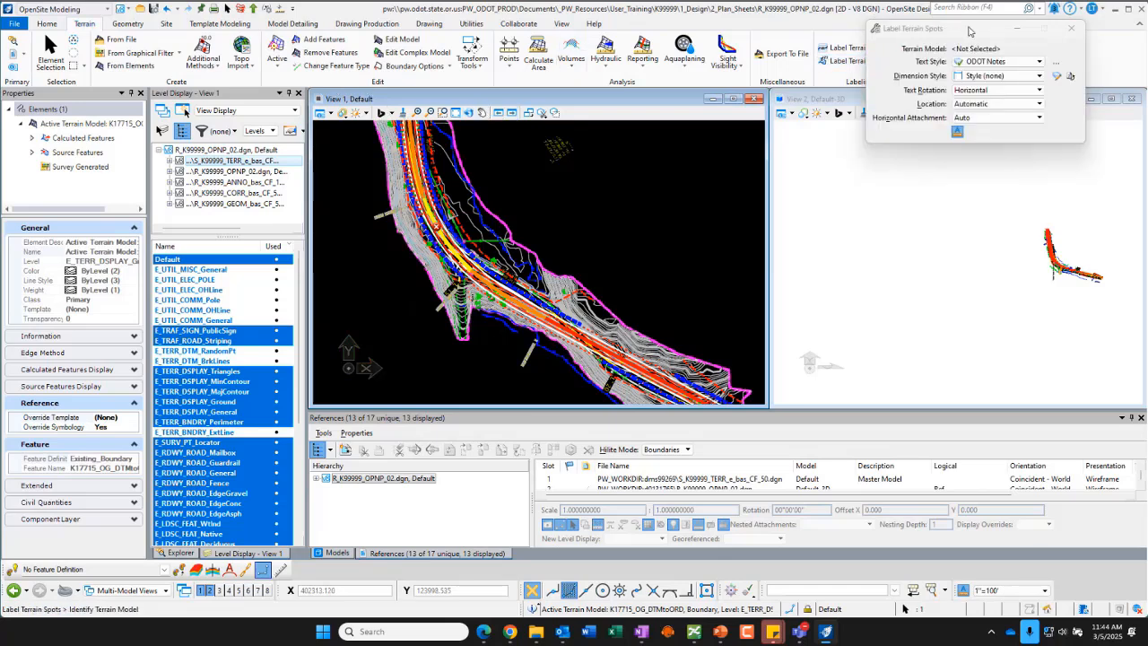
{"action": "left_click_drag", "start_coordinate": [969, 31], "coordinate": [950, 74]}
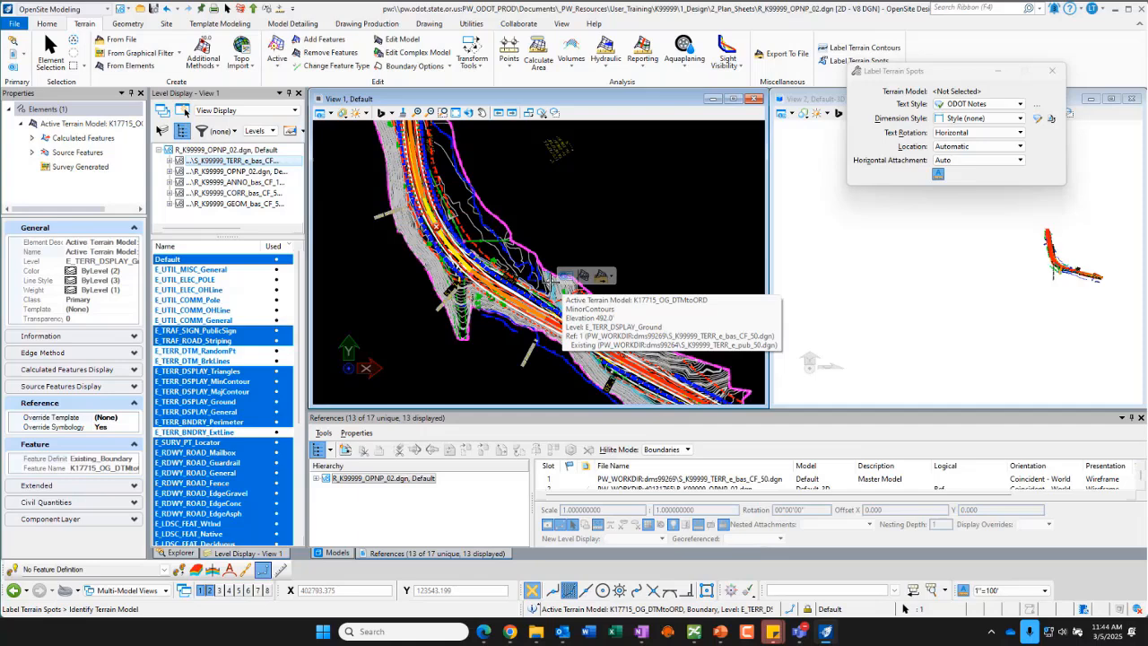
{"action": "left_click", "coordinate": [549, 281]}
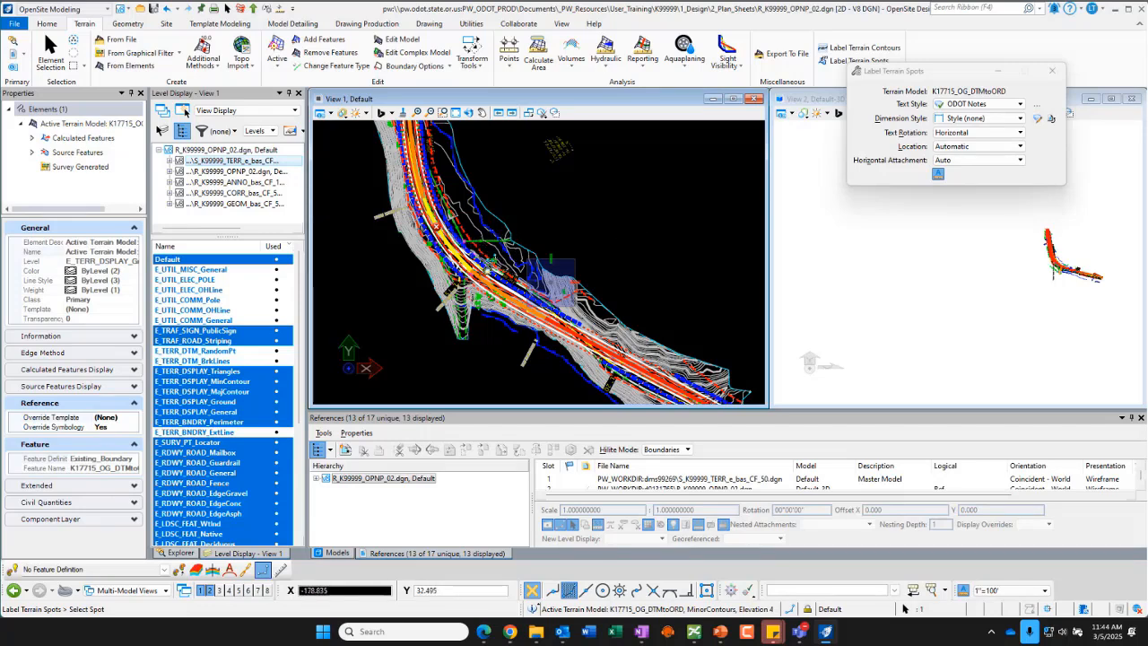
Step: Place a terrain spot elevation label at a point beside the roadway and exit the command
{"action": "scroll", "coordinate": [497, 256], "scroll_direction": "up", "scroll_amount": 3}
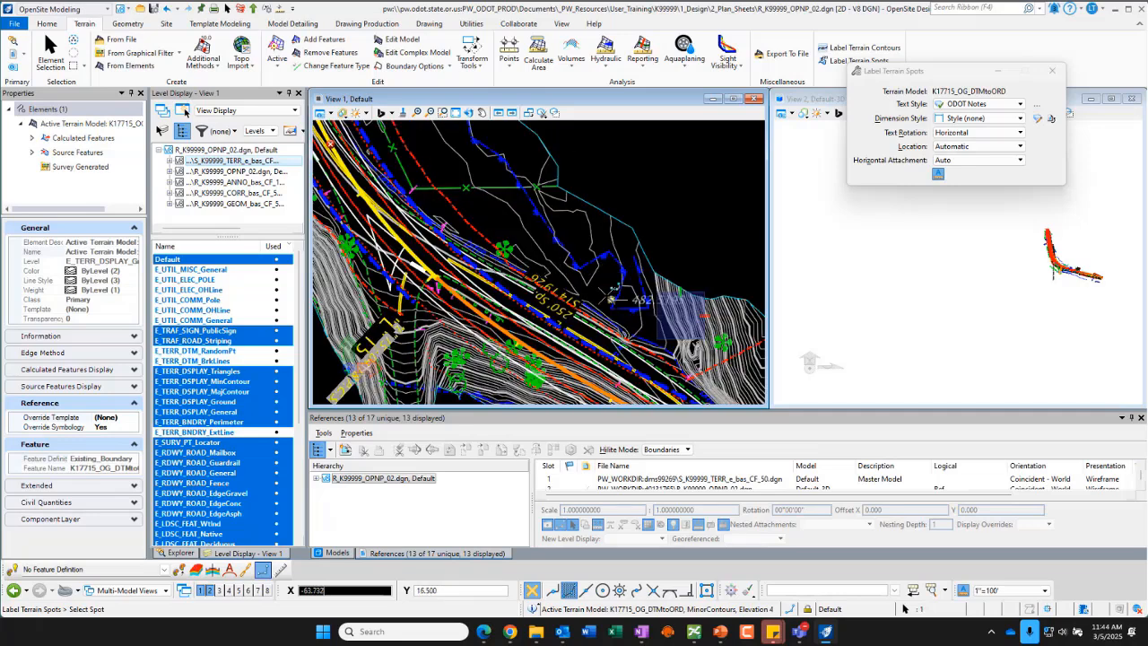
{"action": "scroll", "coordinate": [592, 278], "scroll_direction": "down", "scroll_amount": 4}
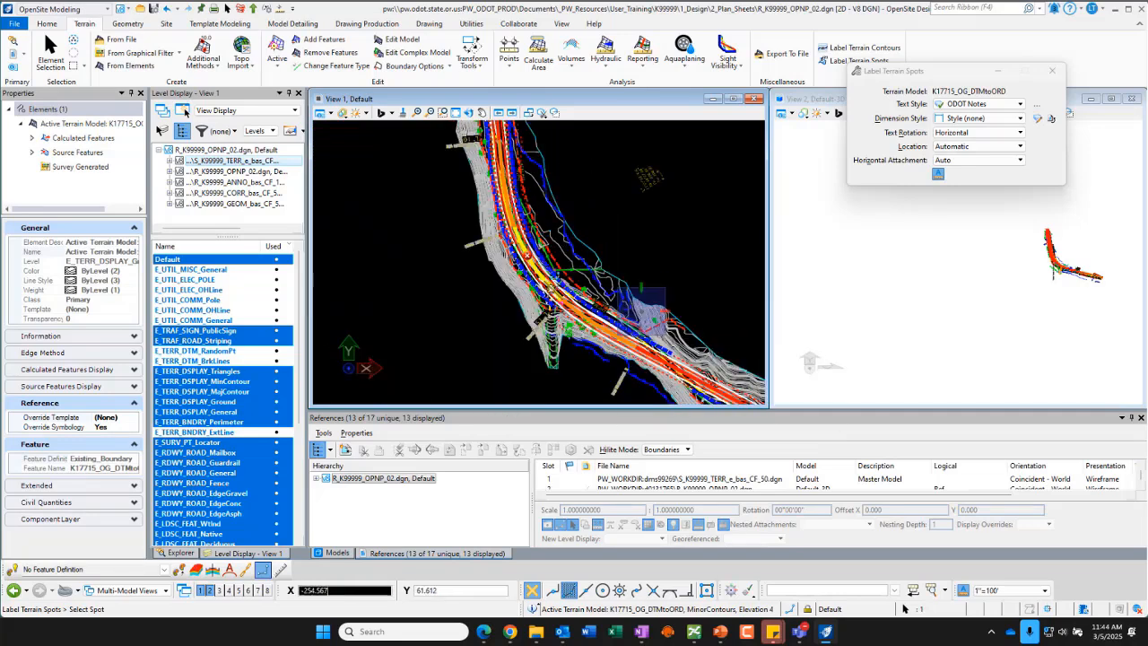
{"action": "scroll", "coordinate": [556, 206], "scroll_direction": "down", "scroll_amount": 4}
{"action": "scroll", "coordinate": [543, 220], "scroll_direction": "up", "scroll_amount": 5}
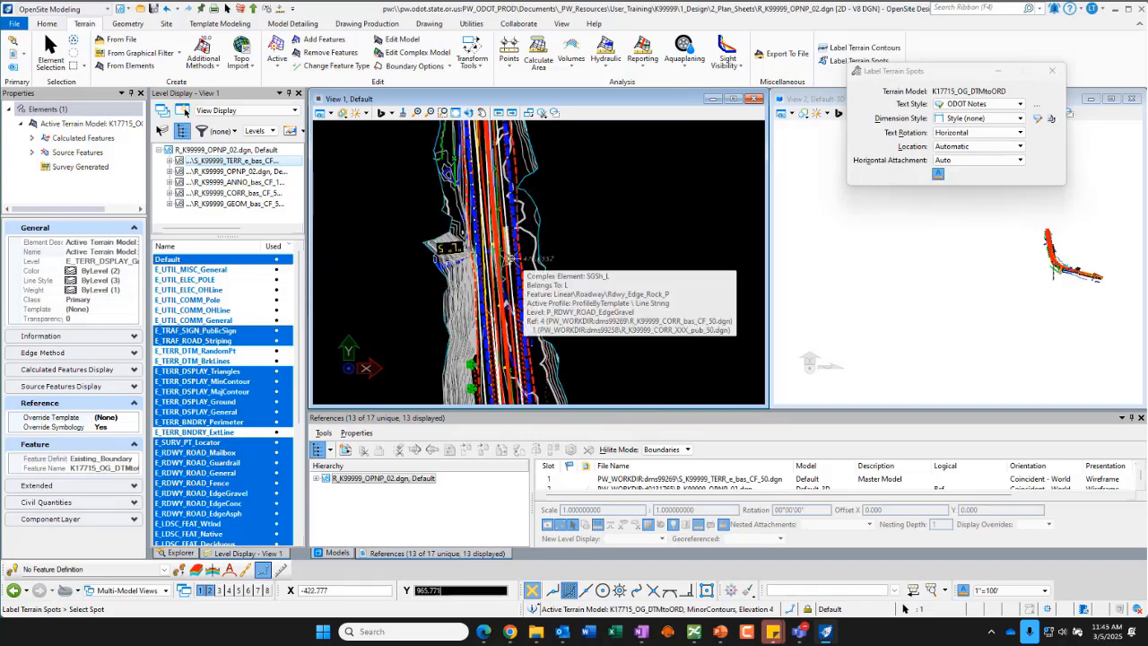
{"action": "scroll", "coordinate": [516, 247], "scroll_direction": "up", "scroll_amount": 5}
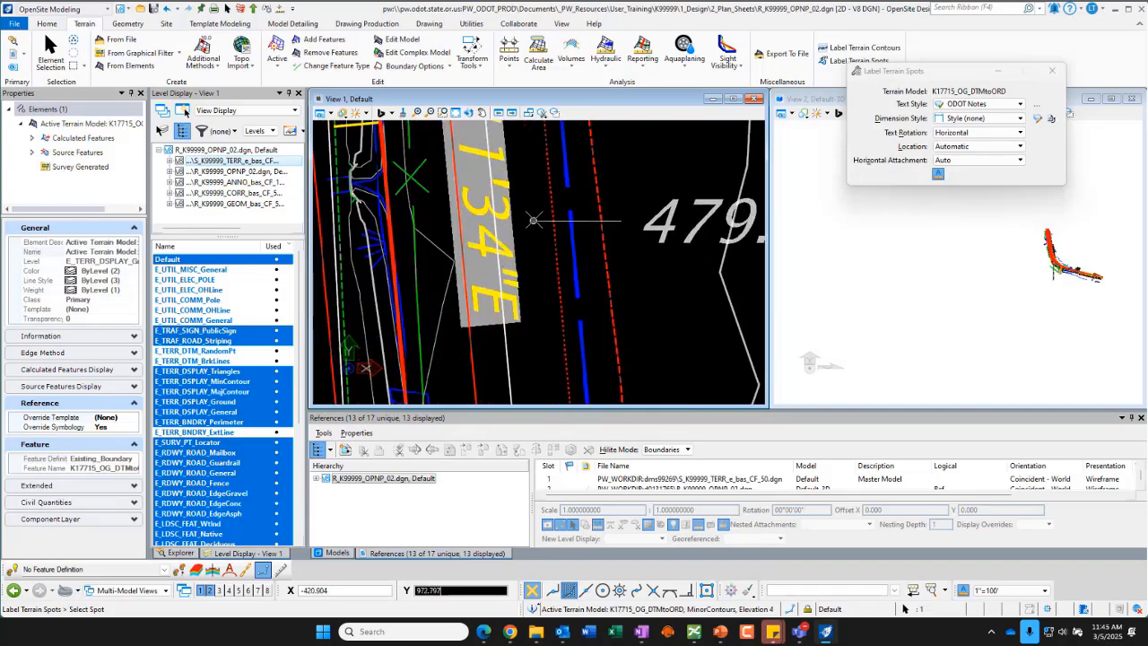
{"action": "scroll", "coordinate": [475, 188], "scroll_direction": "down", "scroll_amount": 3}
{"action": "scroll", "coordinate": [472, 186], "scroll_direction": "down", "scroll_amount": 2}
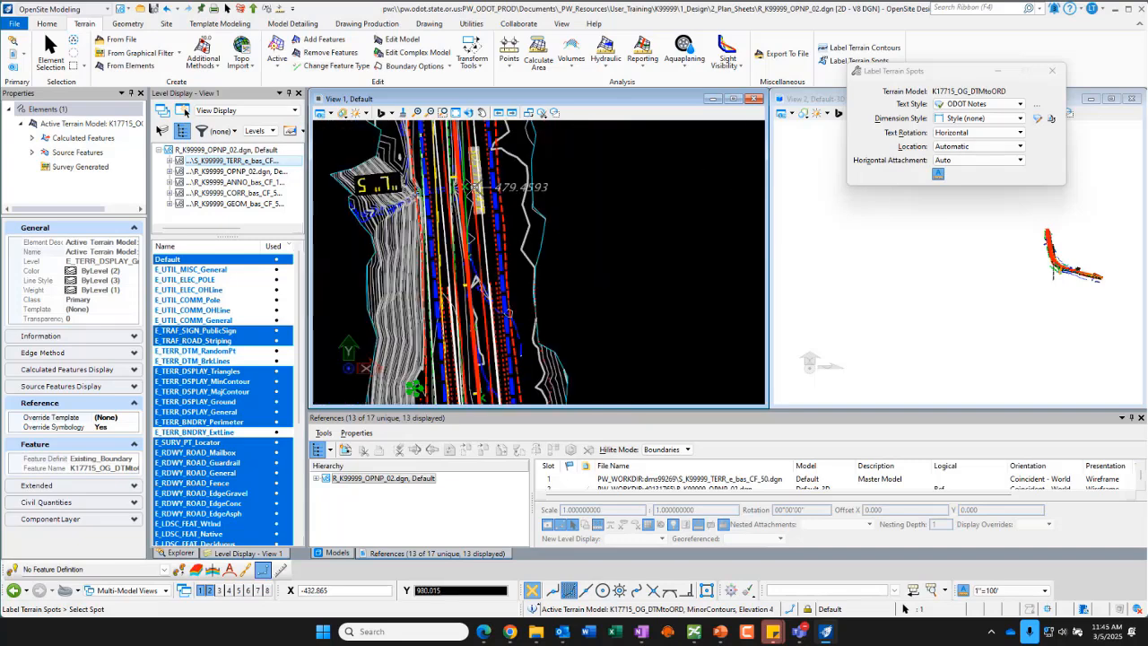
{"action": "scroll", "coordinate": [466, 185], "scroll_direction": "down", "scroll_amount": 2}
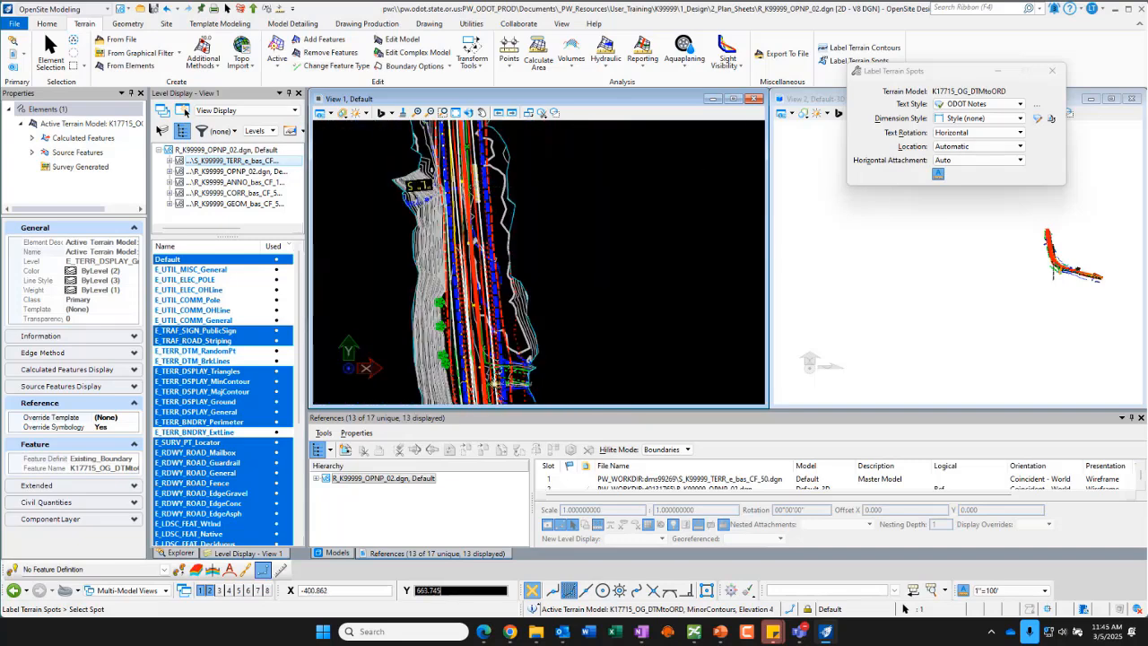
{"action": "scroll", "coordinate": [518, 376], "scroll_direction": "up", "scroll_amount": 3}
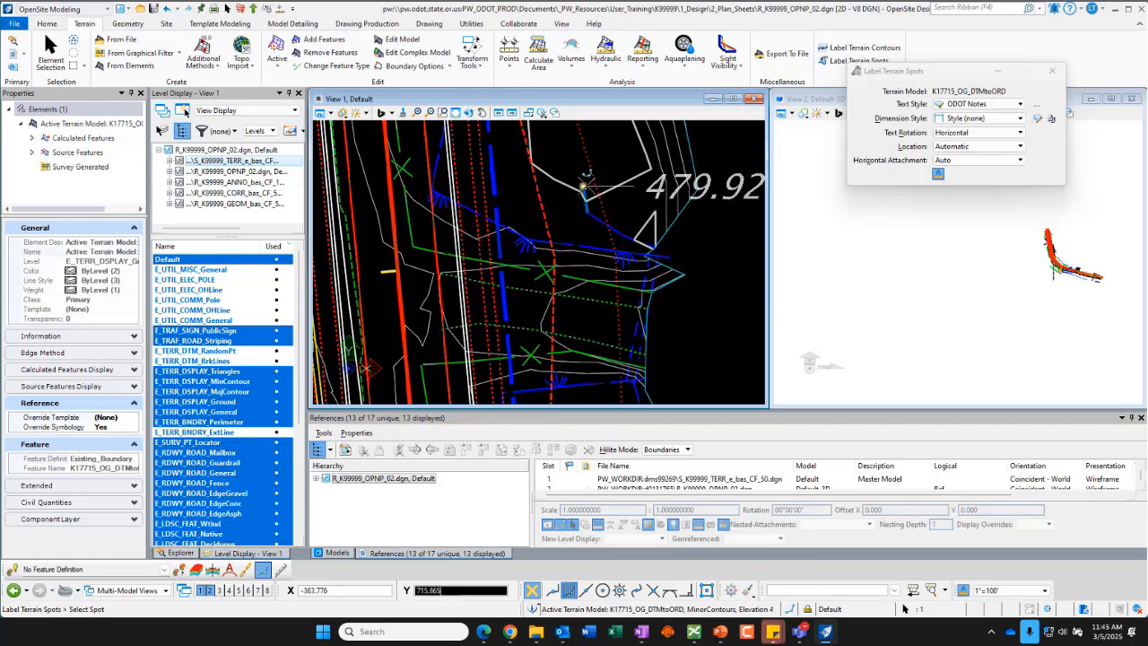
{"action": "left_click", "coordinate": [582, 185]}
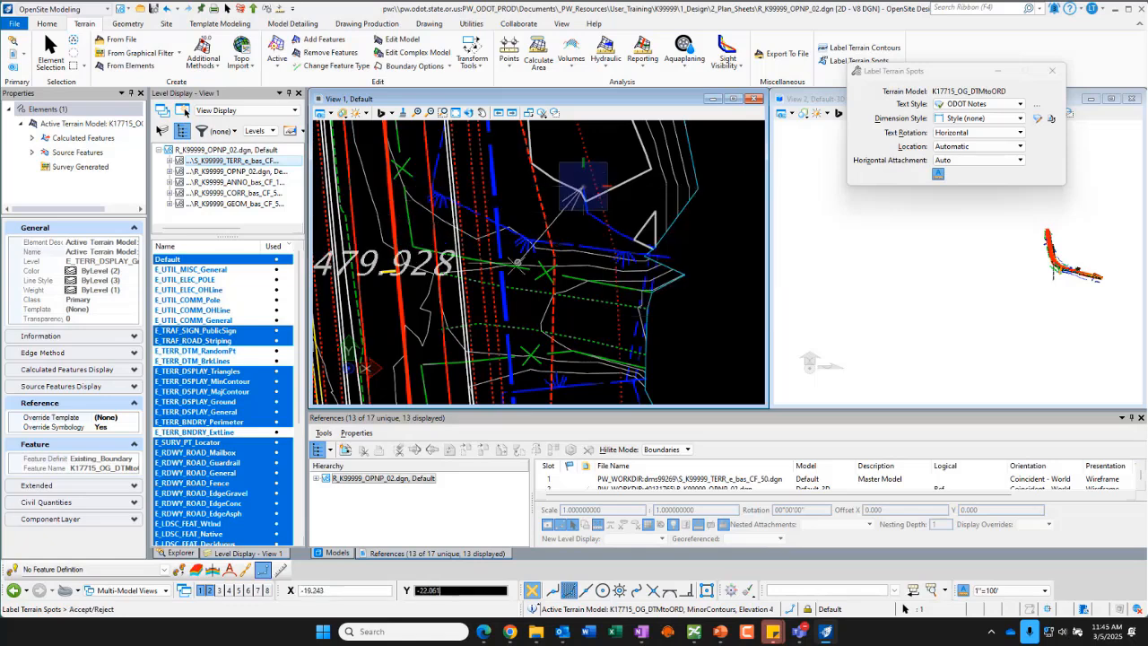
{"action": "scroll", "coordinate": [501, 218], "scroll_direction": "down", "scroll_amount": 1}
{"action": "scroll", "coordinate": [500, 218], "scroll_direction": "up", "scroll_amount": 1}
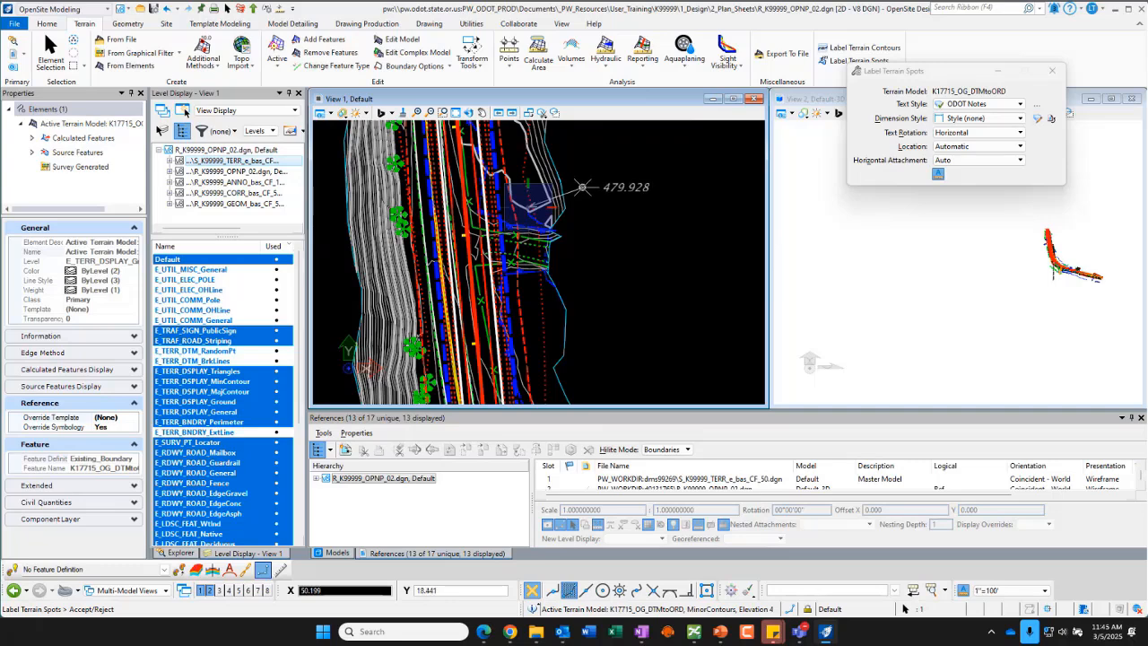
{"action": "left_click", "coordinate": [582, 186]}
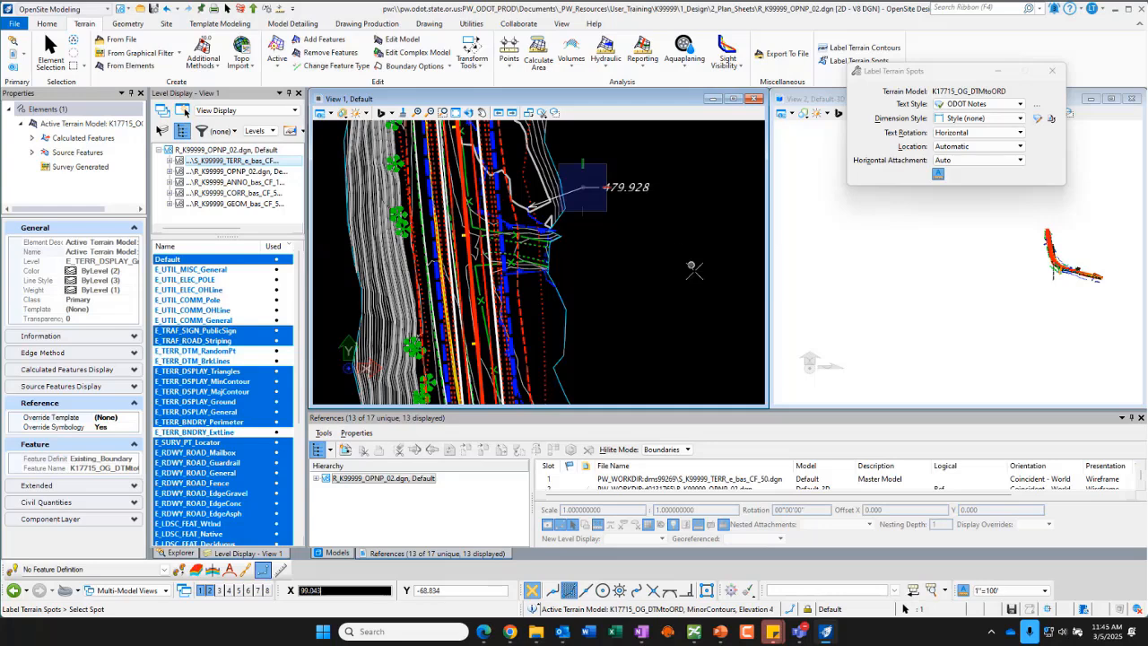
{"action": "key", "text": "Escape"}
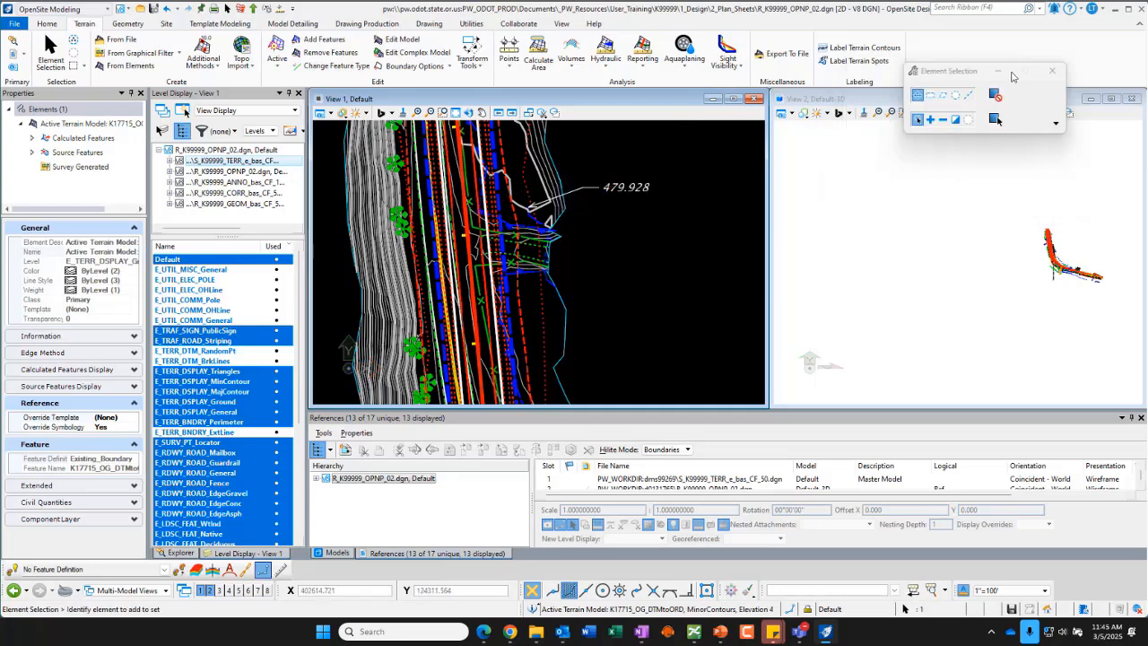
Step: Select the 479.928 spot label to inspect its properties, then clear the selection
{"action": "left_click", "coordinate": [622, 189]}
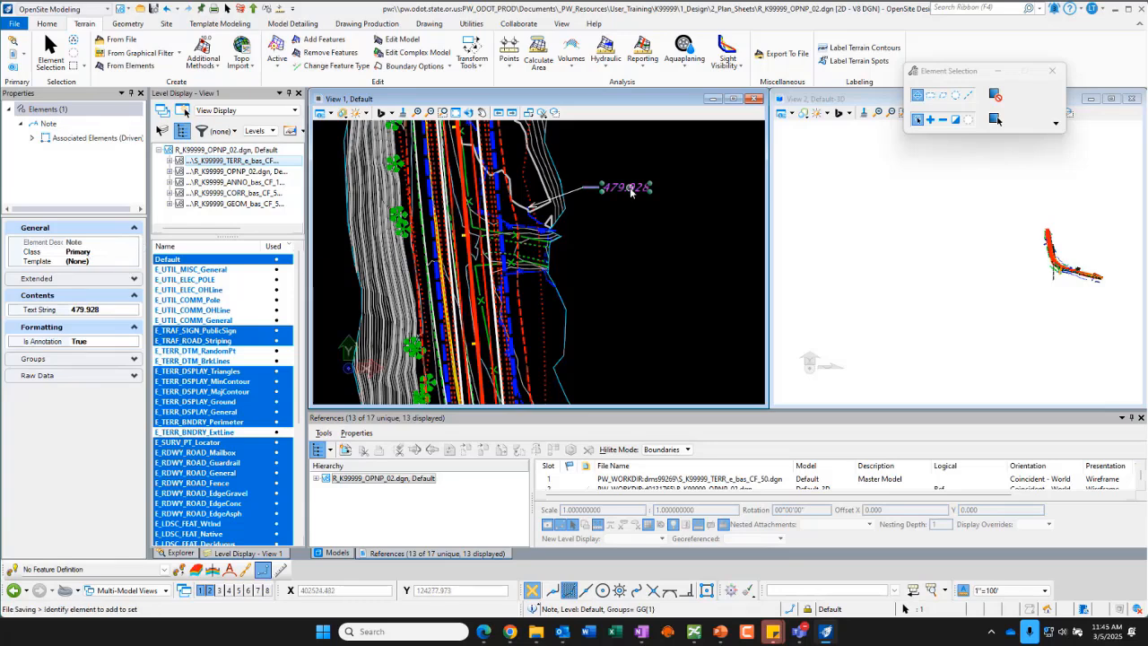
{"action": "mouse_move", "coordinate": [630, 191]}
{"action": "left_click", "coordinate": [634, 285]}
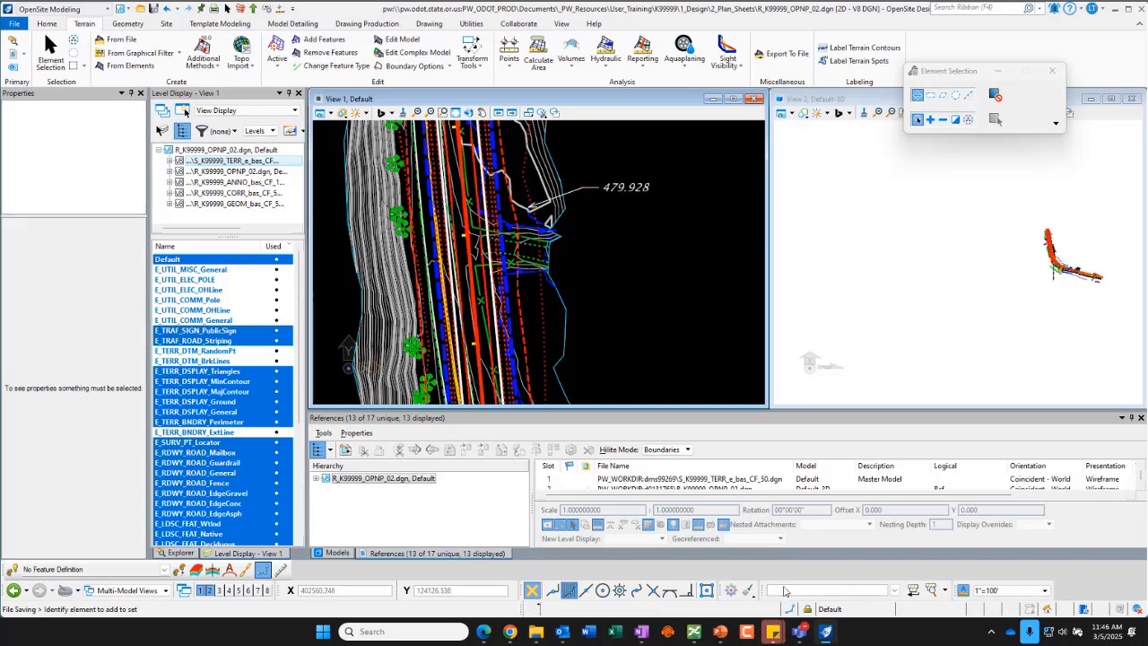
Step: Switch the annotation scale to 1"=50' and back to 1"=100'
{"action": "left_click", "coordinate": [1045, 590]}
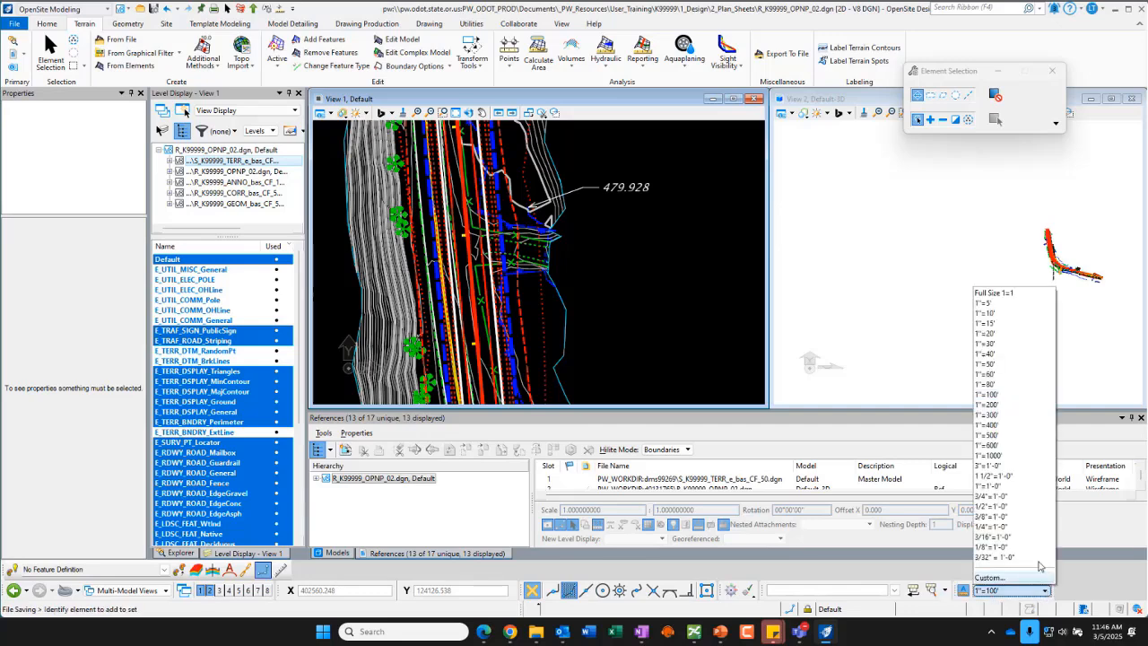
{"action": "left_click", "coordinate": [984, 363]}
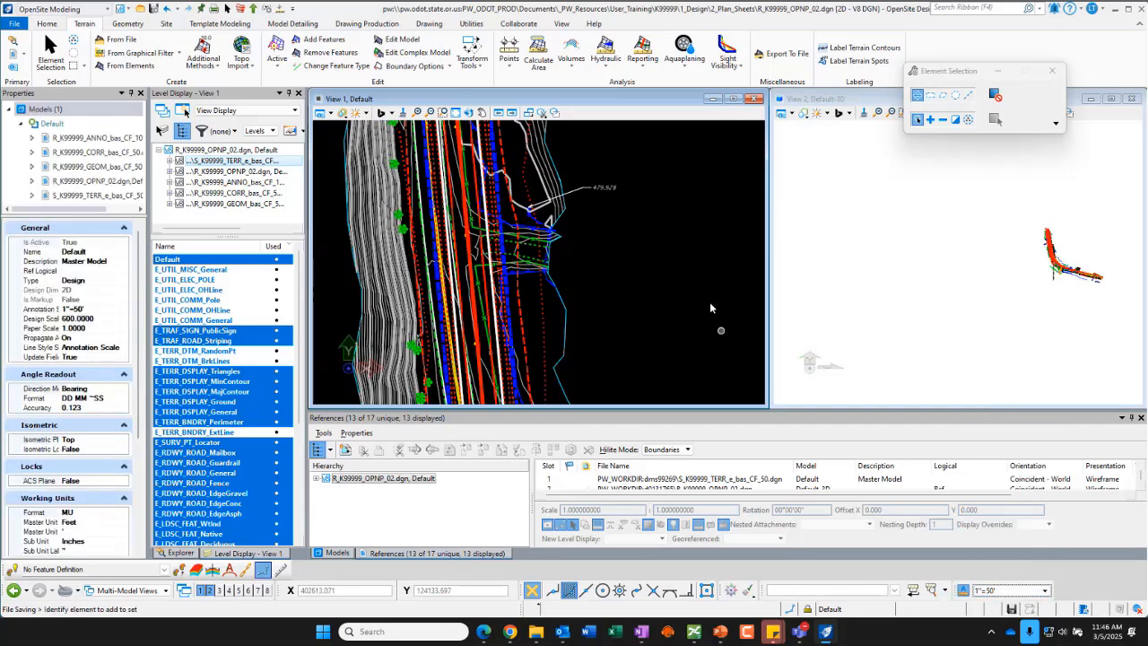
{"action": "left_click", "coordinate": [1040, 590]}
{"action": "left_click", "coordinate": [983, 395]}
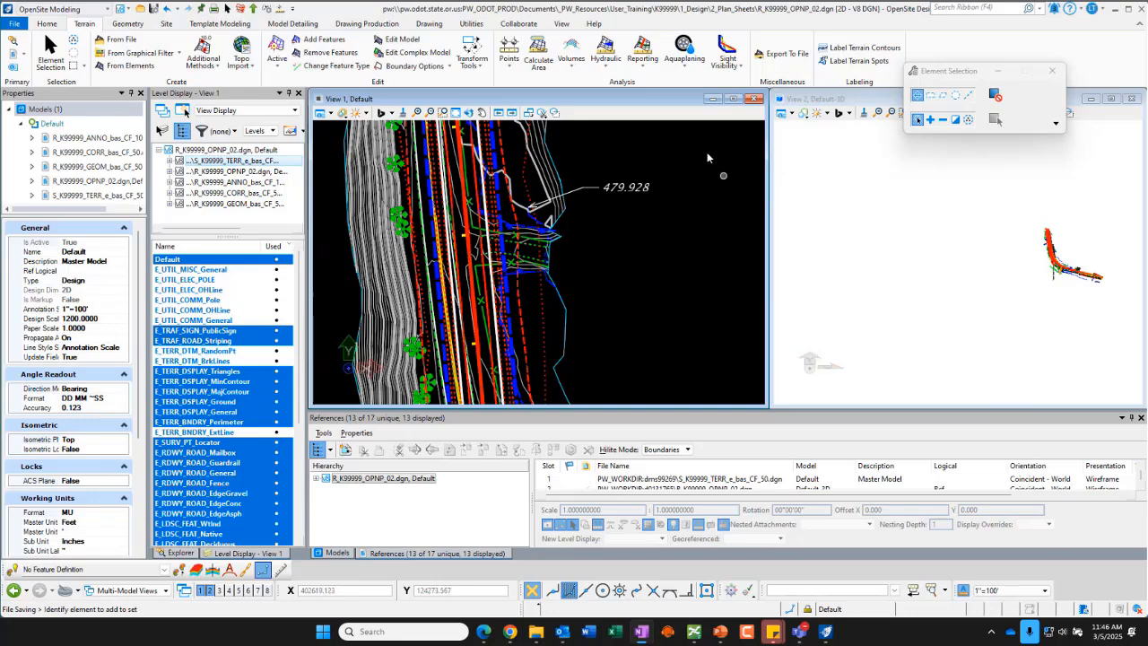
Step: Open the Civil Labeler and move its dialog over View 1
{"action": "scroll", "coordinate": [601, 296], "scroll_direction": "down", "scroll_amount": 2}
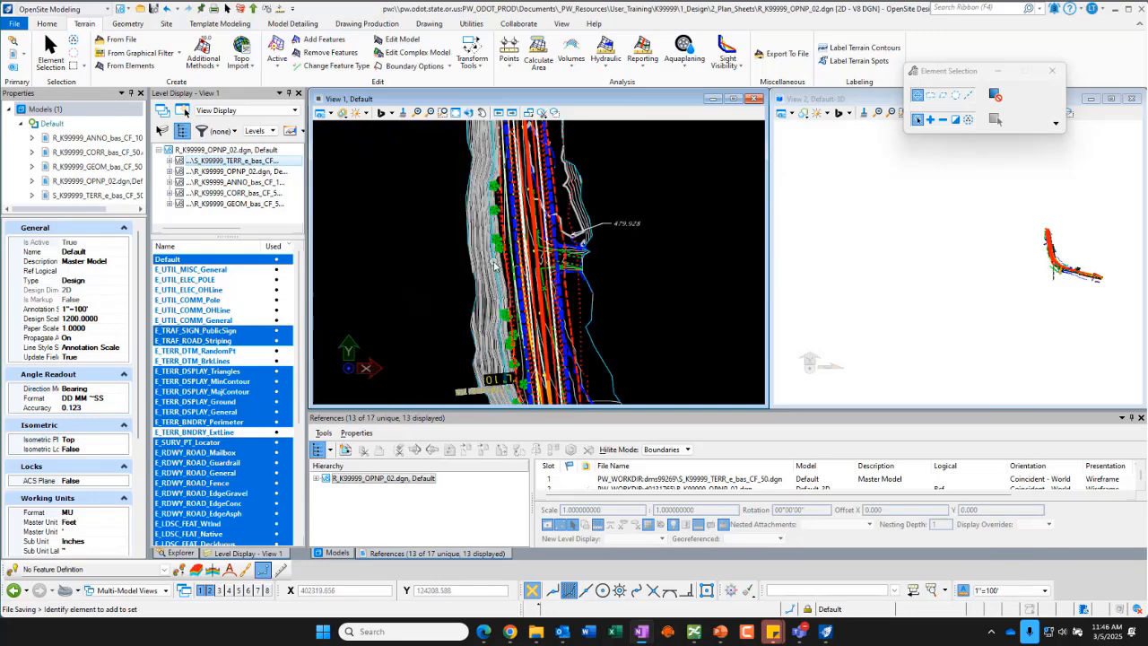
{"action": "scroll", "coordinate": [494, 266], "scroll_direction": "down", "scroll_amount": 2}
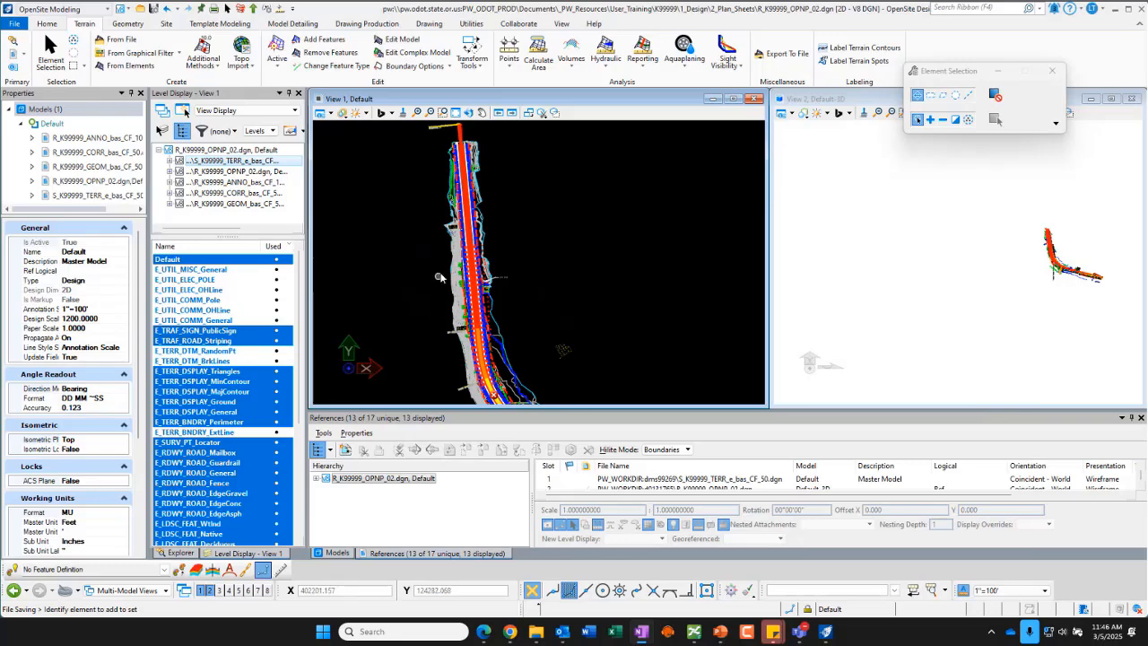
{"action": "scroll", "coordinate": [427, 309], "scroll_direction": "down", "scroll_amount": 2}
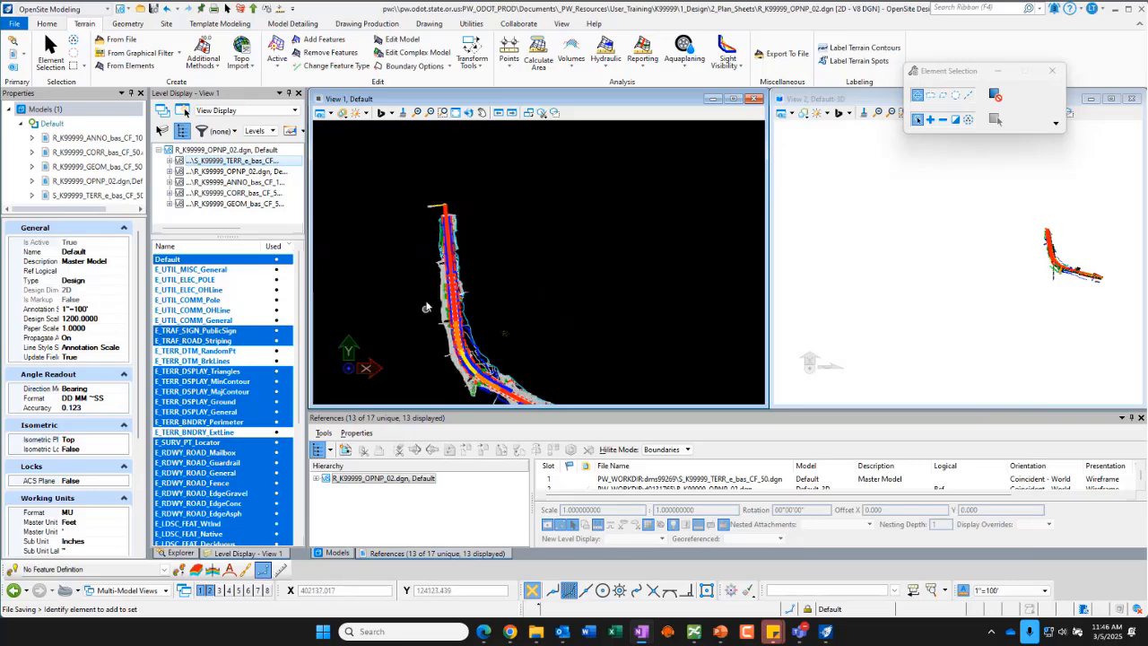
{"action": "scroll", "coordinate": [437, 211], "scroll_direction": "up", "scroll_amount": 3}
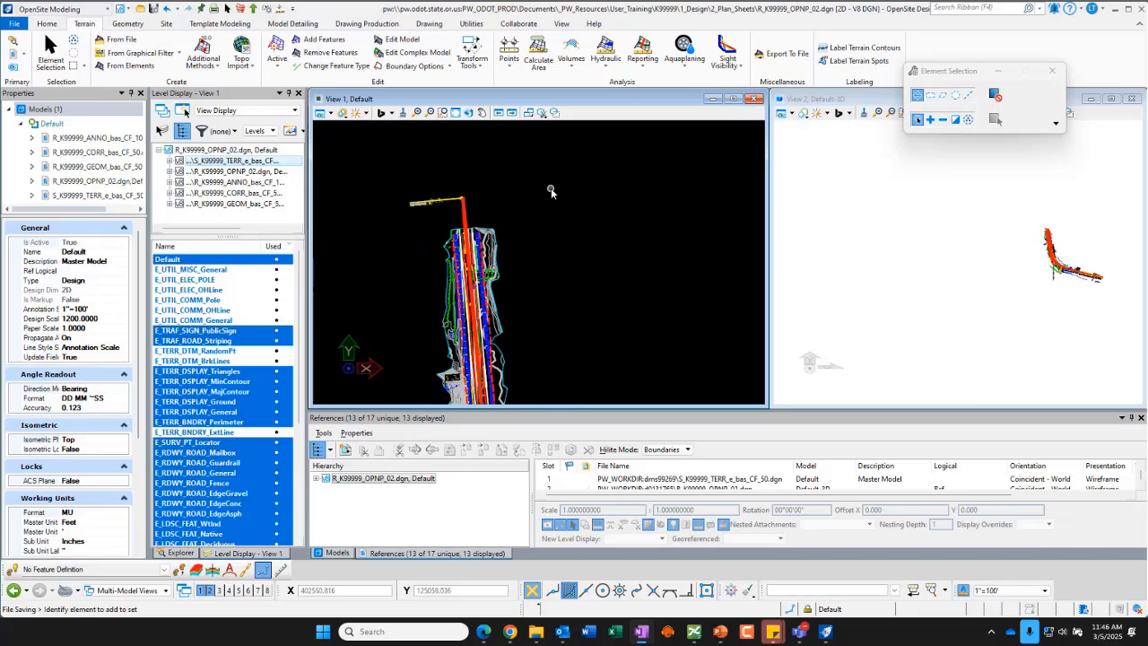
{"action": "left_click", "coordinate": [455, 112]}
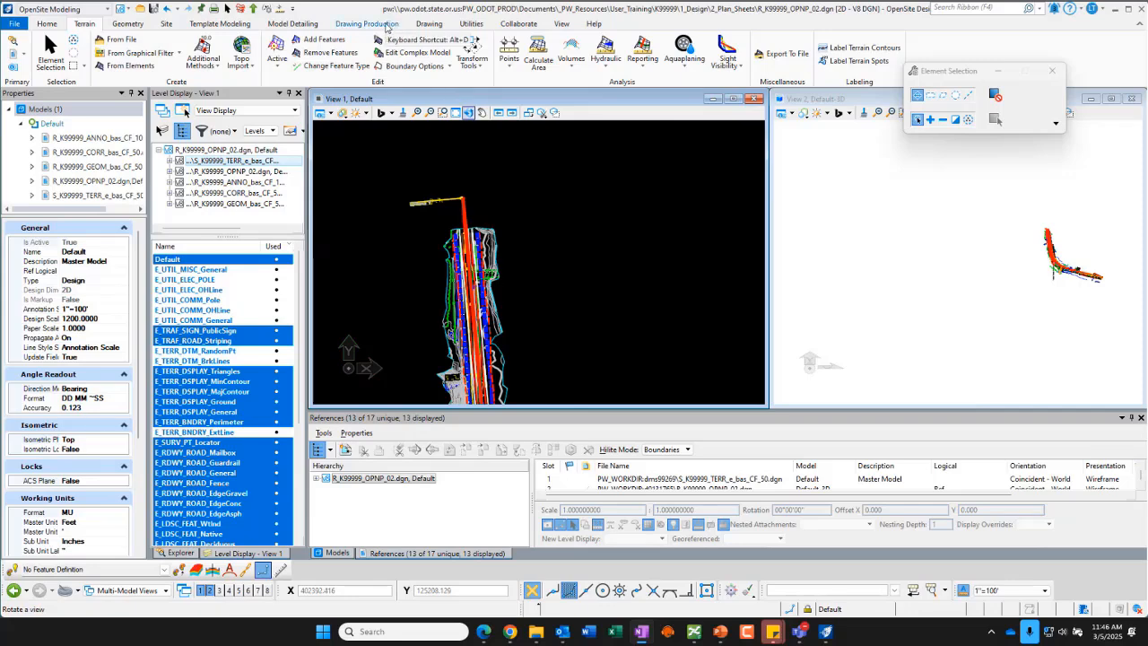
{"action": "left_click", "coordinate": [385, 25]}
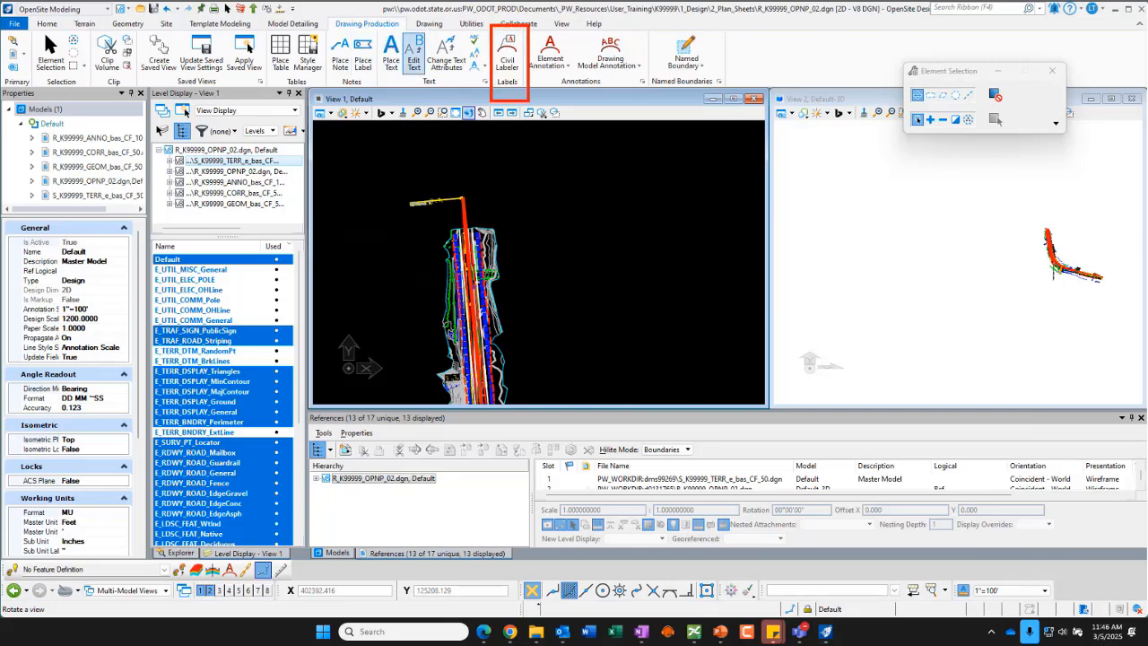
{"action": "left_click", "coordinate": [507, 59]}
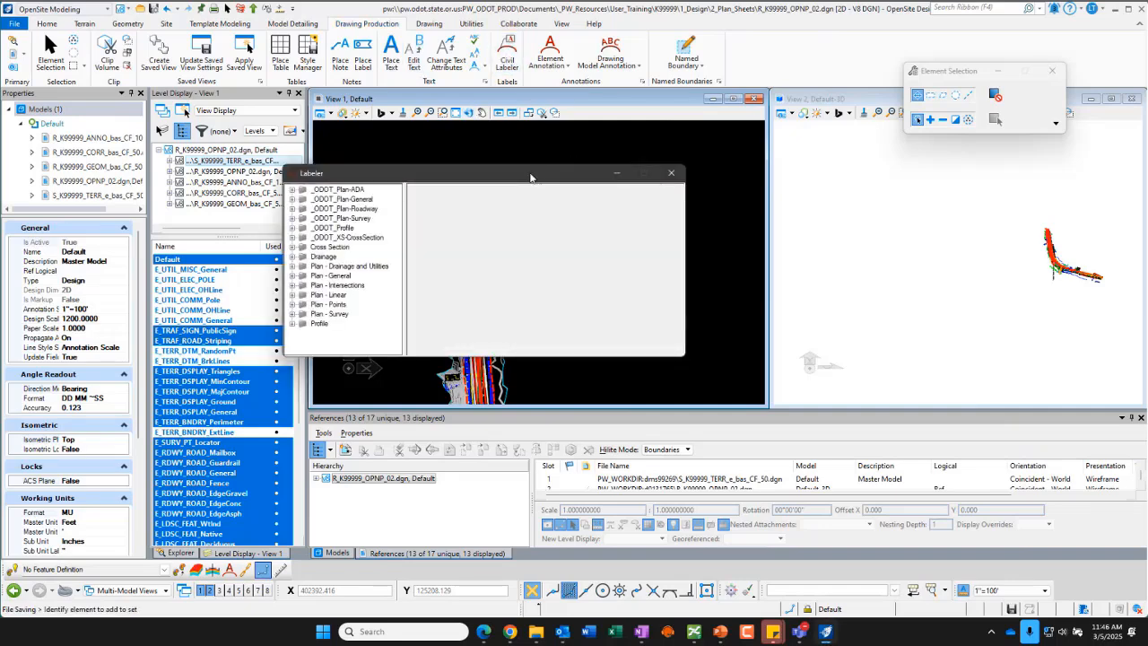
{"action": "left_click_drag", "start_coordinate": [529, 176], "coordinate": [760, 142]}
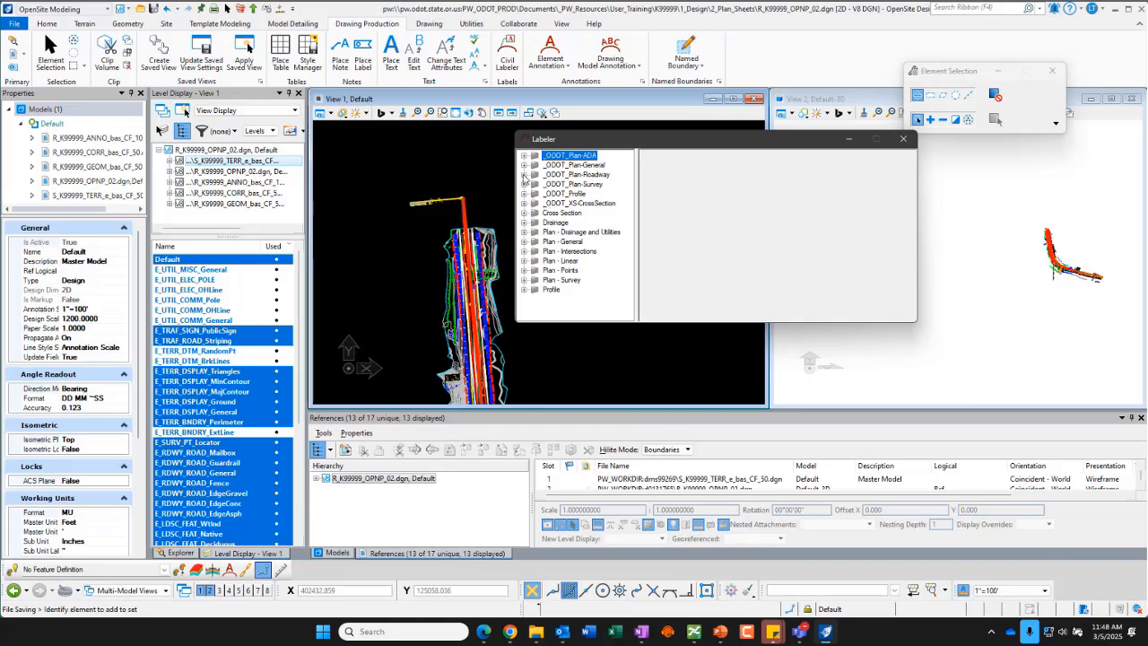
Step: Expand the _ODOT_Plan-Roadway label category in the Labeler
{"action": "left_click", "coordinate": [524, 174]}
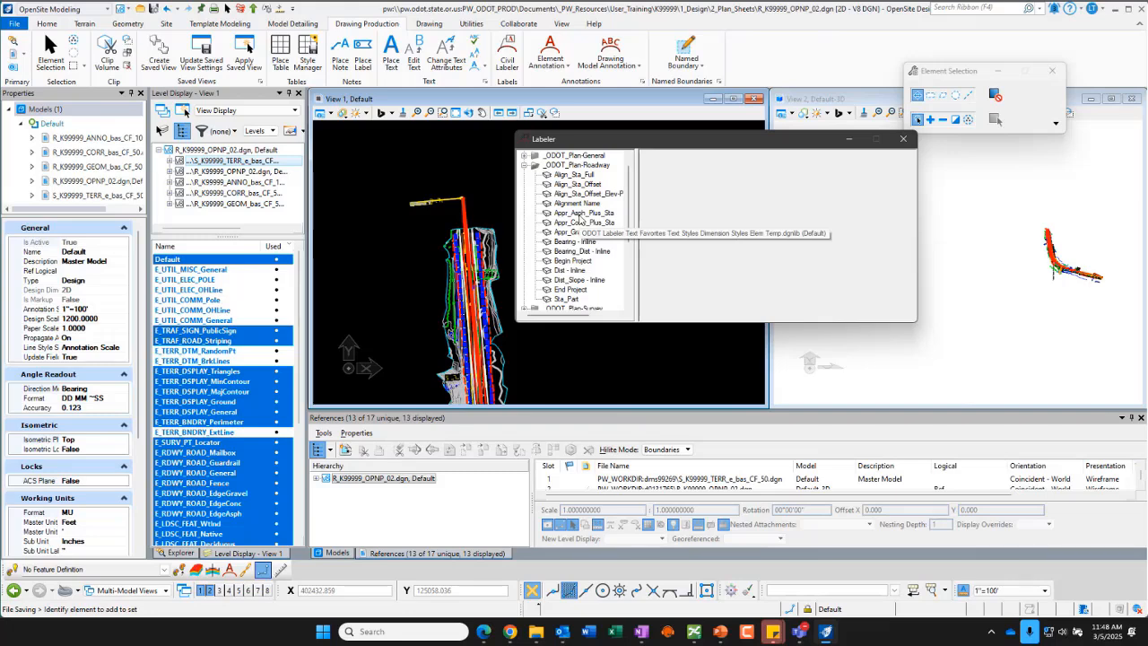
{"action": "scroll", "coordinate": [389, 225], "scroll_direction": "down", "scroll_amount": 2}
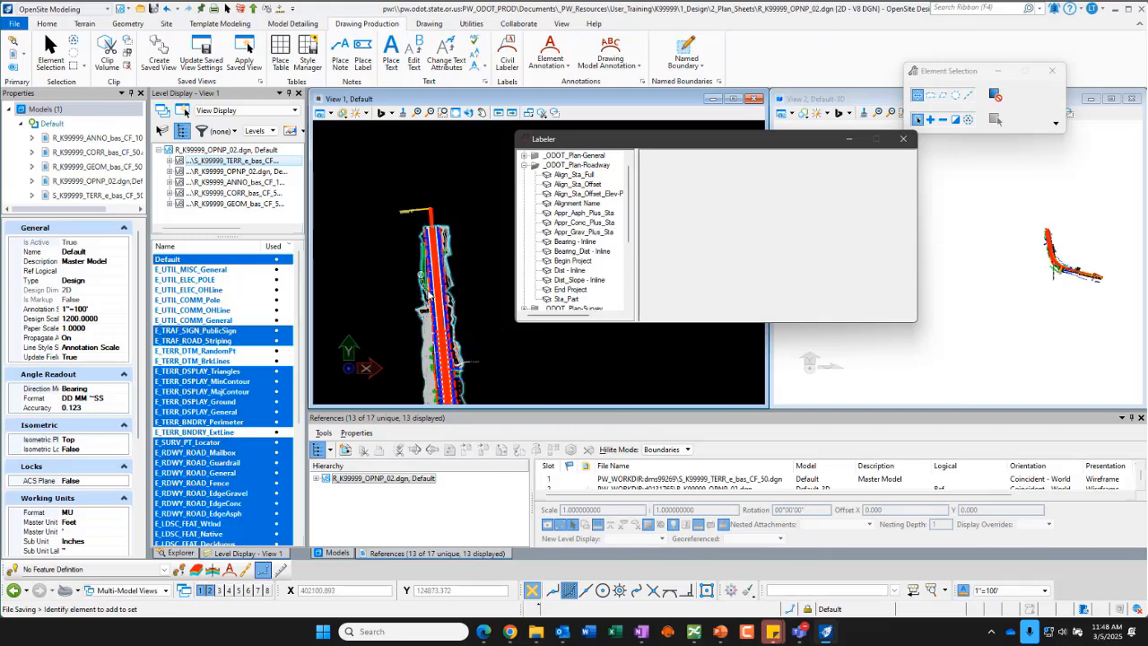
{"action": "scroll", "coordinate": [446, 278], "scroll_direction": "up", "scroll_amount": 3}
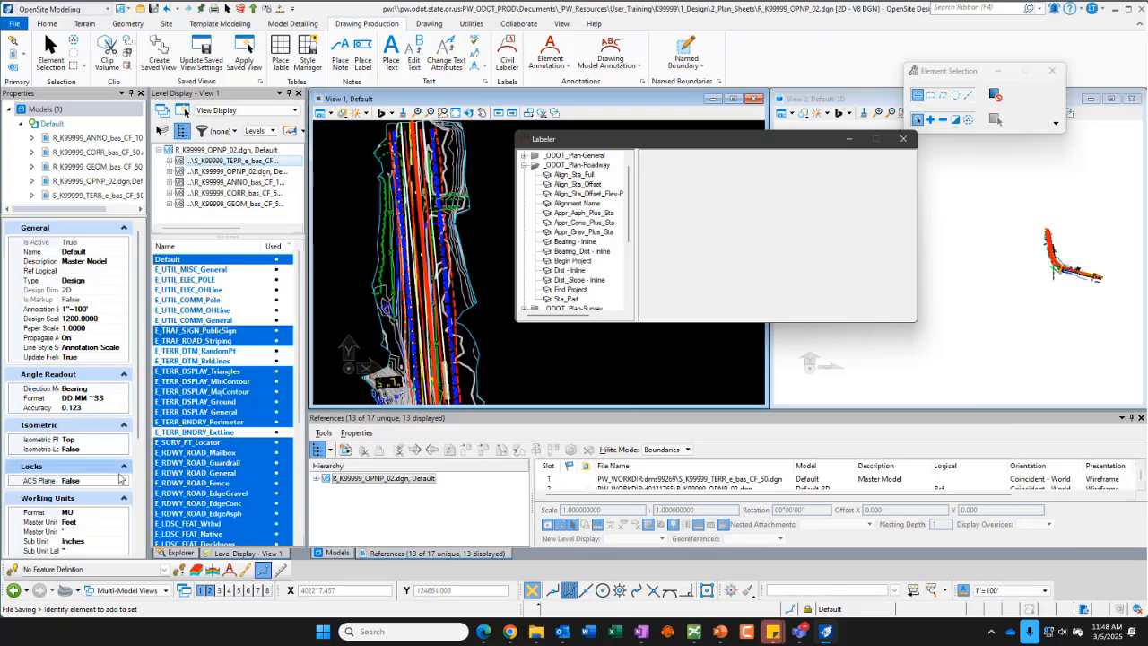
Step: Select the active terrain model boundary, set its Override Symbology to No, and clear the selection
{"action": "left_click", "coordinate": [464, 212]}
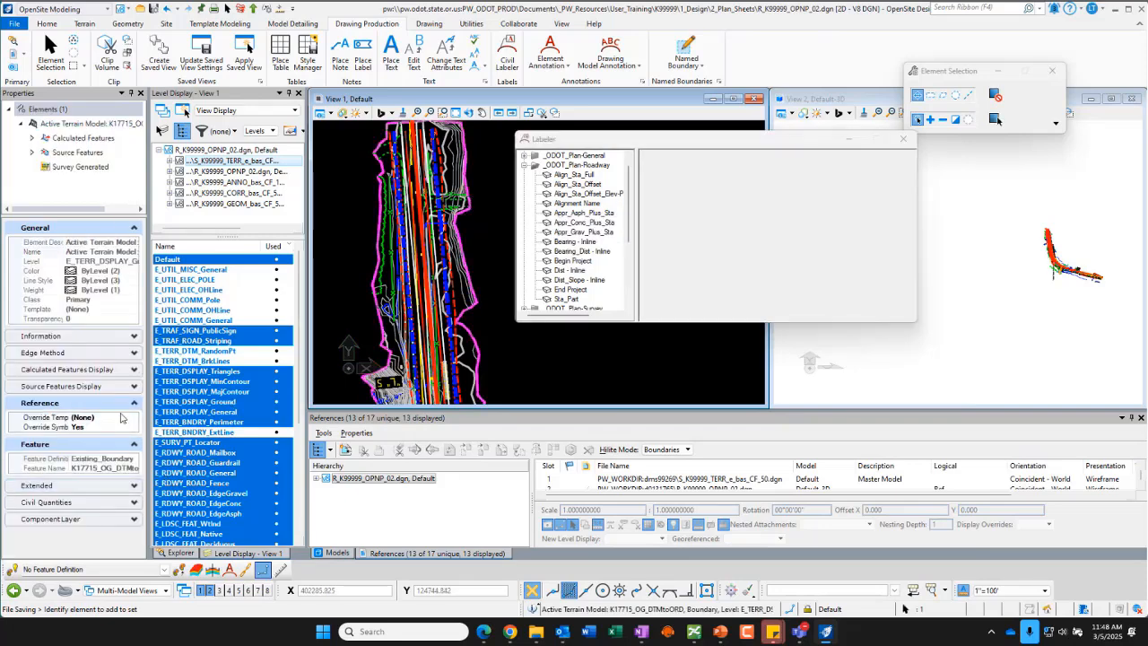
{"action": "left_click", "coordinate": [124, 427]}
{"action": "left_click", "coordinate": [134, 428]}
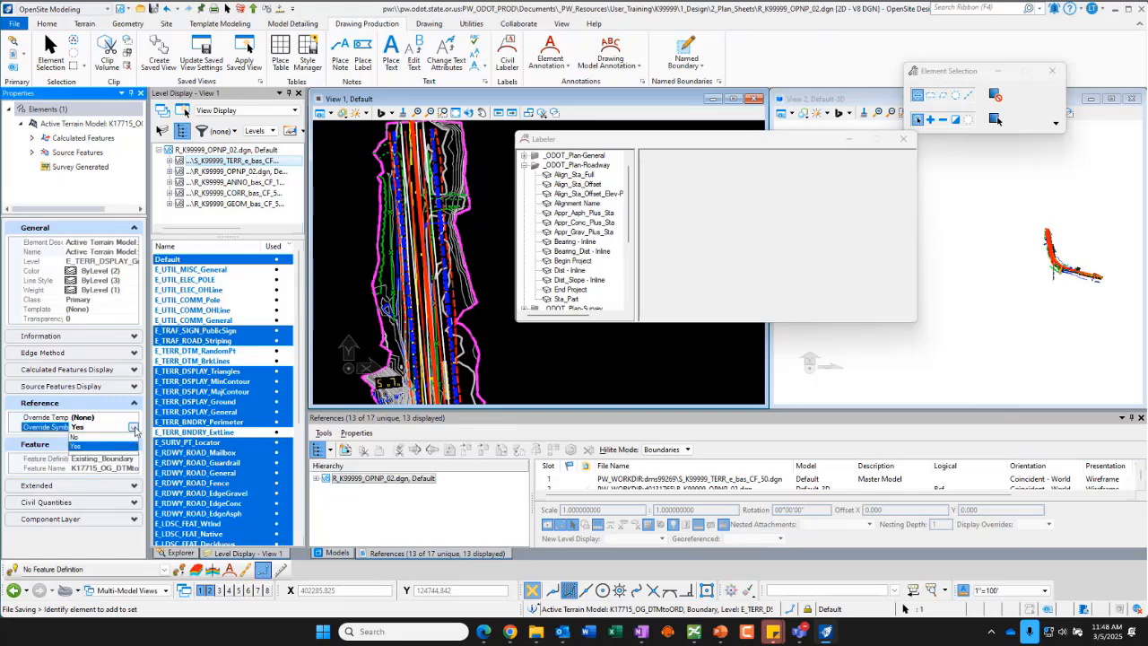
{"action": "left_click", "coordinate": [76, 437]}
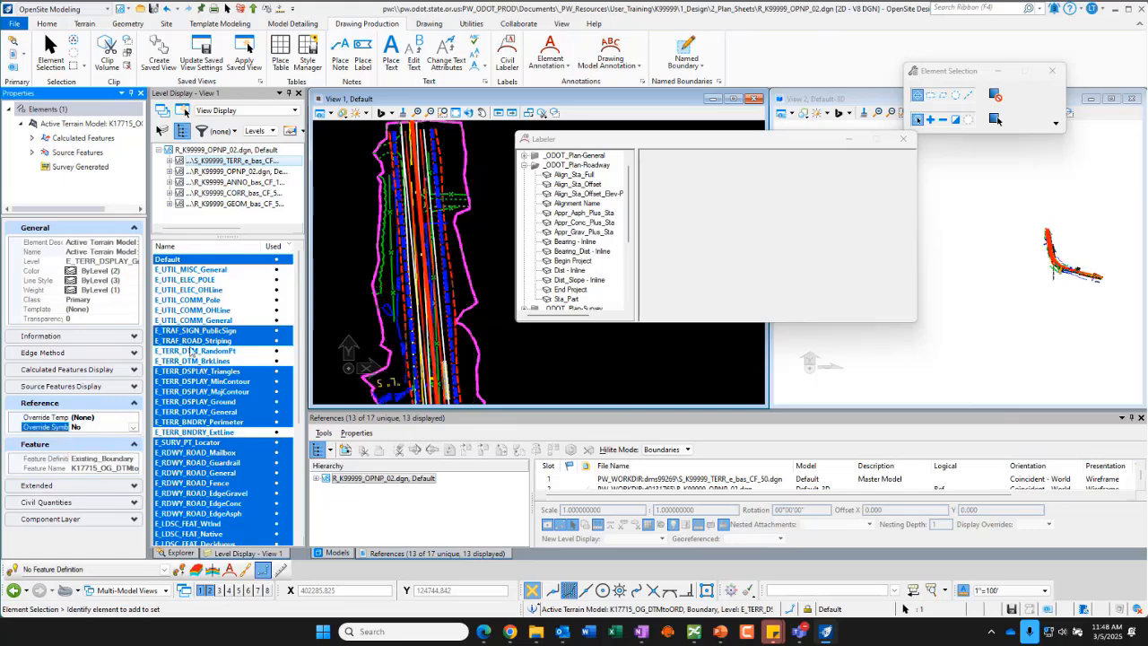
{"action": "left_click", "coordinate": [484, 162]}
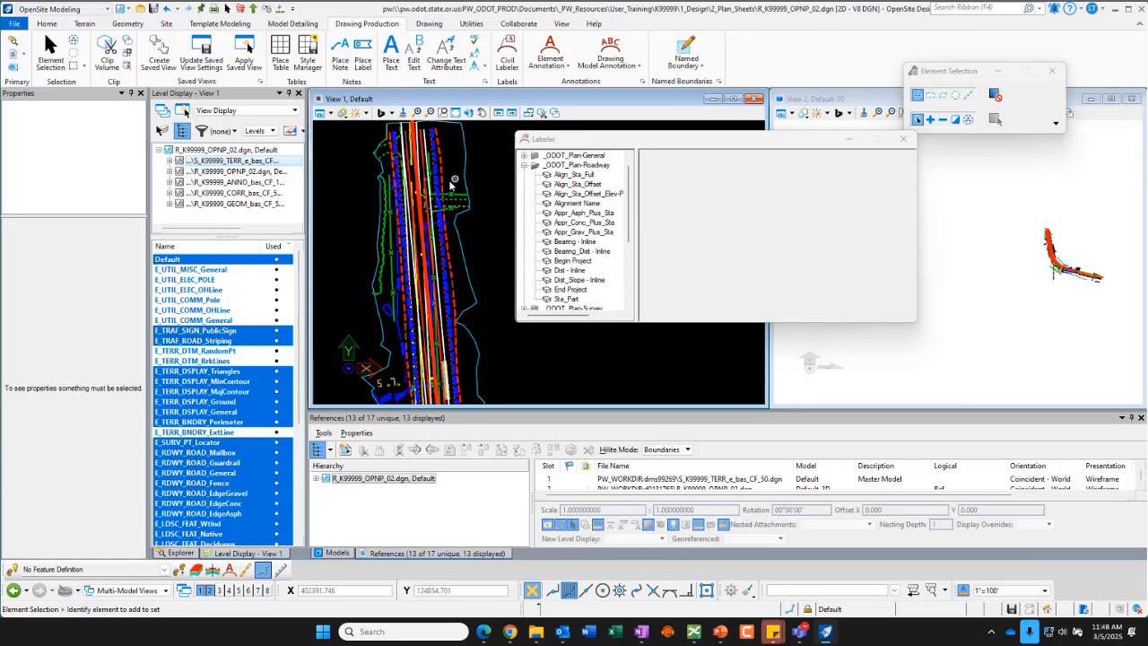
Step: In the CORR reference, turn off the Slope, EdgeGravel, EdgeAsph and DitchBottom levels, keeping Laneline displayed
{"action": "mouse_move", "coordinate": [438, 185]}
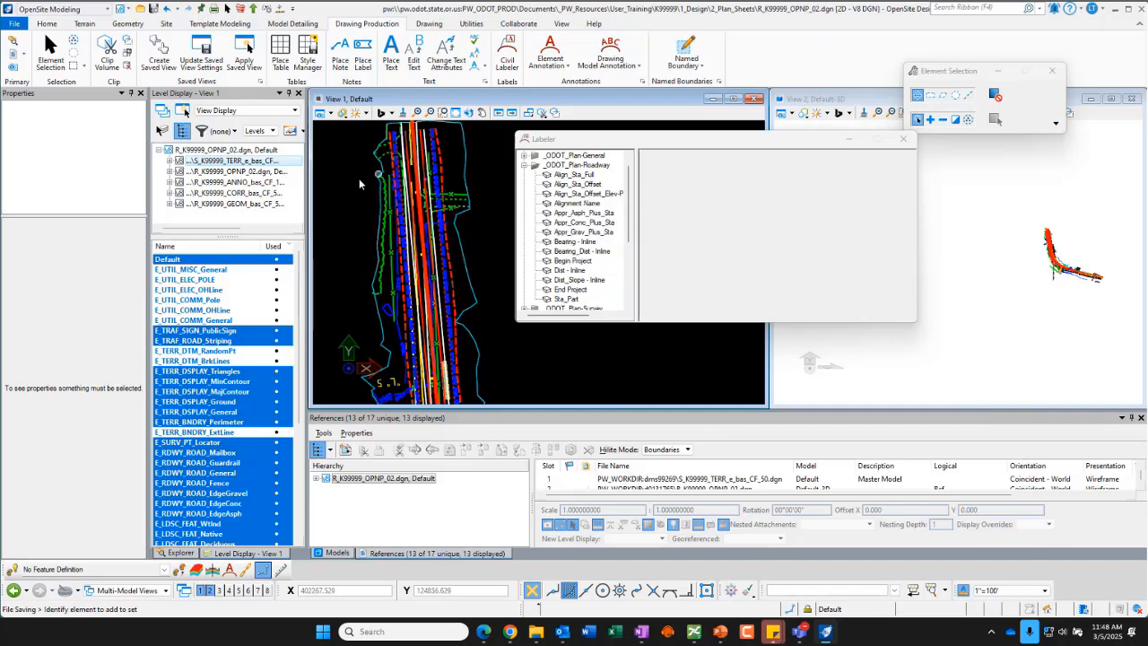
{"action": "left_click", "coordinate": [253, 194]}
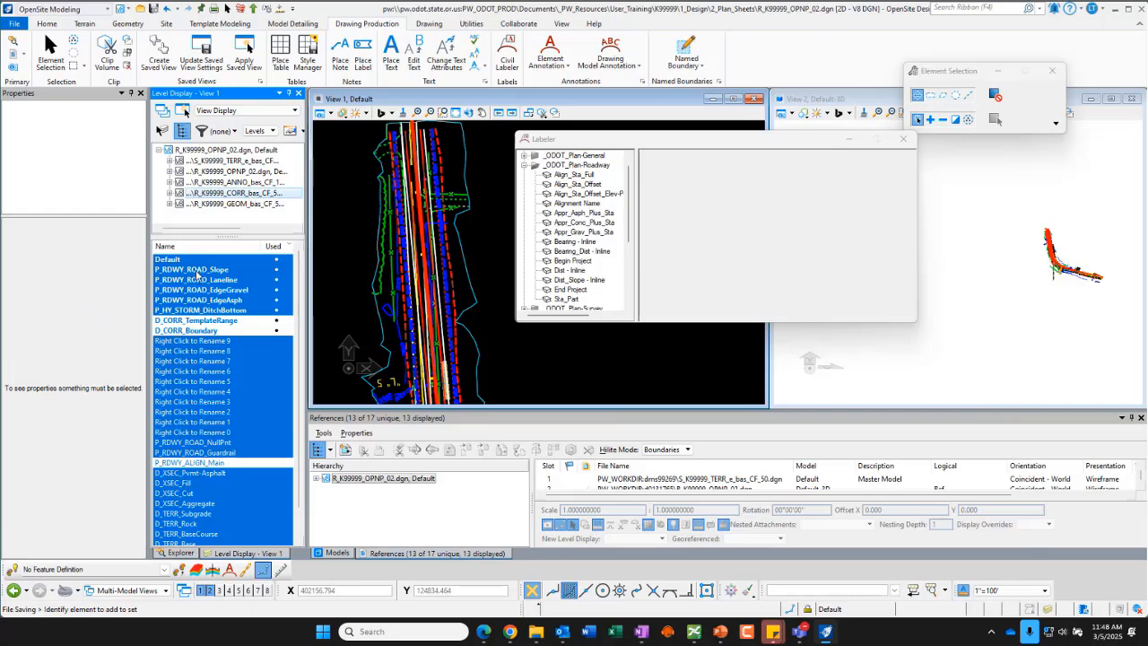
{"action": "left_click_drag", "start_coordinate": [196, 274], "coordinate": [193, 314]}
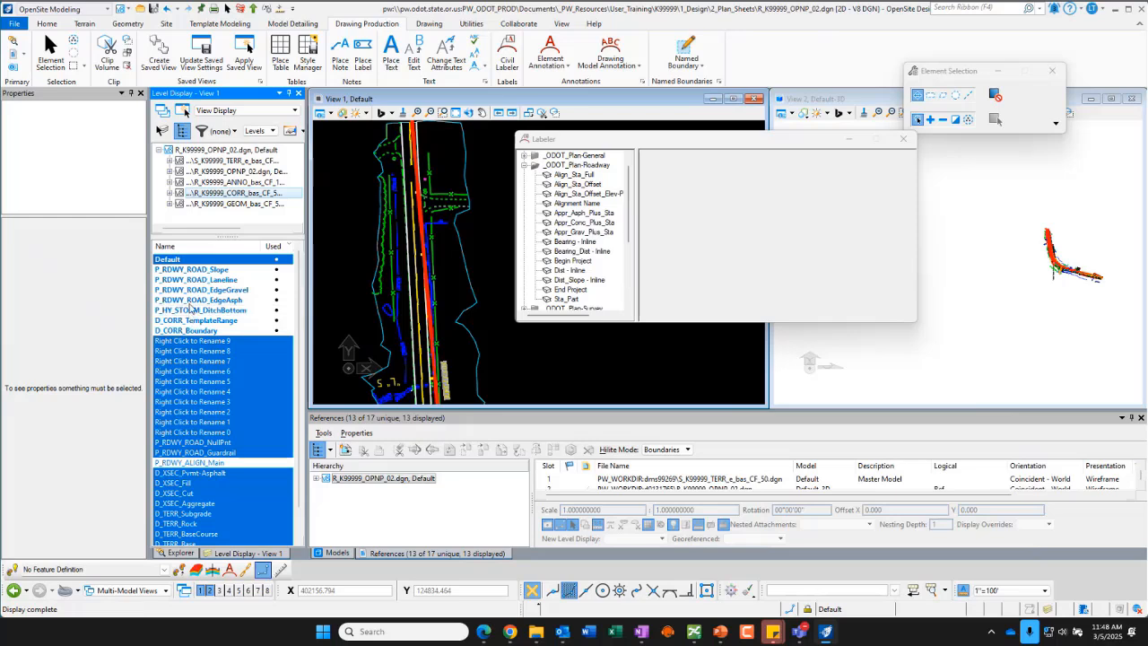
{"action": "left_click", "coordinate": [198, 281]}
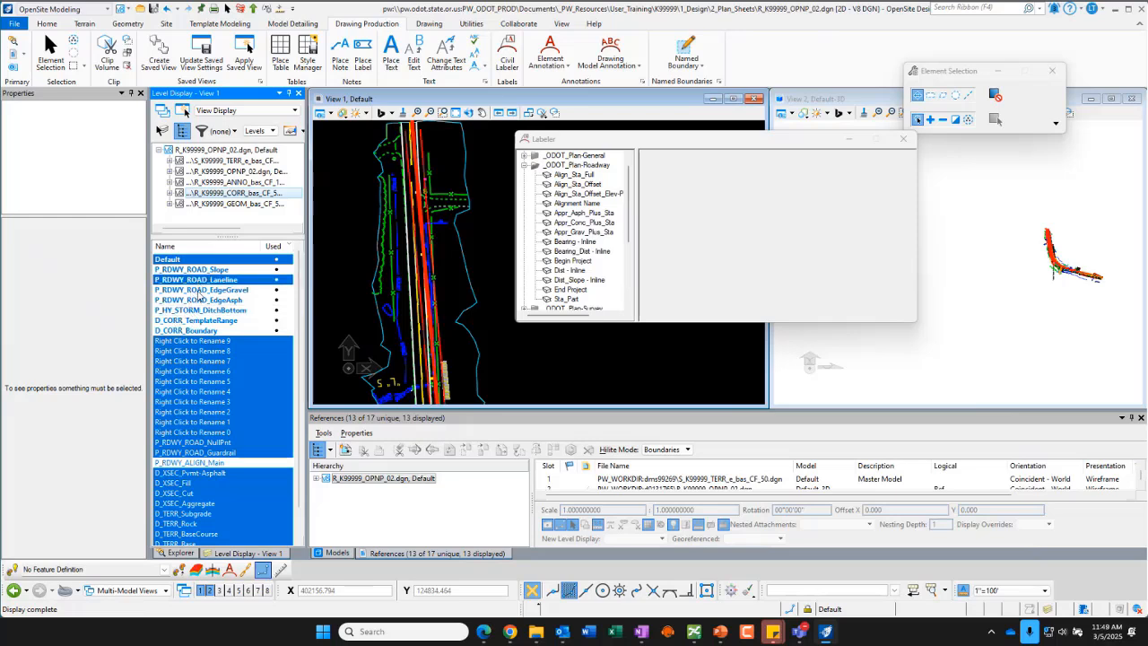
{"action": "left_click", "coordinate": [199, 292]}
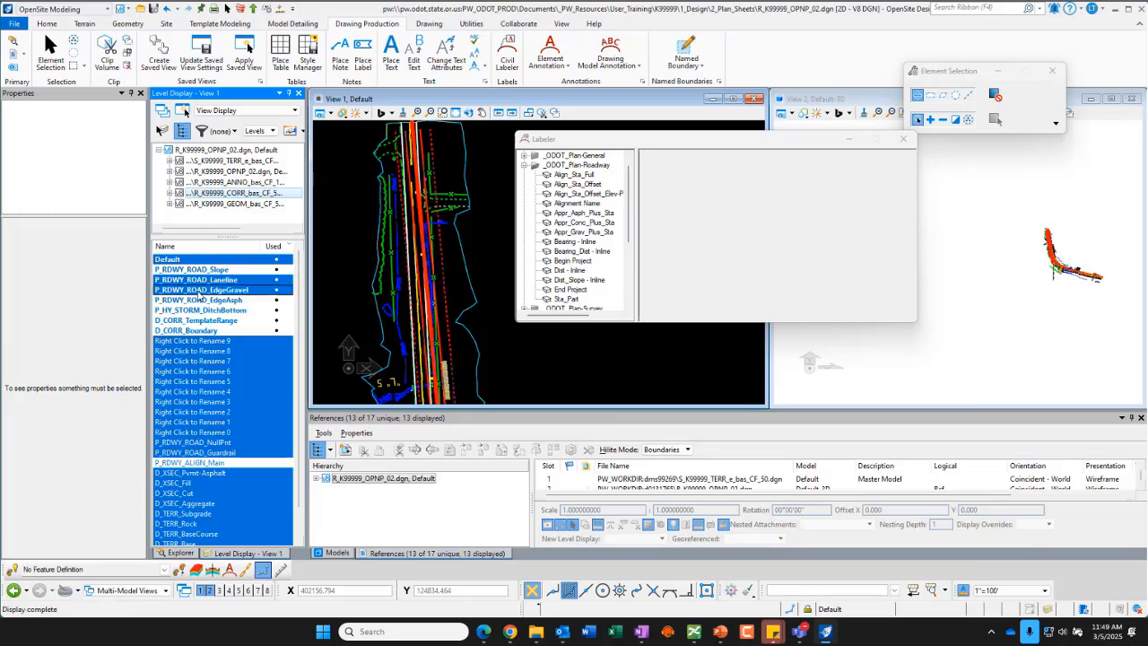
{"action": "left_click", "coordinate": [175, 291]}
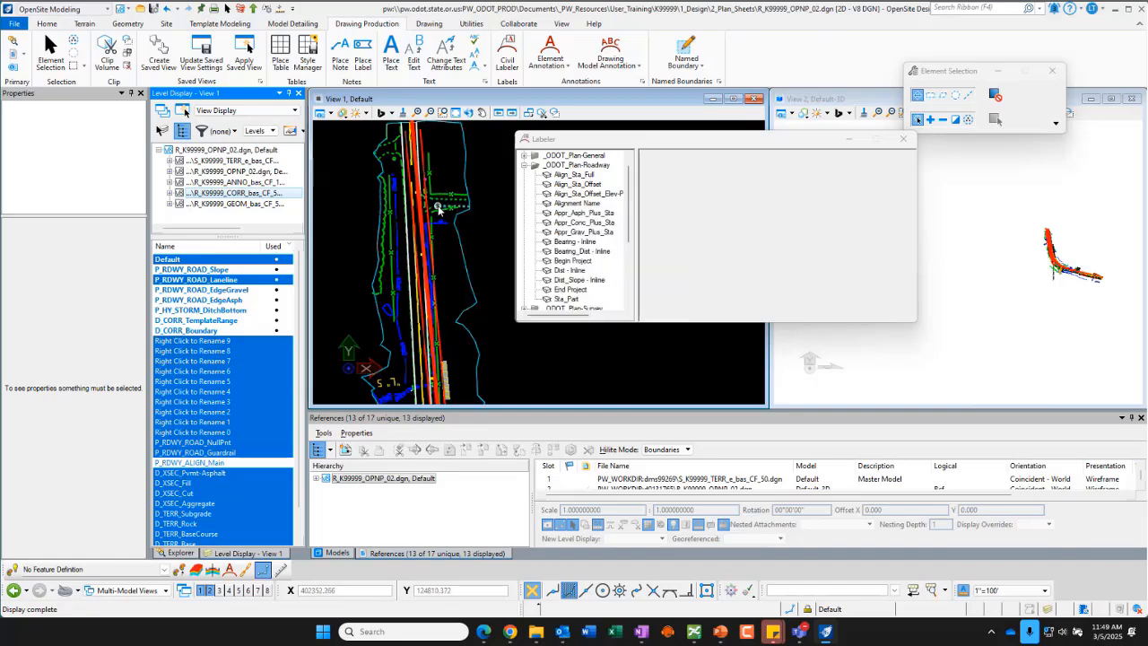
Step: Move the Labeler dialog away from the driveway area of View 1
{"action": "scroll", "coordinate": [436, 205], "scroll_direction": "up", "scroll_amount": 5}
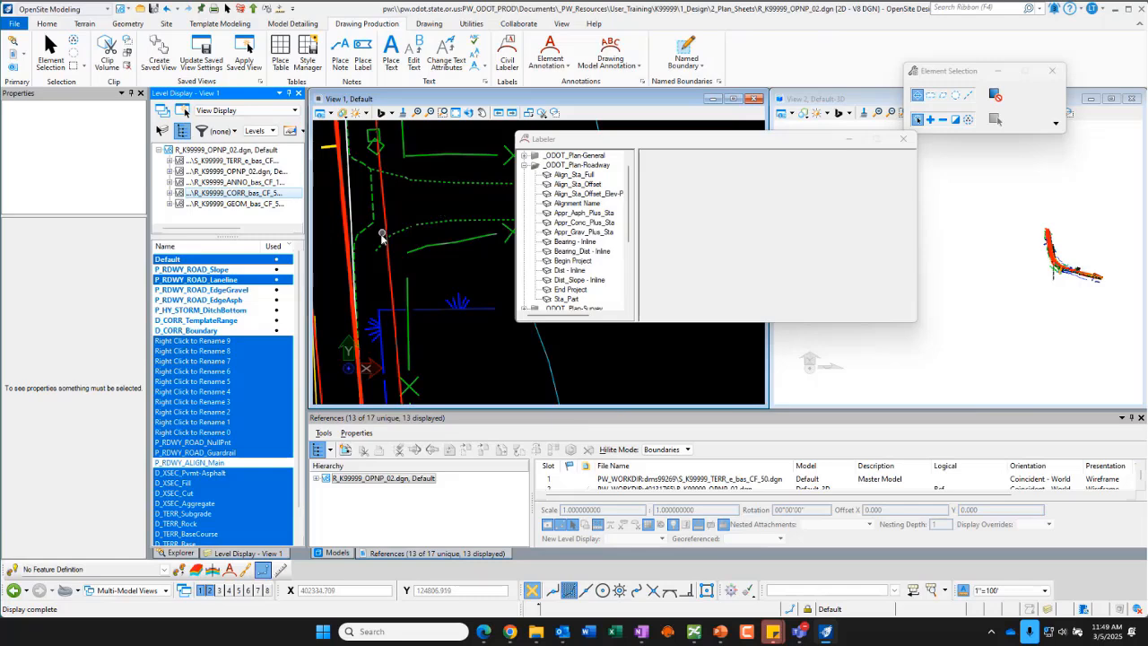
{"action": "scroll", "coordinate": [381, 235], "scroll_direction": "down", "scroll_amount": 2}
{"action": "mouse_move", "coordinate": [425, 206]}
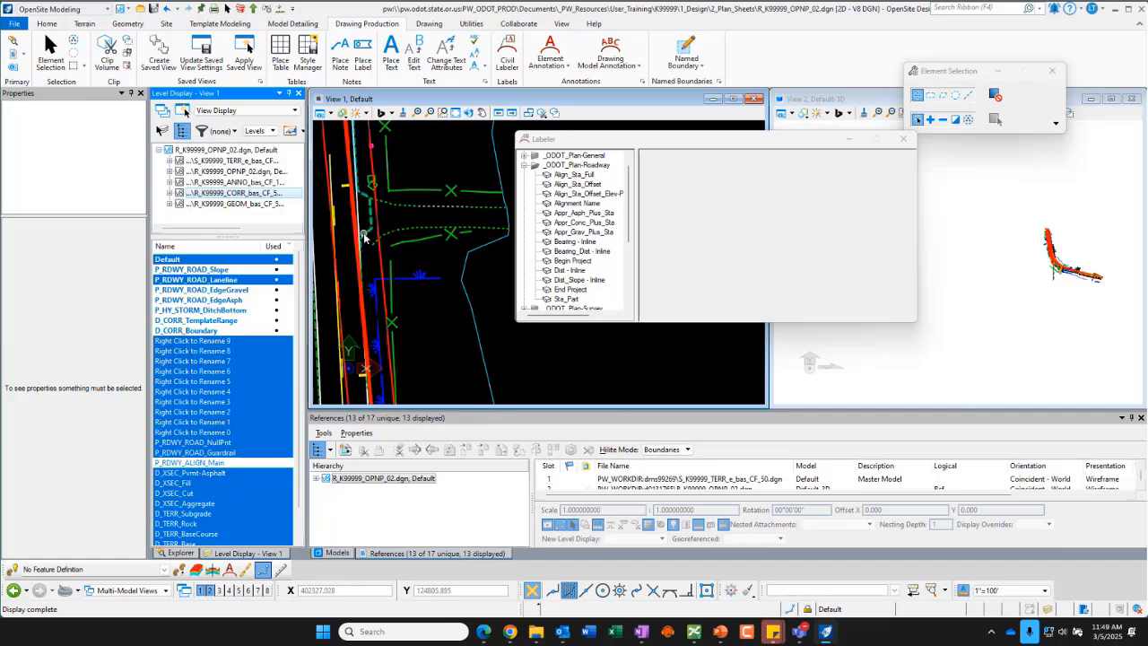
{"action": "mouse_move", "coordinate": [369, 215]}
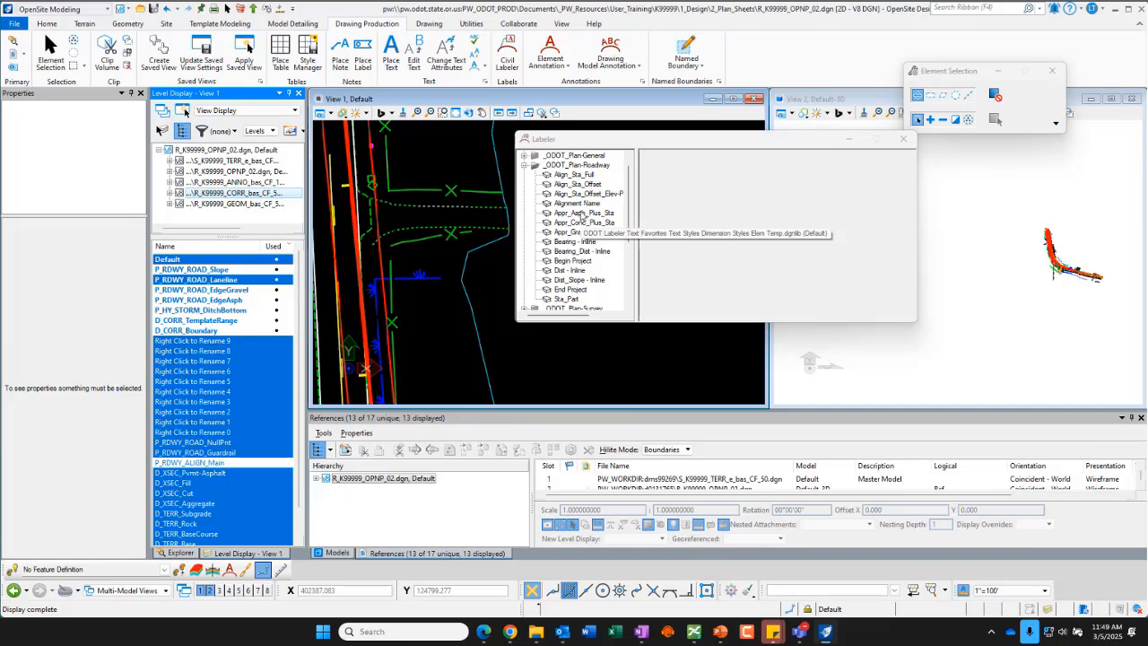
{"action": "left_click", "coordinate": [604, 138]}
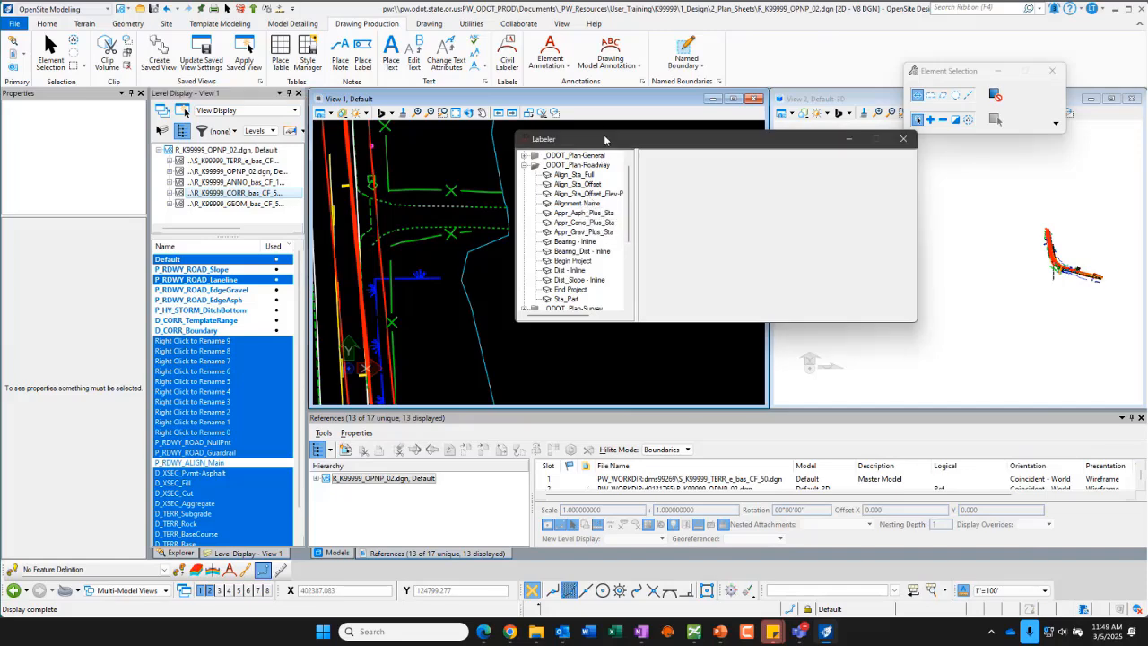
{"action": "left_click_drag", "start_coordinate": [605, 139], "coordinate": [633, 130]}
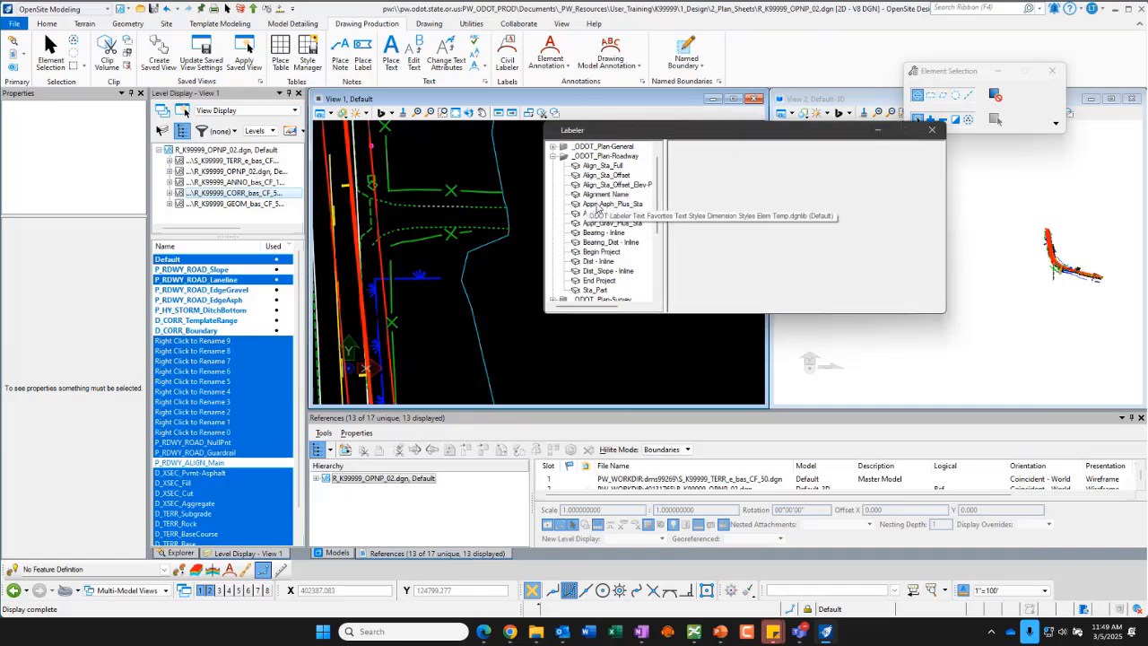
Step: Pick the Appr_Asph_Plus_Sta label, enlarge and reposition the Labeler dialog, then close it
{"action": "left_click", "coordinate": [599, 204]}
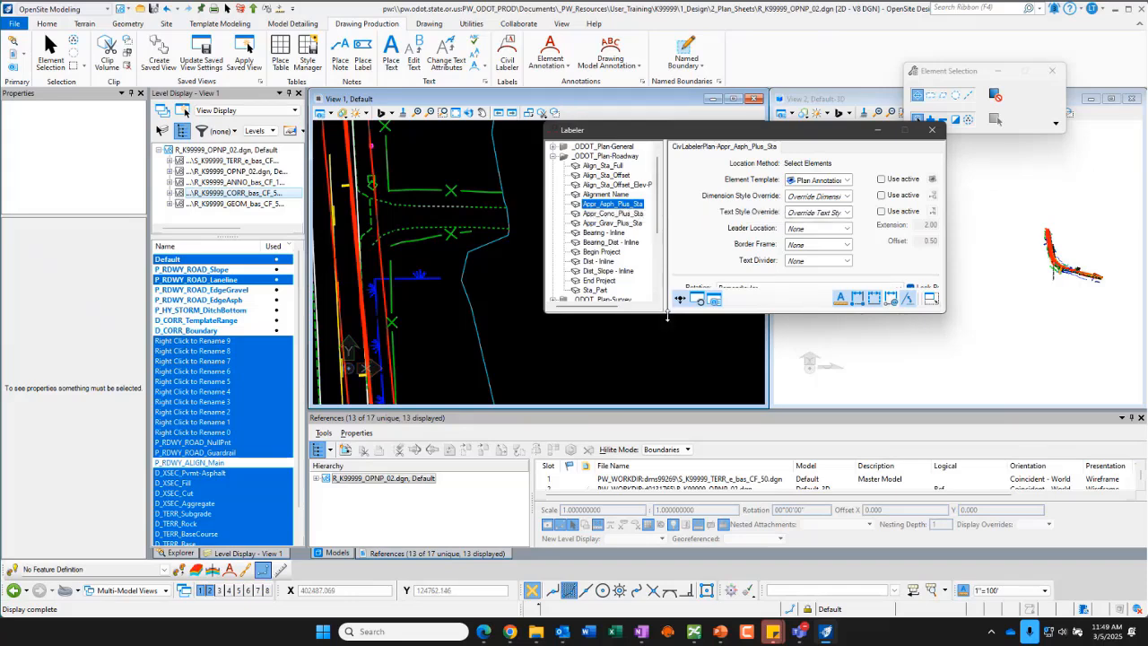
{"action": "left_click_drag", "start_coordinate": [665, 314], "coordinate": [664, 371]}
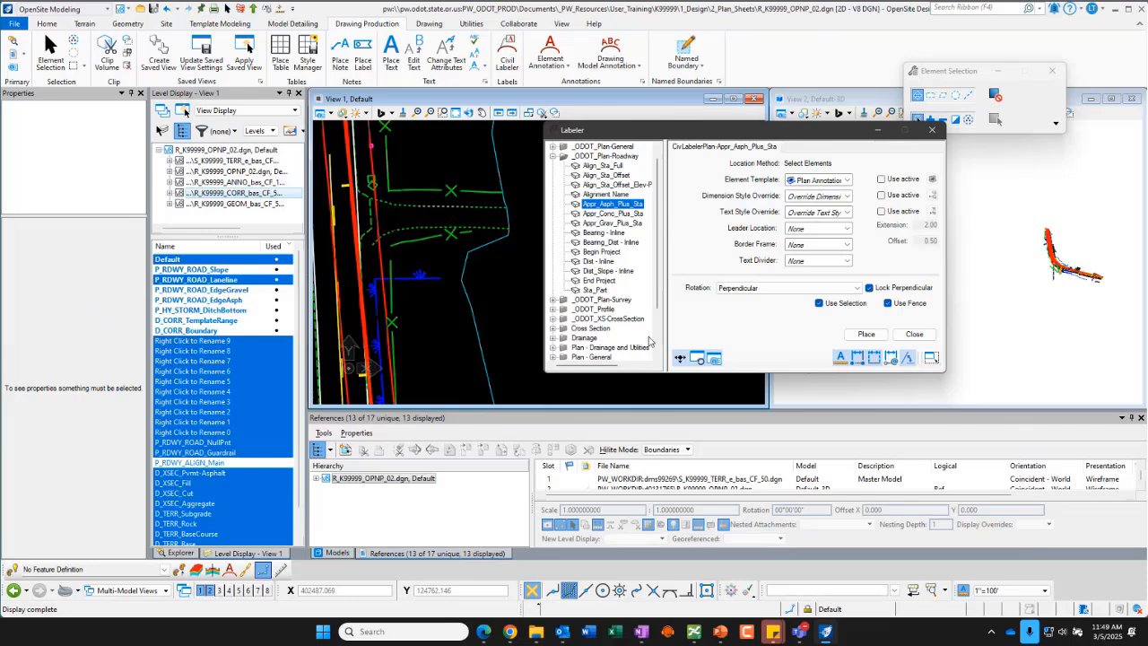
{"action": "left_click_drag", "start_coordinate": [739, 136], "coordinate": [700, 129]}
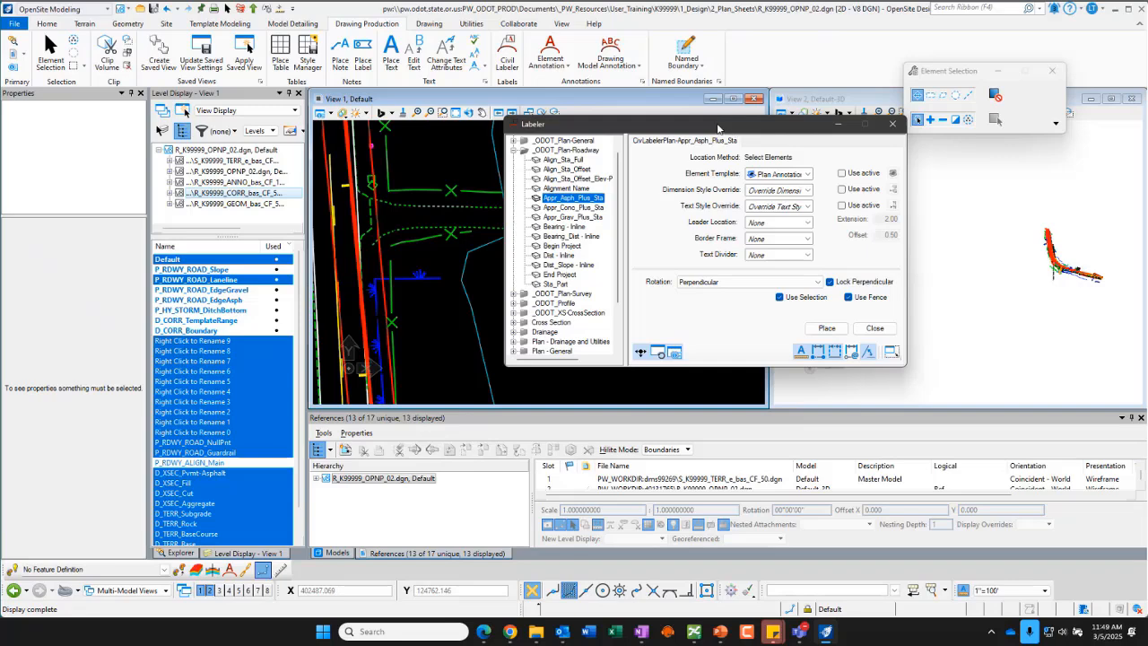
{"action": "left_click_drag", "start_coordinate": [721, 128], "coordinate": [888, 150]}
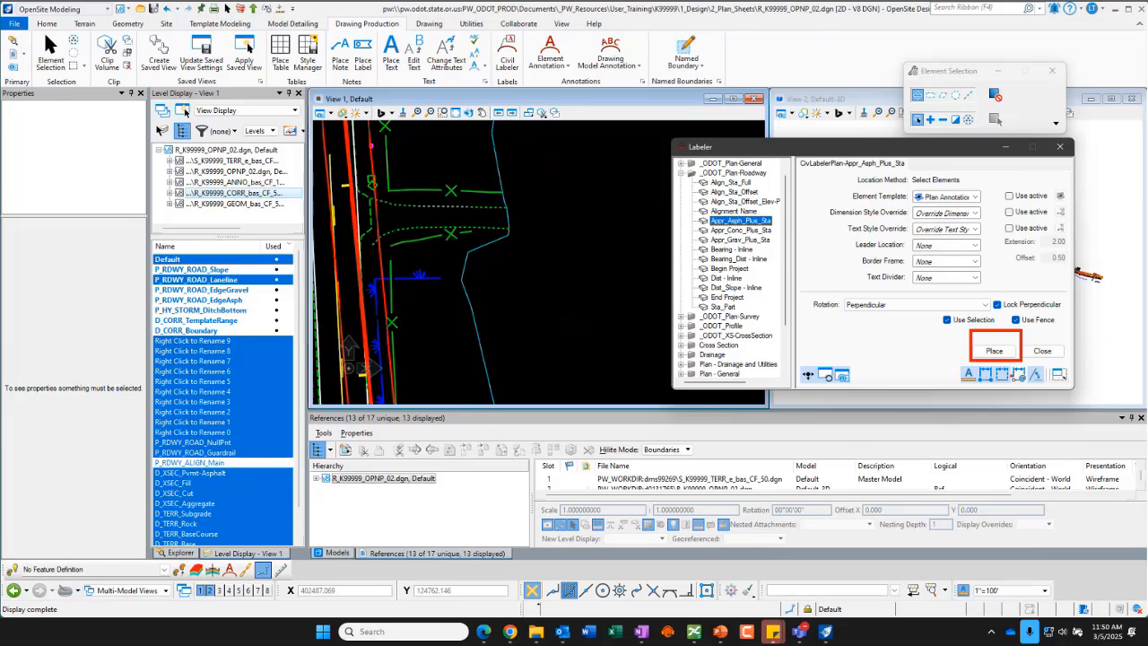
{"action": "left_click", "coordinate": [995, 351]}
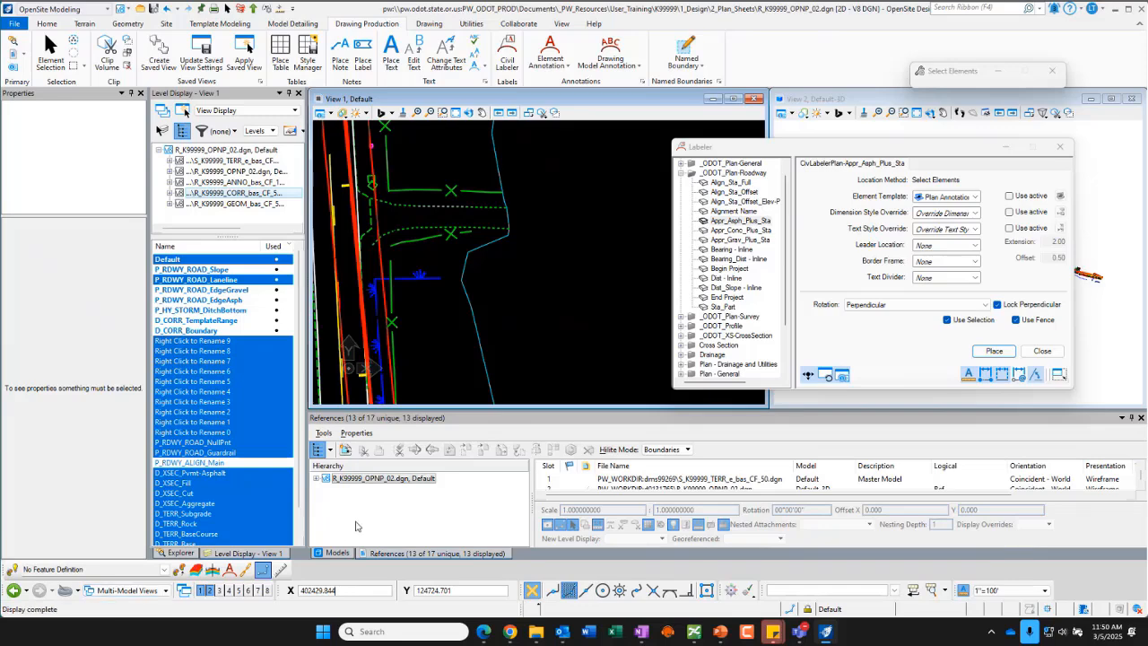
{"action": "left_click", "coordinate": [1042, 350]}
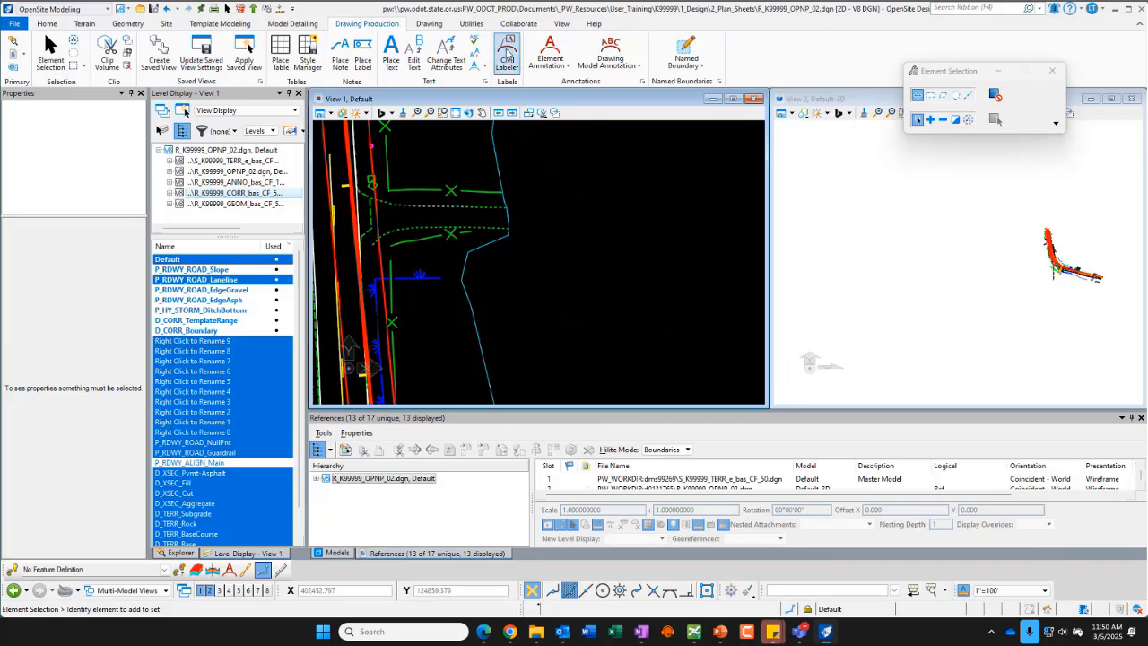
Step: Reopen the Civil Labeler and start placing an Appr_Asph_Plus_Sta label from _ODOT_Plan-Roadway
{"action": "left_click", "coordinate": [507, 55]}
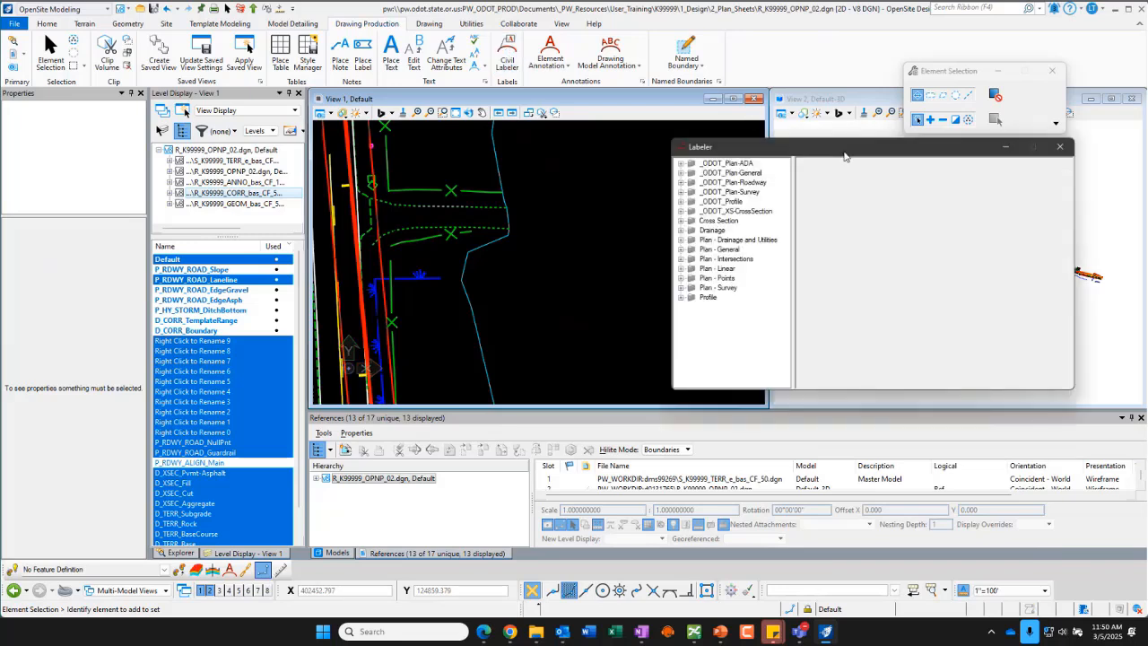
{"action": "left_click", "coordinate": [681, 183]}
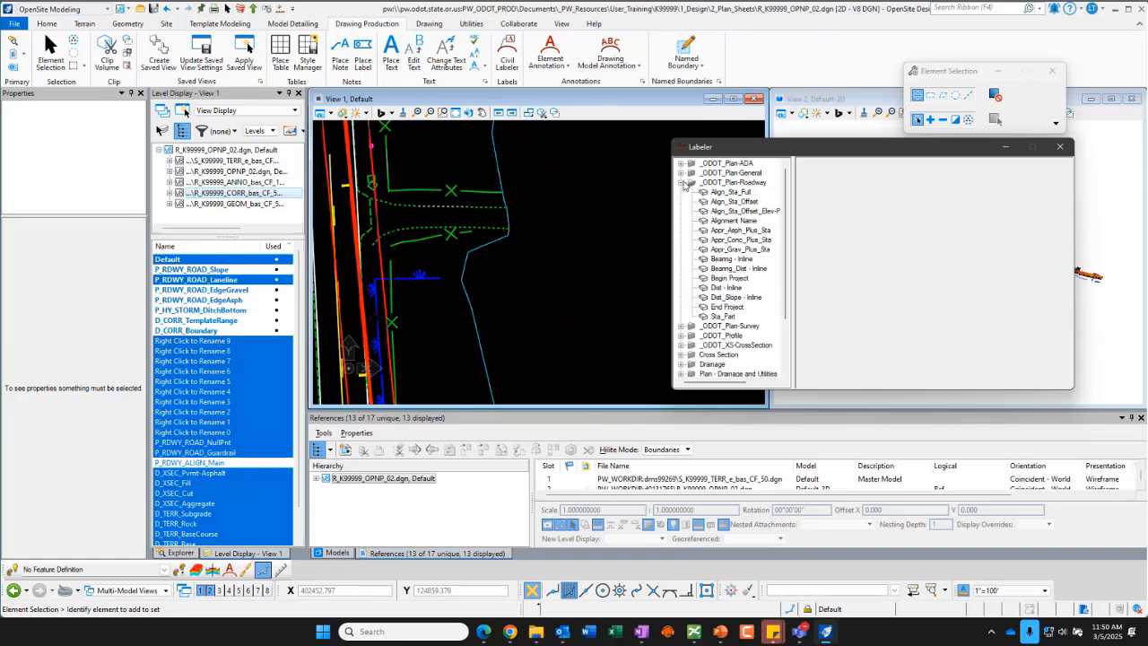
{"action": "left_click", "coordinate": [742, 231]}
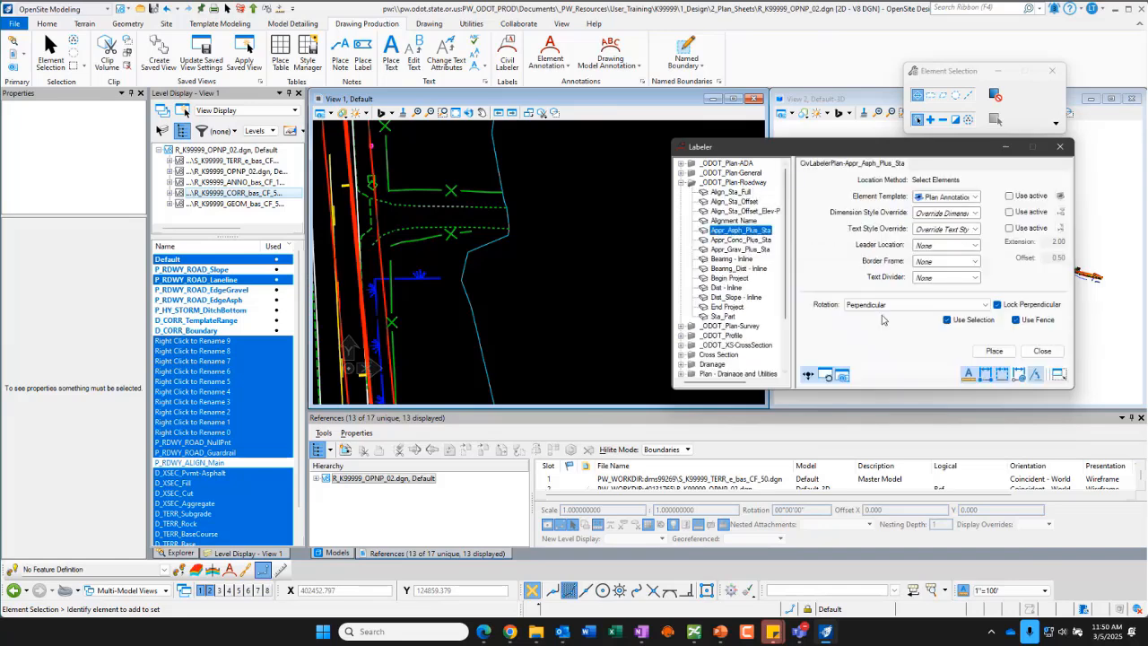
{"action": "left_click", "coordinate": [994, 351]}
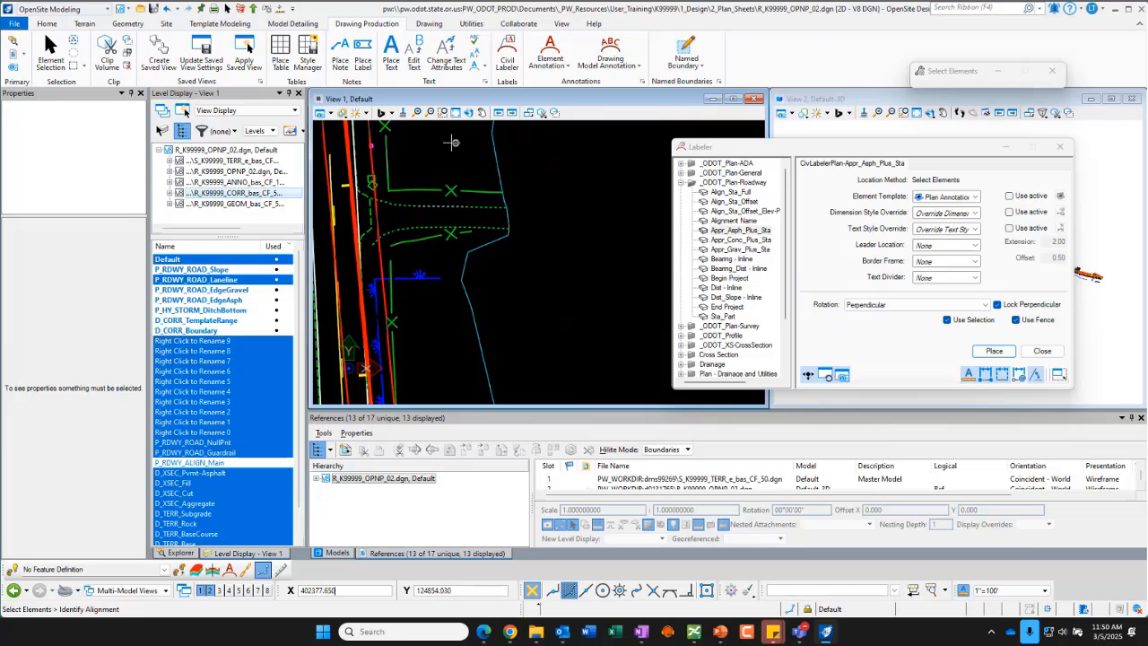
Step: Select the CL_Main alignment as the label's reference and change the active snap mode for picking points
{"action": "mouse_move", "coordinate": [347, 162]}
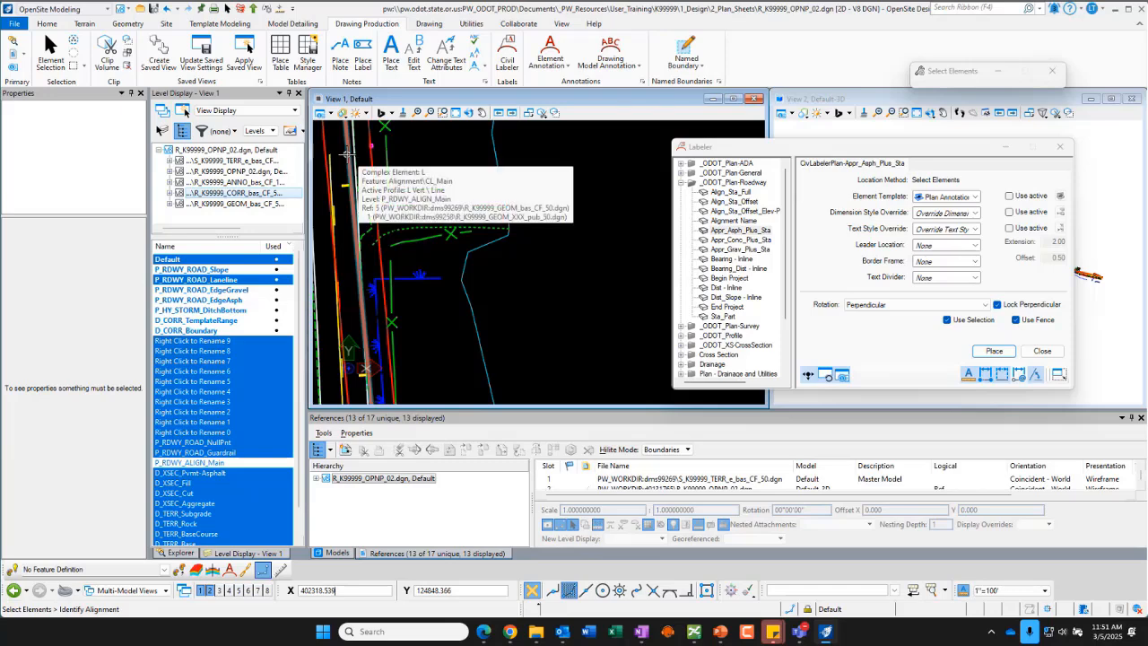
{"action": "left_click", "coordinate": [347, 153]}
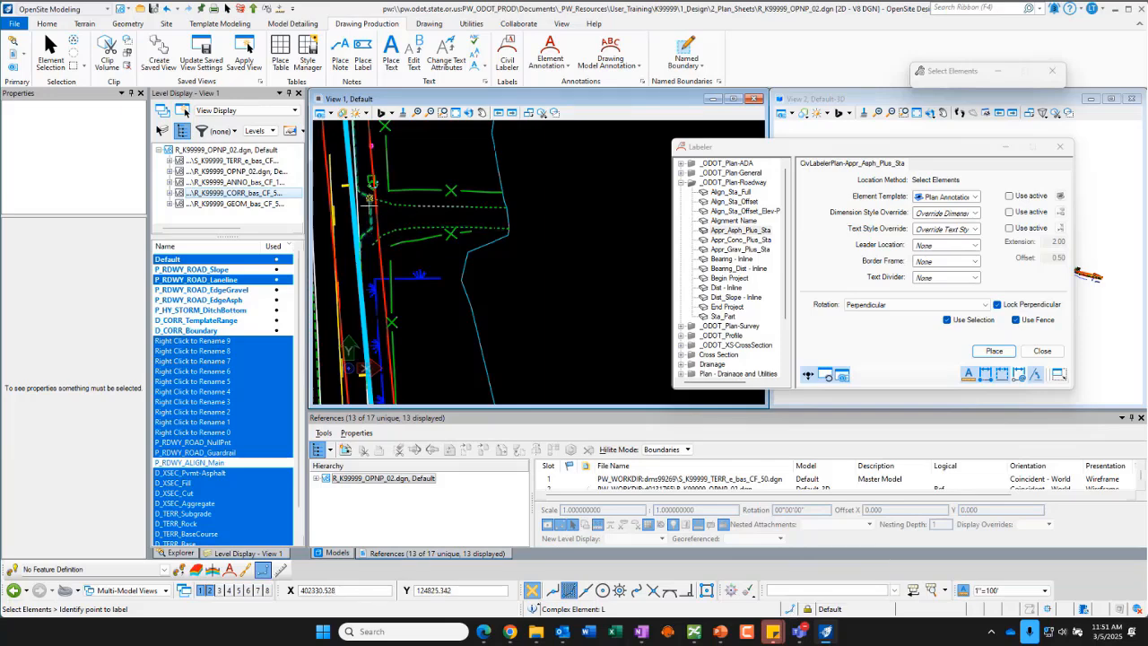
{"action": "mouse_move", "coordinate": [367, 204]}
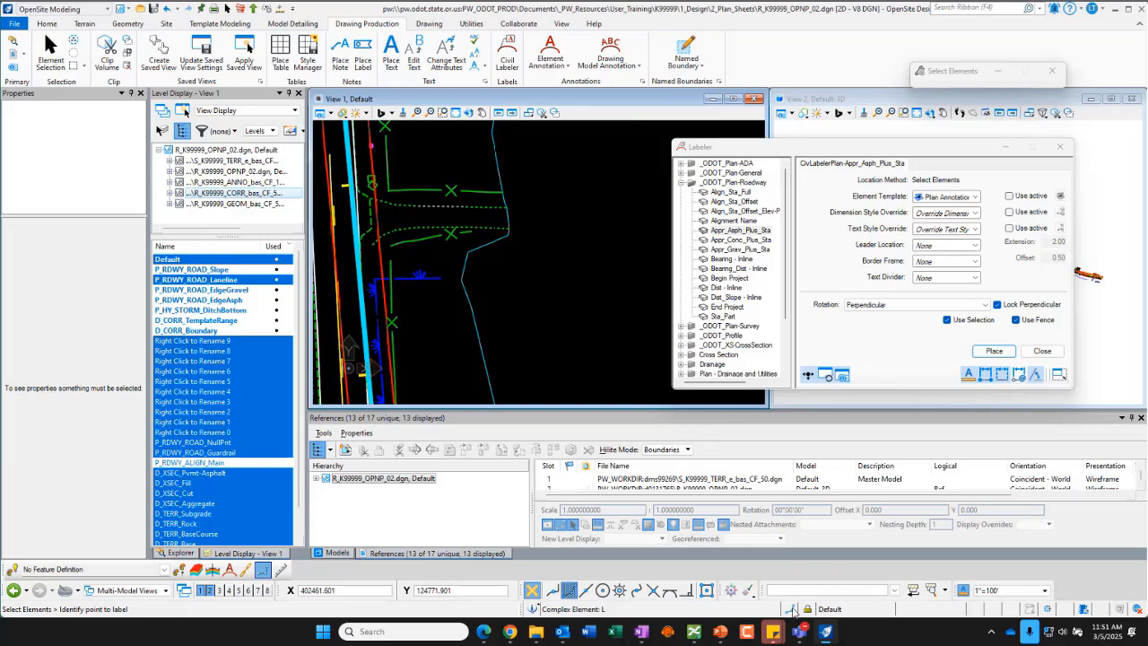
{"action": "mouse_move", "coordinate": [793, 610]}
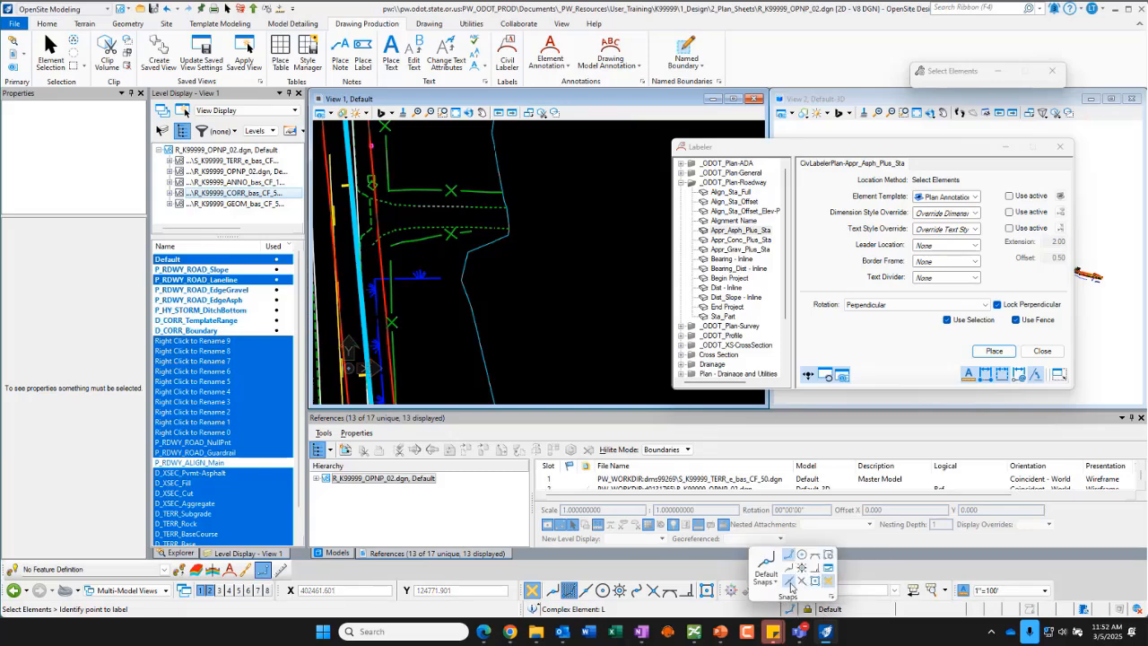
{"action": "left_click", "coordinate": [789, 582]}
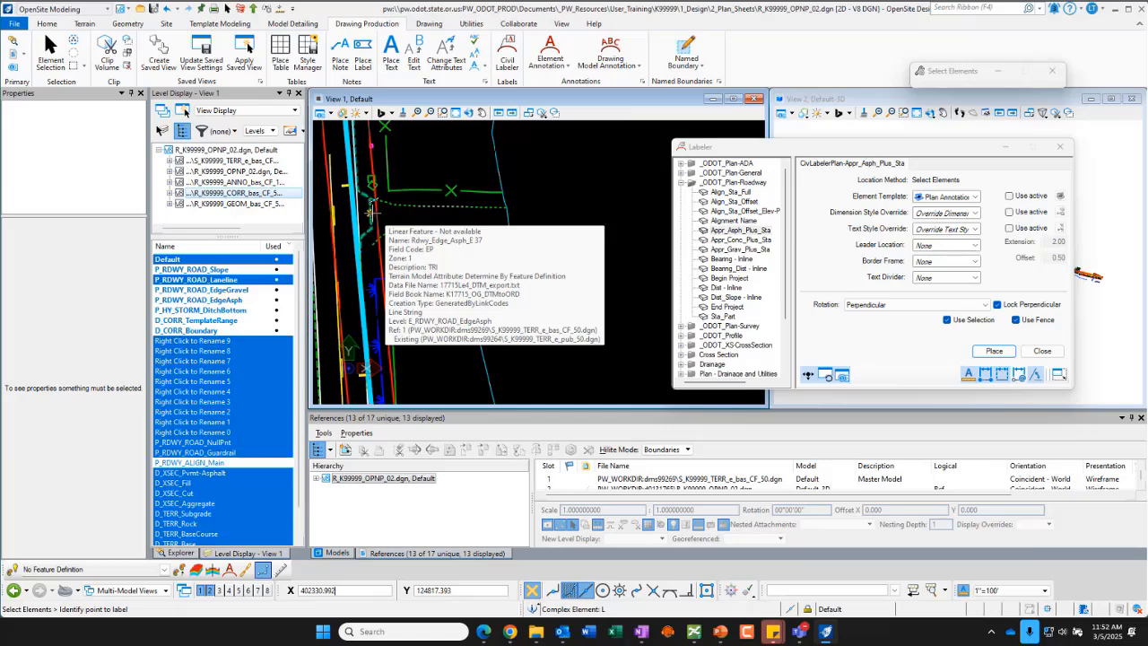
Step: Snap to the driveway's northern asphalt edge and place its station label just east of the driveway edge
{"action": "scroll", "coordinate": [354, 197], "scroll_direction": "up", "scroll_amount": 3}
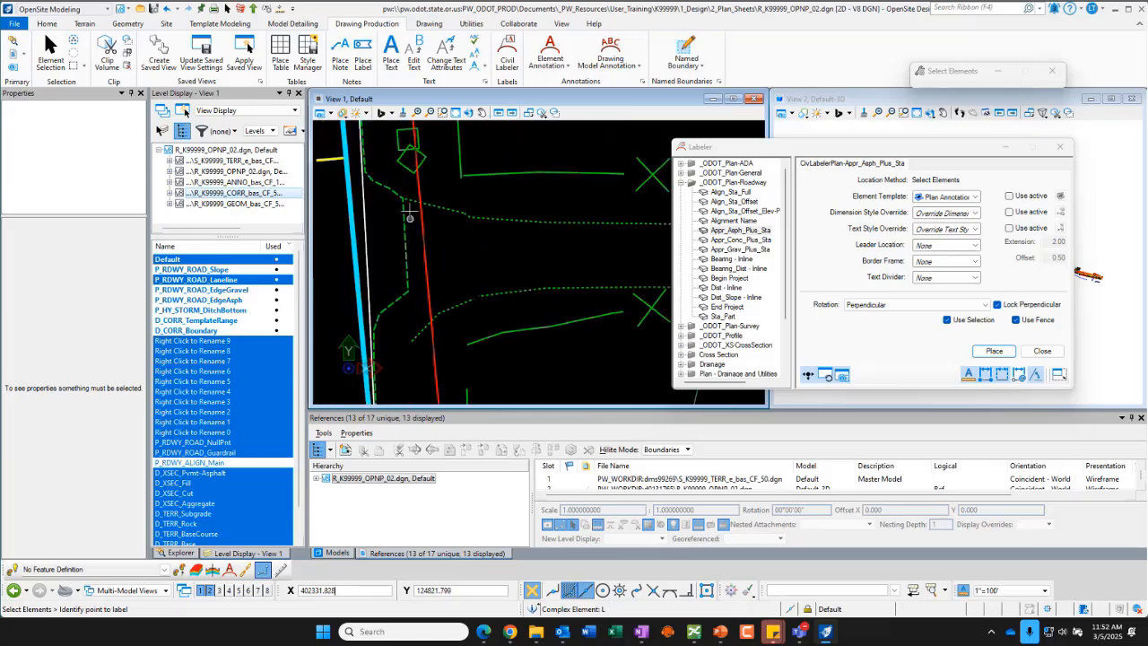
{"action": "mouse_move", "coordinate": [405, 244]}
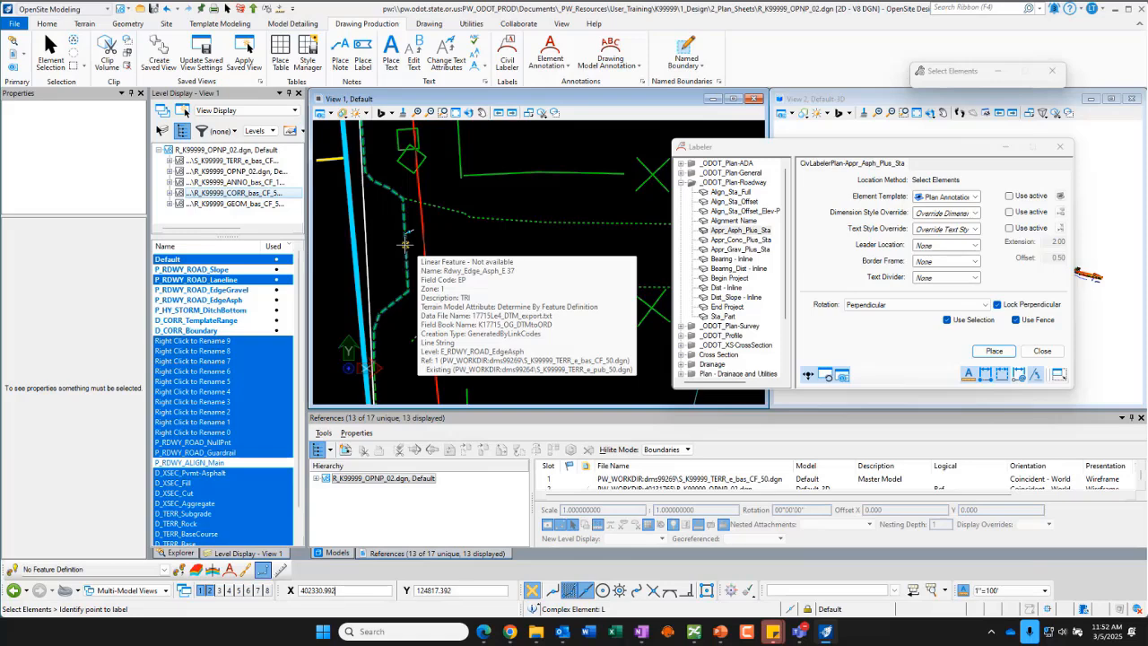
{"action": "left_click", "coordinate": [406, 244]}
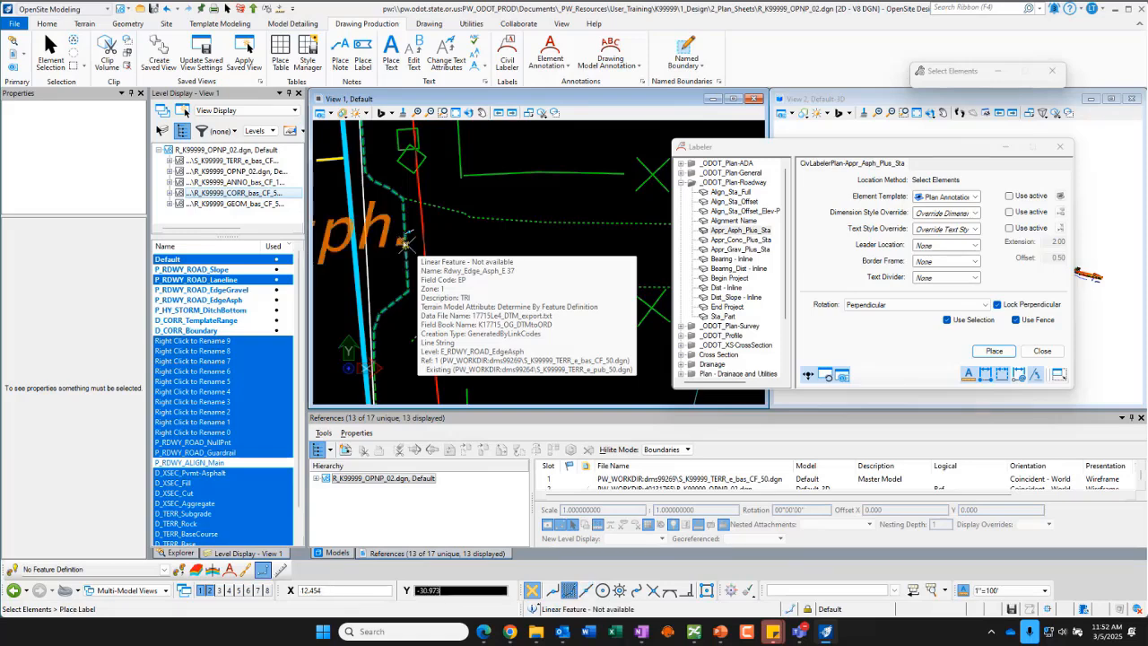
{"action": "scroll", "coordinate": [571, 255], "scroll_direction": "down", "scroll_amount": 5}
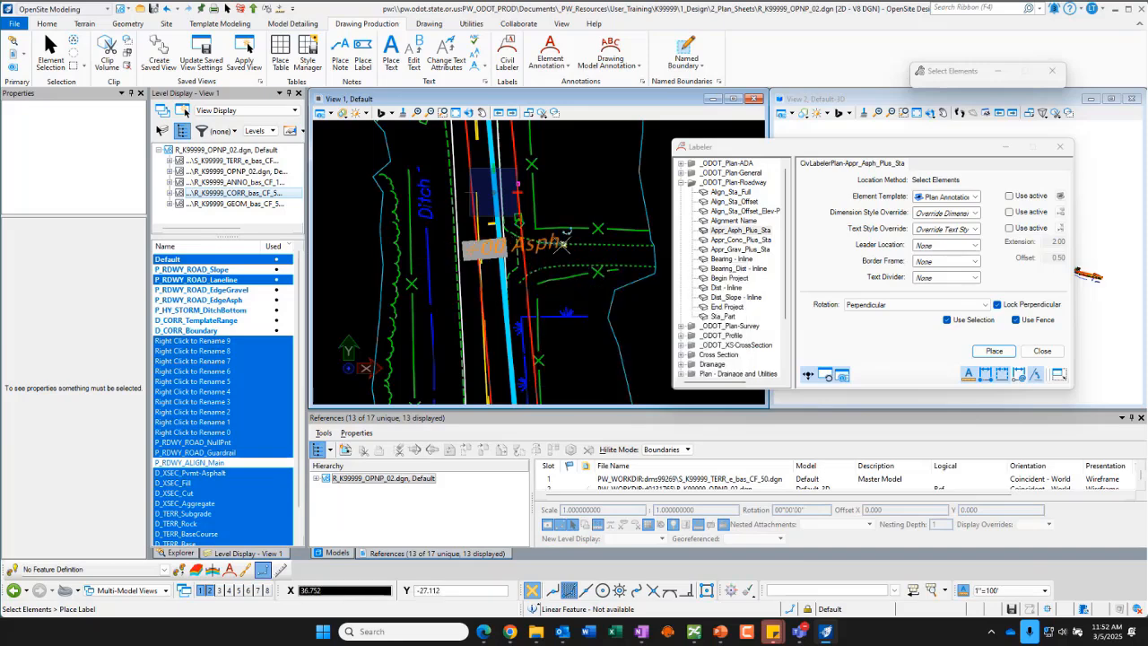
{"action": "scroll", "coordinate": [551, 228], "scroll_direction": "down", "scroll_amount": 2}
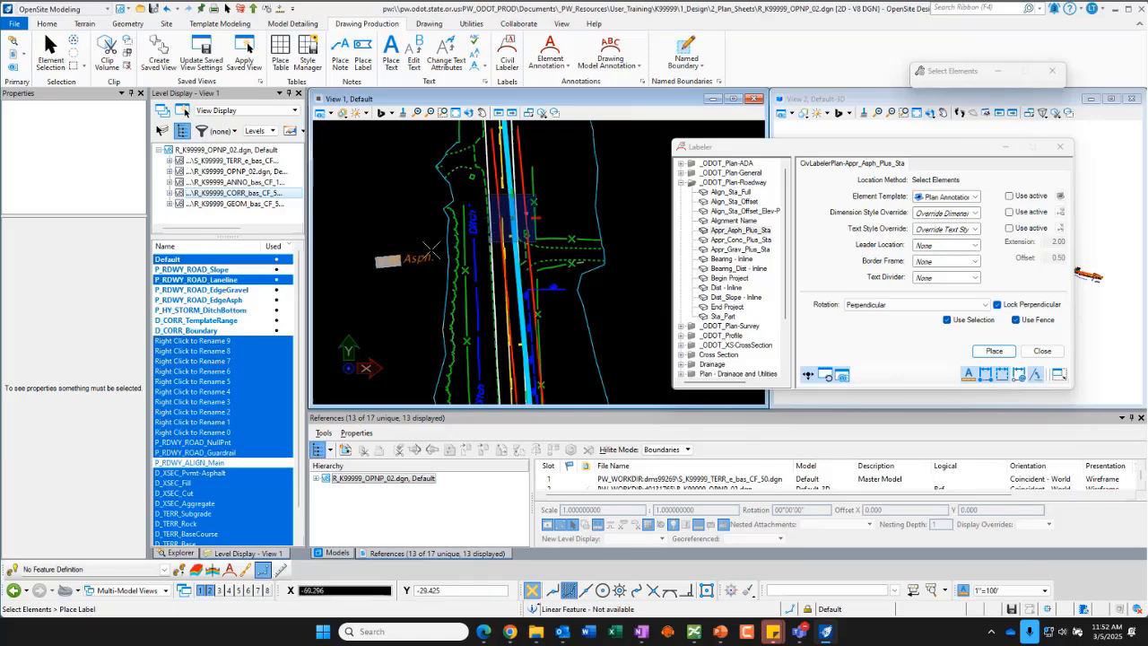
{"action": "scroll", "coordinate": [460, 240], "scroll_direction": "down", "scroll_amount": 2}
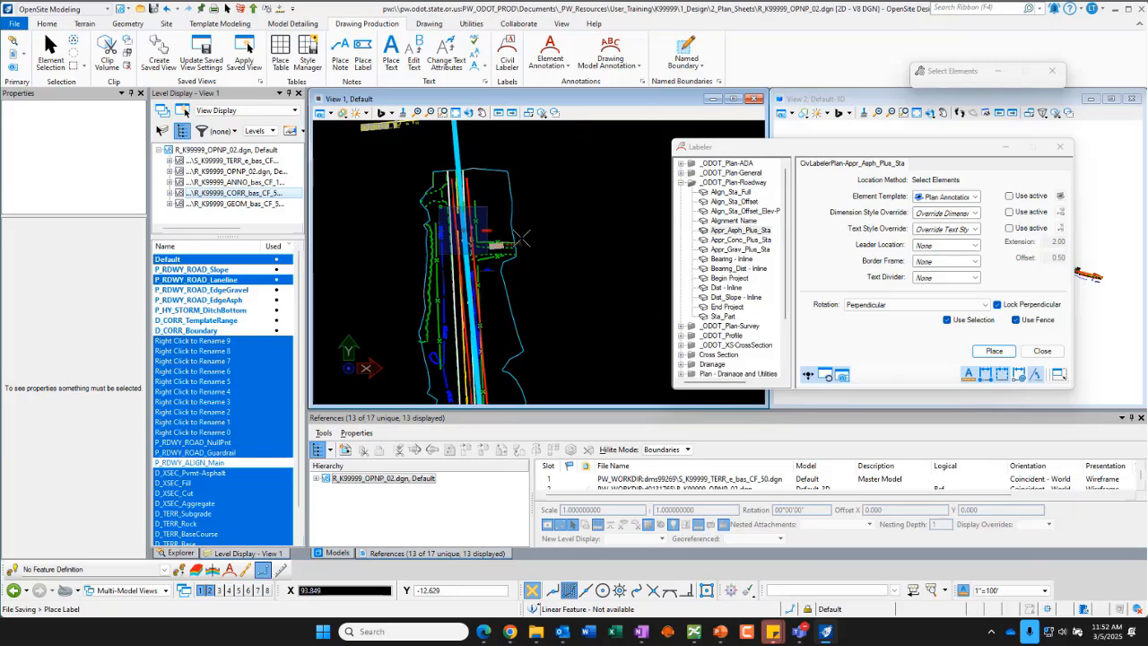
{"action": "scroll", "coordinate": [521, 237], "scroll_direction": "up", "scroll_amount": 4}
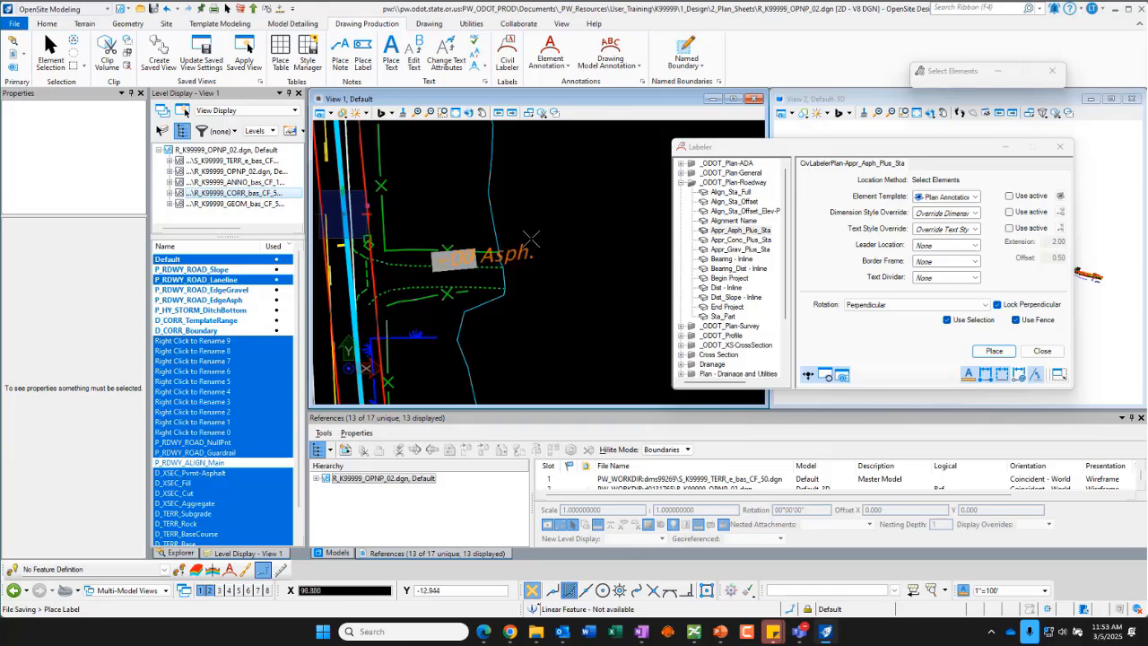
{"action": "left_click", "coordinate": [532, 238]}
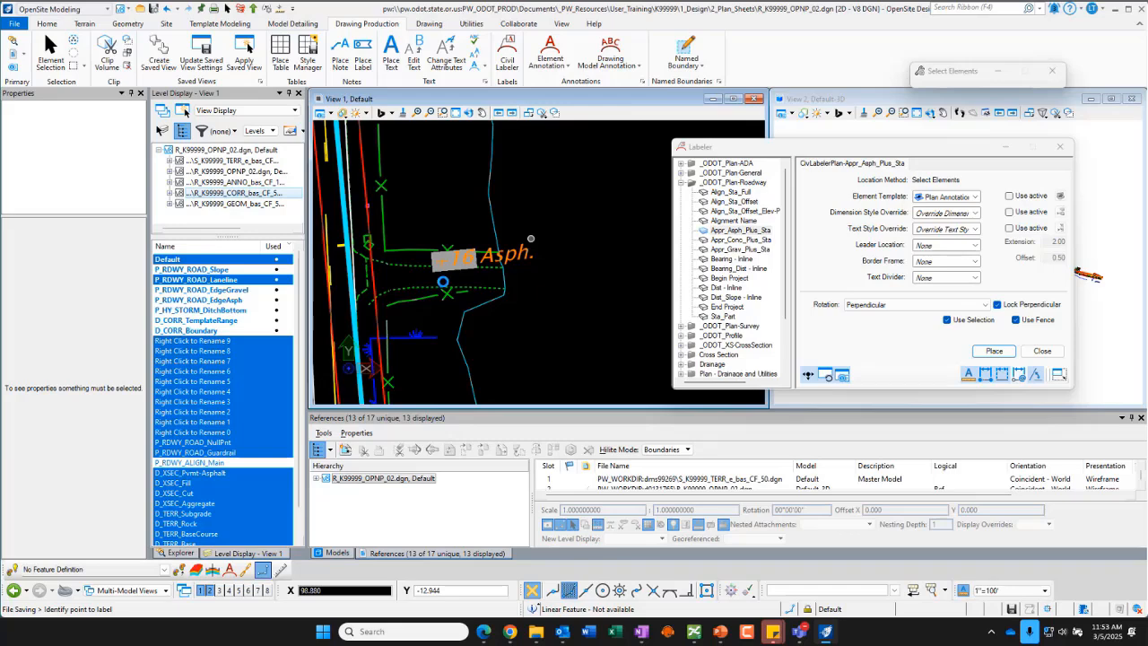
Step: Place a second station label for the driveway's southern asphalt edge beside the first, then exit labeling and close the Labeler
{"action": "scroll", "coordinate": [545, 267], "scroll_direction": "down", "scroll_amount": 3}
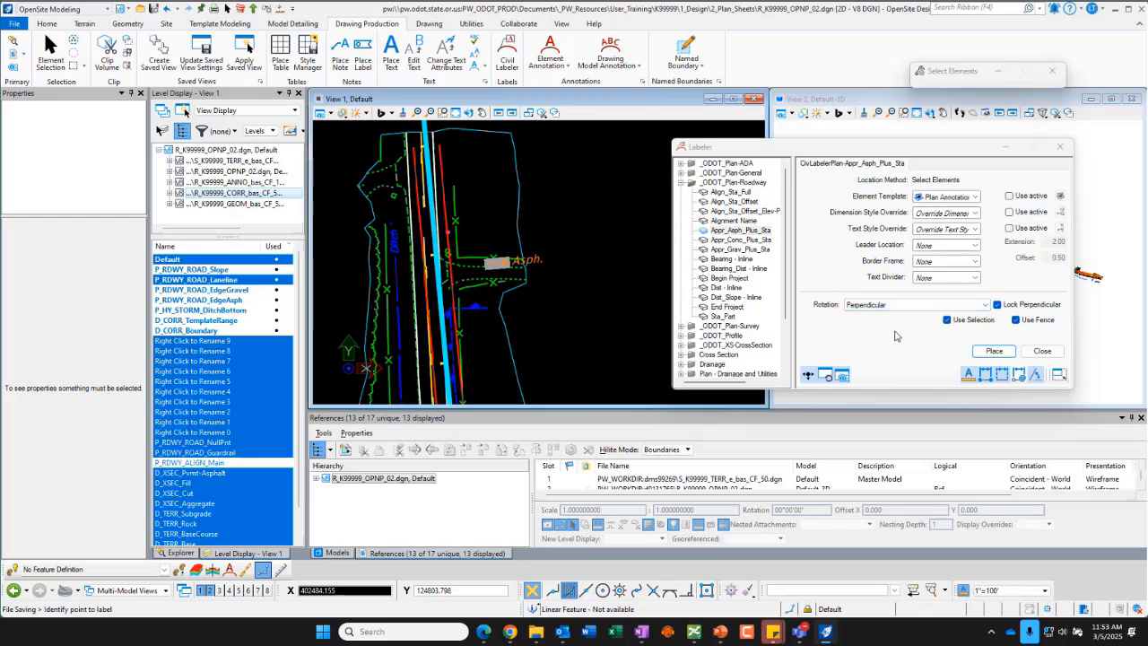
{"action": "left_click", "coordinate": [540, 254]}
{"action": "left_click", "coordinate": [447, 279]}
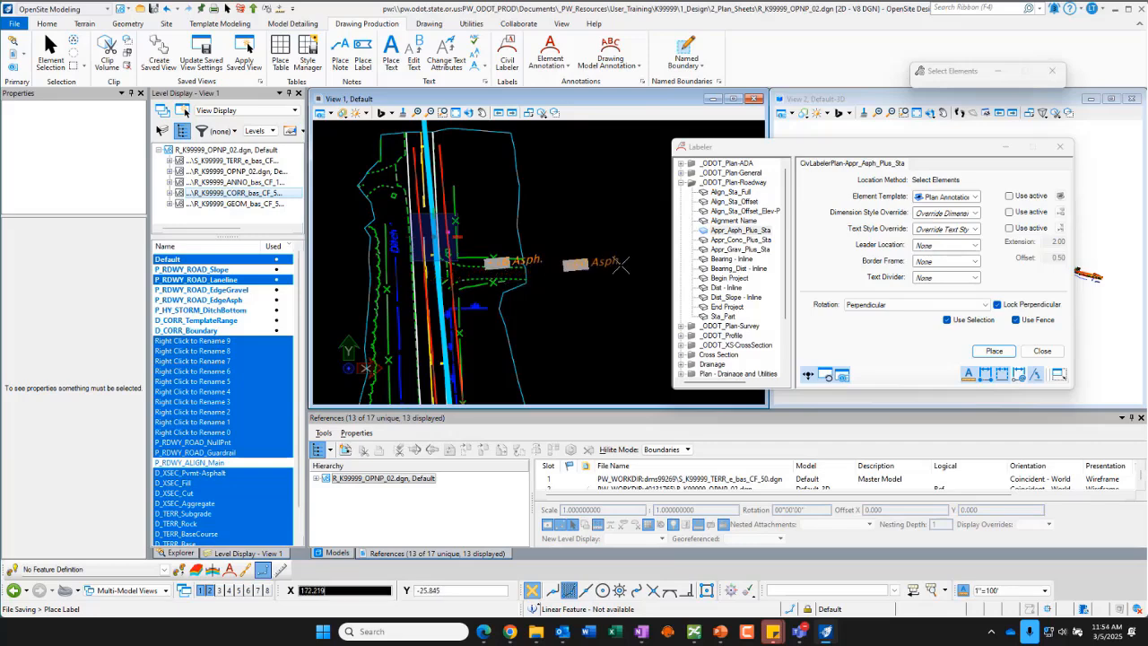
{"action": "left_click", "coordinate": [620, 263]}
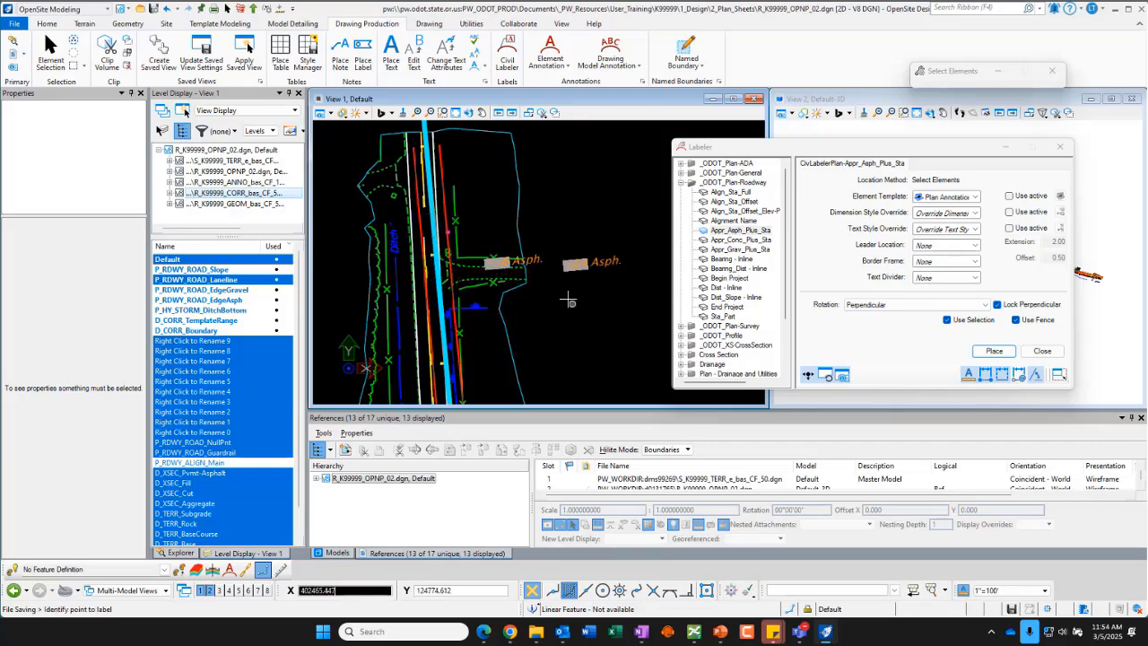
{"action": "scroll", "coordinate": [560, 283], "scroll_direction": "up", "scroll_amount": 3}
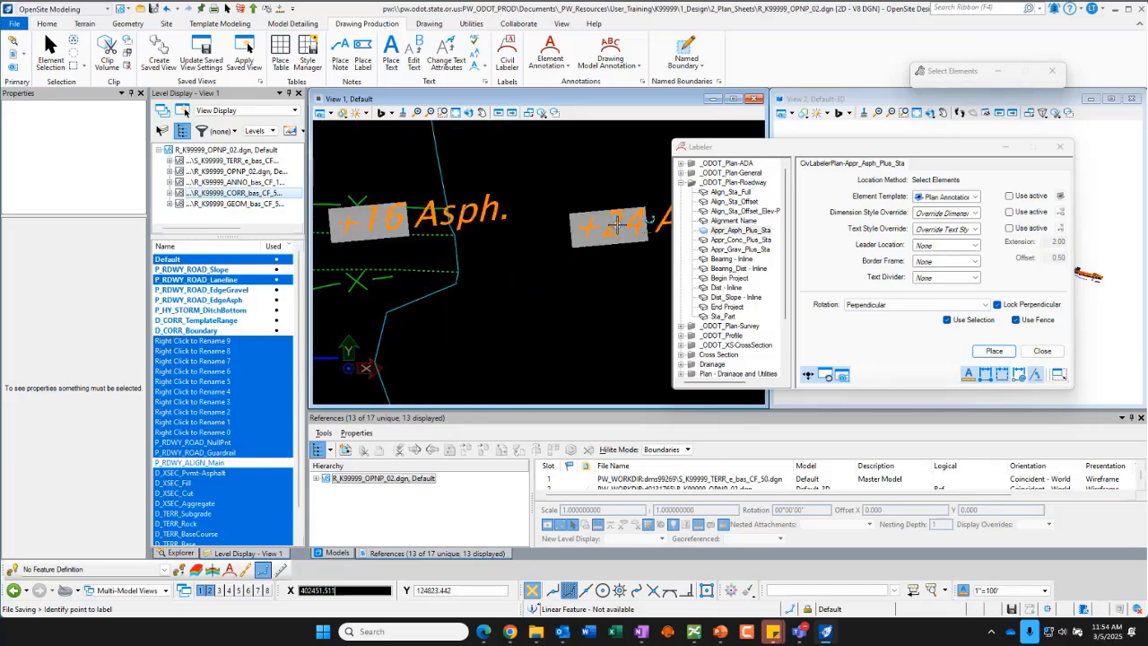
{"action": "scroll", "coordinate": [619, 229], "scroll_direction": "down", "scroll_amount": 3}
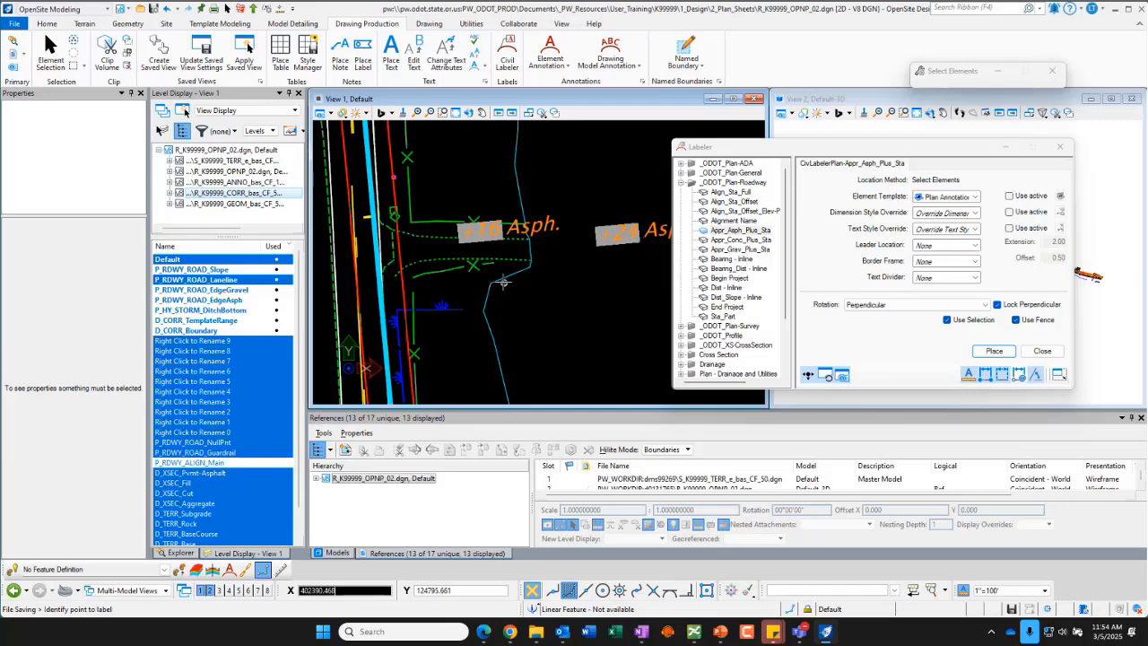
{"action": "scroll", "coordinate": [495, 280], "scroll_direction": "down", "scroll_amount": 3}
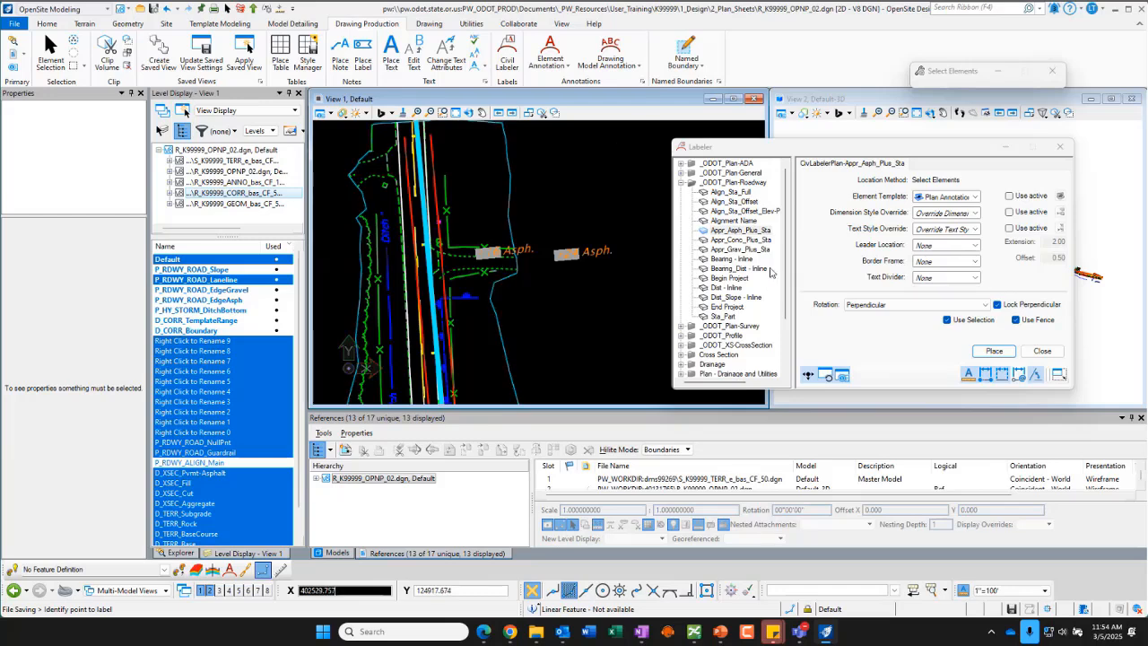
{"action": "right_click", "coordinate": [545, 185]}
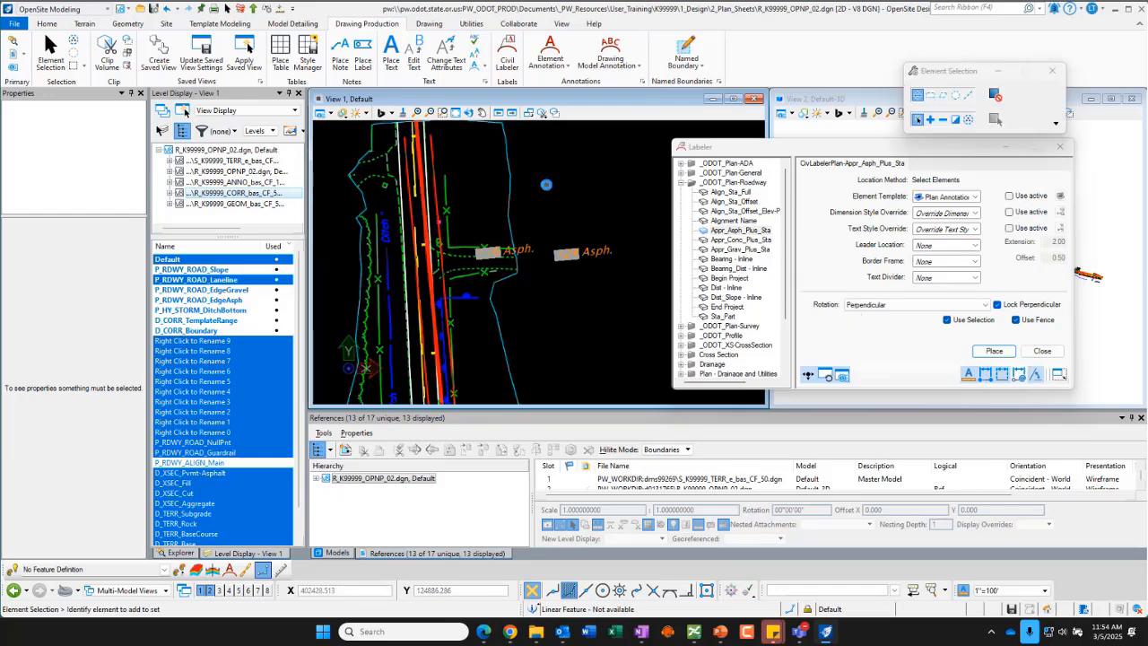
{"action": "left_click", "coordinate": [1042, 351]}
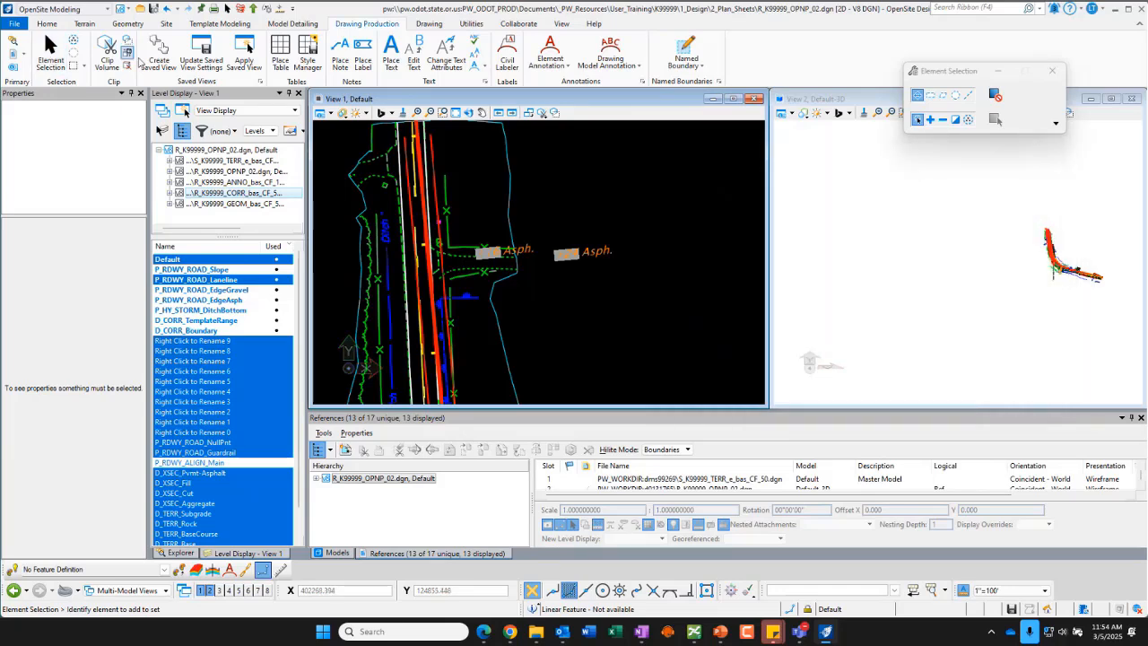
{"action": "left_click", "coordinate": [508, 56]}
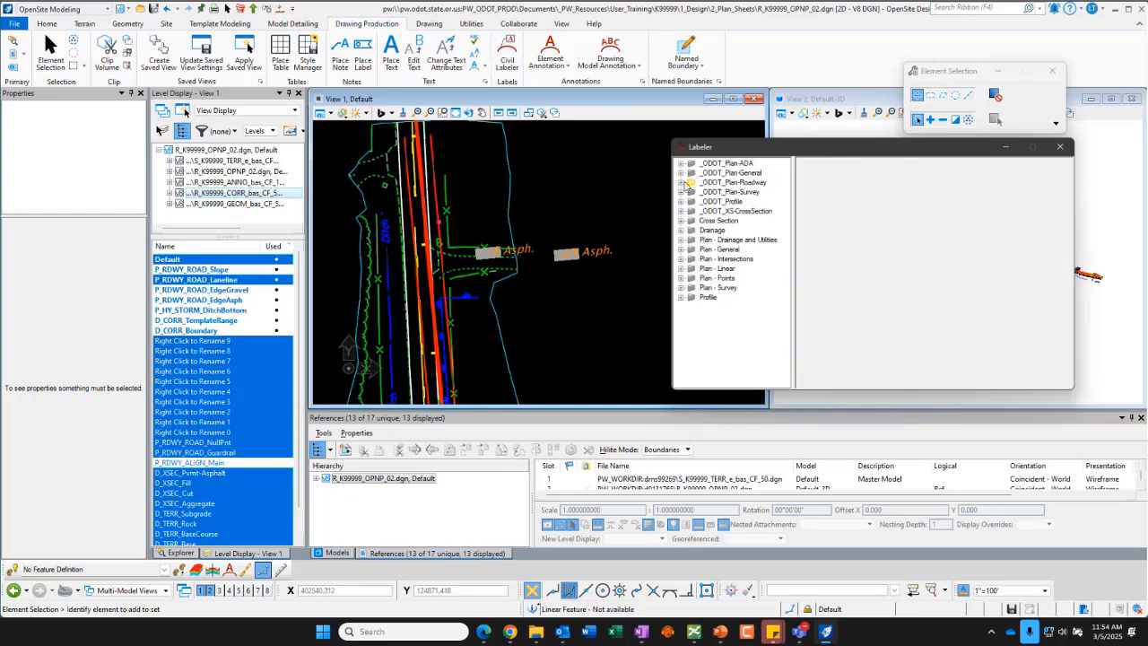
{"action": "left_click", "coordinate": [680, 183]}
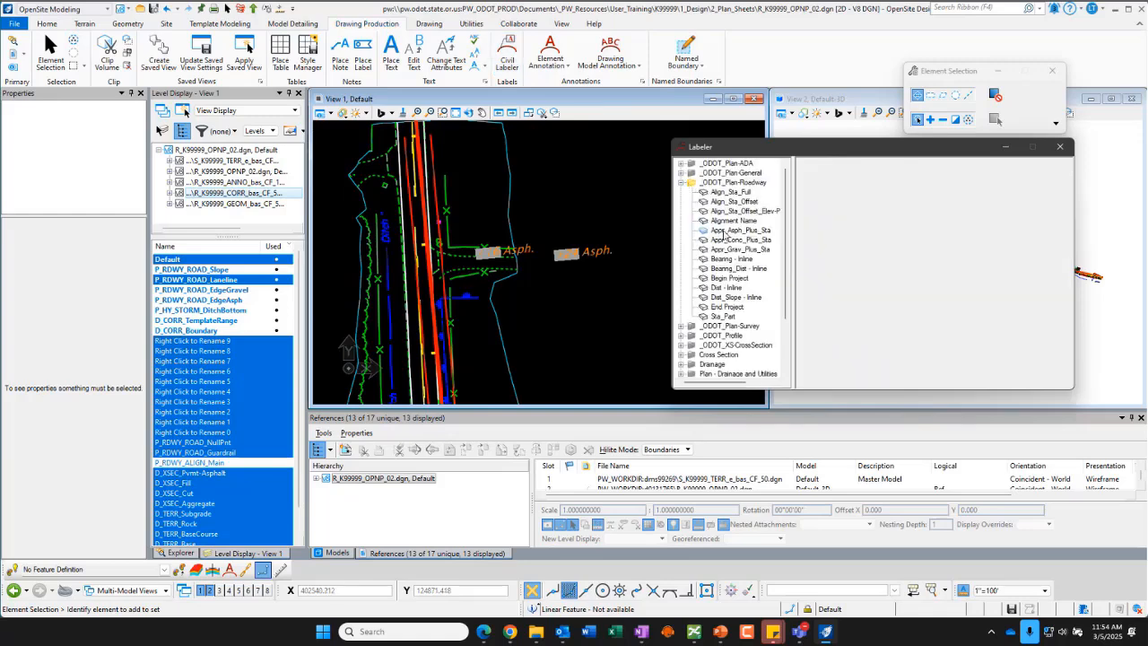
{"action": "left_click", "coordinate": [725, 231]}
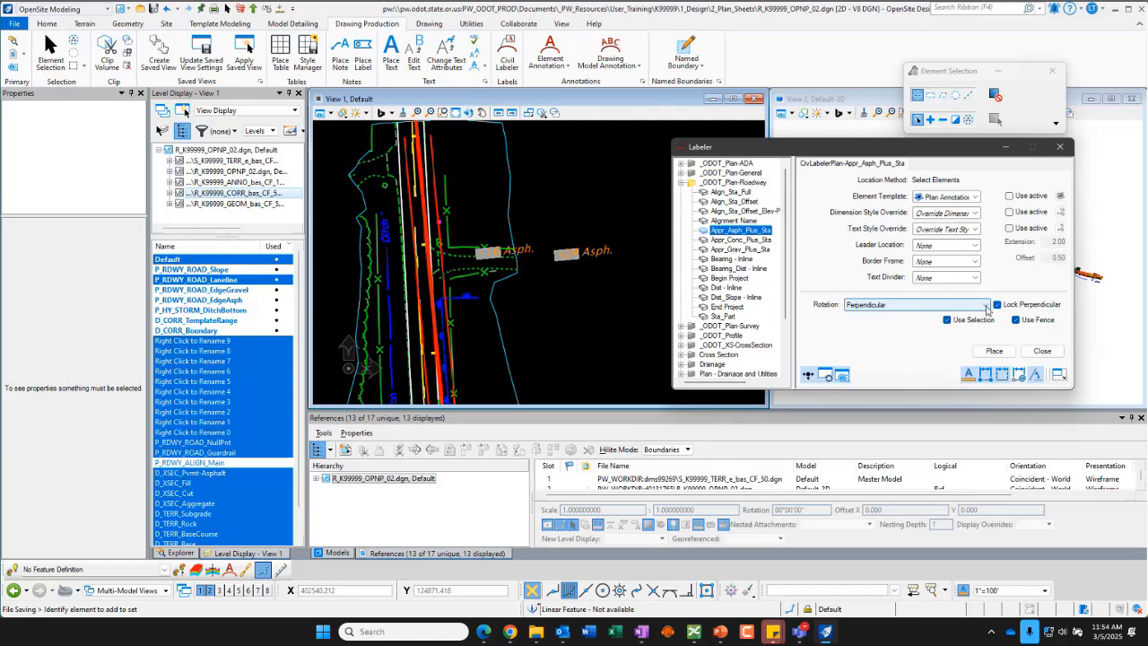
{"action": "left_click", "coordinate": [987, 306]}
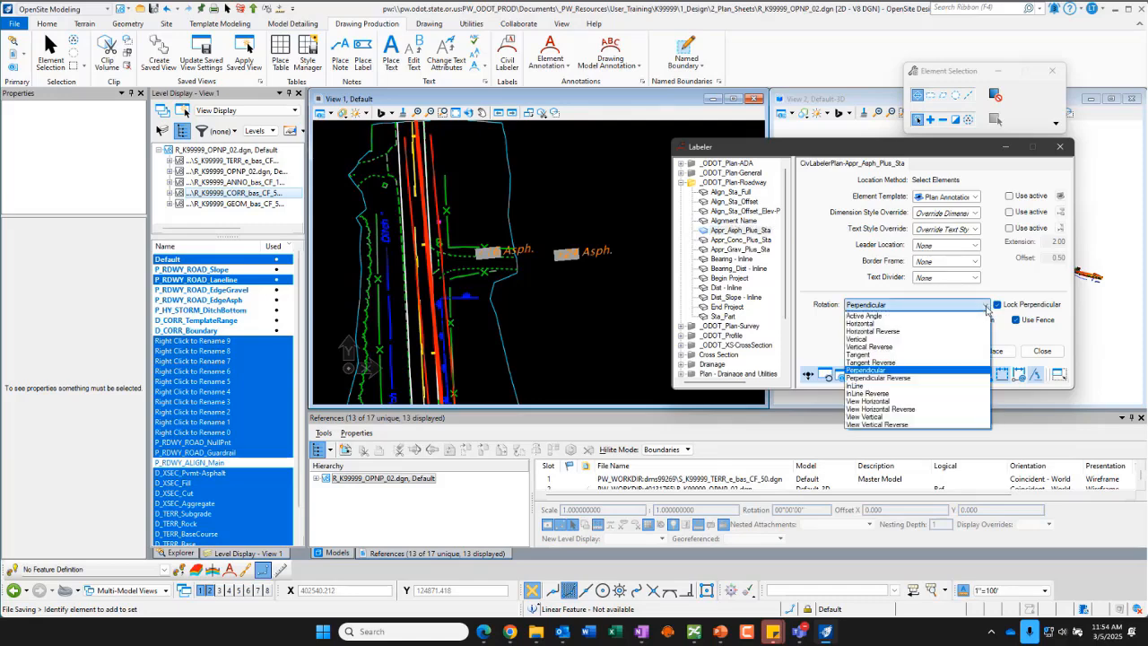
{"action": "left_click", "coordinate": [887, 379]}
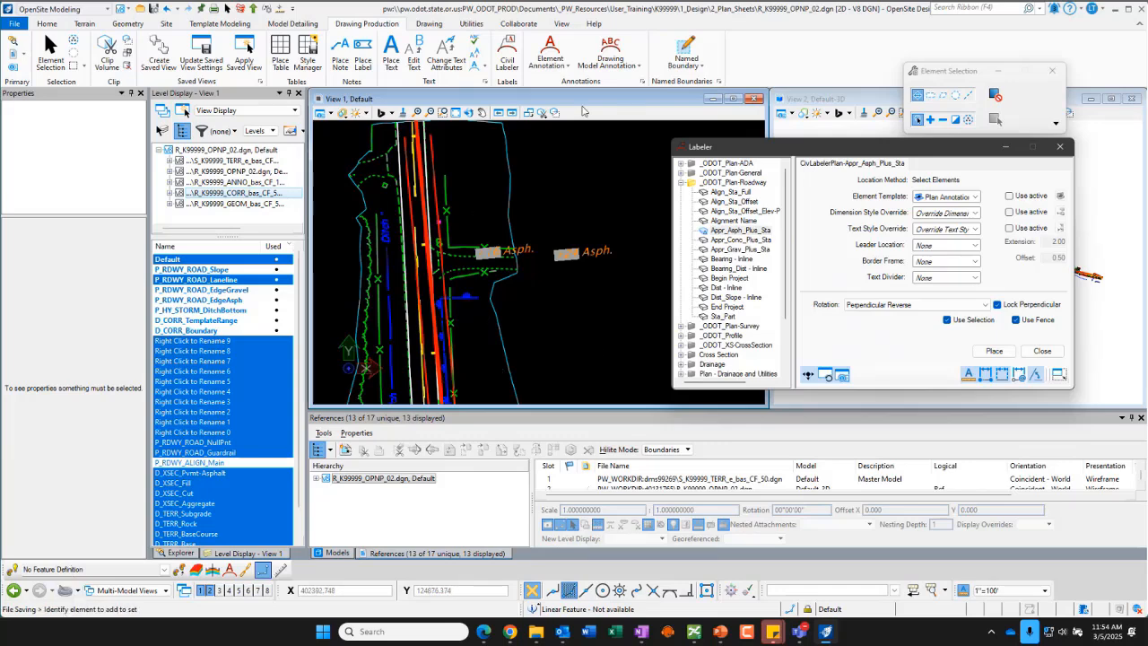
{"action": "left_click", "coordinate": [1042, 351]}
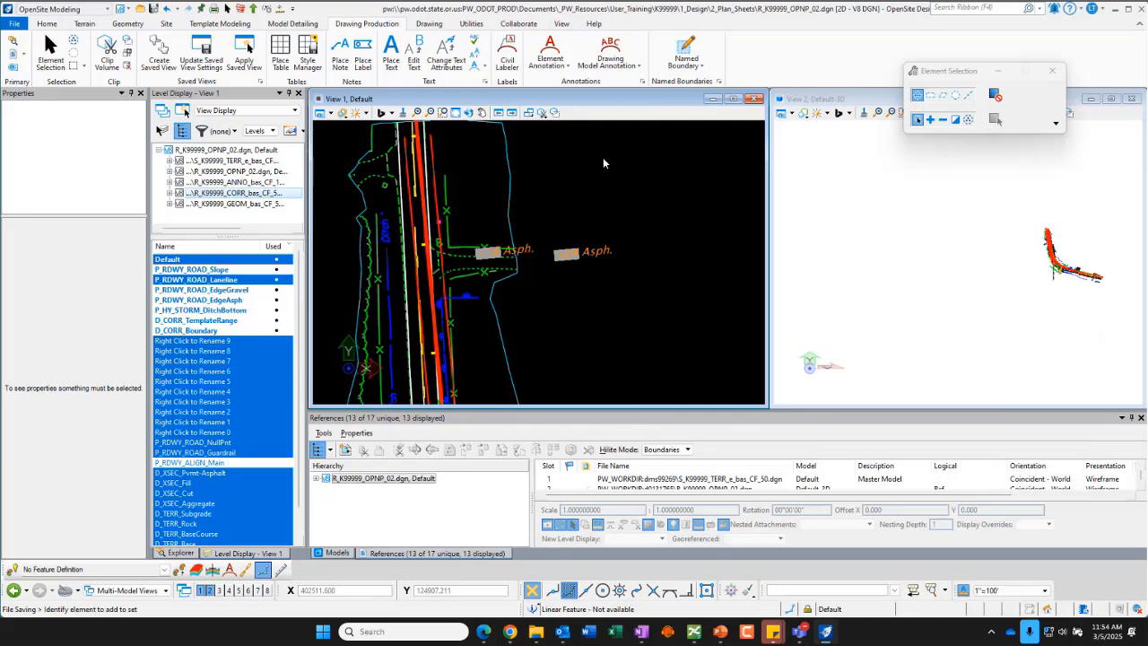
Step: Restart placing an Appr_Asph_Plus_Sta label from _ODOT_Plan-Roadway with the rotation set to Perpendicular Reverse
{"action": "left_click", "coordinate": [50, 52]}
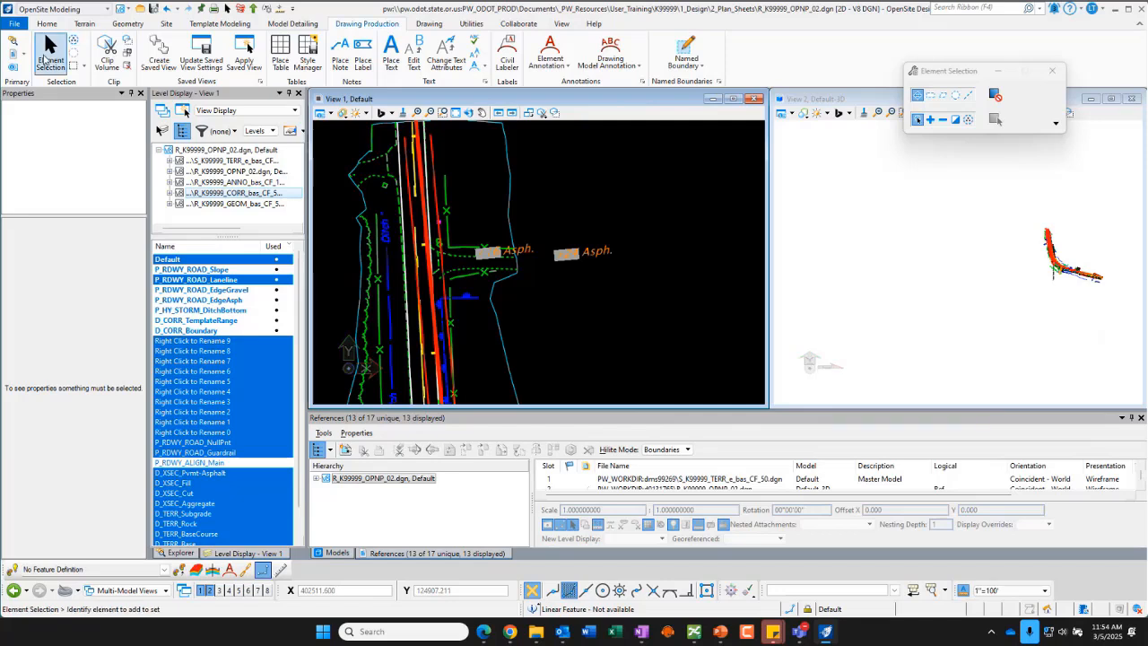
{"action": "left_click", "coordinate": [507, 51]}
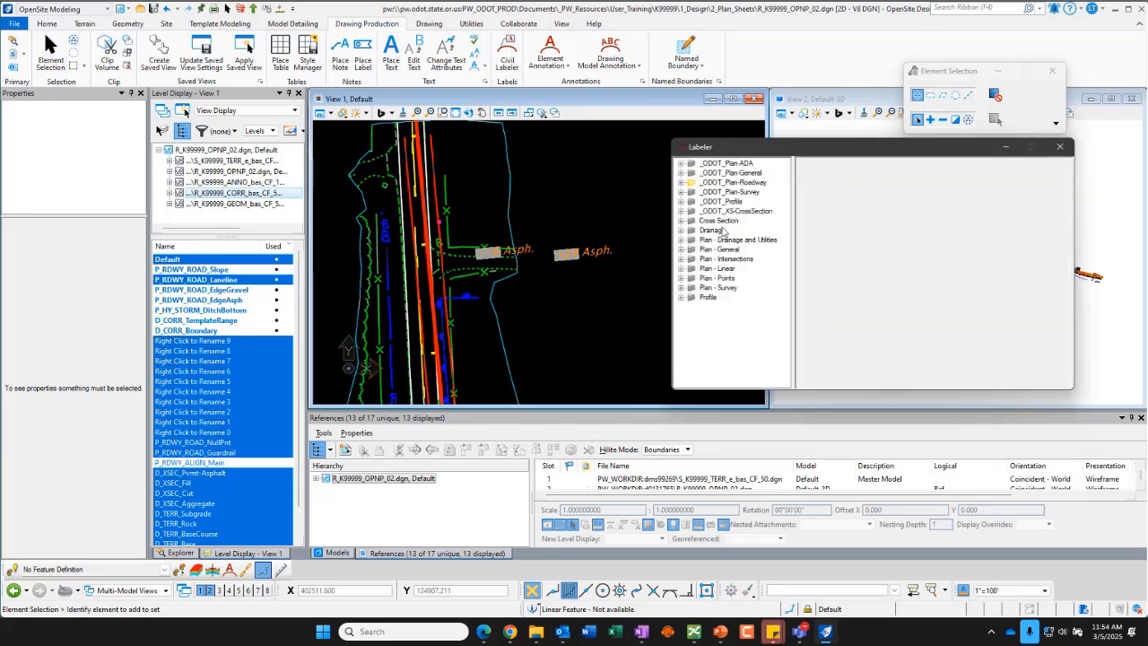
{"action": "left_click", "coordinate": [680, 182]}
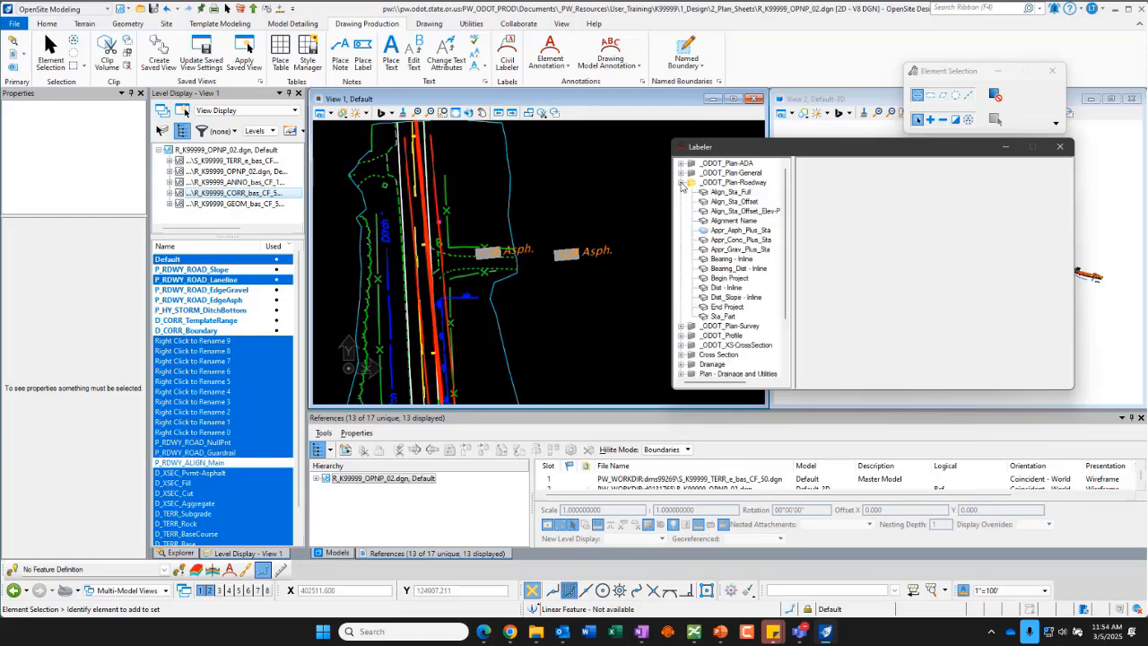
{"action": "left_click", "coordinate": [740, 230]}
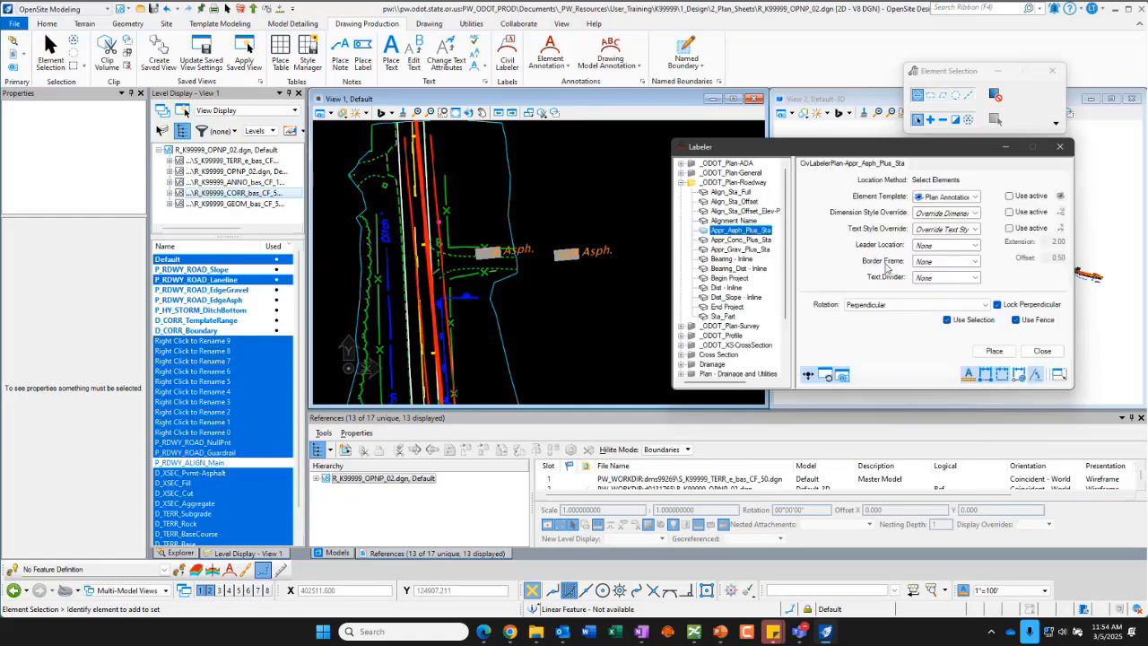
{"action": "left_click", "coordinate": [951, 305]}
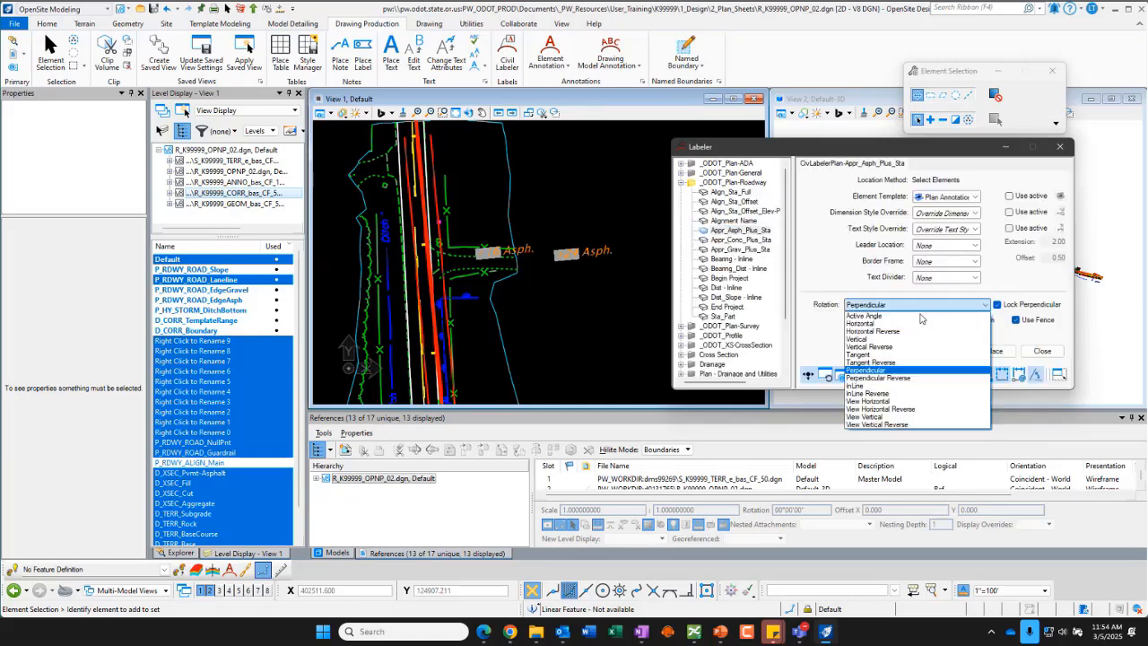
{"action": "left_click", "coordinate": [884, 378]}
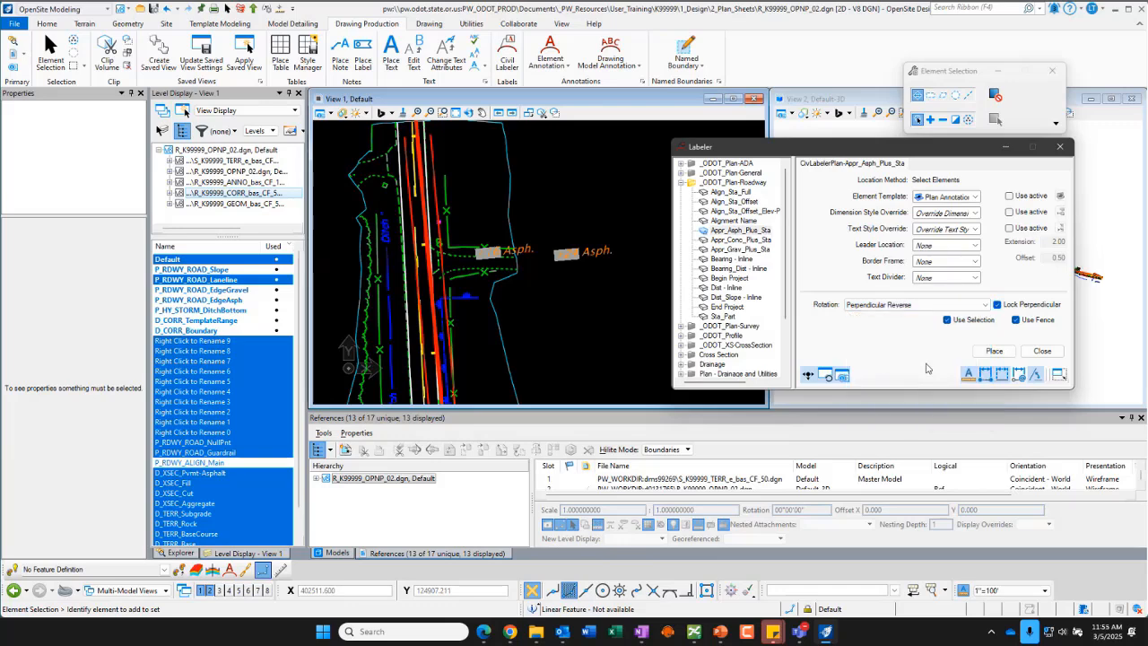
{"action": "left_click", "coordinate": [997, 350]}
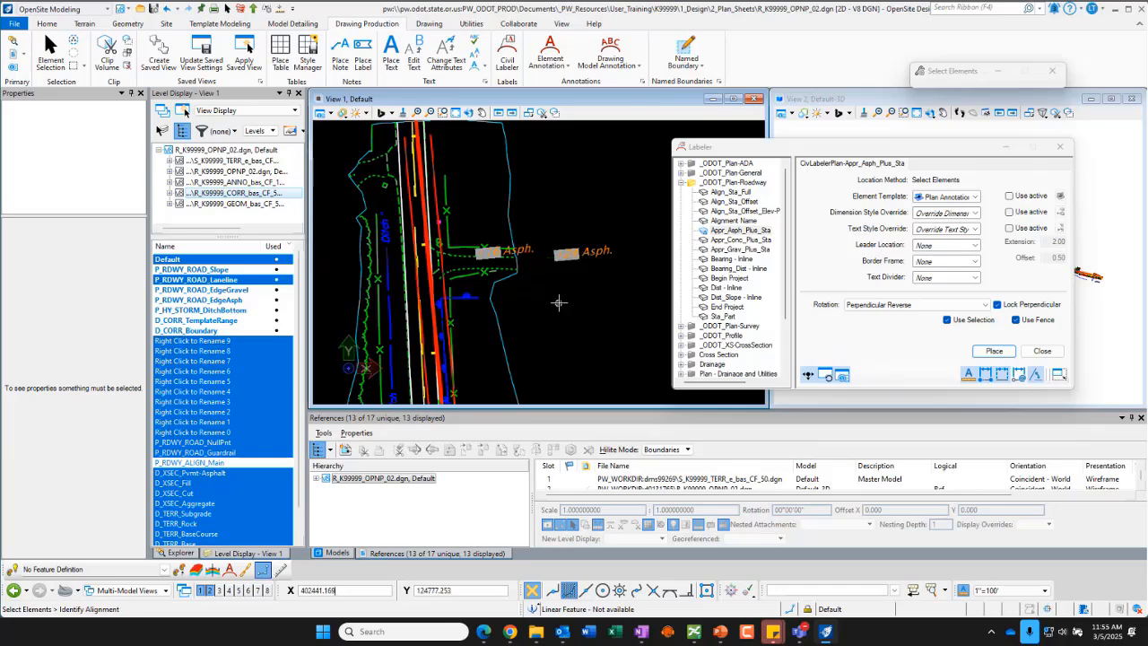
Step: Identify the CL_Main alignment, snap to the driveway's asphalt edge, and place another station label beside the existing driveway labels
{"action": "left_click", "coordinate": [424, 216]}
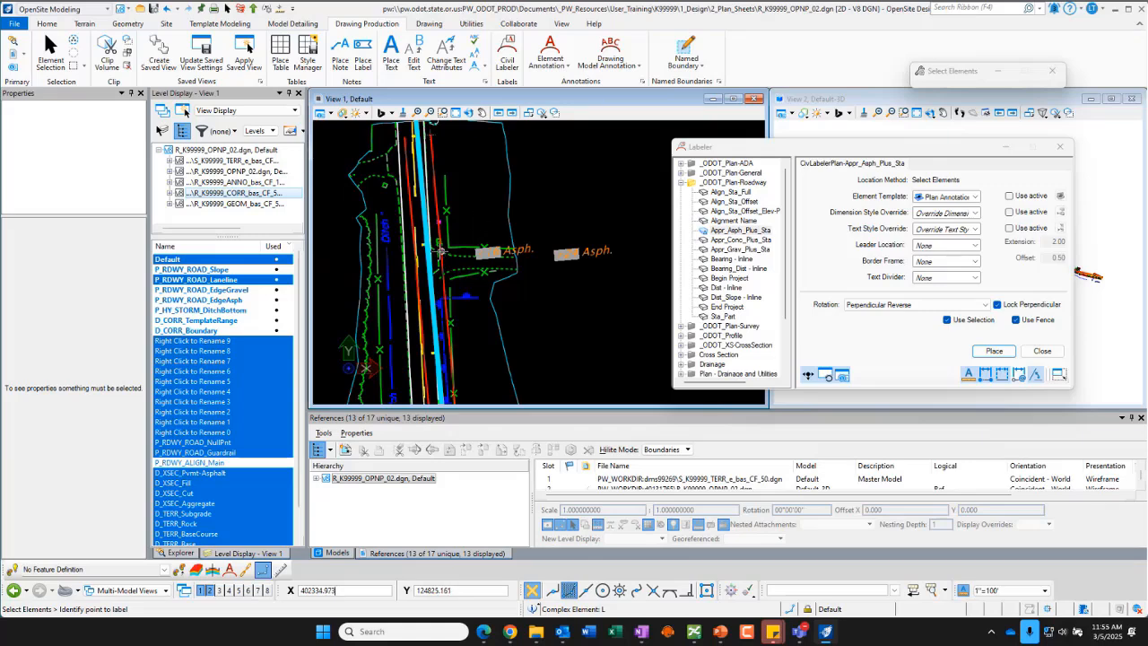
{"action": "scroll", "coordinate": [440, 250], "scroll_direction": "up", "scroll_amount": 2}
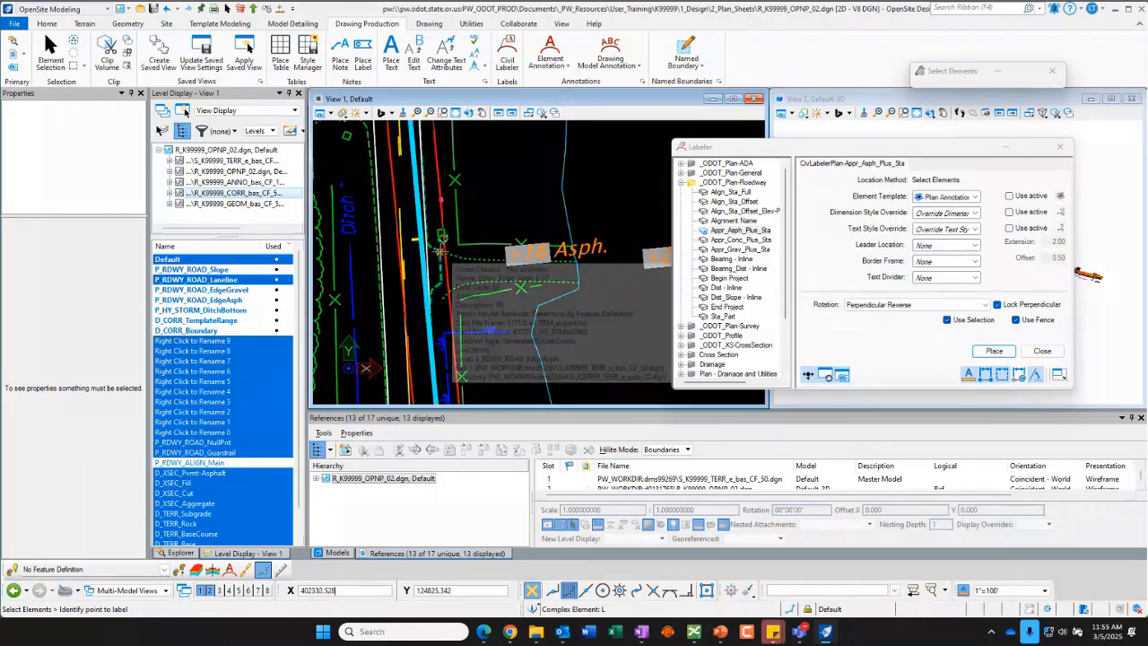
{"action": "left_click", "coordinate": [440, 252]}
{"action": "scroll", "coordinate": [503, 189], "scroll_direction": "down", "scroll_amount": 2}
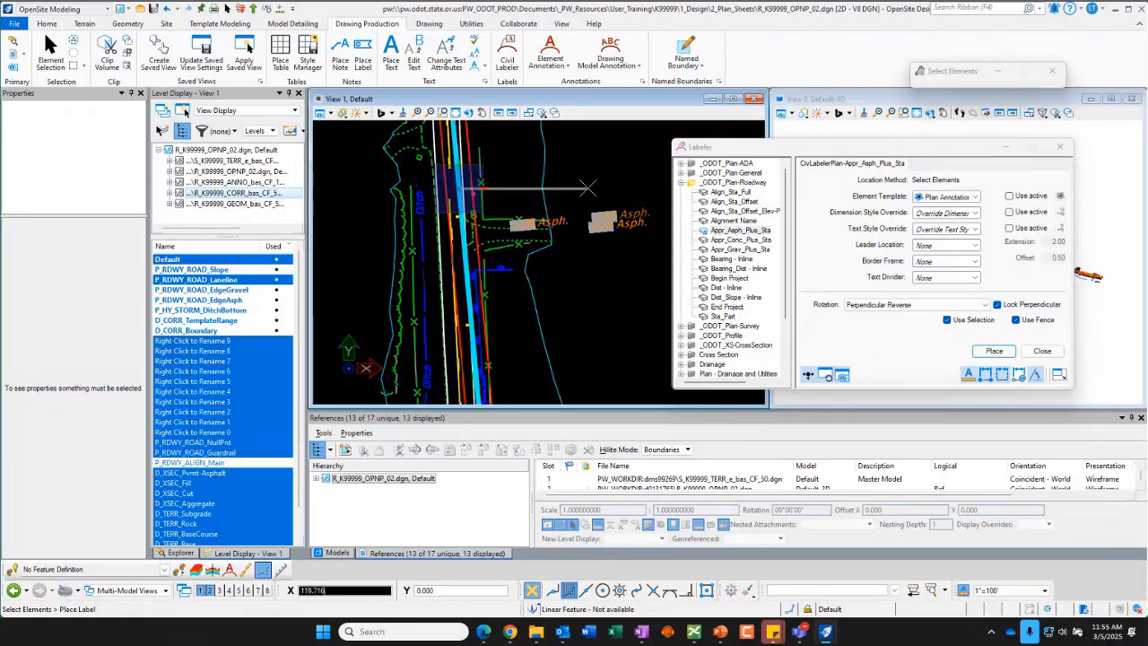
{"action": "left_click", "coordinate": [591, 187]}
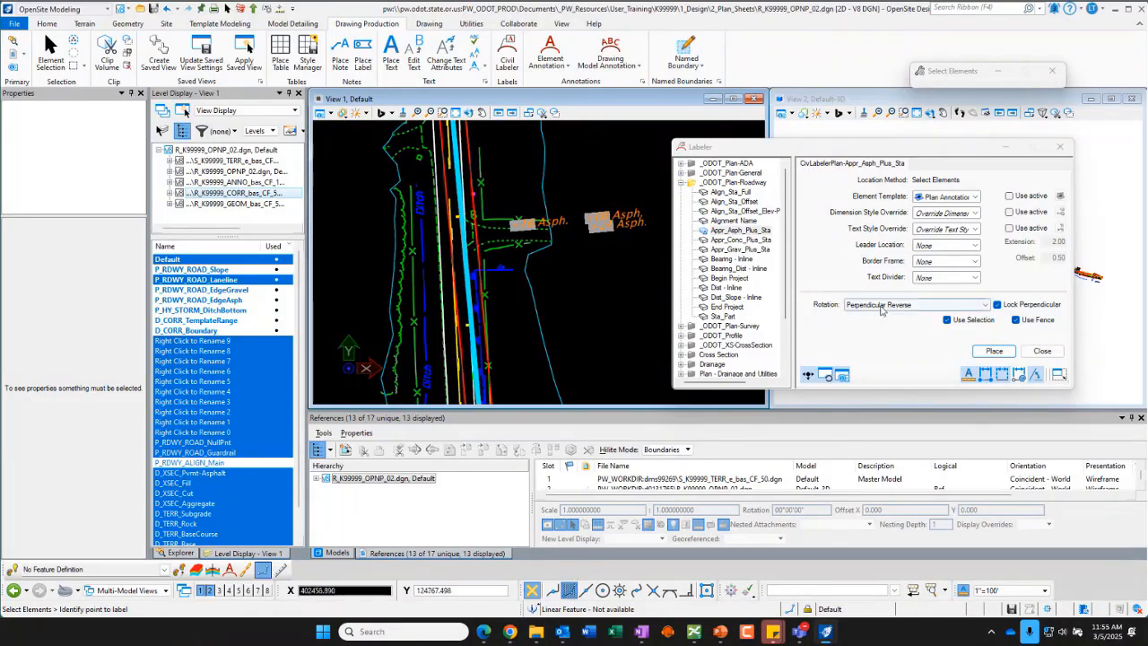
Step: Check the label placement, leave the rotation at Perpendicular Reverse, and turn off Lock Perpendicular
{"action": "scroll", "coordinate": [583, 235], "scroll_direction": "up", "scroll_amount": 3}
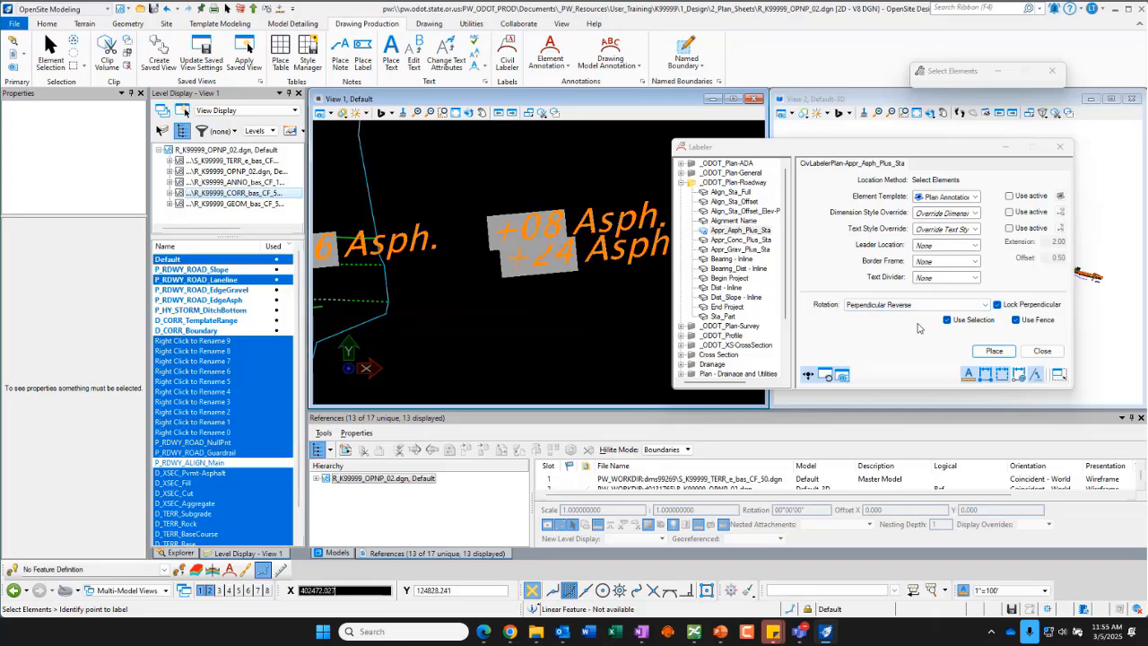
{"action": "left_click", "coordinate": [985, 305]}
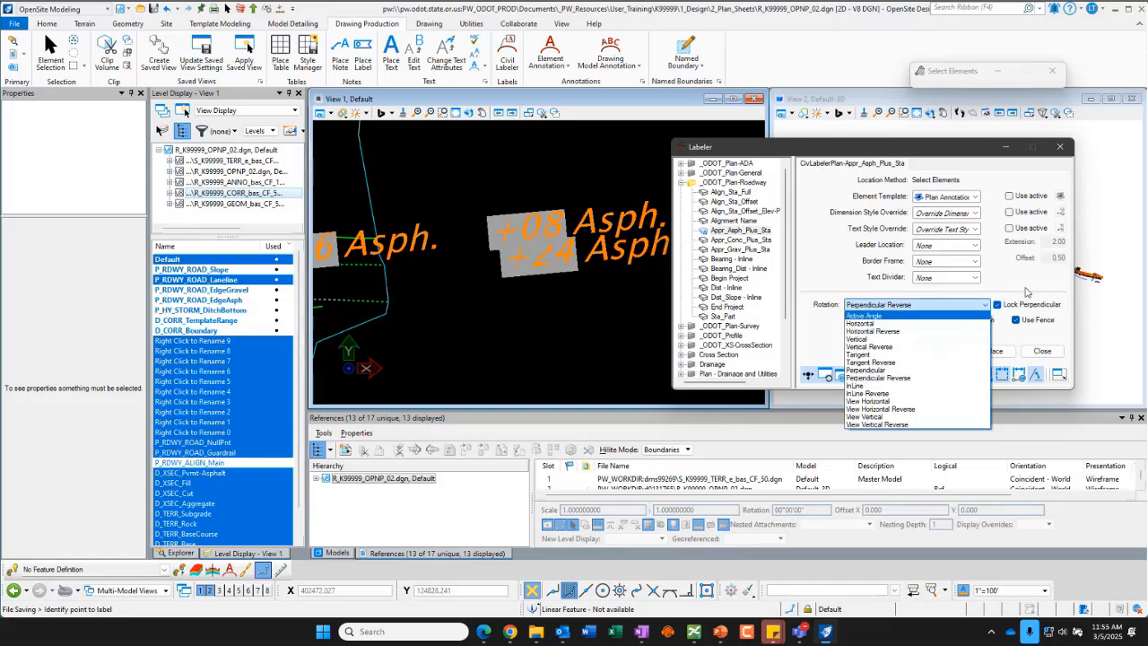
{"action": "left_click", "coordinate": [1026, 292]}
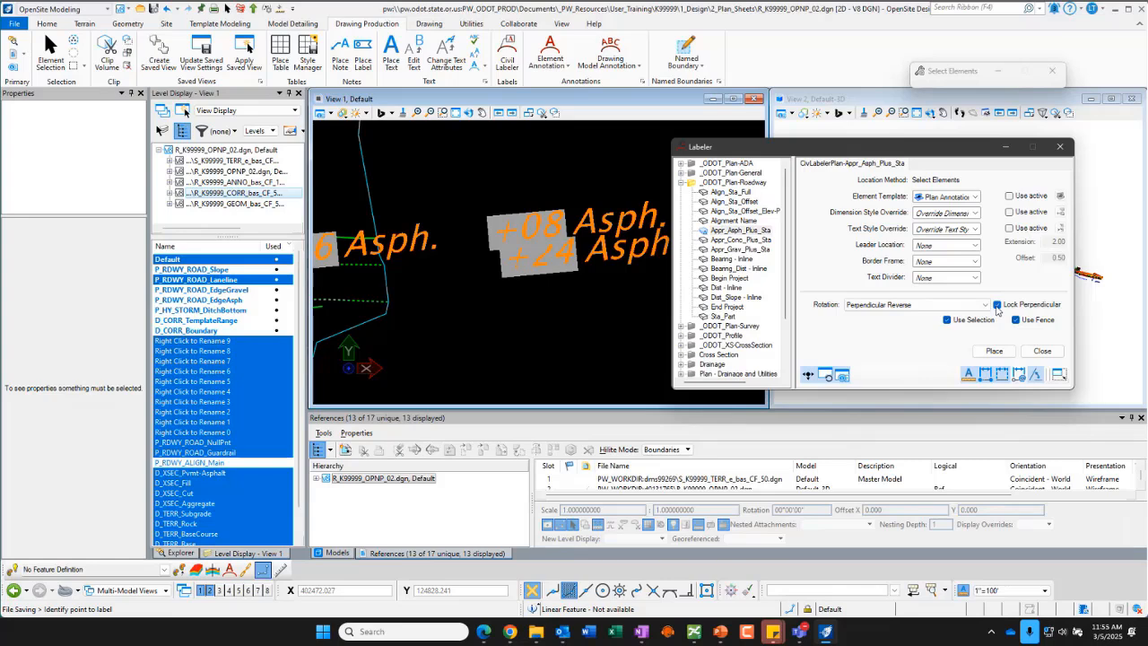
{"action": "scroll", "coordinate": [517, 228], "scroll_direction": "down", "scroll_amount": 5}
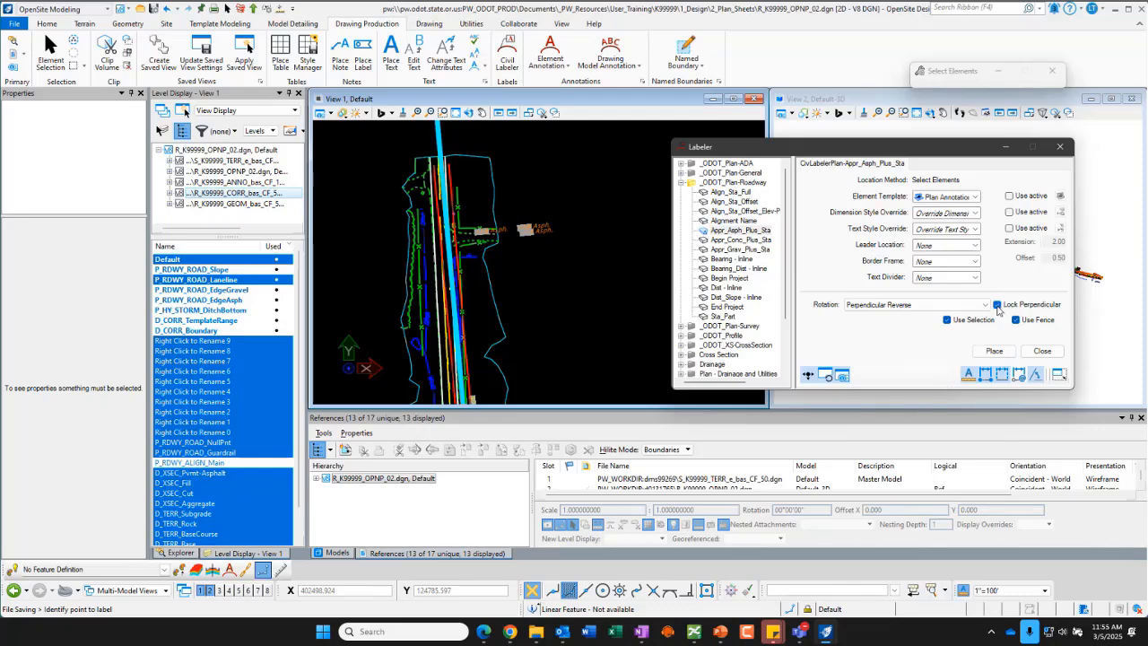
{"action": "left_click", "coordinate": [997, 305]}
Step: Pick a driveway asphalt edge along the curved section of the road and place its approach station label
{"action": "scroll", "coordinate": [443, 212], "scroll_direction": "up", "scroll_amount": 5}
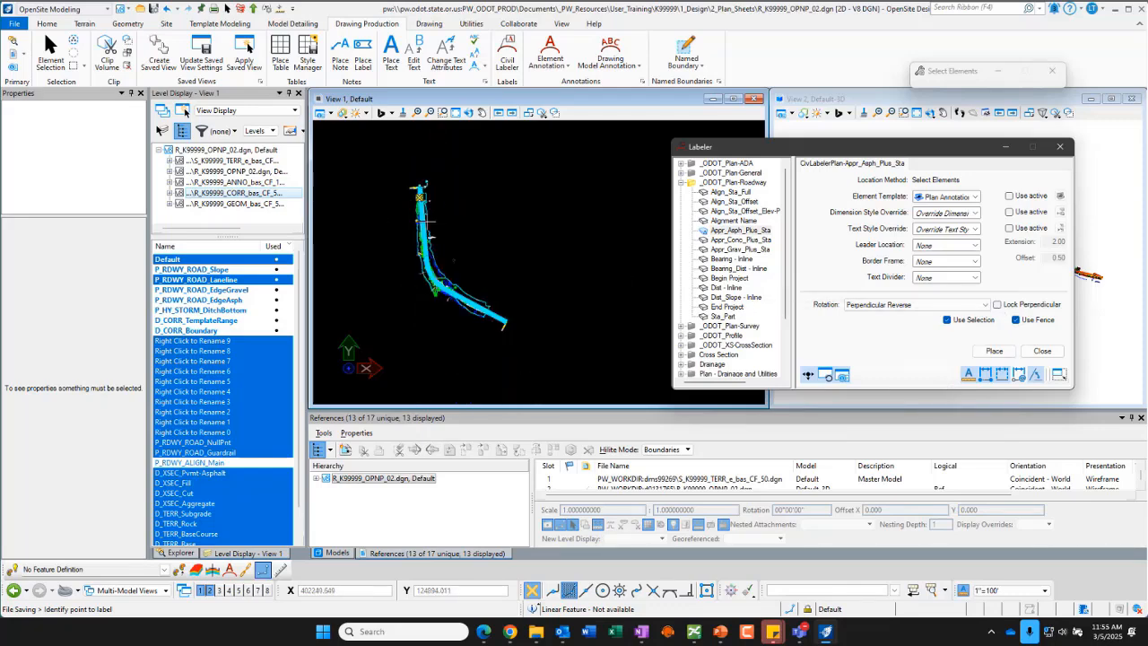
{"action": "scroll", "coordinate": [438, 279], "scroll_direction": "up", "scroll_amount": 2}
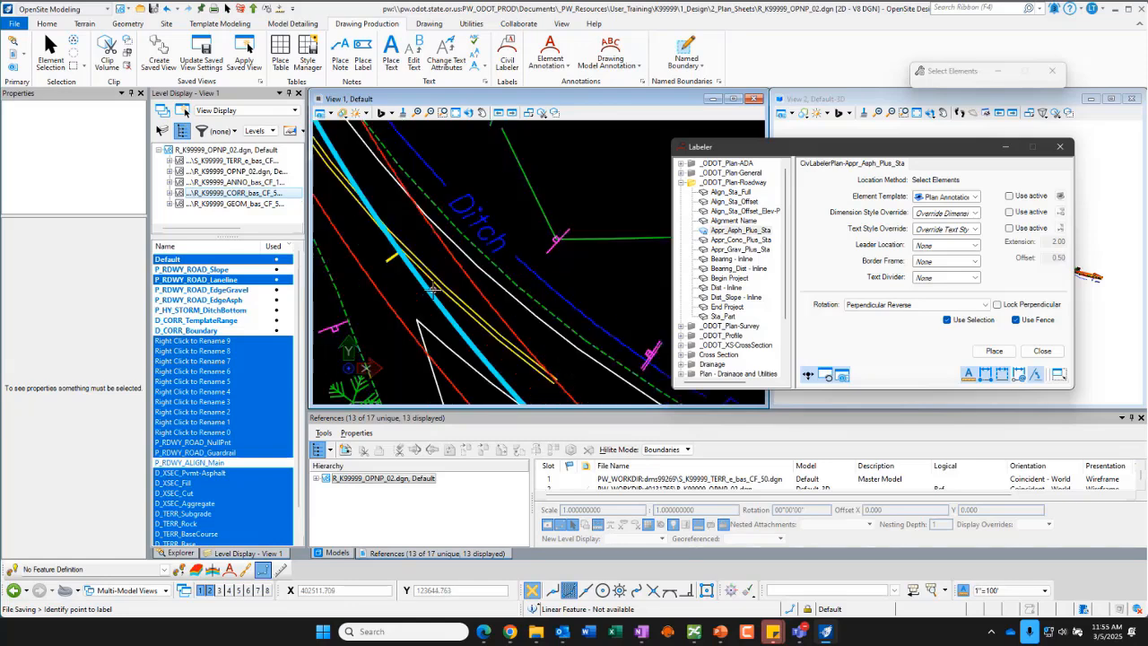
{"action": "scroll", "coordinate": [440, 279], "scroll_direction": "down", "scroll_amount": 2}
{"action": "scroll", "coordinate": [440, 329], "scroll_direction": "down", "scroll_amount": 2}
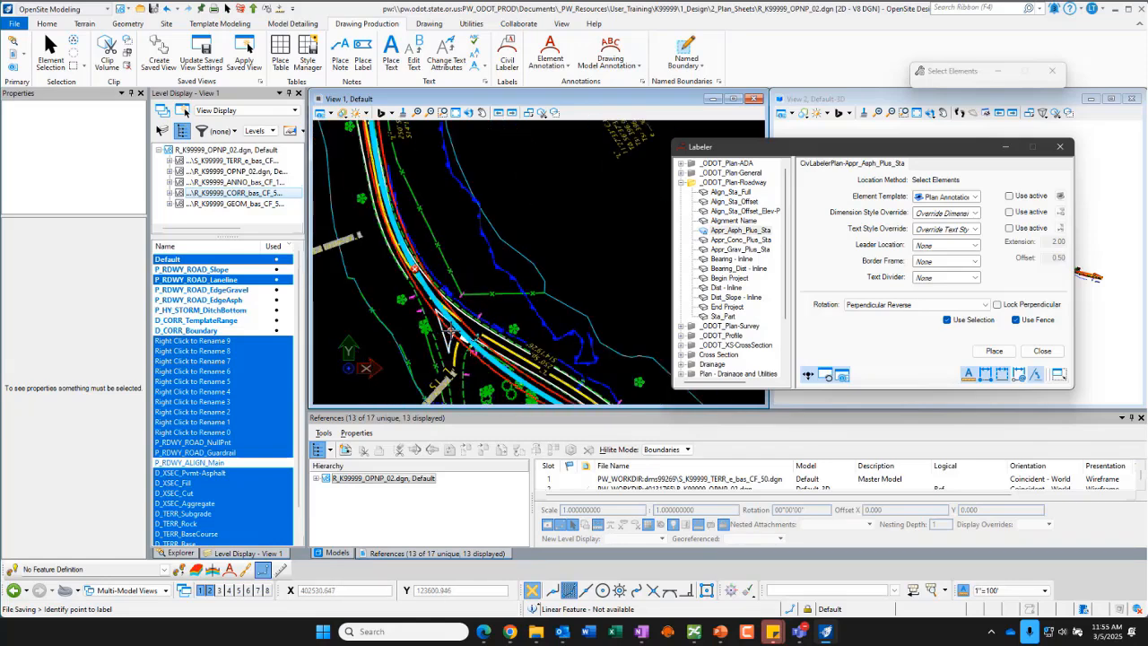
{"action": "left_click", "coordinate": [437, 308]}
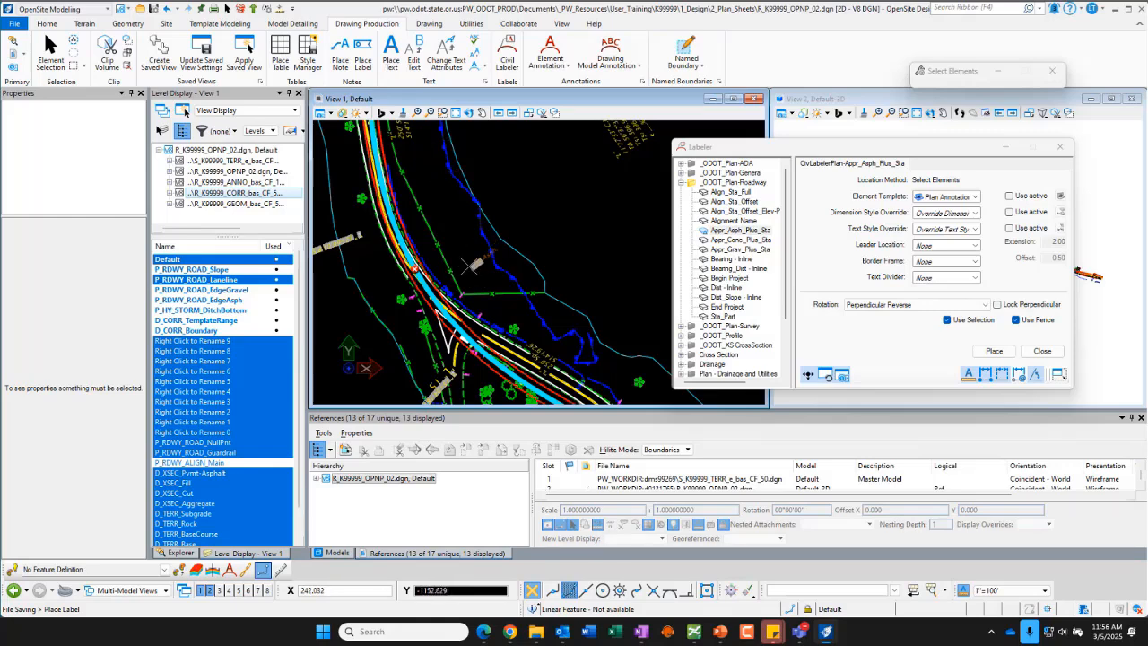
{"action": "scroll", "coordinate": [440, 305], "scroll_direction": "up", "scroll_amount": 2}
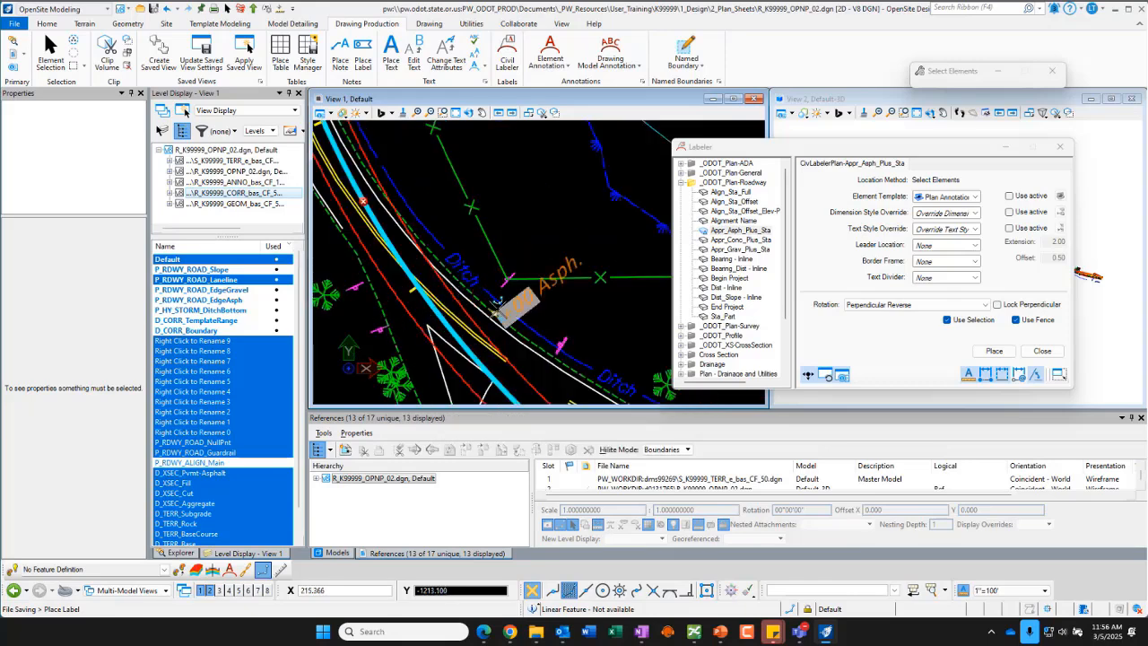
{"action": "scroll", "coordinate": [484, 309], "scroll_direction": "down", "scroll_amount": 3}
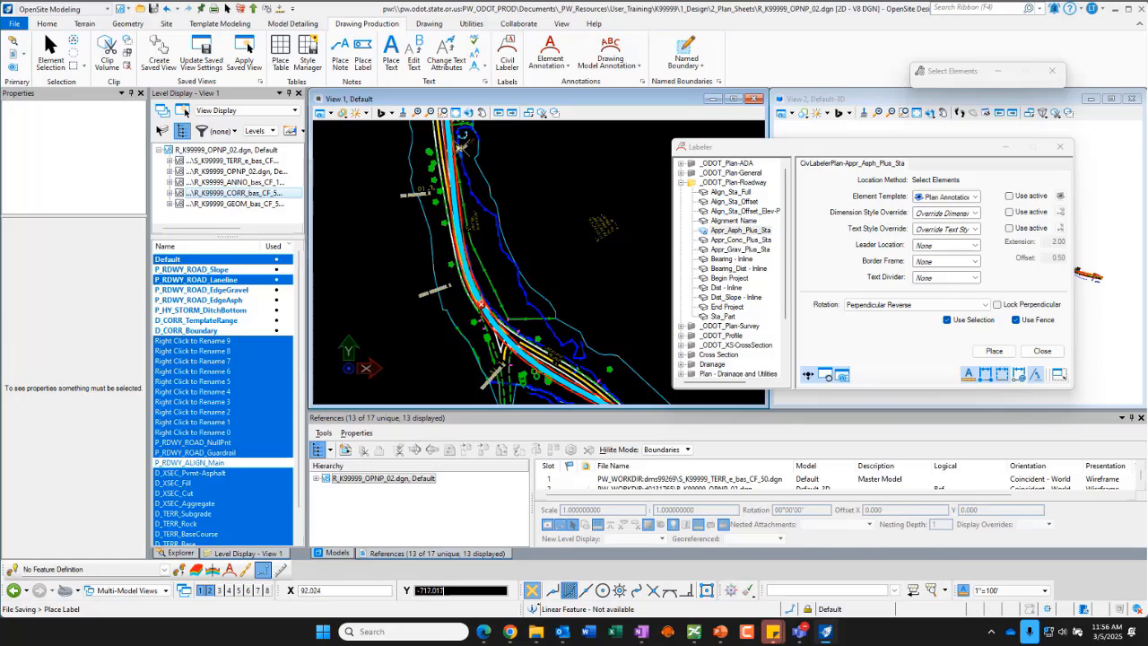
{"action": "scroll", "coordinate": [475, 213], "scroll_direction": "up", "scroll_amount": 3}
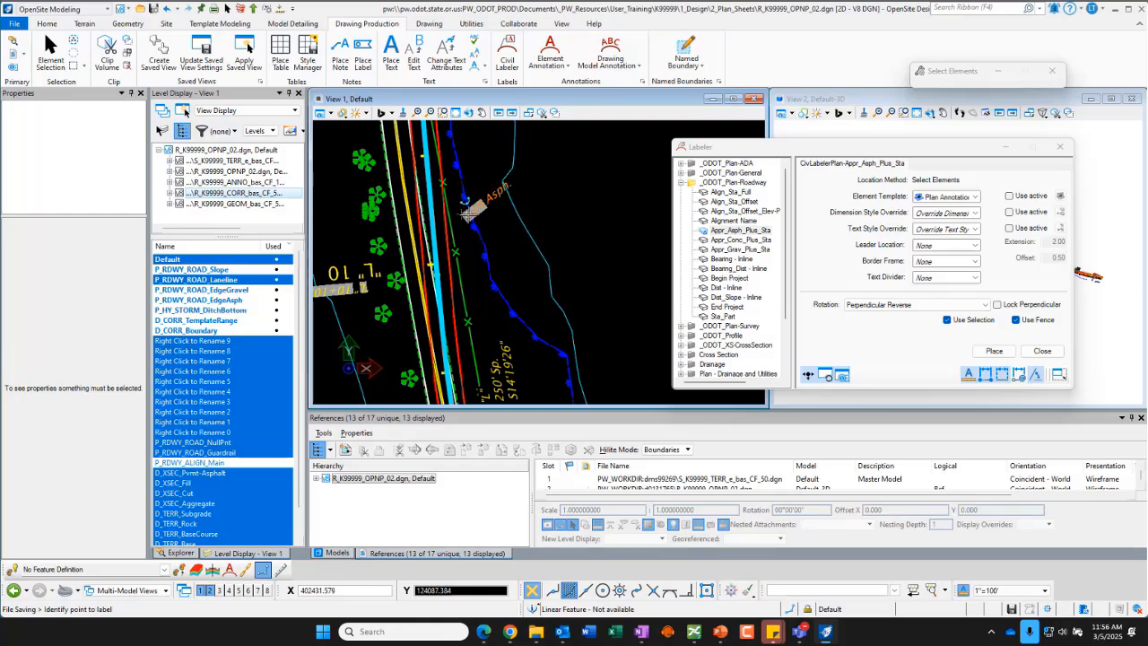
Step: Turn Lock Perpendicular back on and place an approach station label for another driveway east of the road
{"action": "left_click", "coordinate": [997, 304]}
{"action": "scroll", "coordinate": [489, 269], "scroll_direction": "down", "scroll_amount": 5}
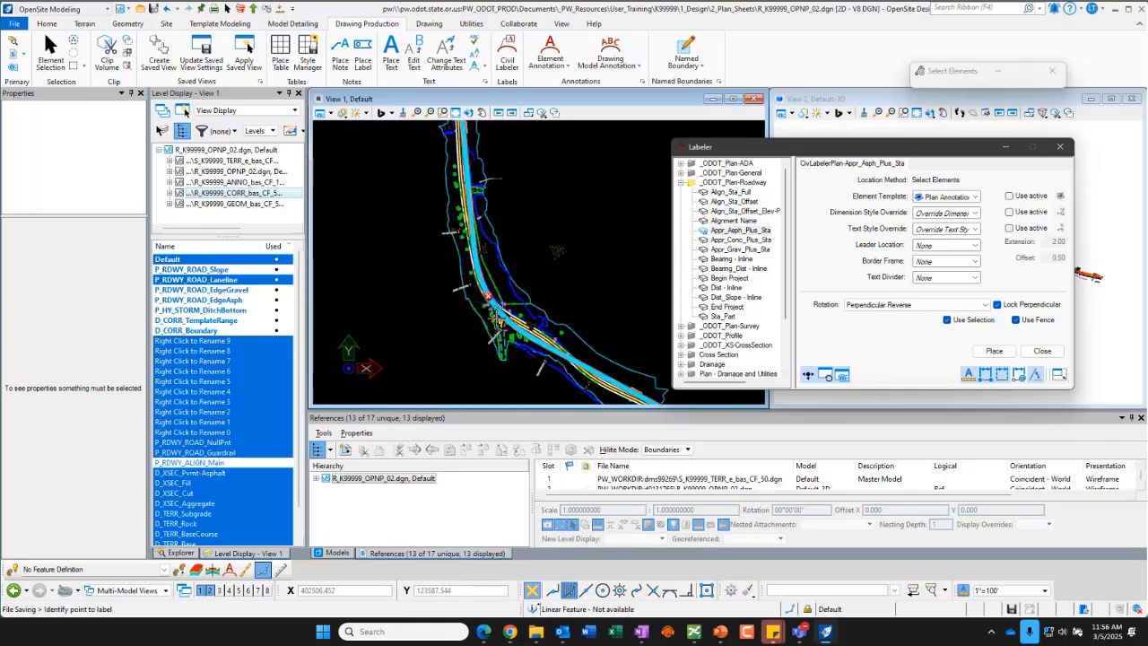
{"action": "scroll", "coordinate": [494, 319], "scroll_direction": "up", "scroll_amount": 3}
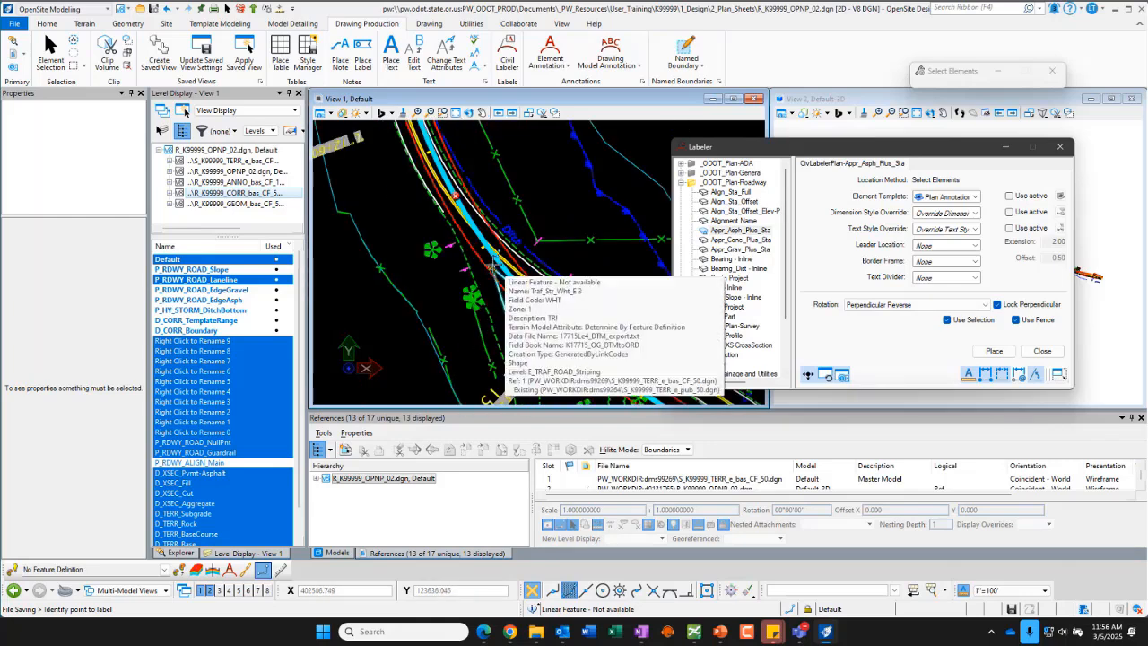
{"action": "scroll", "coordinate": [494, 266], "scroll_direction": "down", "scroll_amount": 3}
{"action": "scroll", "coordinate": [557, 244], "scroll_direction": "down", "scroll_amount": 2}
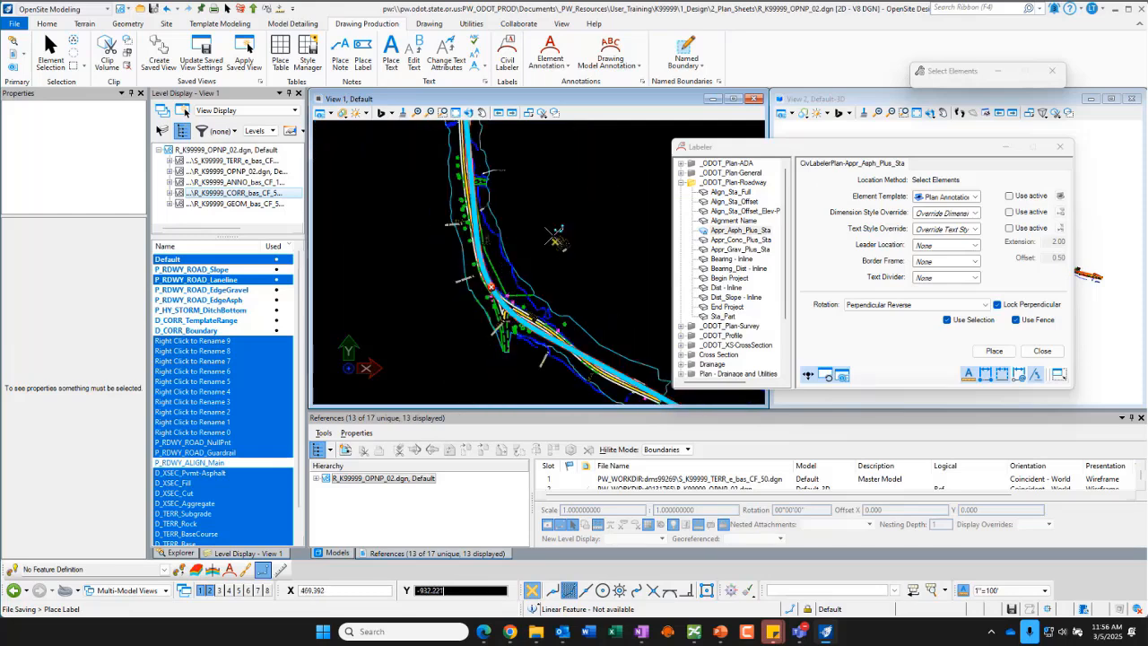
{"action": "left_click", "coordinate": [542, 287]}
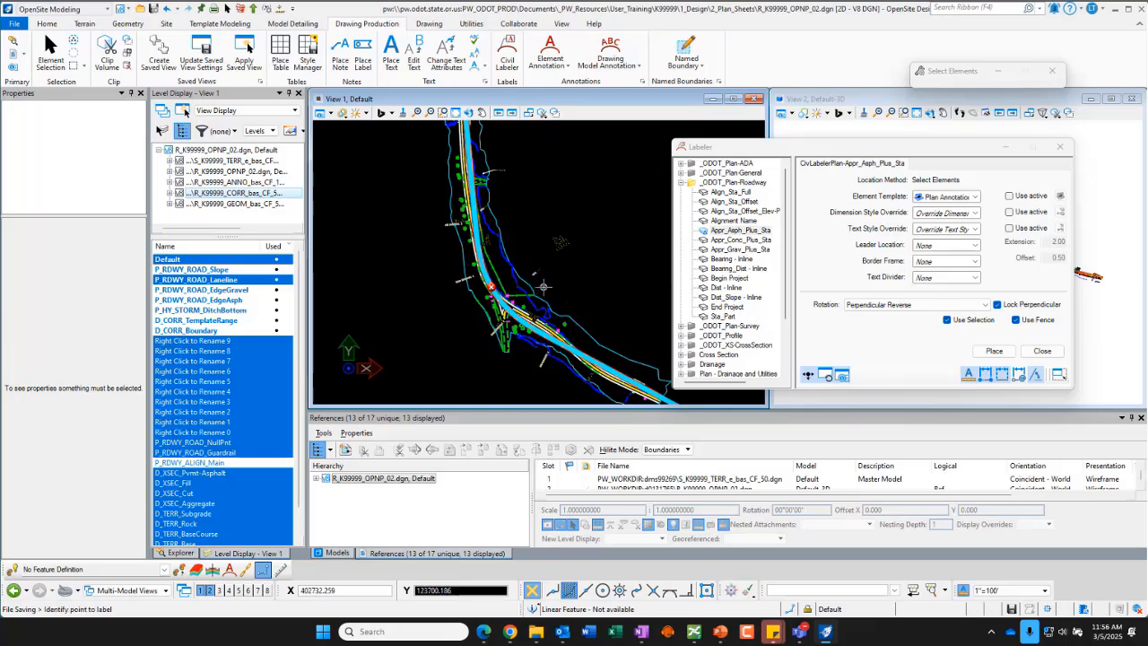
{"action": "scroll", "coordinate": [542, 283], "scroll_direction": "up", "scroll_amount": 5}
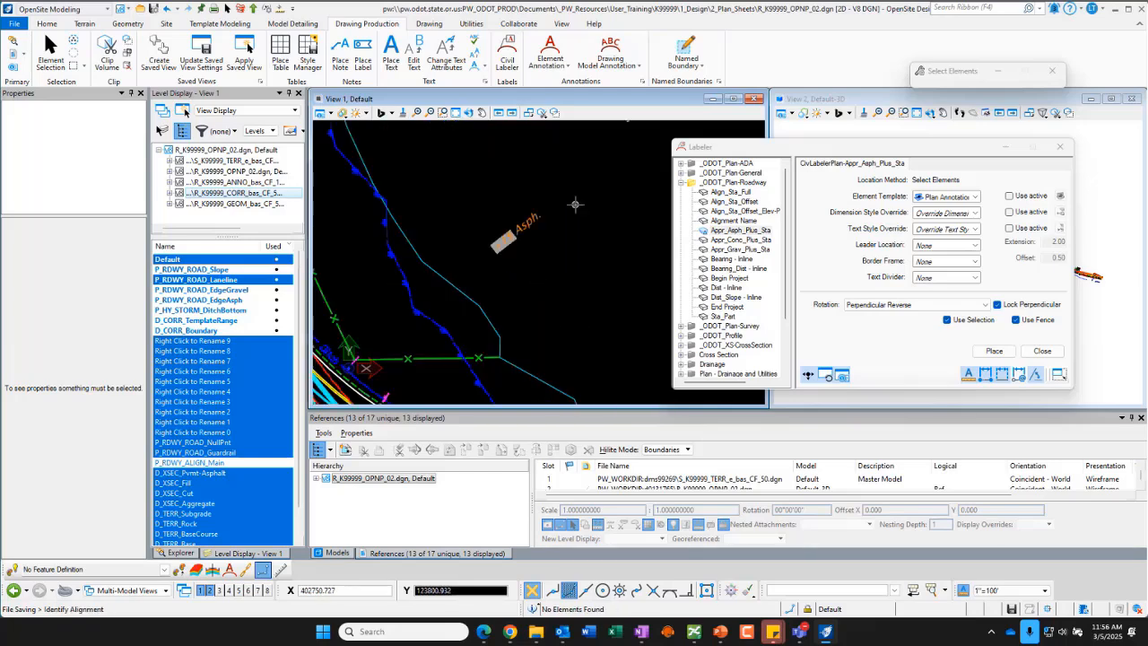